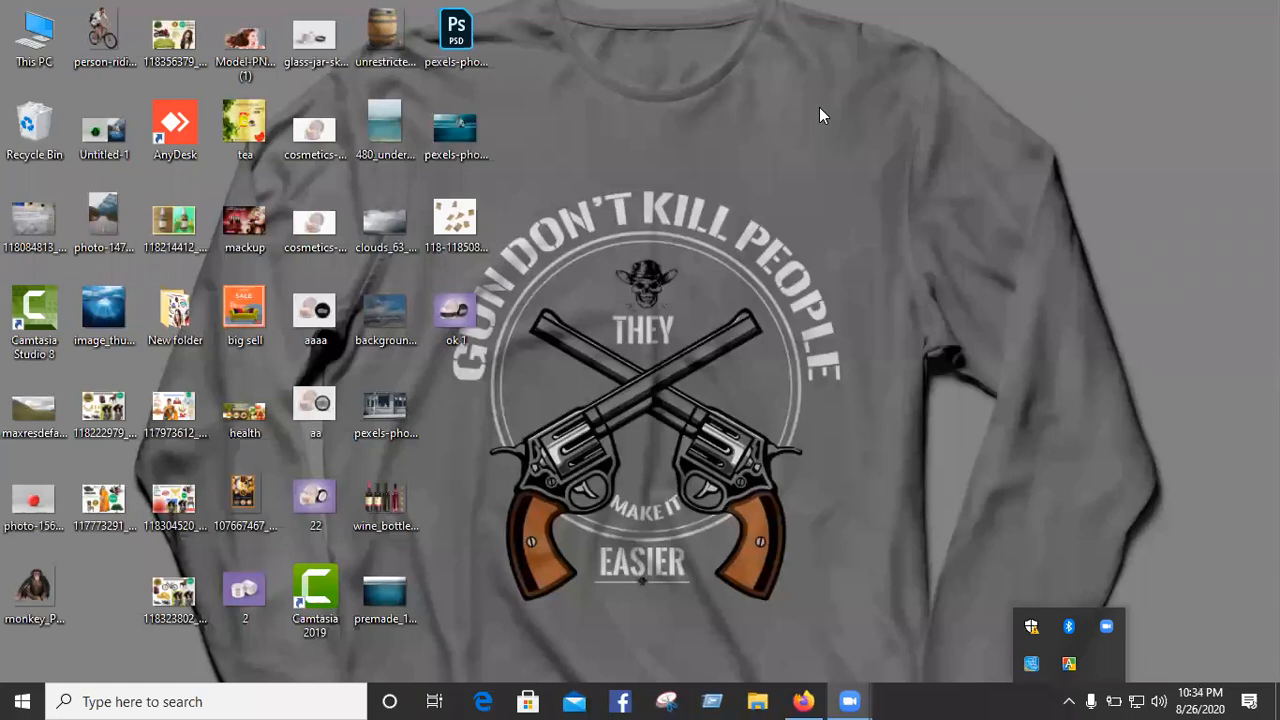
Step: Save the received image 20200825_001634 to the Desktop and open it for viewing
{"action": "left_click", "coordinate": [979, 546]}
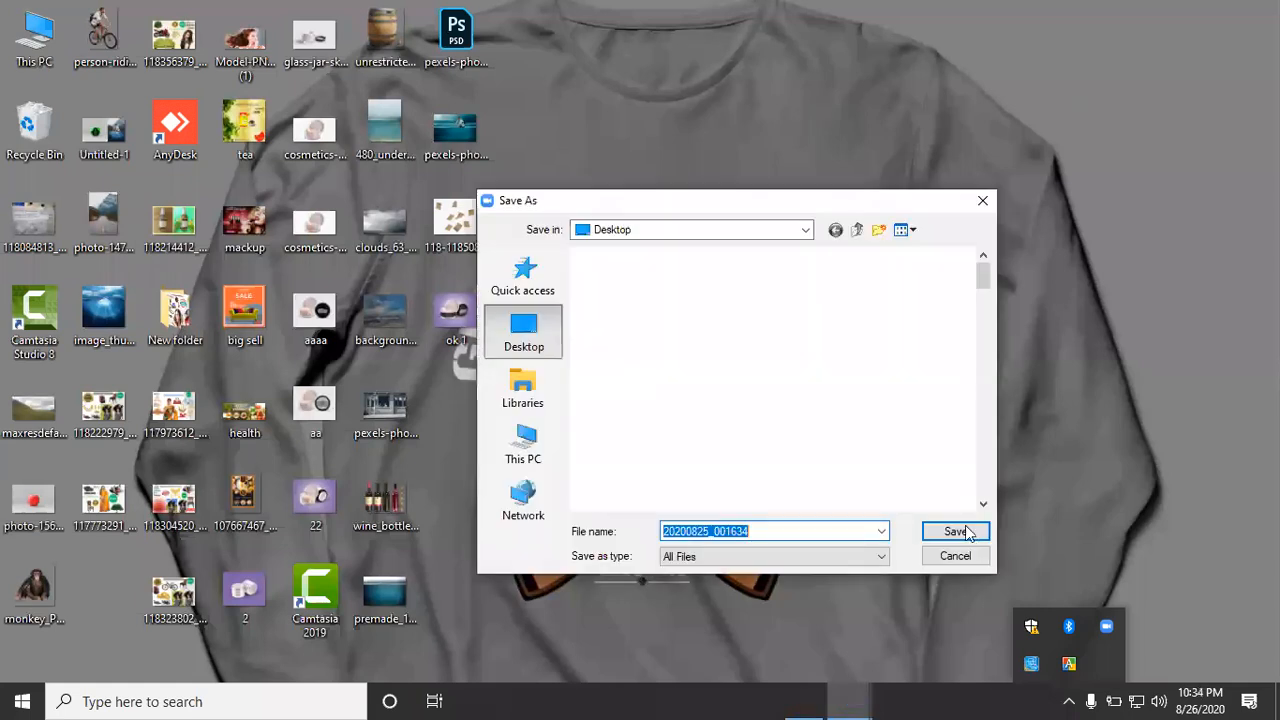
{"action": "left_click", "coordinate": [958, 532]}
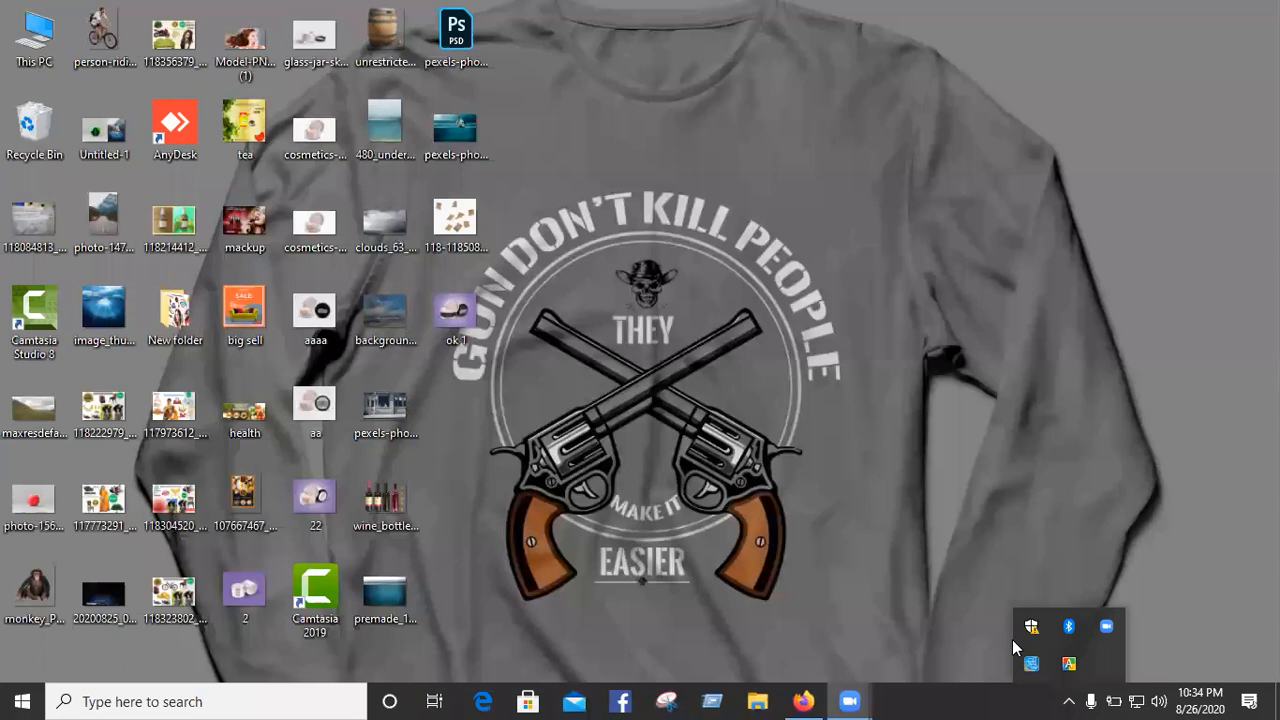
{"action": "left_click", "coordinate": [803, 701]}
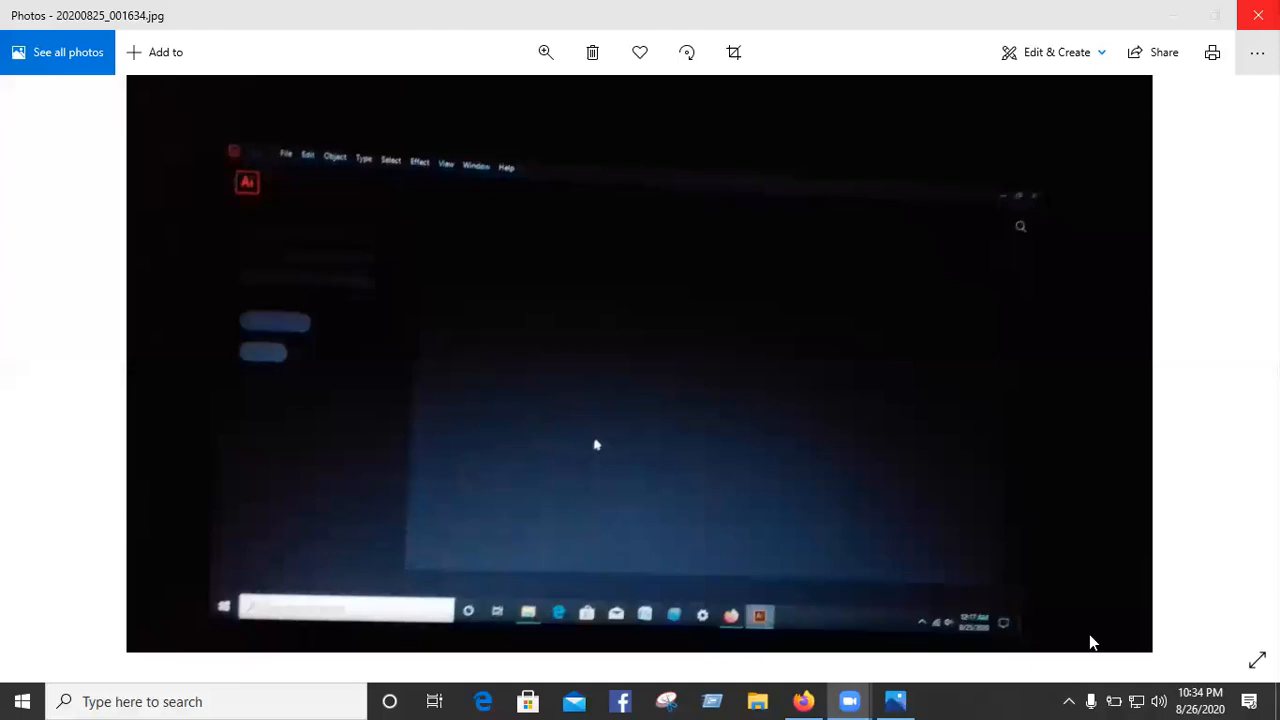
Step: Check the microphone's level and boost in the recording device properties of the Windows sound settings
{"action": "left_click", "coordinate": [1069, 701]}
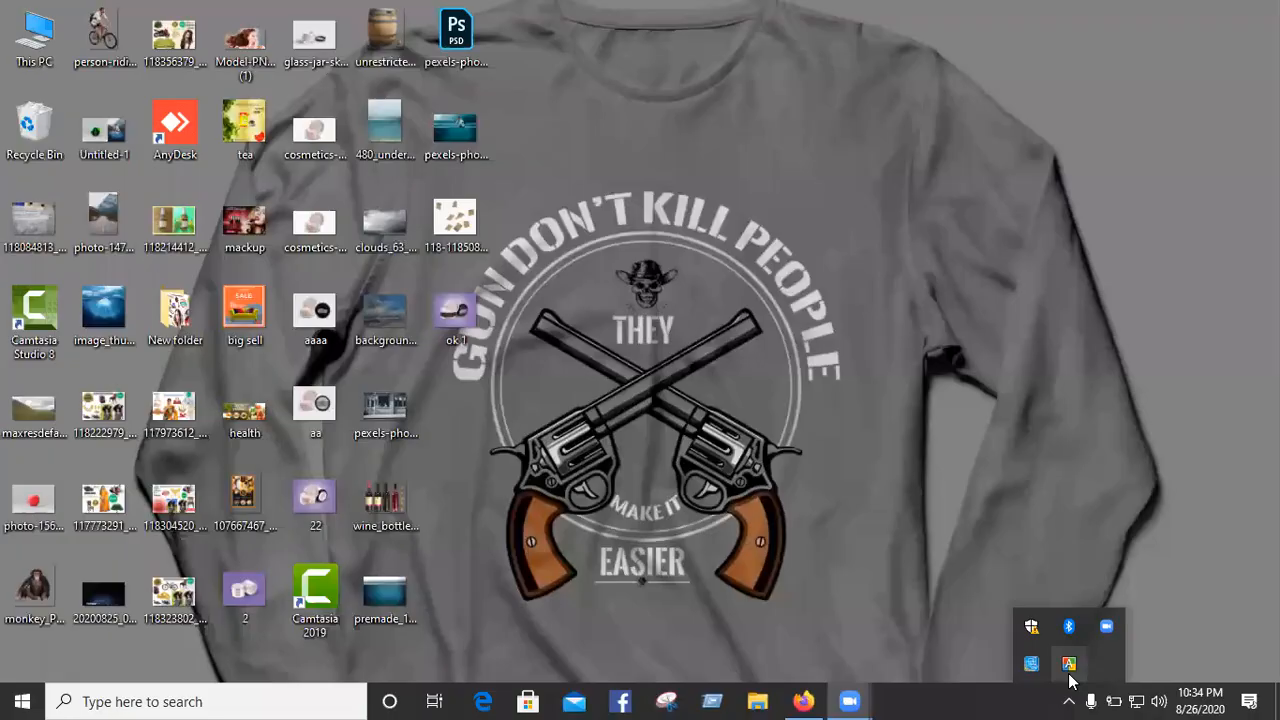
{"action": "right_click", "coordinate": [1159, 701]}
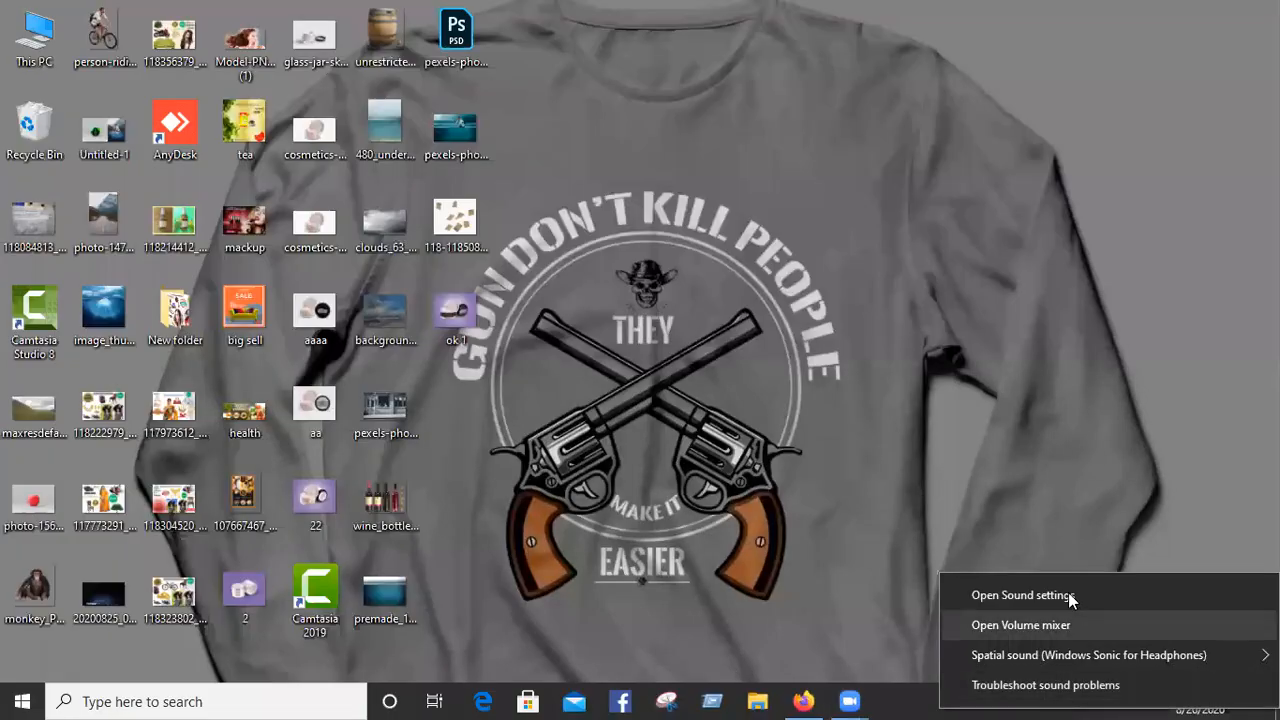
{"action": "left_click", "coordinate": [713, 141]}
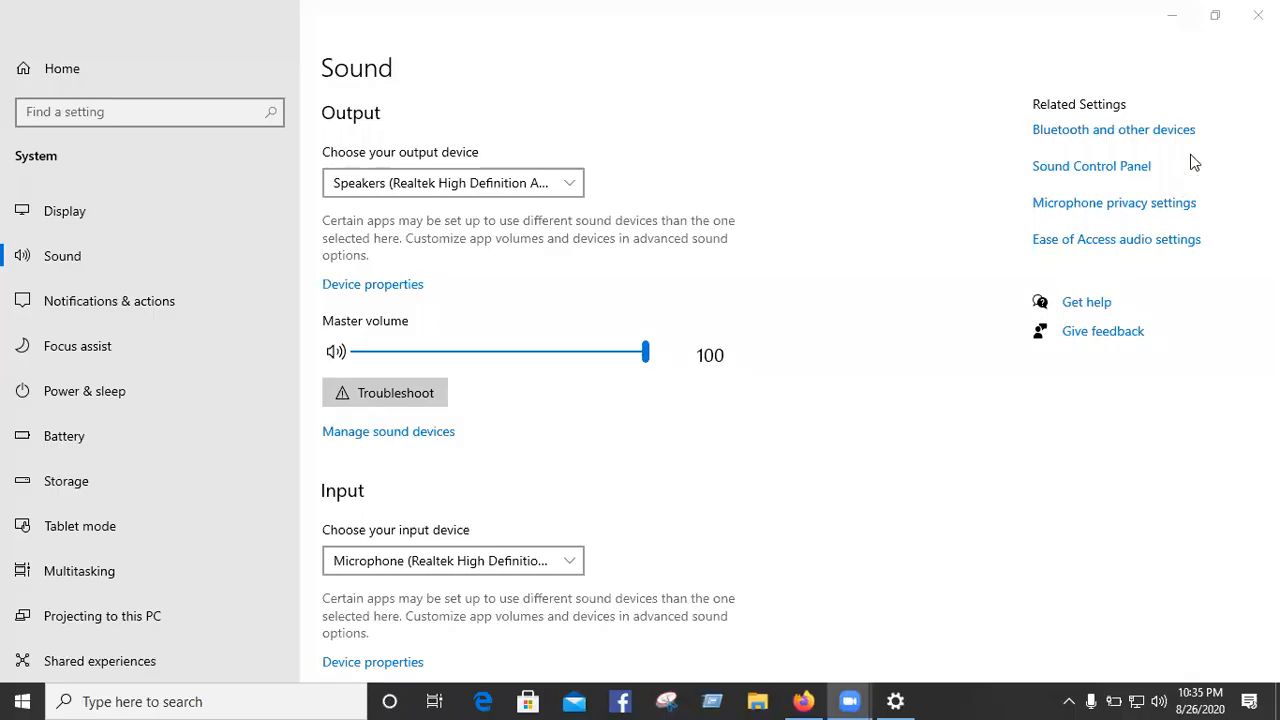
{"action": "left_click", "coordinate": [1062, 168]}
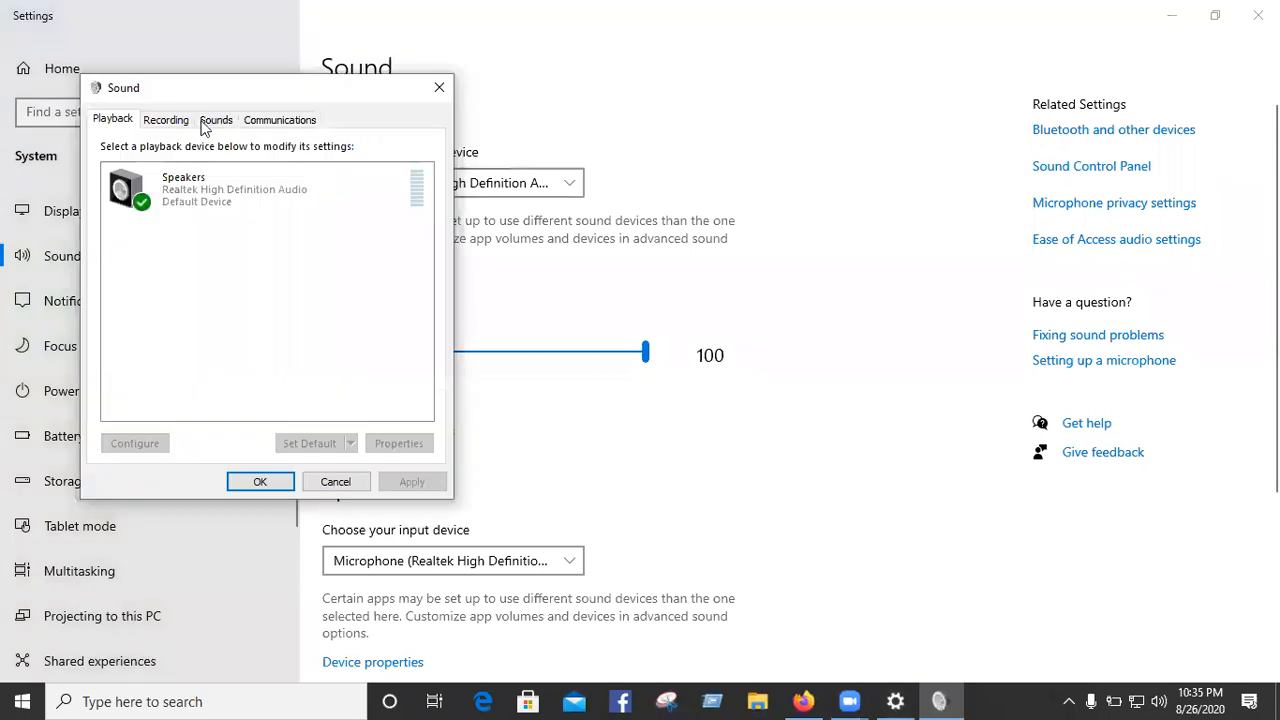
{"action": "left_click", "coordinate": [216, 120]}
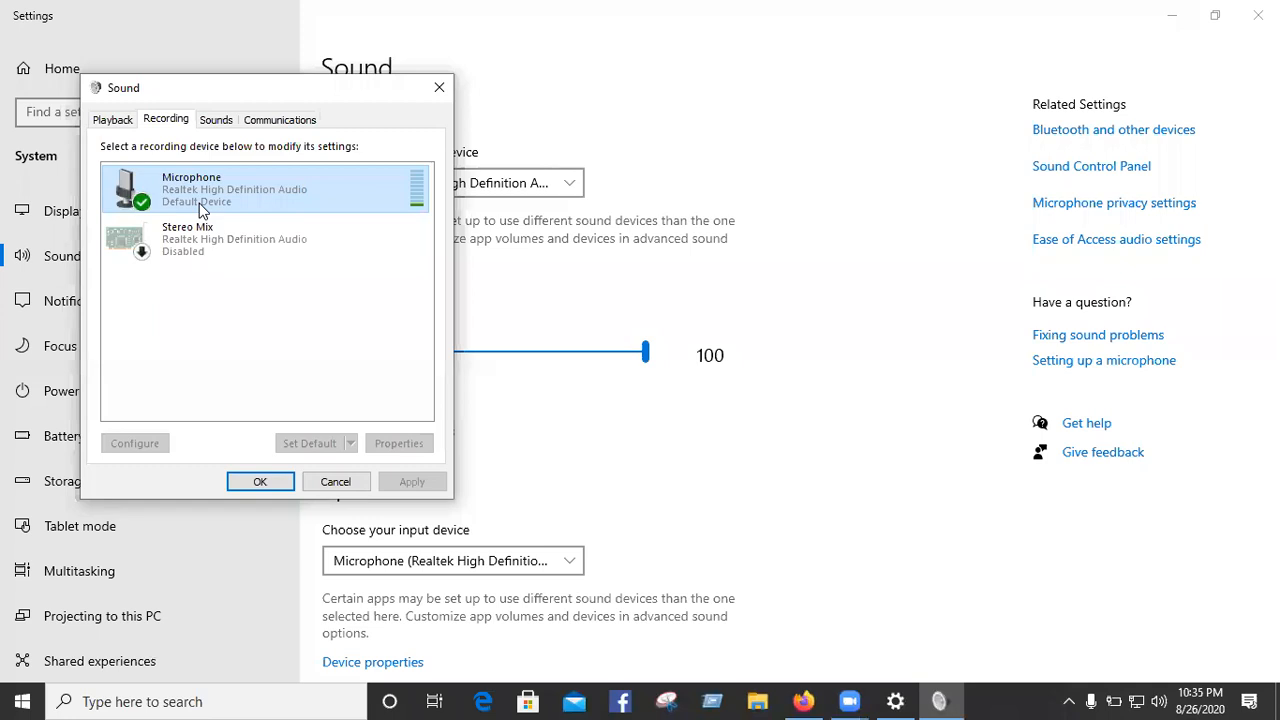
{"action": "double_click", "coordinate": [198, 210]}
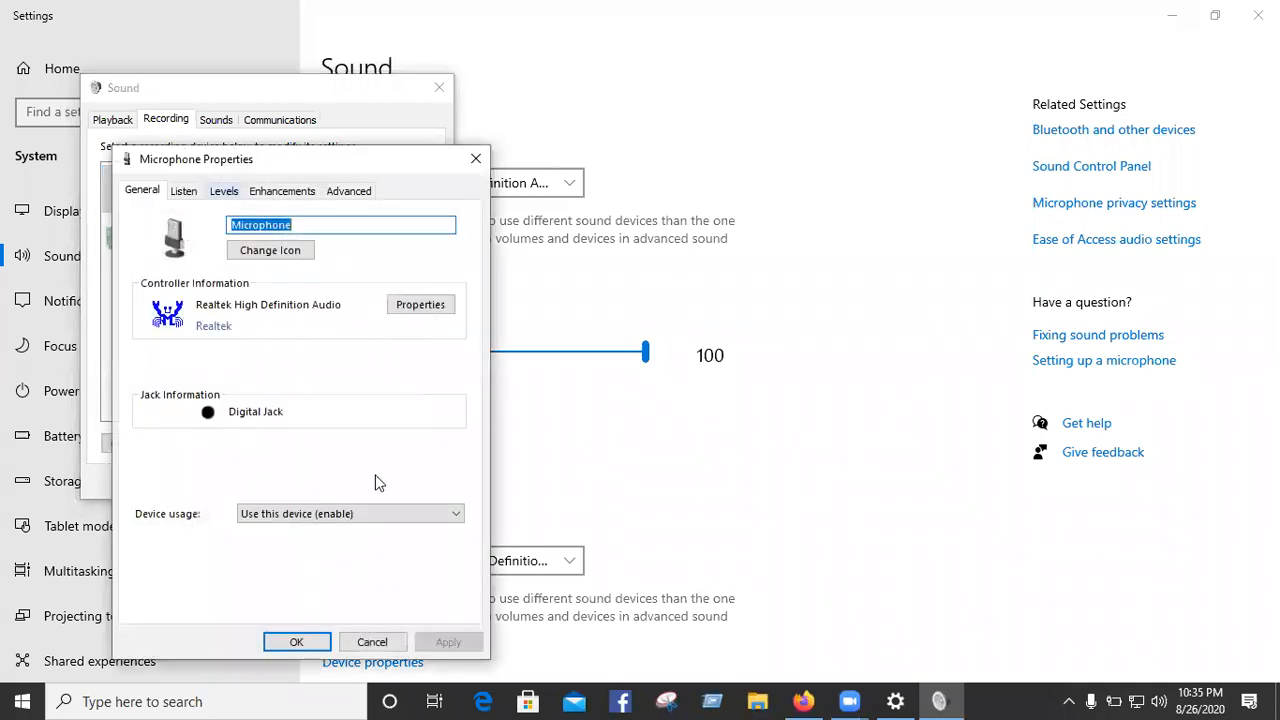
{"action": "left_click", "coordinate": [224, 191]}
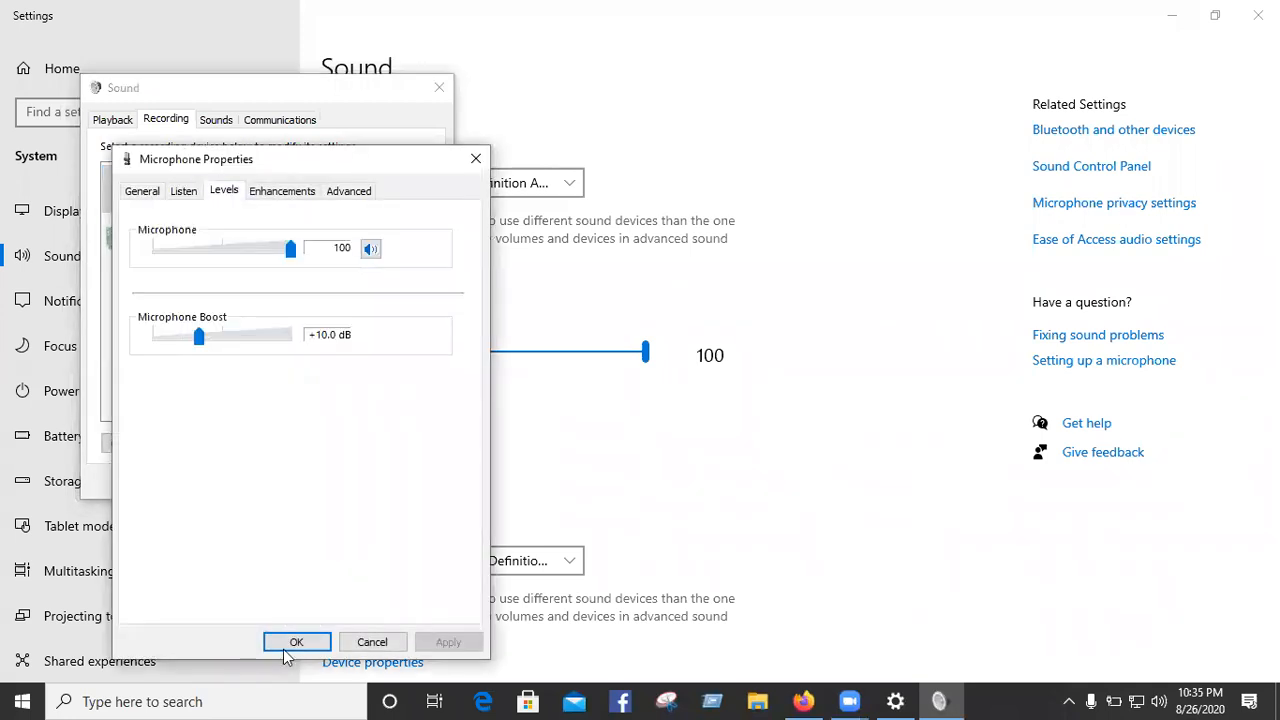
{"action": "left_click", "coordinate": [284, 646]}
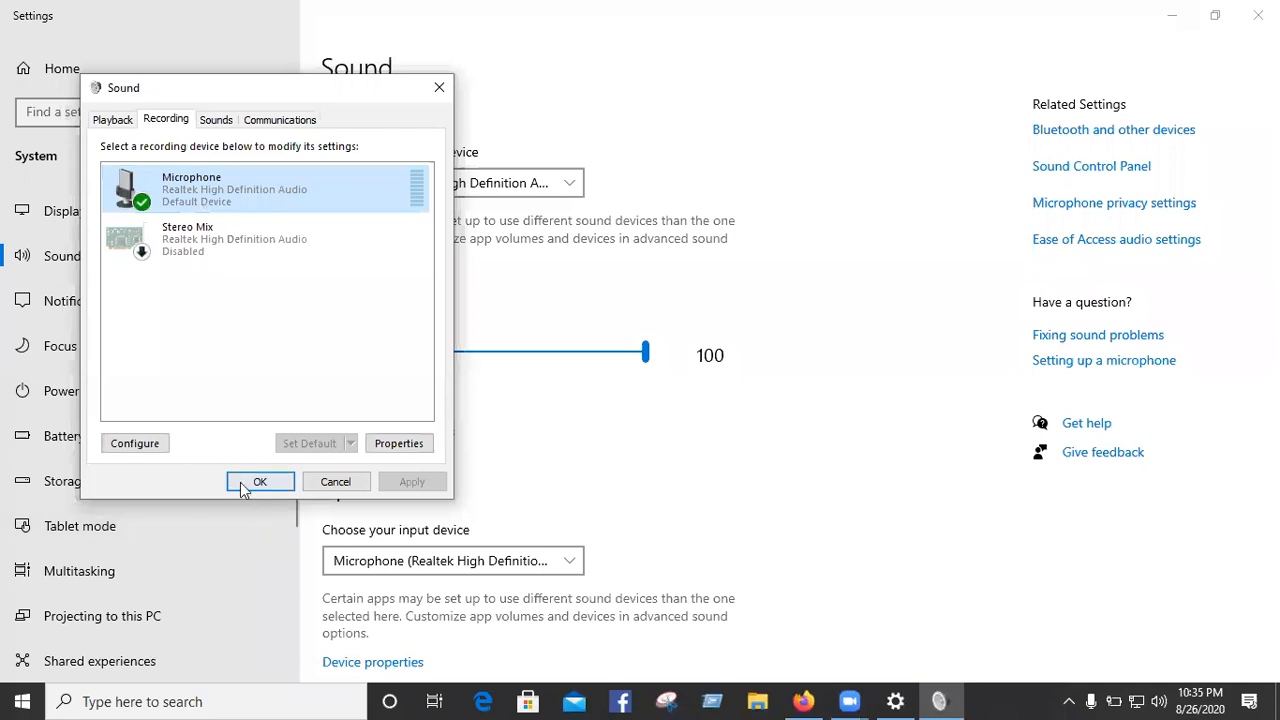
{"action": "left_click", "coordinate": [241, 485]}
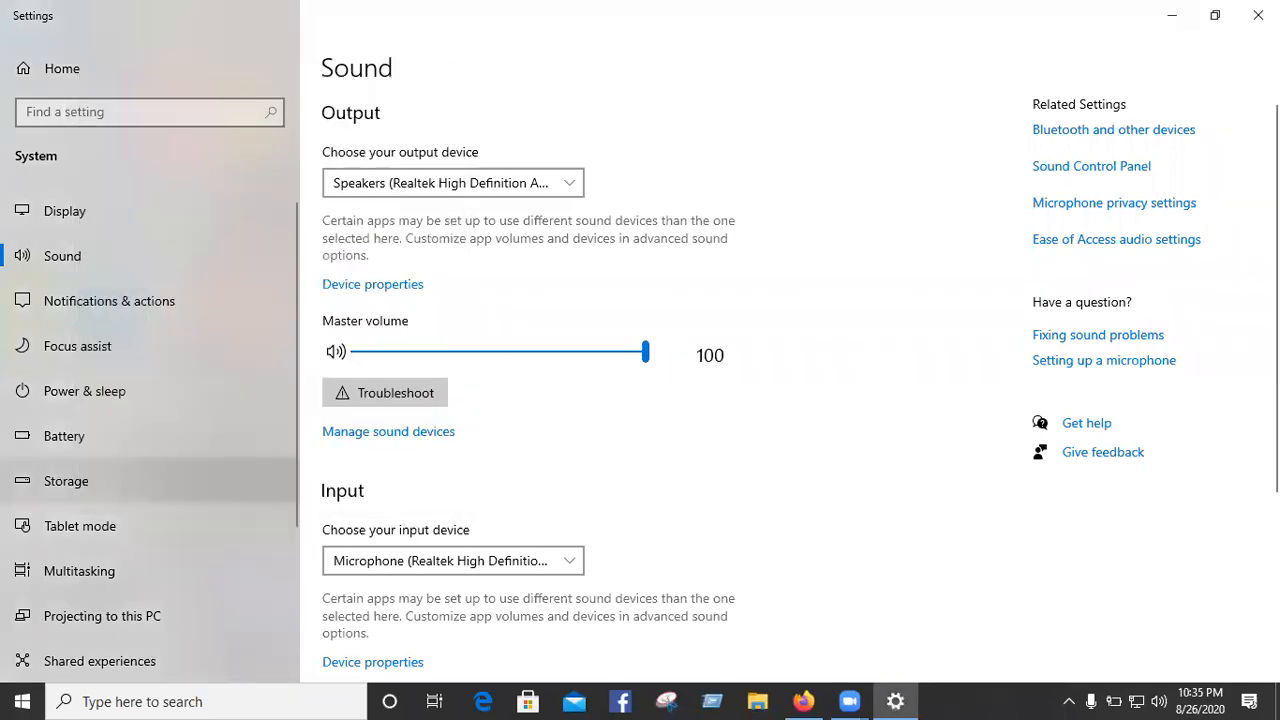
{"action": "left_click", "coordinate": [1258, 15]}
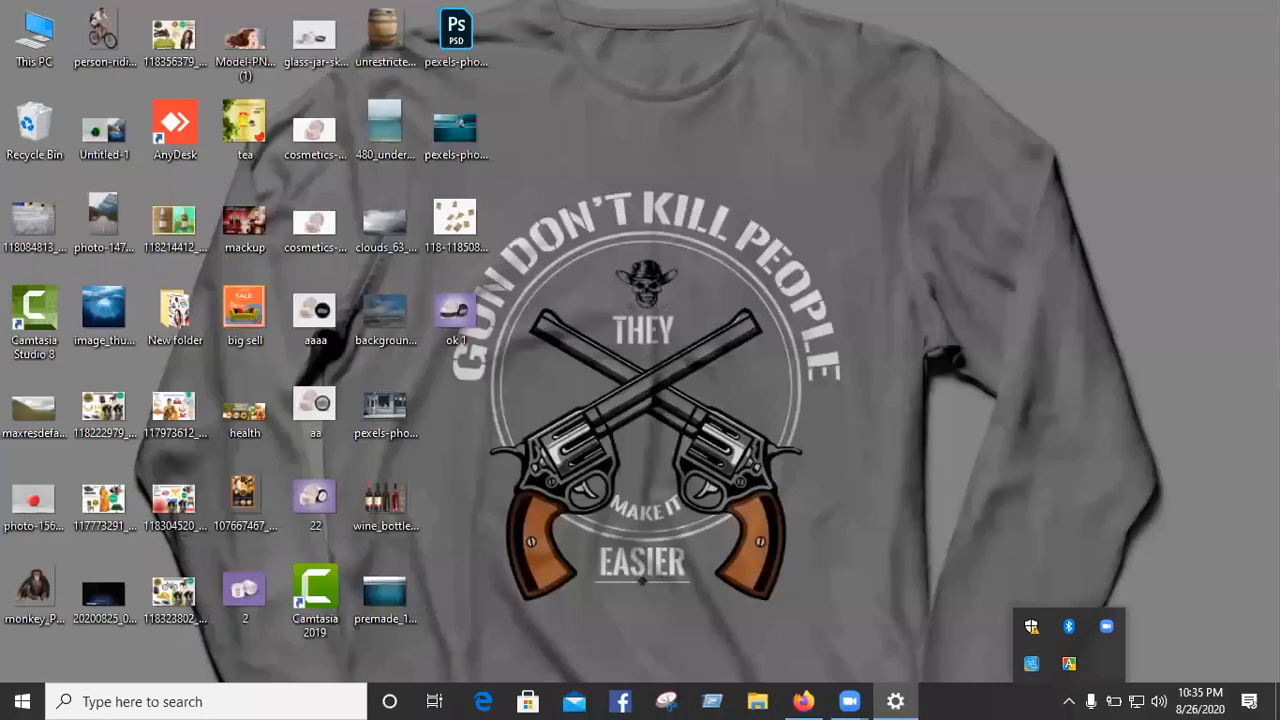
{"action": "right_click", "coordinate": [1042, 263]}
{"action": "left_click", "coordinate": [1071, 695]}
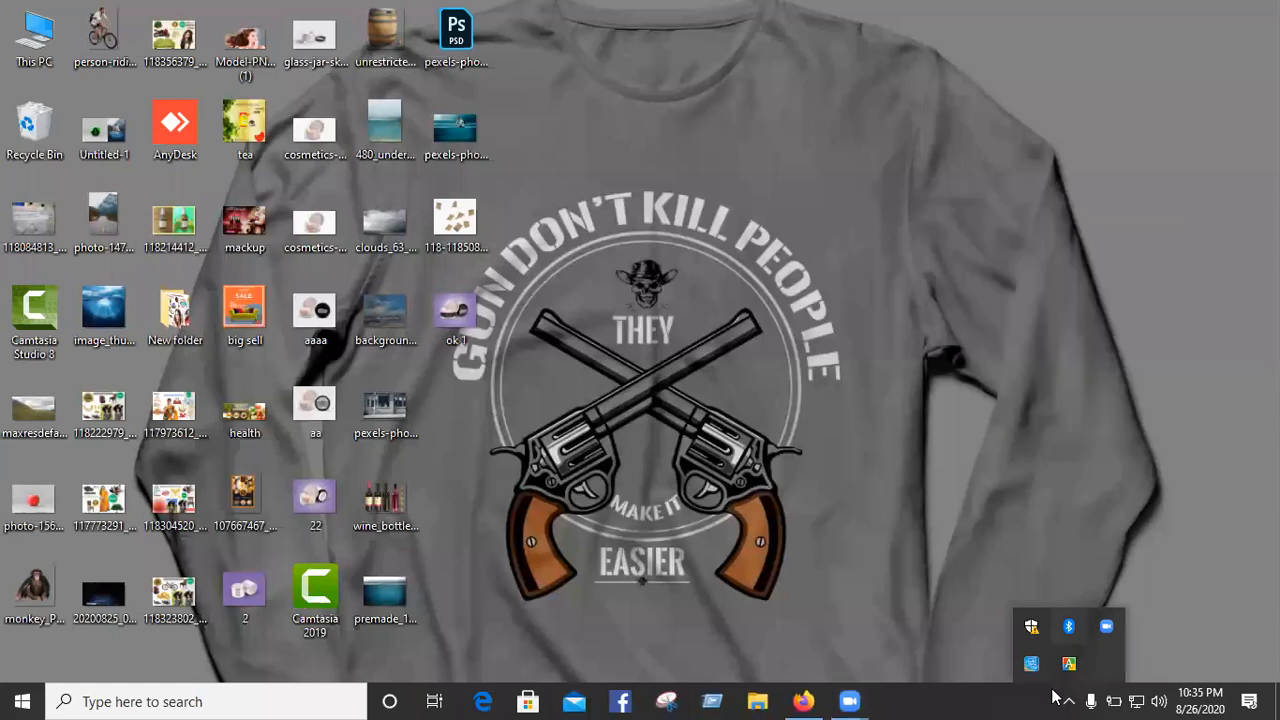
{"action": "left_click", "coordinate": [2, 651]}
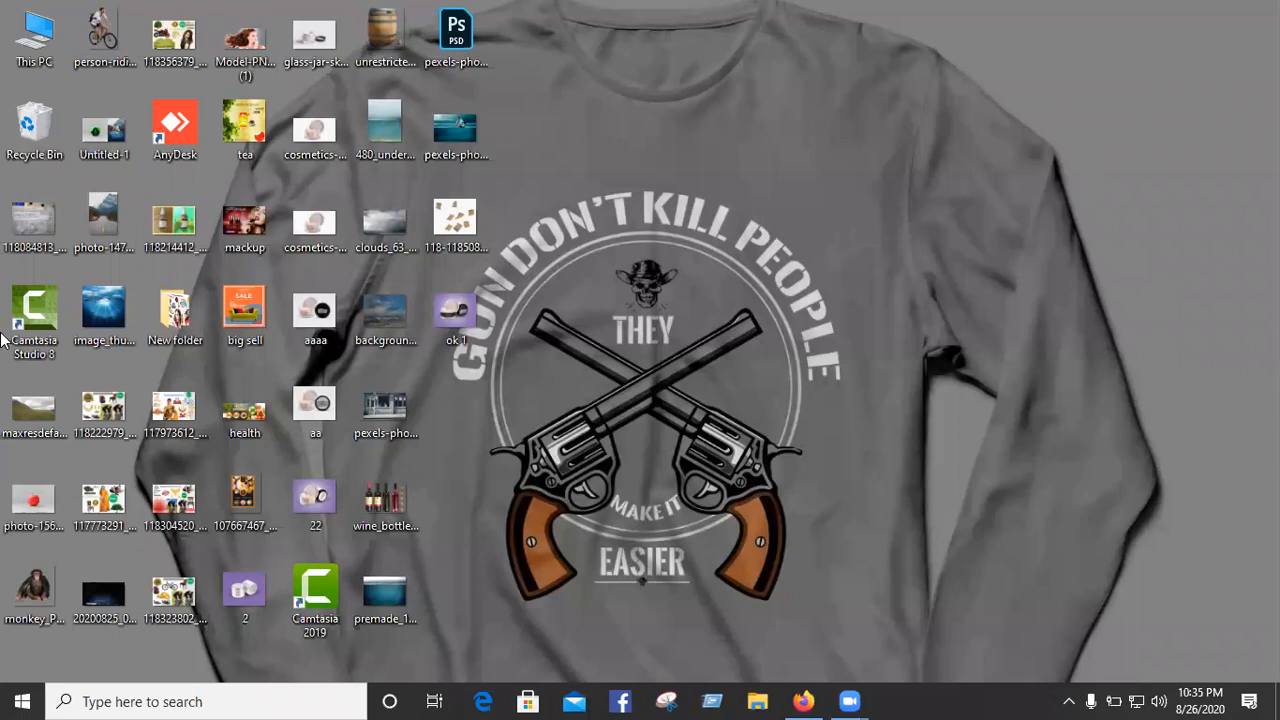
Step: Launch Adobe Illustrator 2020 from the installed programs
{"action": "key", "text": "super"}
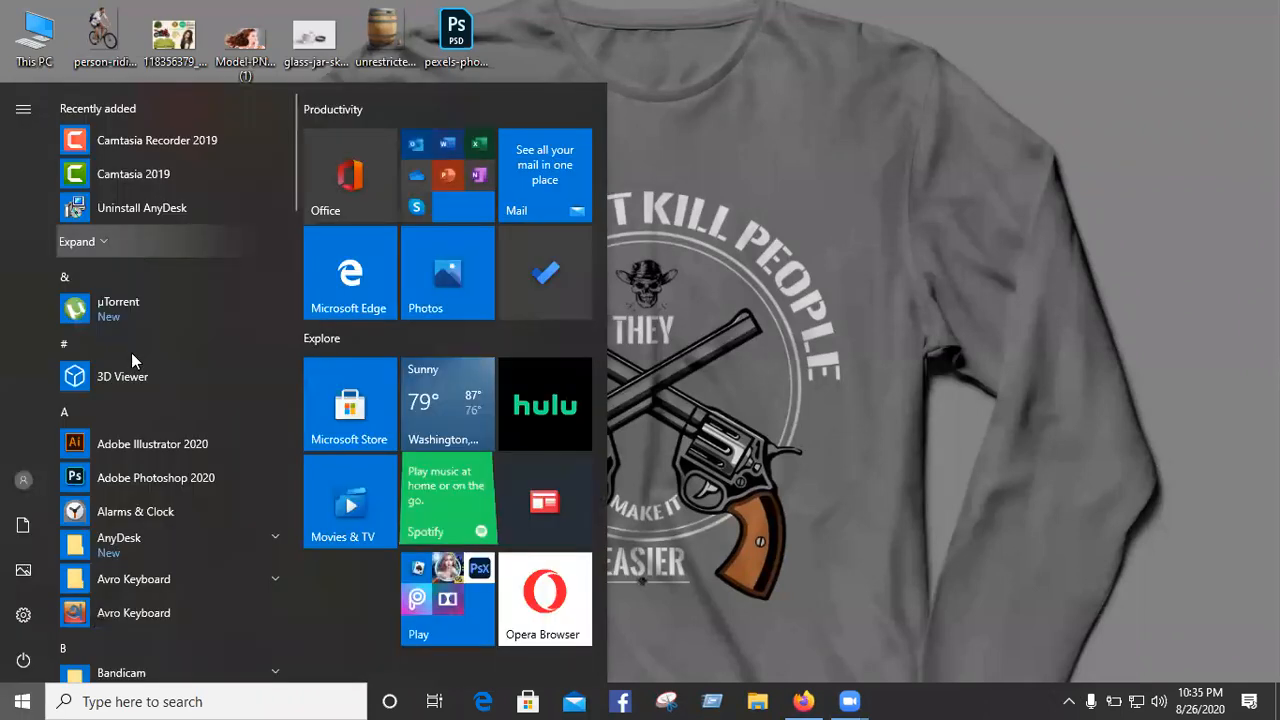
{"action": "scroll", "coordinate": [131, 352], "scroll_direction": "down", "scroll_amount": 1}
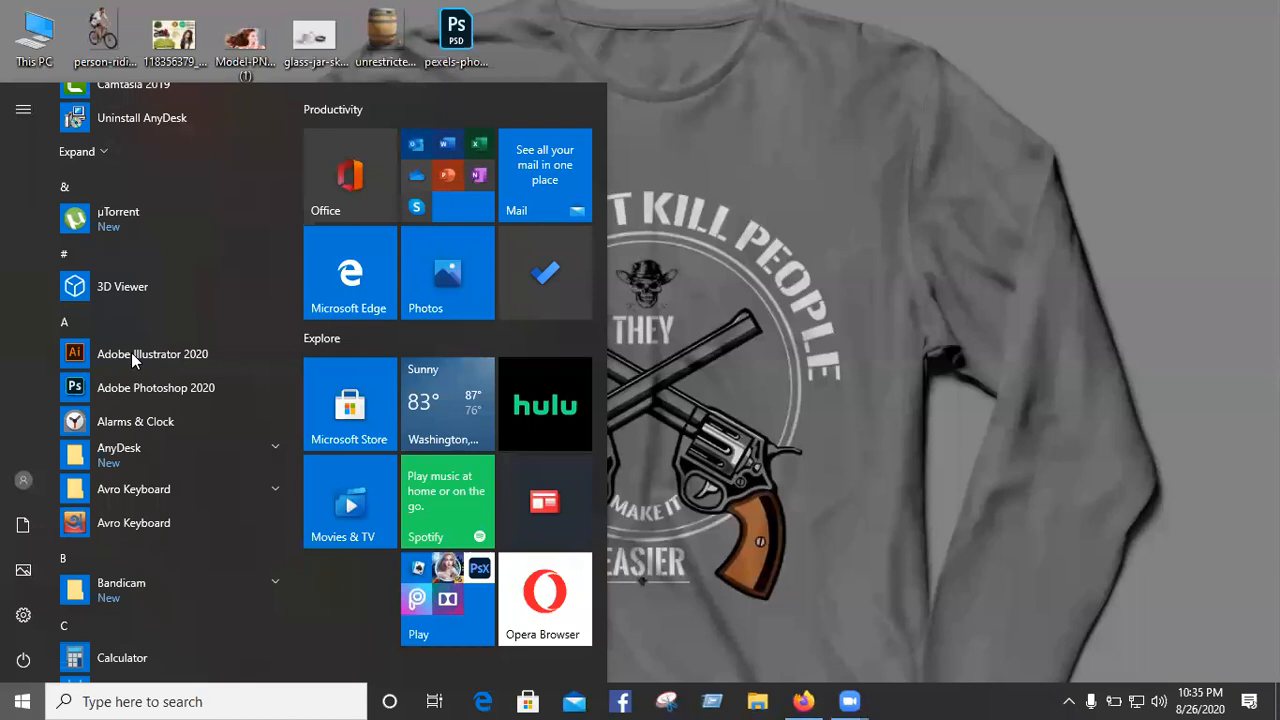
{"action": "left_click", "coordinate": [131, 352]}
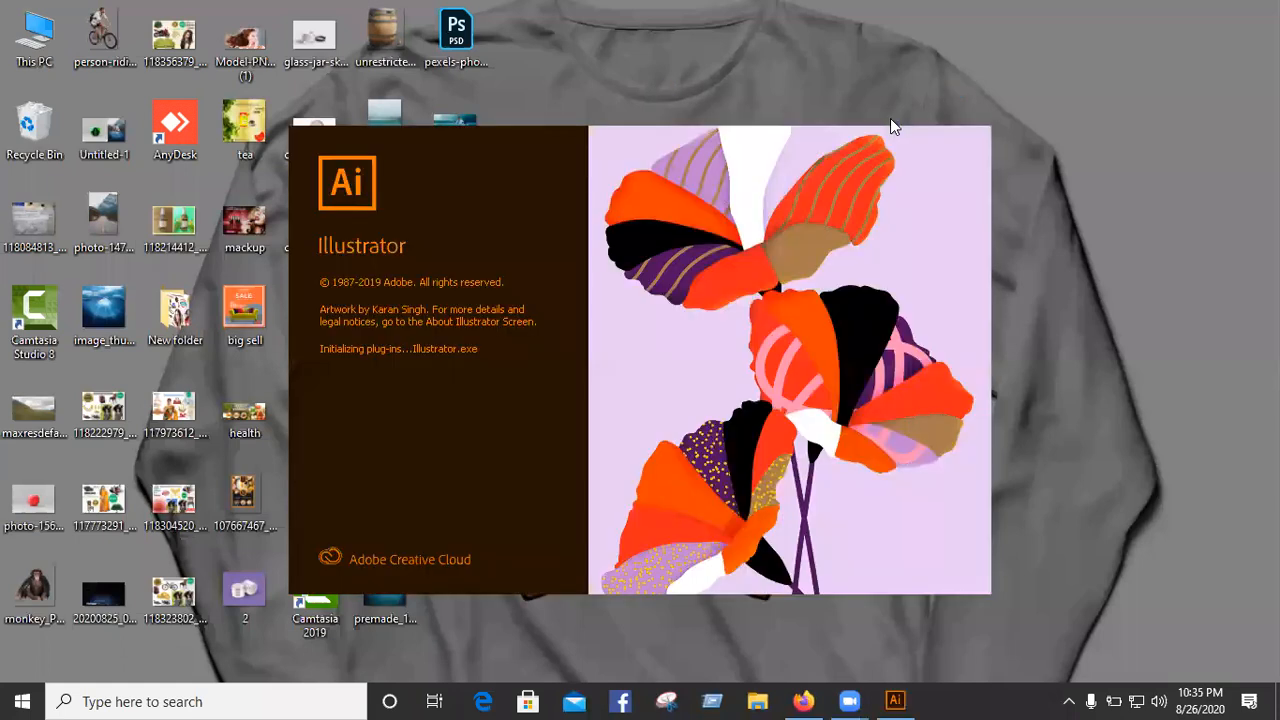
Step: Save the received file 20200826_145331 to the Desktop
{"action": "left_click", "coordinate": [1111, 486]}
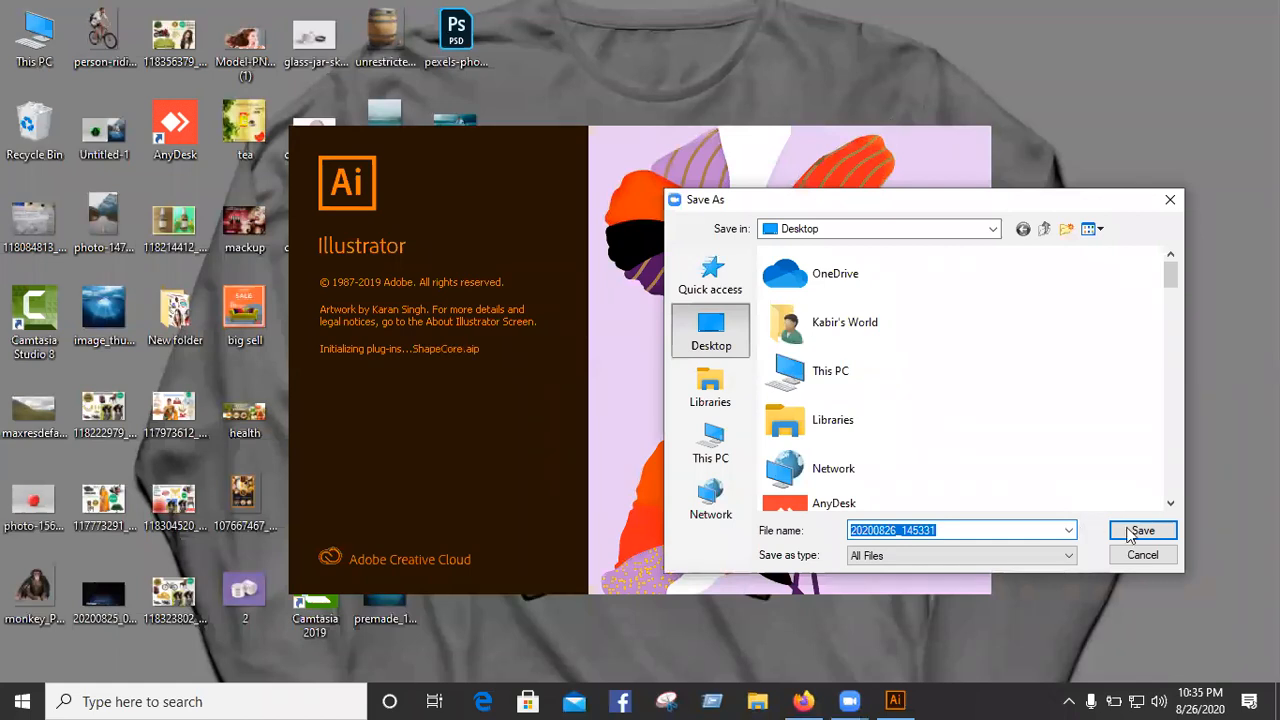
{"action": "left_click", "coordinate": [1140, 531]}
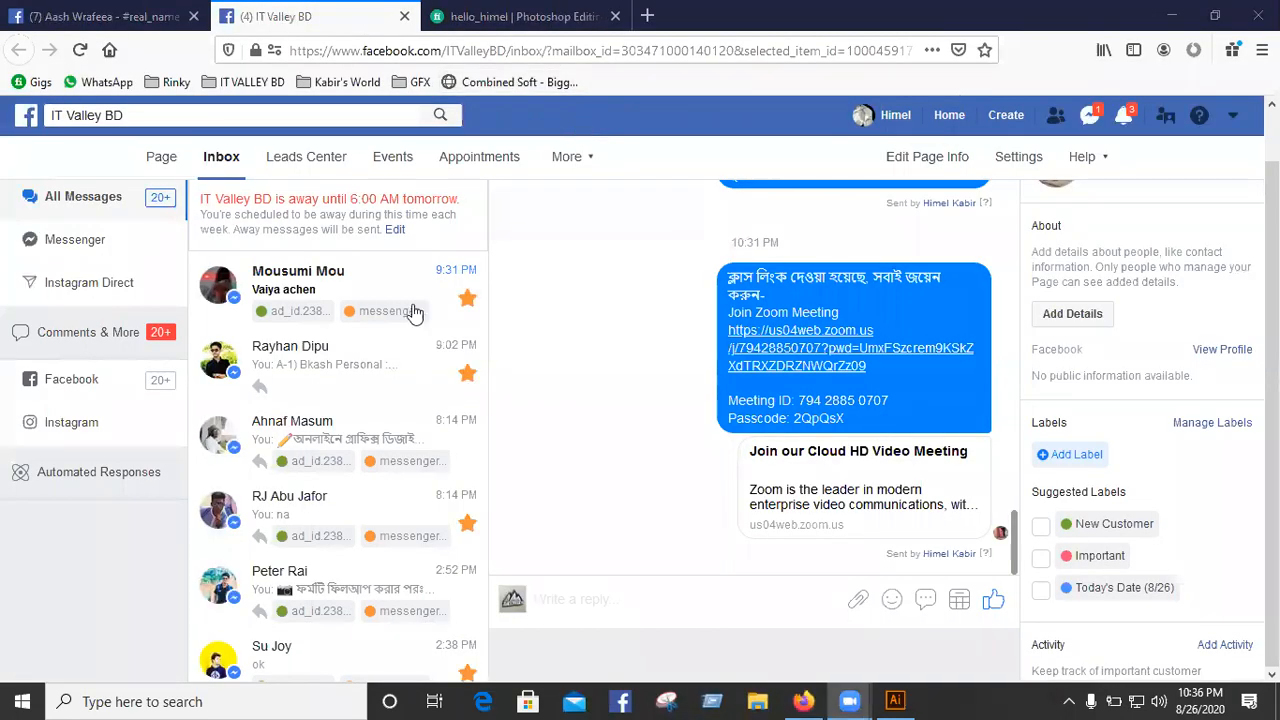
{"action": "scroll", "coordinate": [415, 313], "scroll_direction": "up", "scroll_amount": 1}
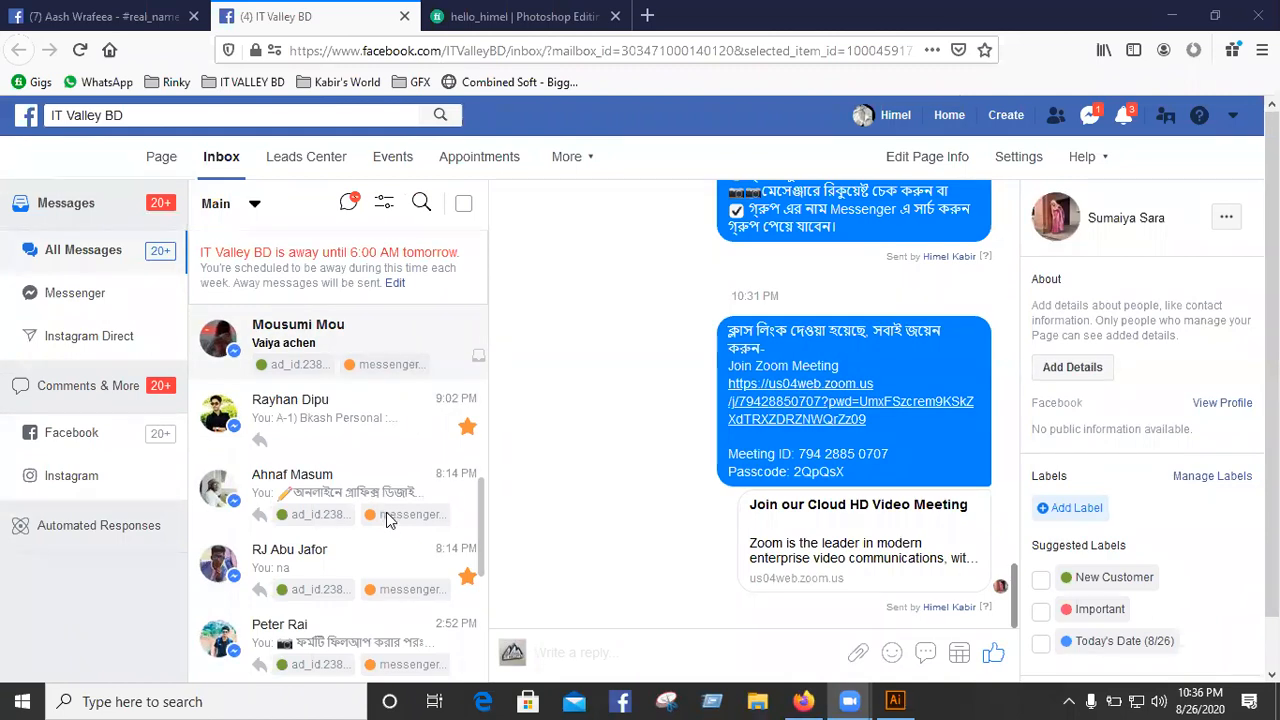
{"action": "scroll", "coordinate": [480, 508], "scroll_direction": "down", "scroll_amount": 1}
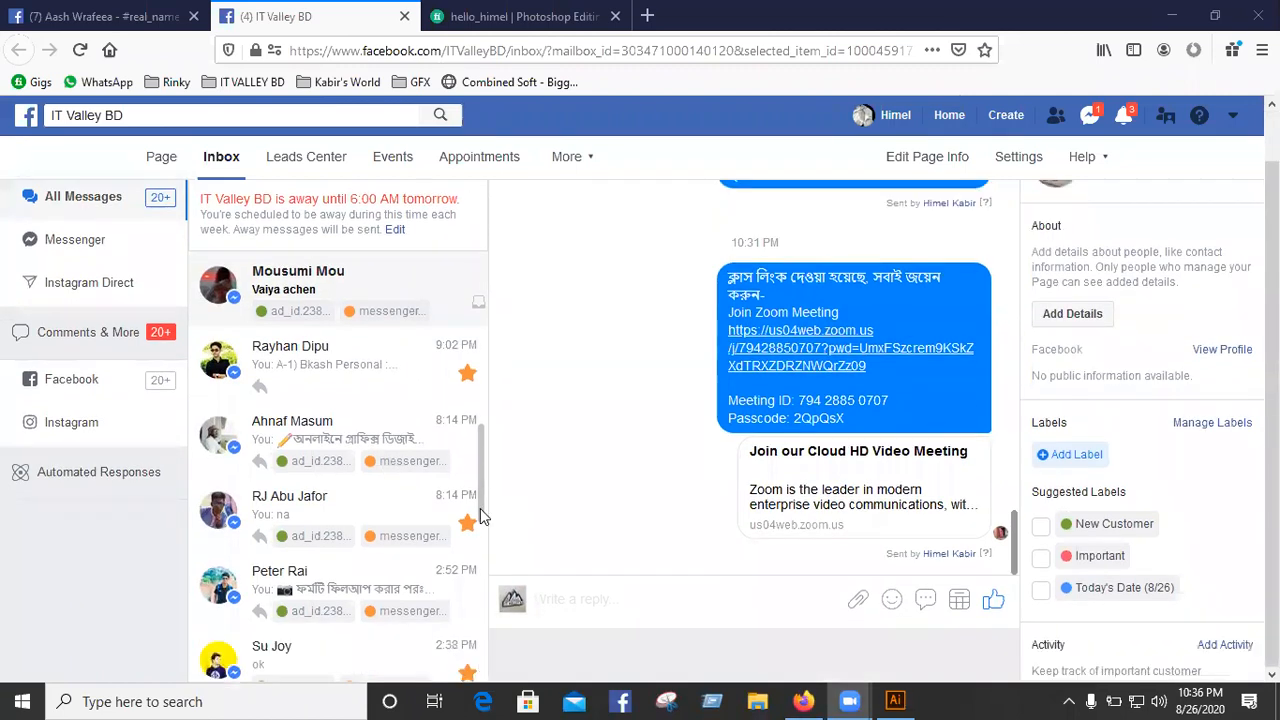
{"action": "scroll", "coordinate": [478, 495], "scroll_direction": "up", "scroll_amount": 5}
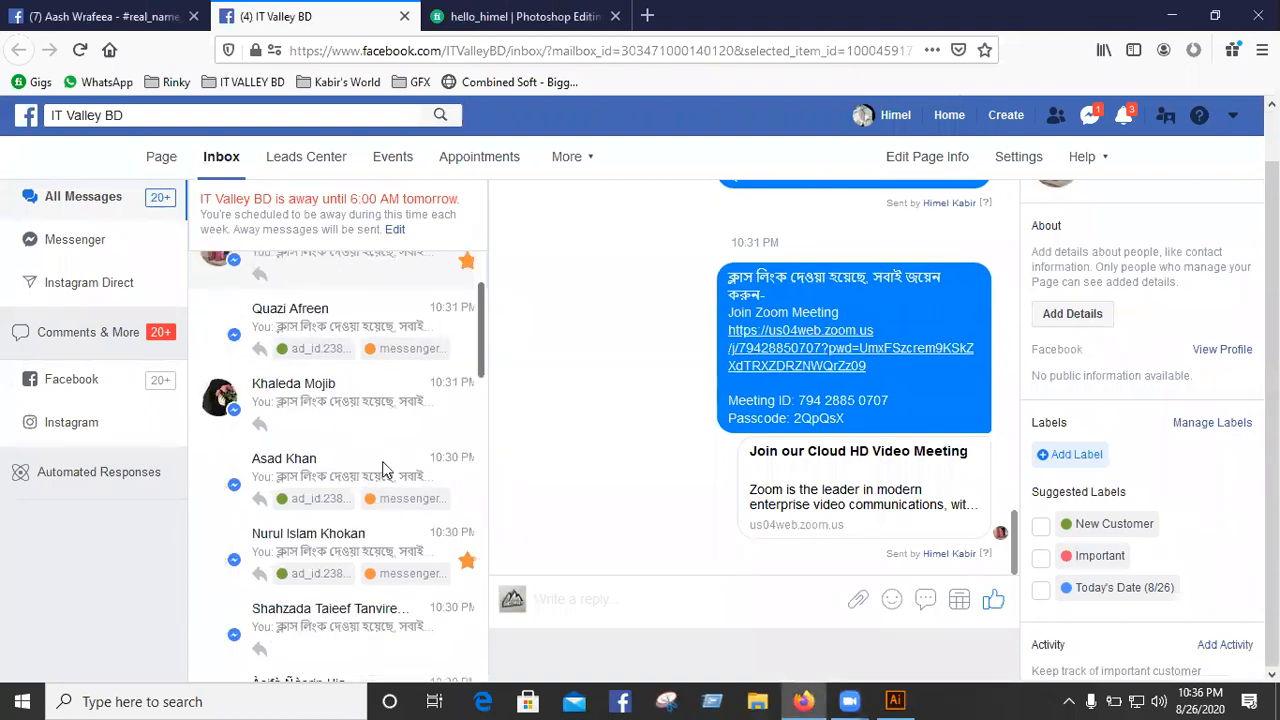
{"action": "scroll", "coordinate": [385, 470], "scroll_direction": "up", "scroll_amount": 1}
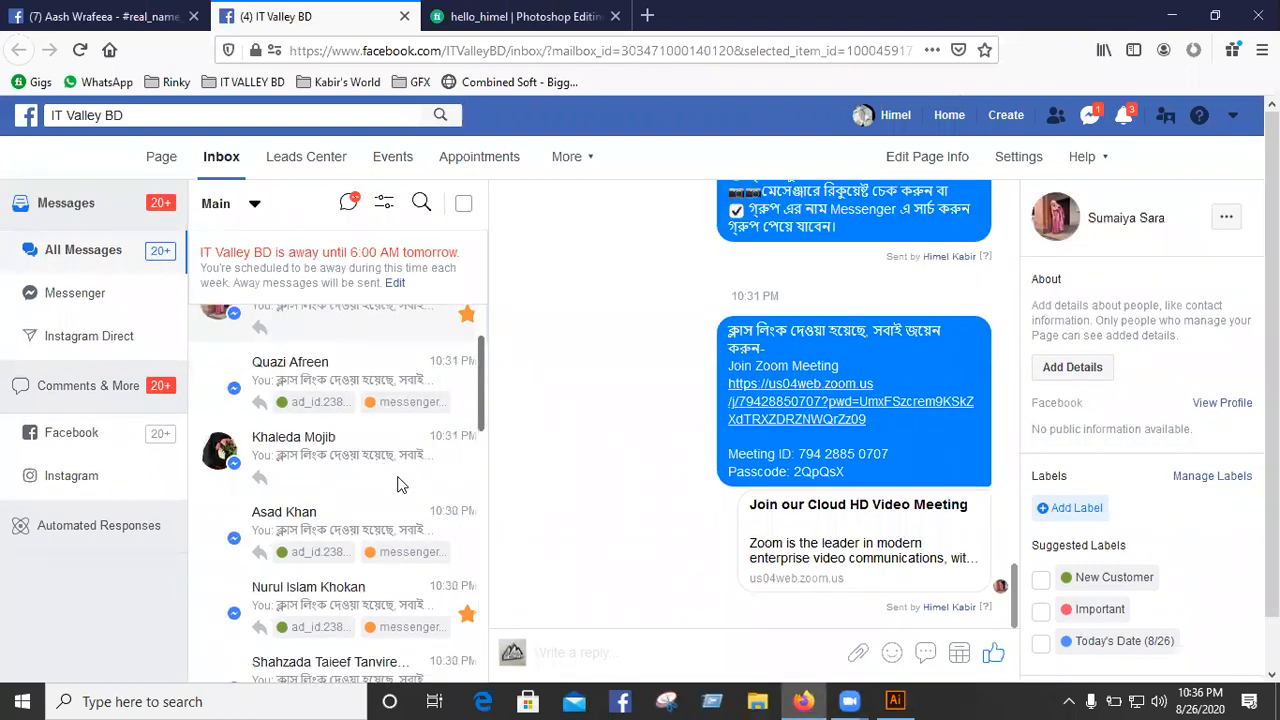
{"action": "scroll", "coordinate": [474, 384], "scroll_direction": "up", "scroll_amount": 2}
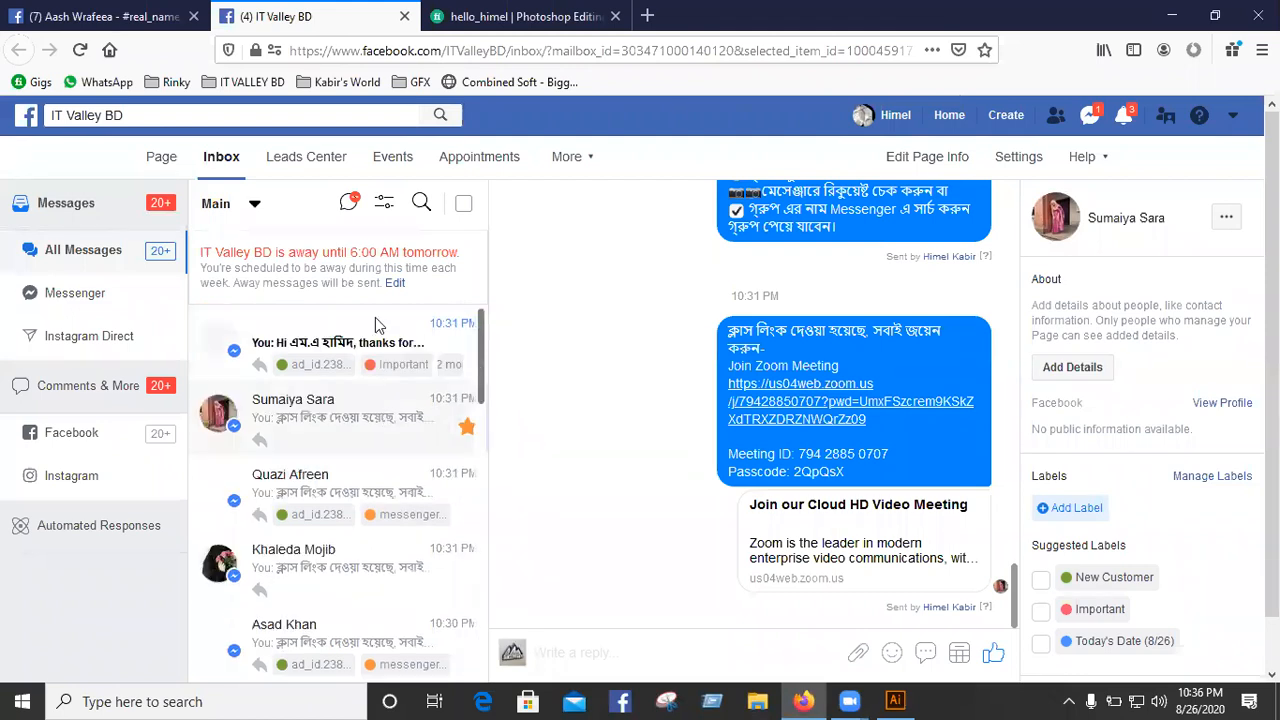
Step: Open the Kabir's World portfolio website, hosted on epizy.com, in a new browser tab
{"action": "left_click", "coordinate": [648, 16]}
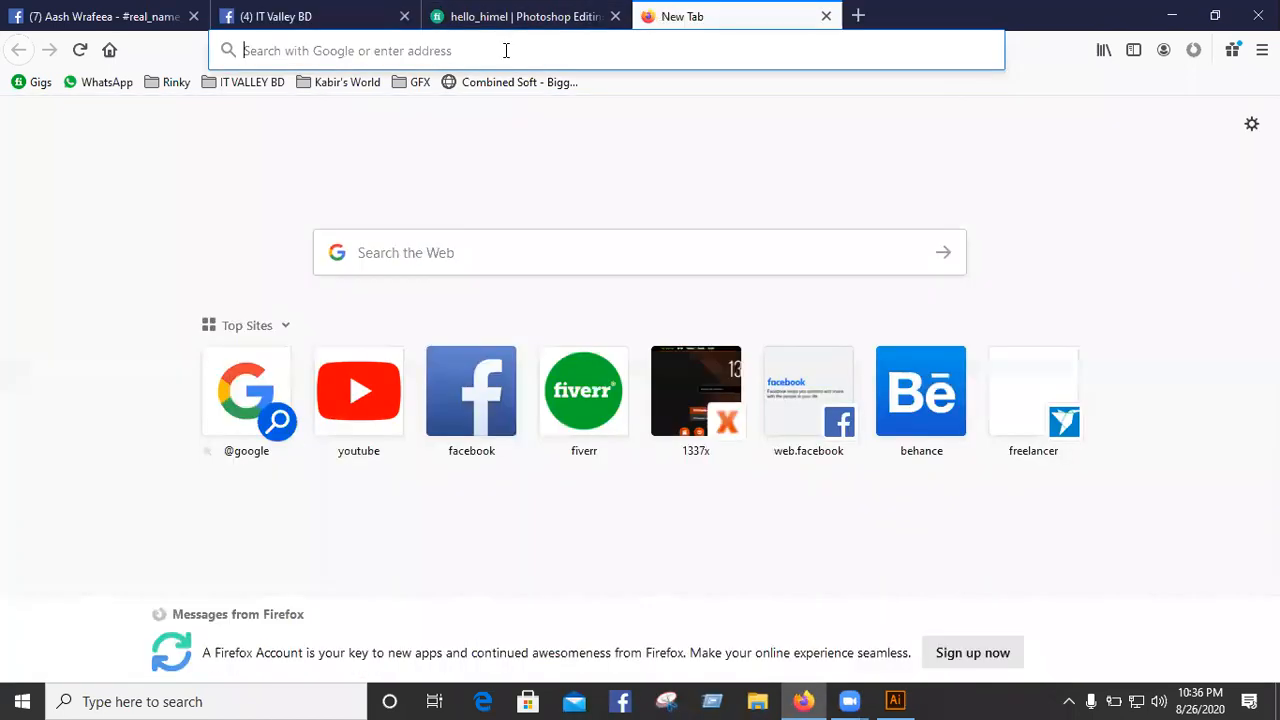
{"action": "left_click", "coordinate": [506, 49]}
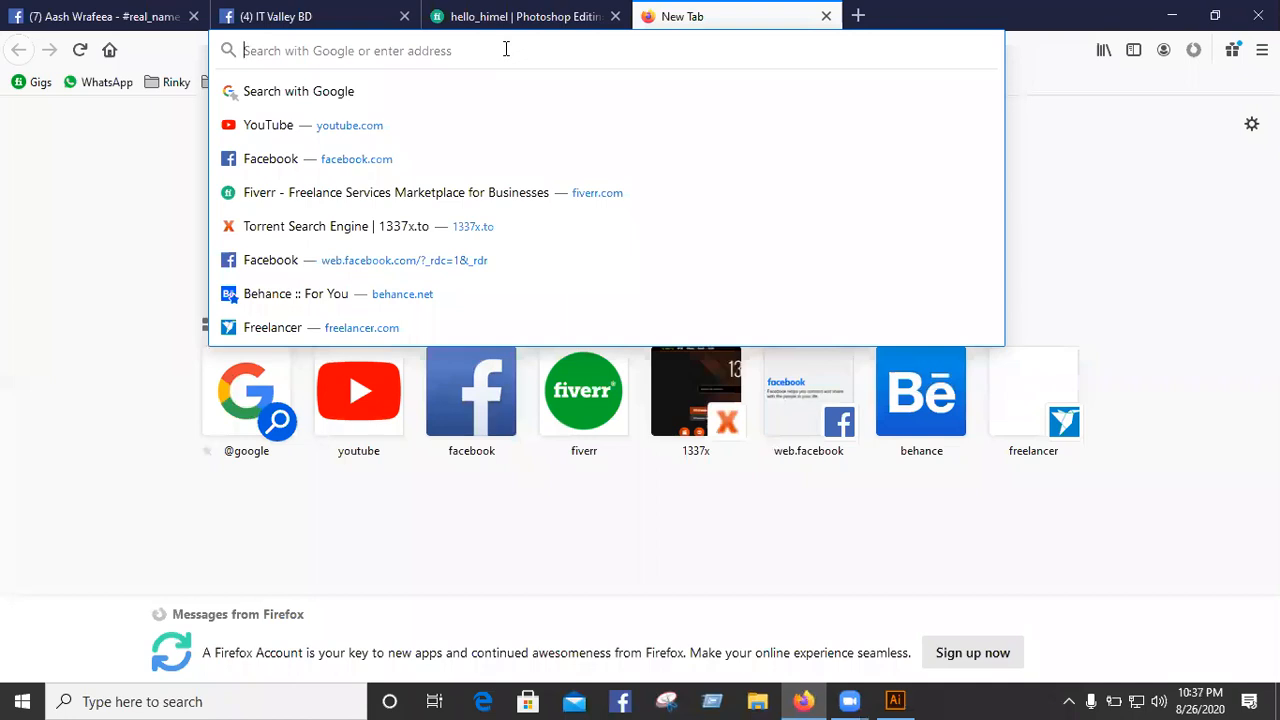
{"action": "type", "text": "hi"}
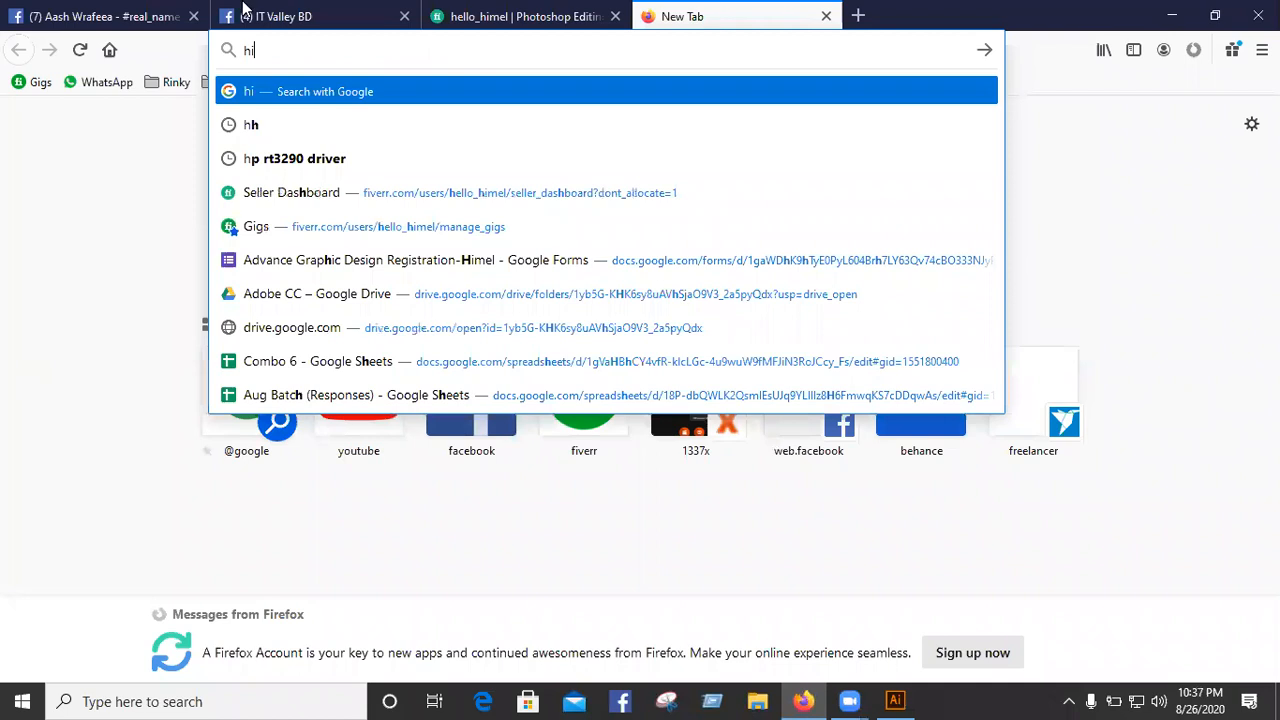
{"action": "type", "text": "mel"}
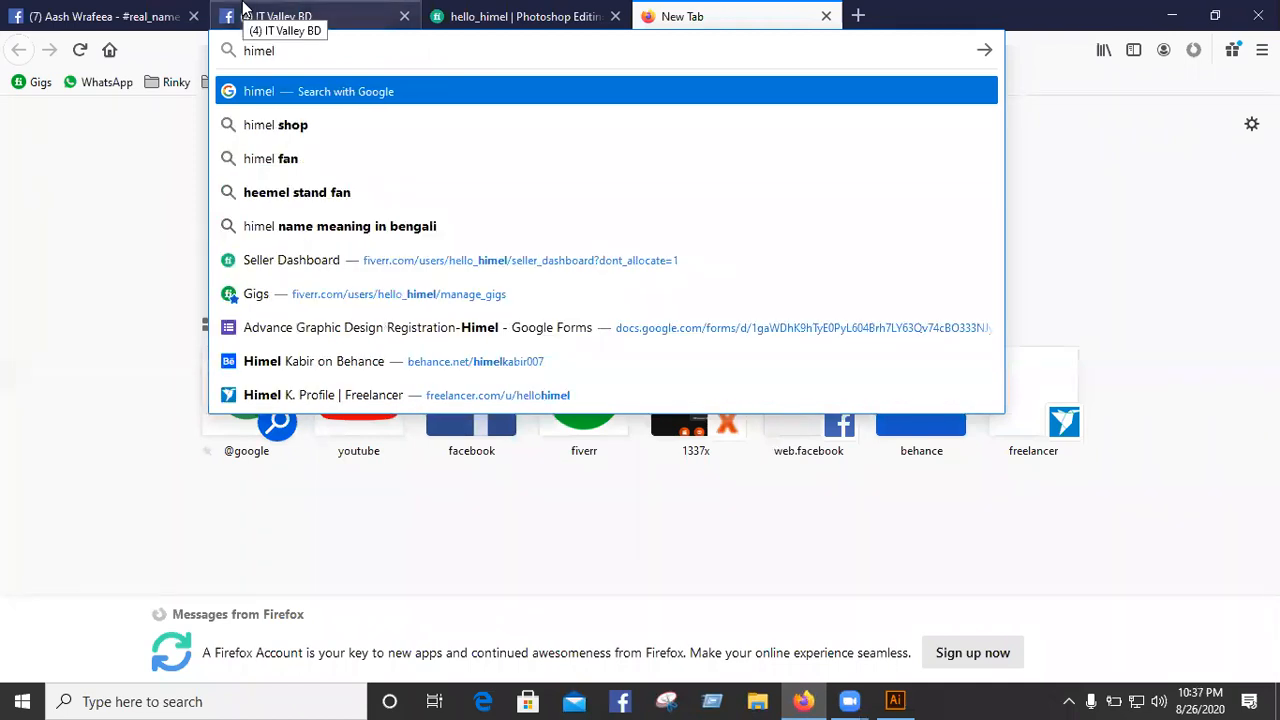
{"action": "type", "text": "kabir.epizy"}
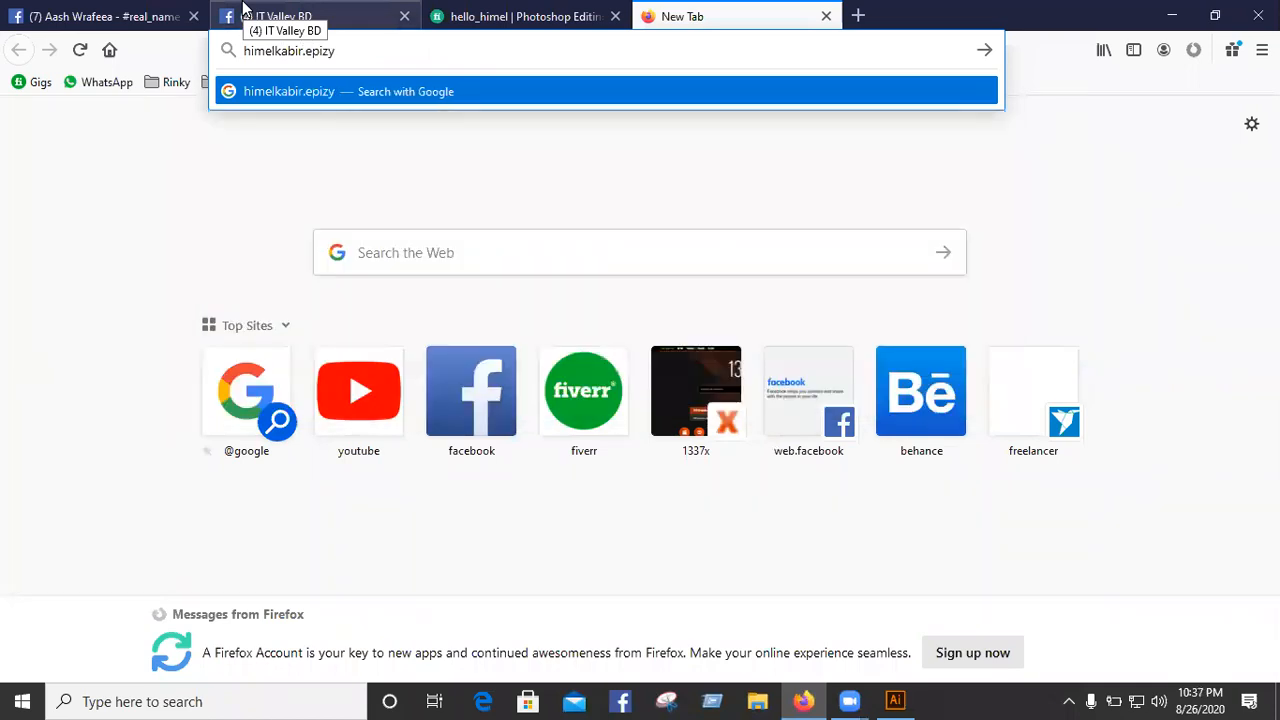
{"action": "type", "text": ".com"}
{"action": "key", "text": "Return"}
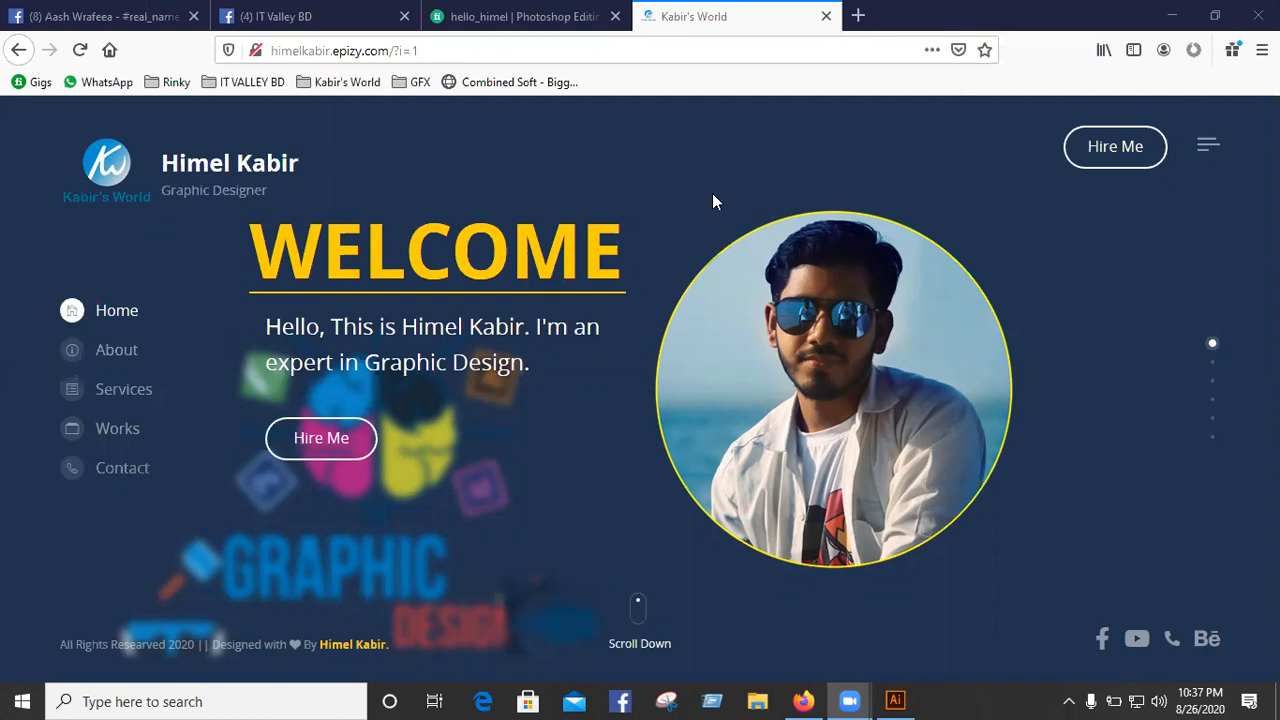
Step: Examine the Education & Work Experience and Team sections of the portfolio website
{"action": "scroll", "coordinate": [1010, 318], "scroll_direction": "down", "scroll_amount": 1}
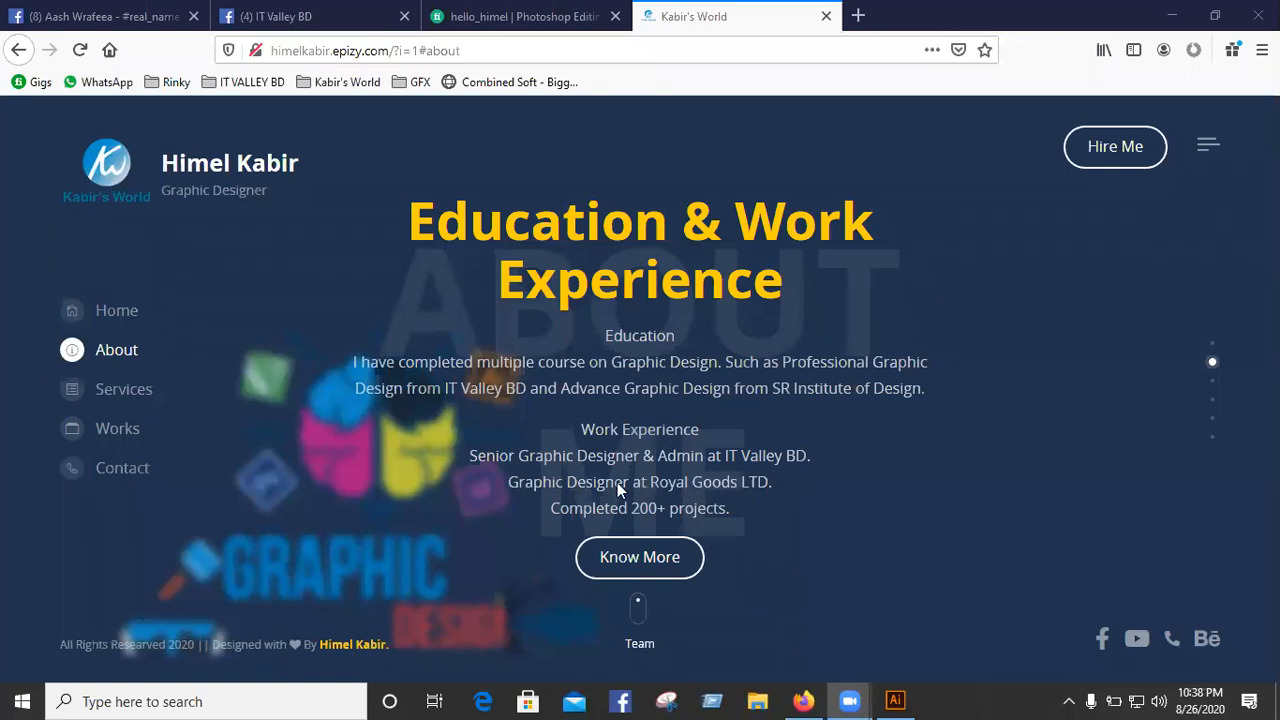
{"action": "scroll", "coordinate": [612, 460], "scroll_direction": "down", "scroll_amount": 1}
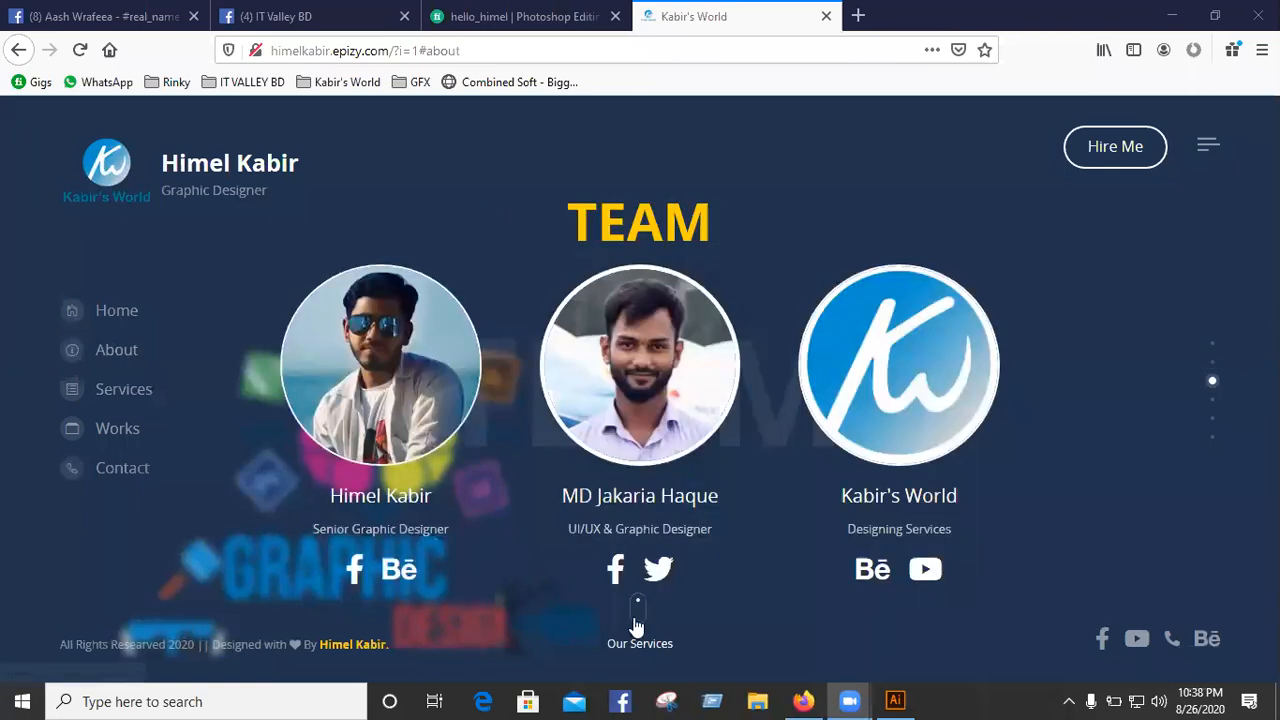
{"action": "scroll", "coordinate": [636, 626], "scroll_direction": "up", "scroll_amount": 1}
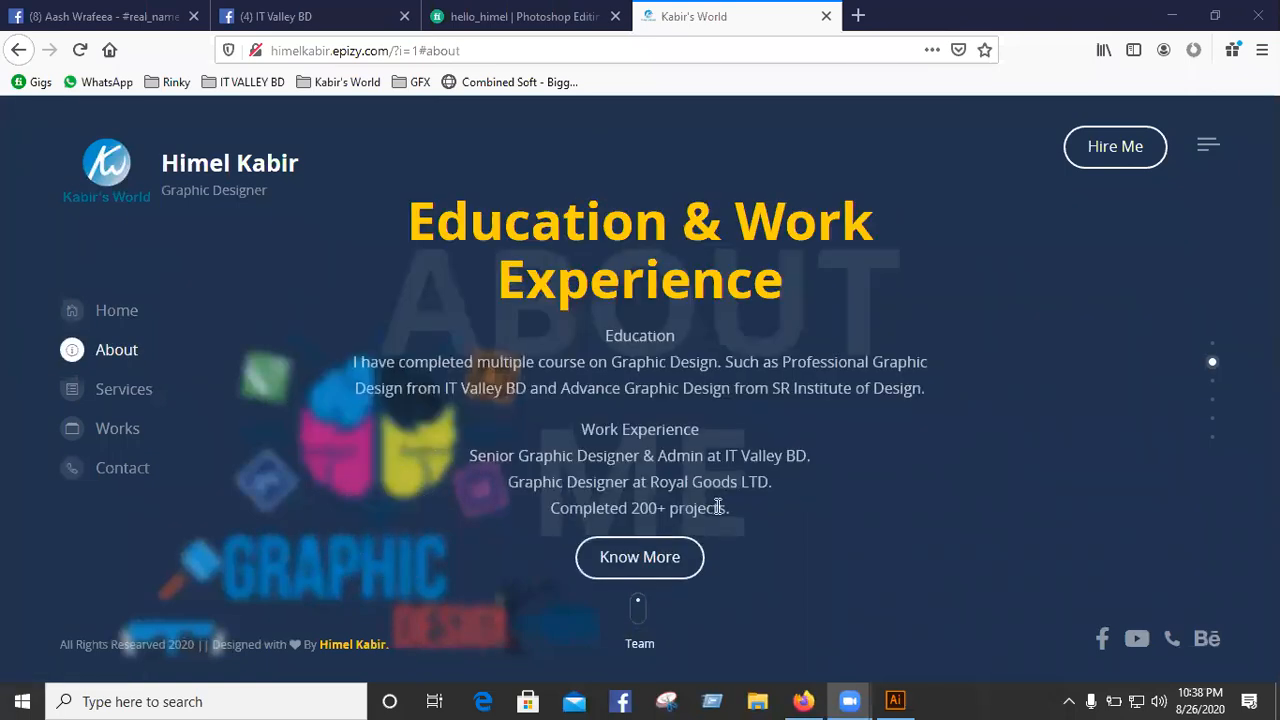
{"action": "scroll", "coordinate": [714, 514], "scroll_direction": "down", "scroll_amount": 1}
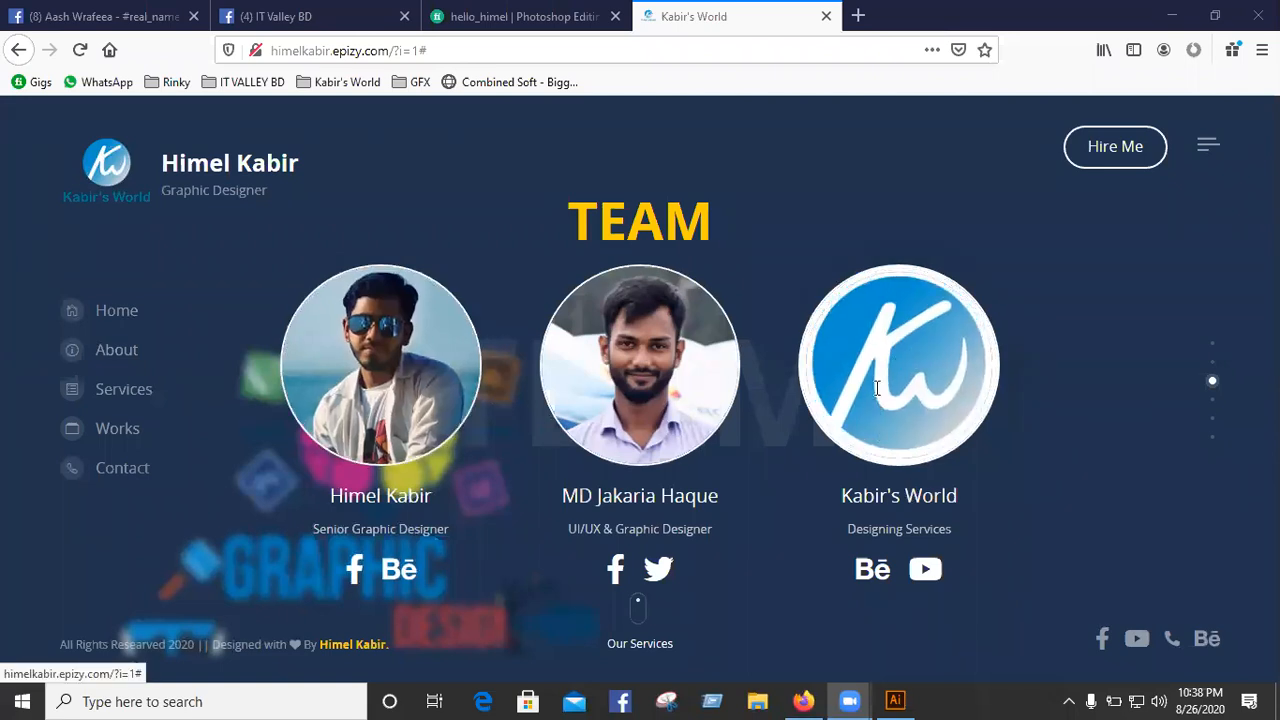
Step: Examine the Services, Works and Contact sections of the portfolio website and return to the Services section
{"action": "scroll", "coordinate": [876, 397], "scroll_direction": "down", "scroll_amount": 1}
{"action": "scroll", "coordinate": [876, 397], "scroll_direction": "up", "scroll_amount": 1}
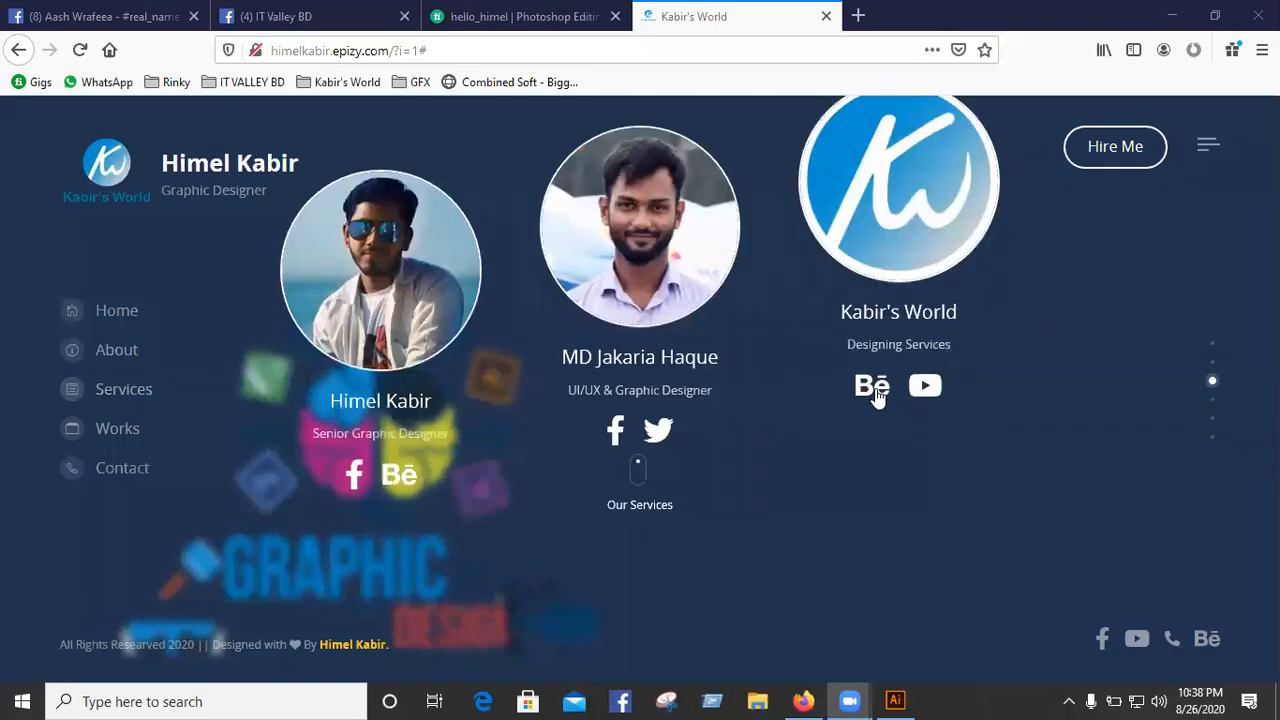
{"action": "scroll", "coordinate": [886, 371], "scroll_direction": "down", "scroll_amount": 1}
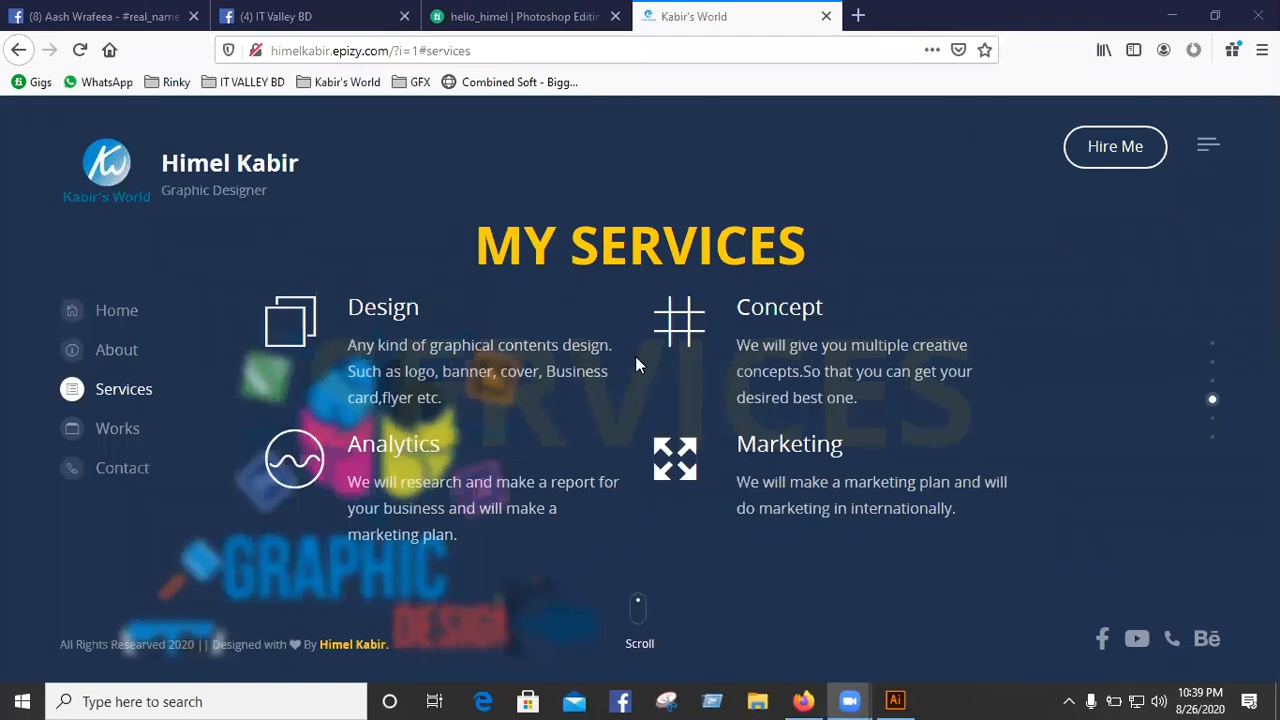
{"action": "scroll", "coordinate": [636, 358], "scroll_direction": "down", "scroll_amount": 1}
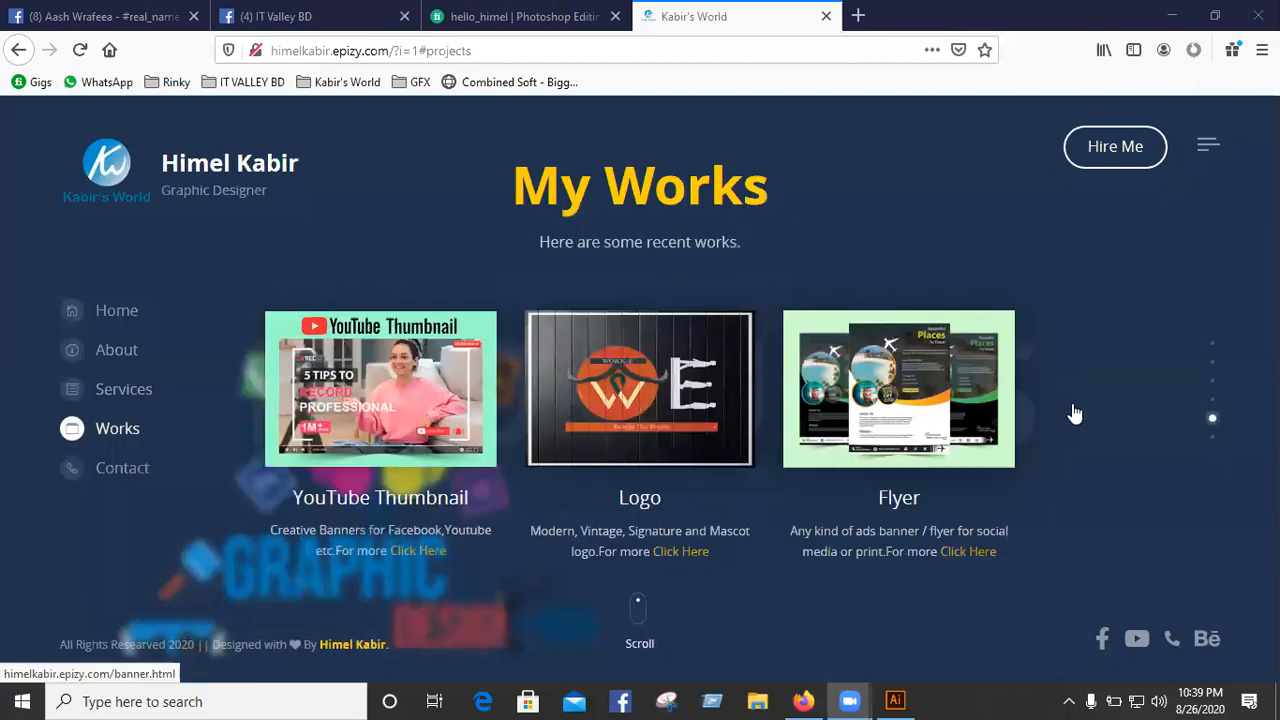
{"action": "scroll", "coordinate": [768, 447], "scroll_direction": "down", "scroll_amount": 1}
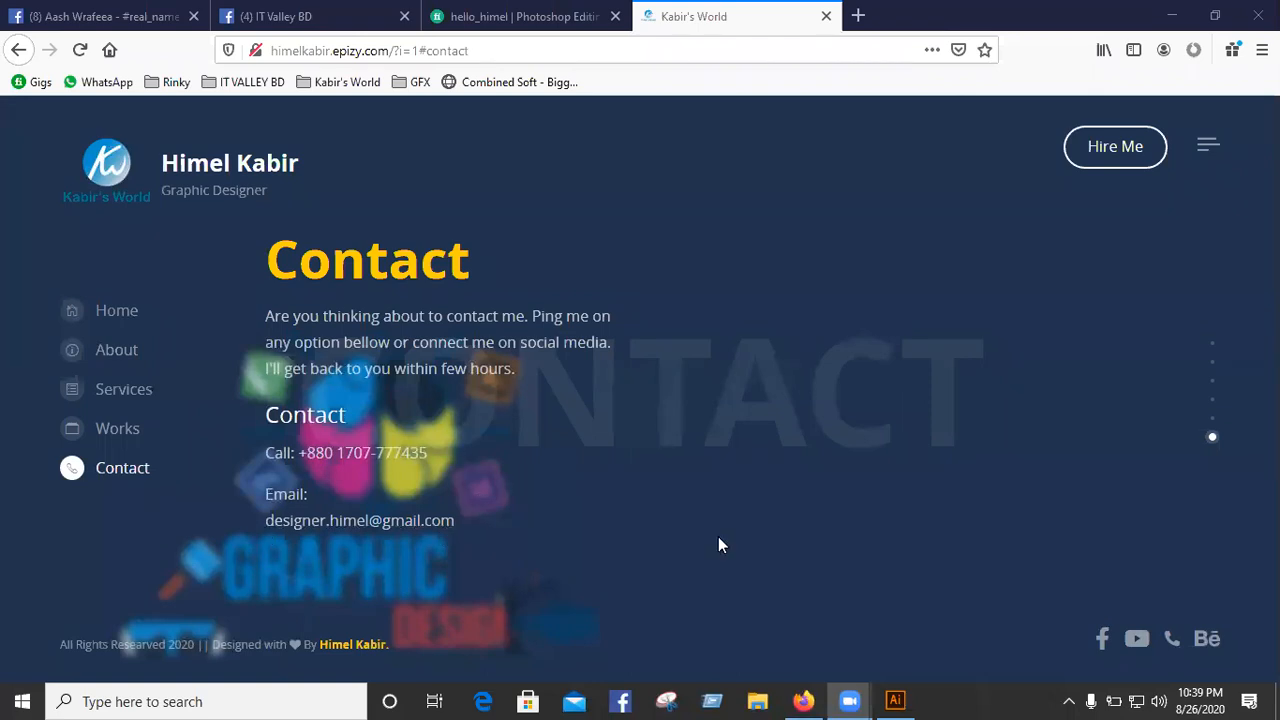
{"action": "scroll", "coordinate": [720, 545], "scroll_direction": "up", "scroll_amount": 1}
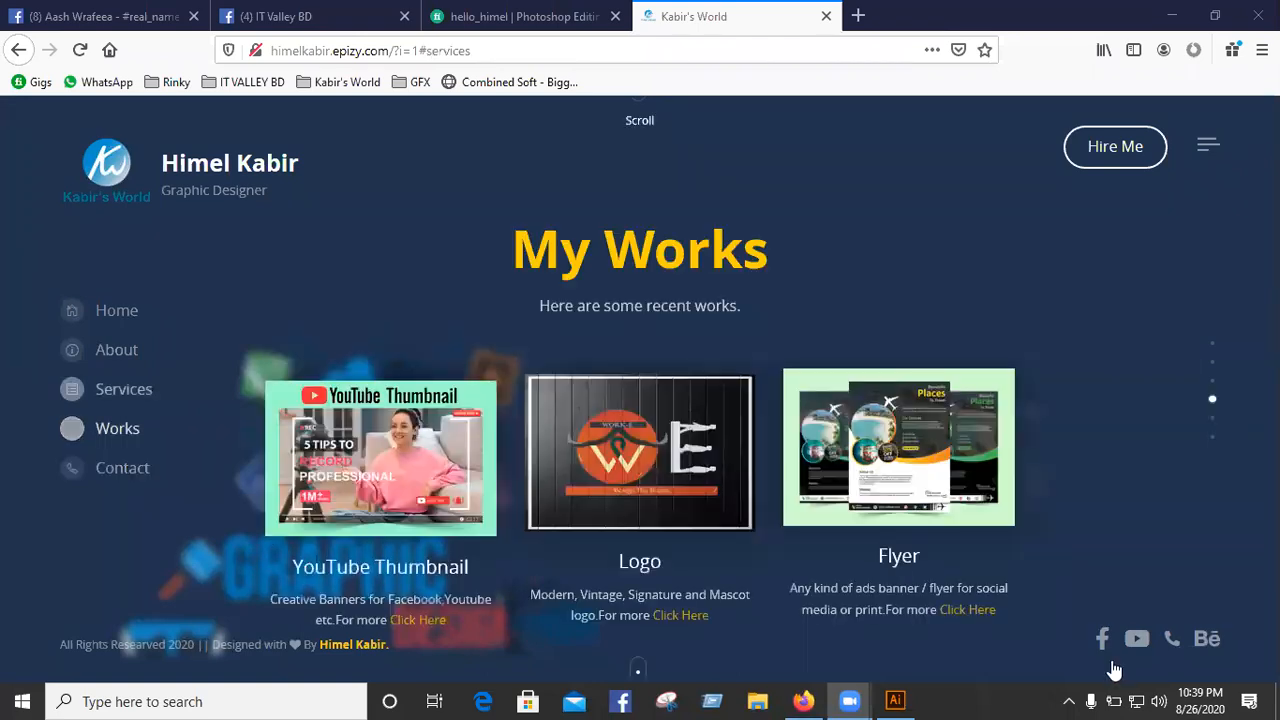
{"action": "scroll", "coordinate": [1103, 645], "scroll_direction": "up", "scroll_amount": 1}
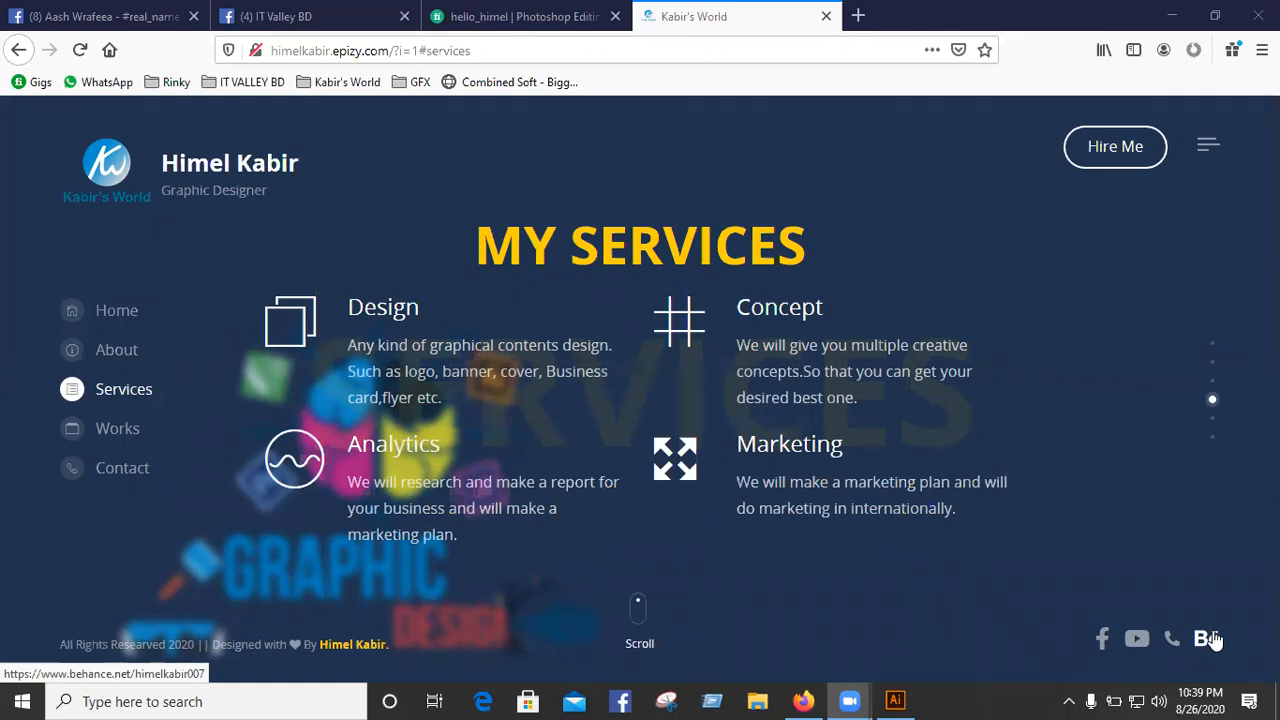
Step: Switch to Illustrator and browse the recent files on its home screen
{"action": "left_click", "coordinate": [1175, 16]}
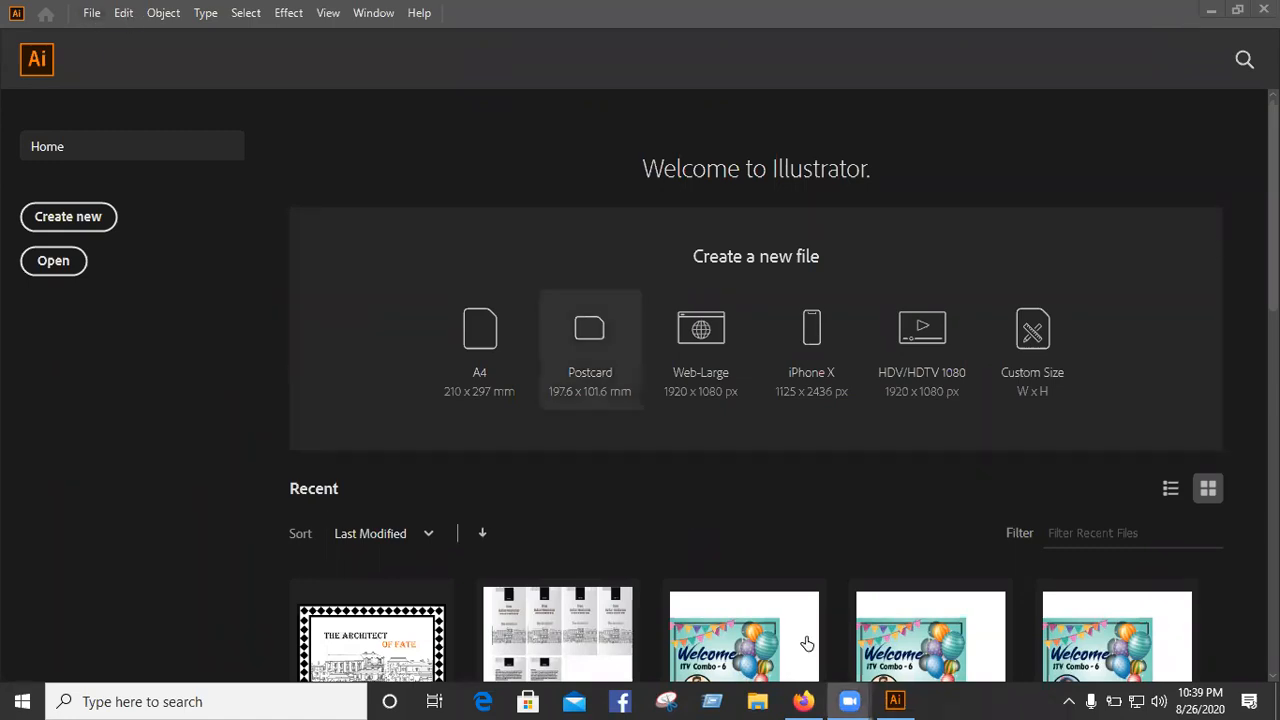
{"action": "scroll", "coordinate": [590, 350], "scroll_direction": "down", "scroll_amount": 4}
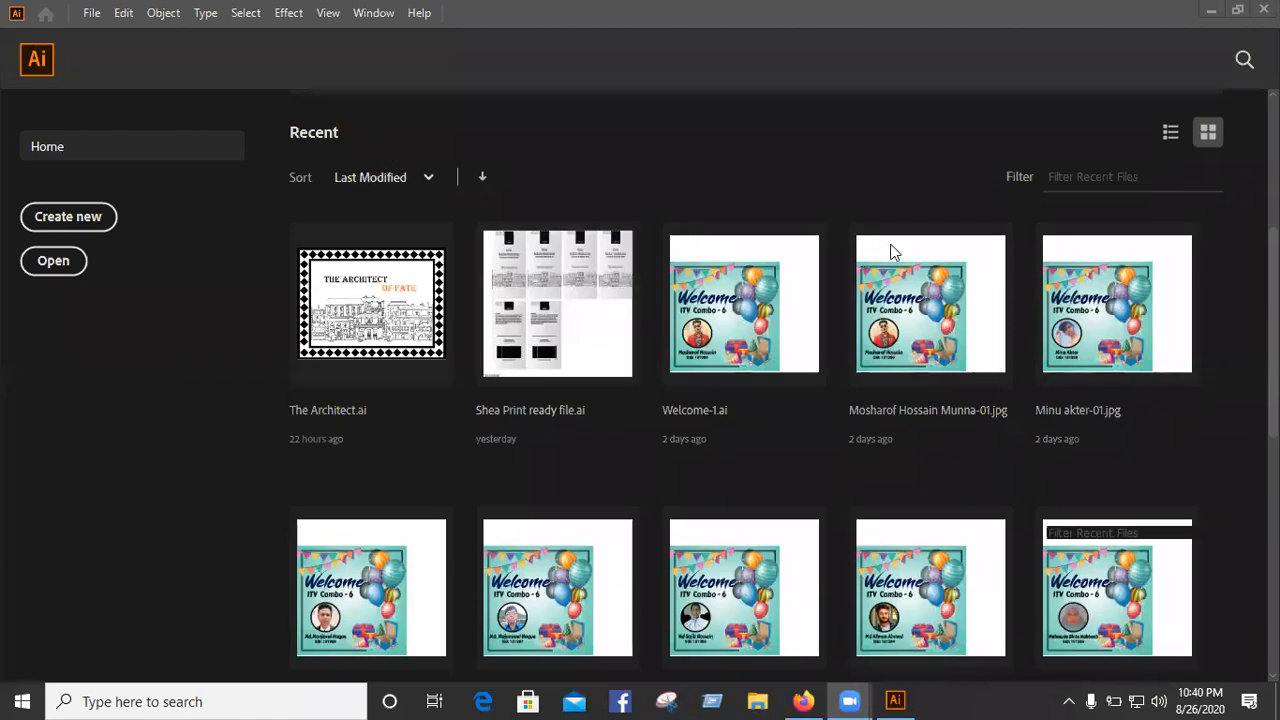
{"action": "scroll", "coordinate": [594, 467], "scroll_direction": "down", "scroll_amount": 5}
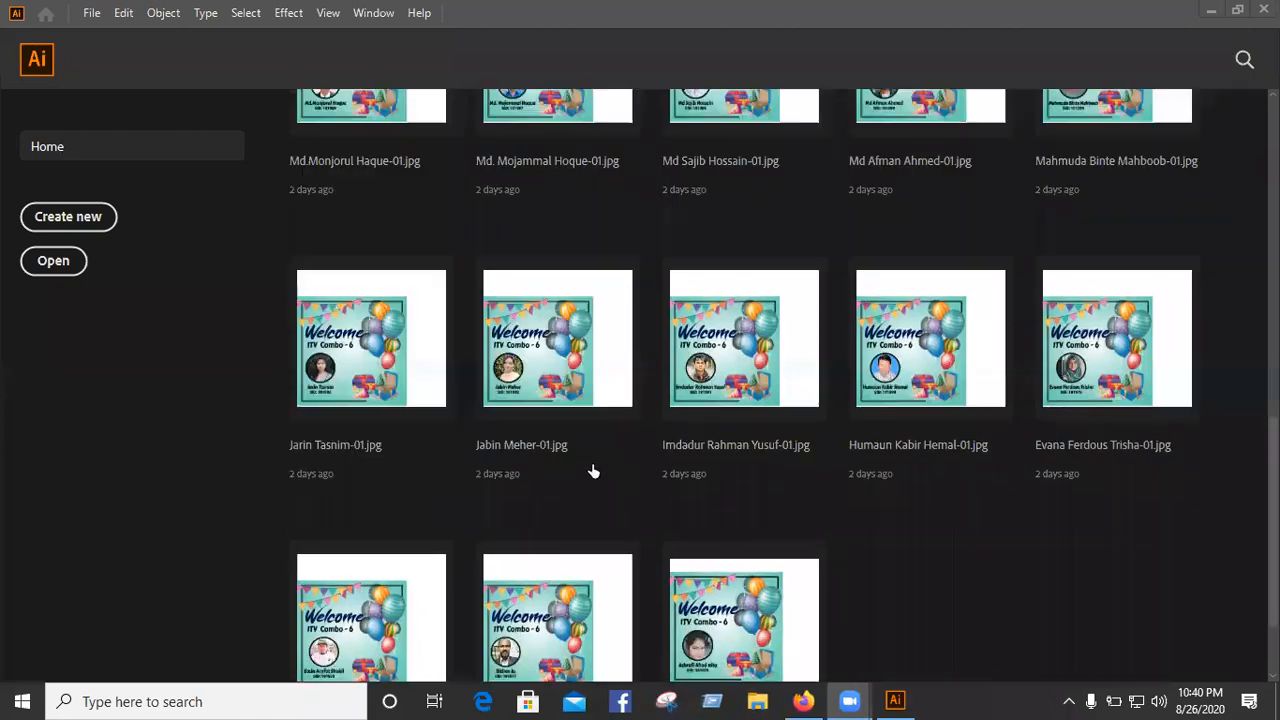
{"action": "scroll", "coordinate": [592, 465], "scroll_direction": "down", "scroll_amount": 2}
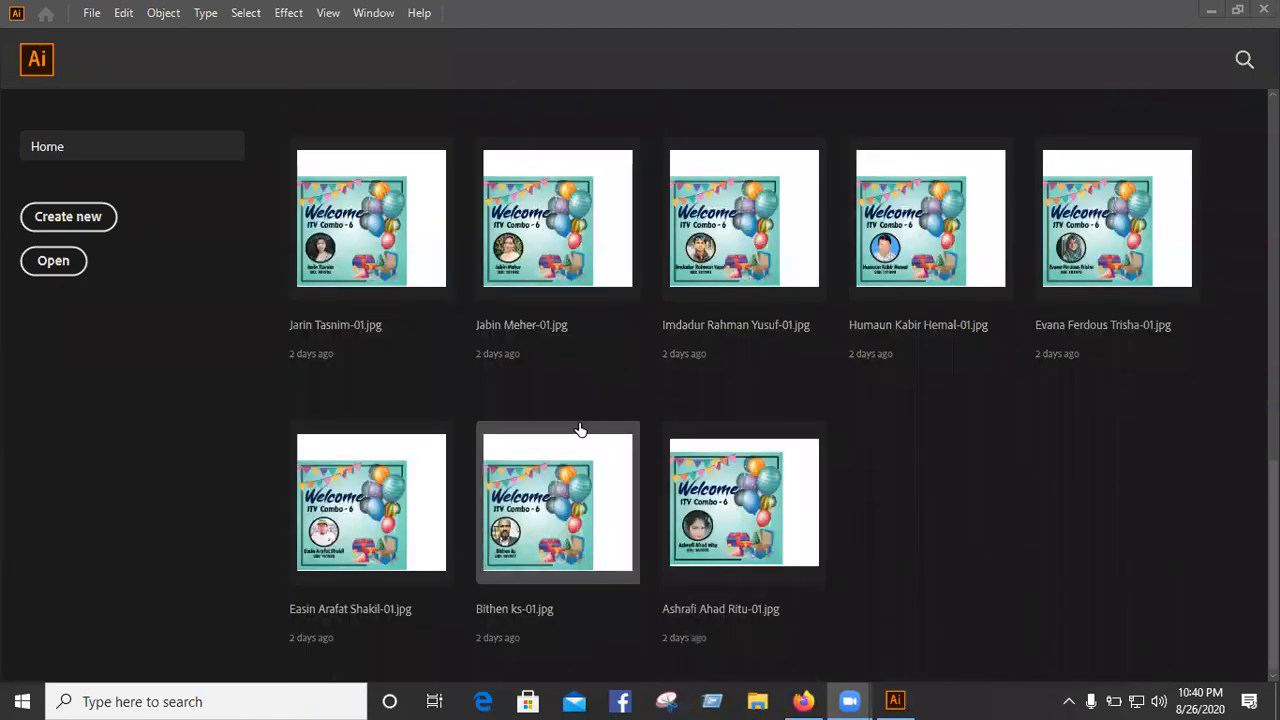
{"action": "scroll", "coordinate": [580, 429], "scroll_direction": "up", "scroll_amount": 5}
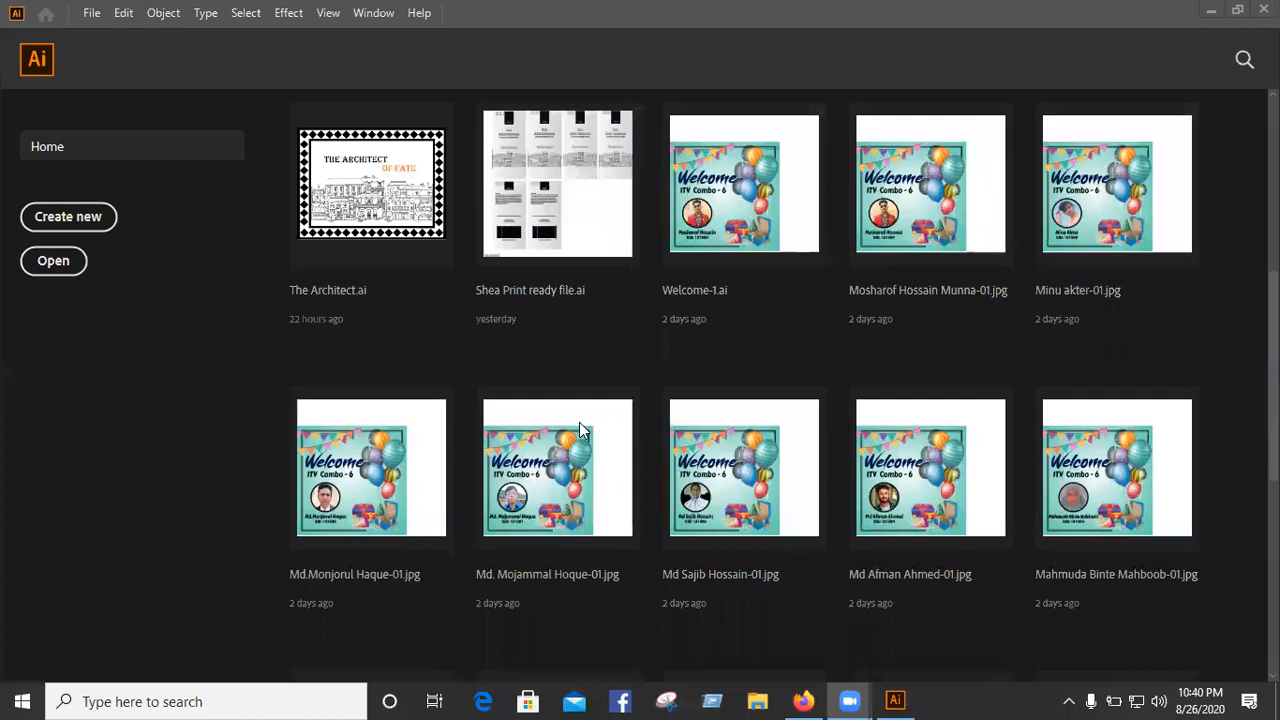
{"action": "scroll", "coordinate": [579, 422], "scroll_direction": "up", "scroll_amount": 5}
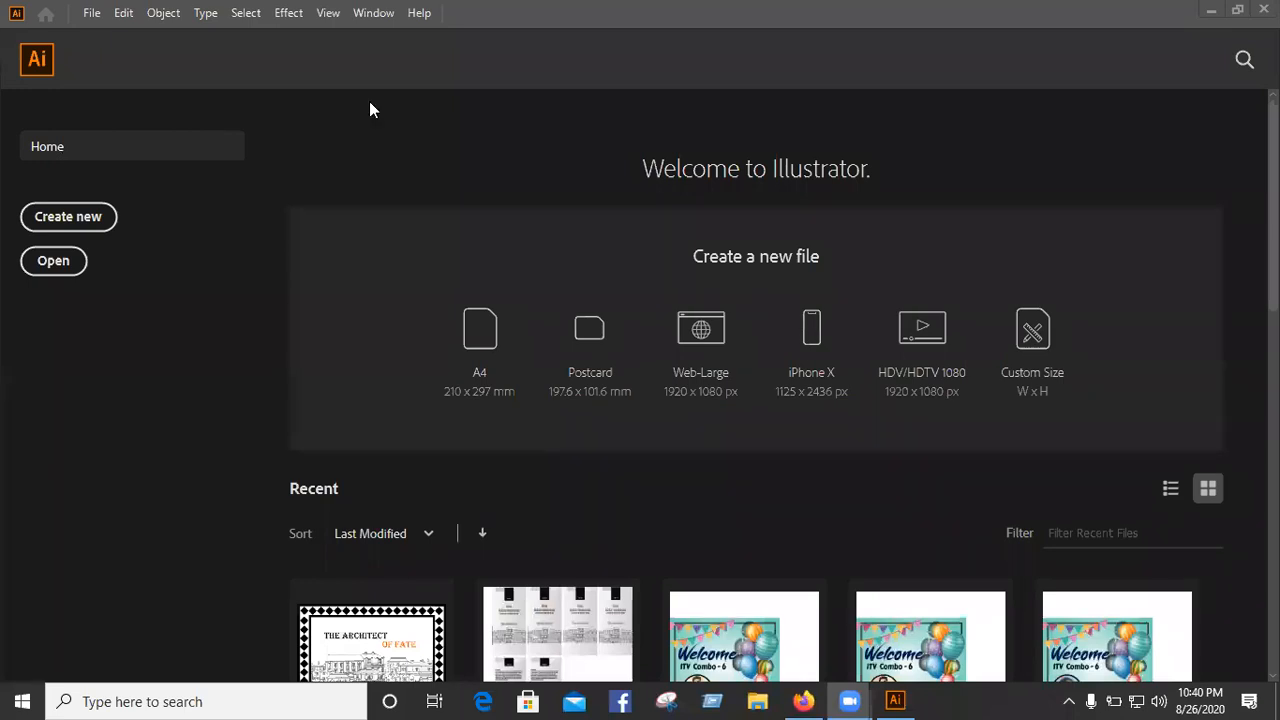
Step: Start a new document, expand its advanced options and reposition the dialog, keeping the default name
{"action": "left_click", "coordinate": [94, 20]}
{"action": "left_click", "coordinate": [100, 37]}
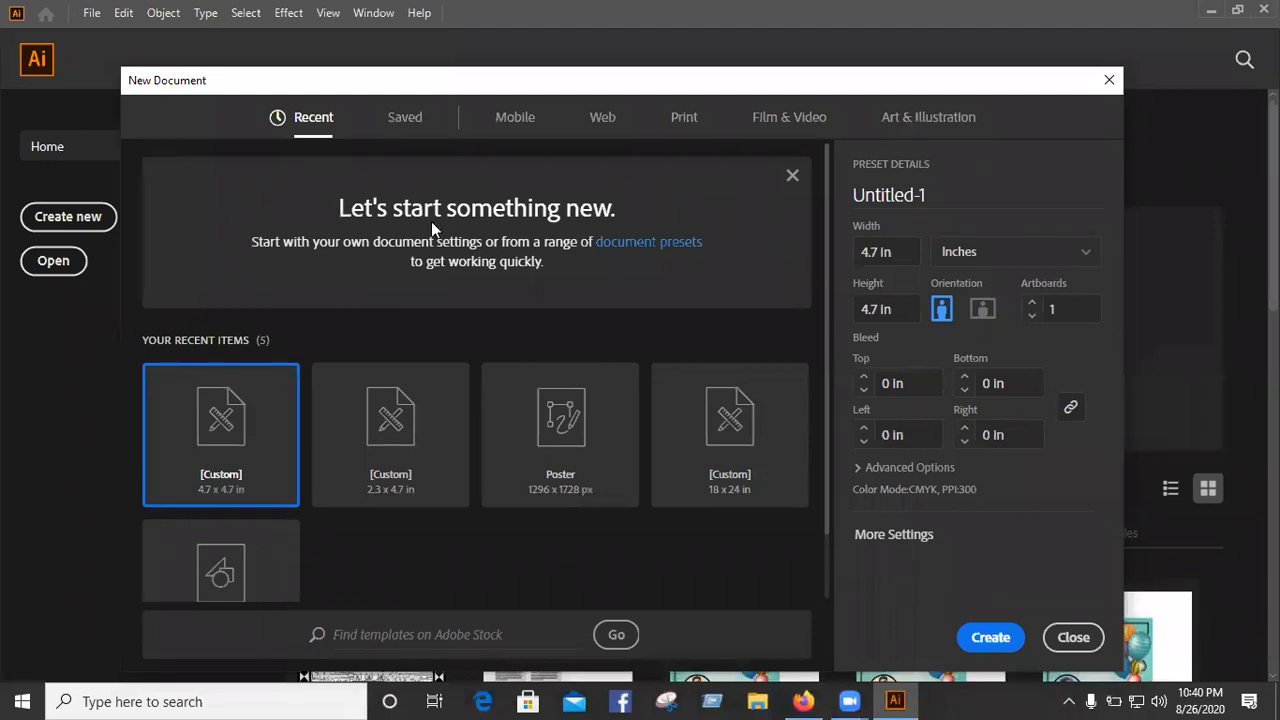
{"action": "left_click_drag", "start_coordinate": [120, 373], "coordinate": [158, 373]}
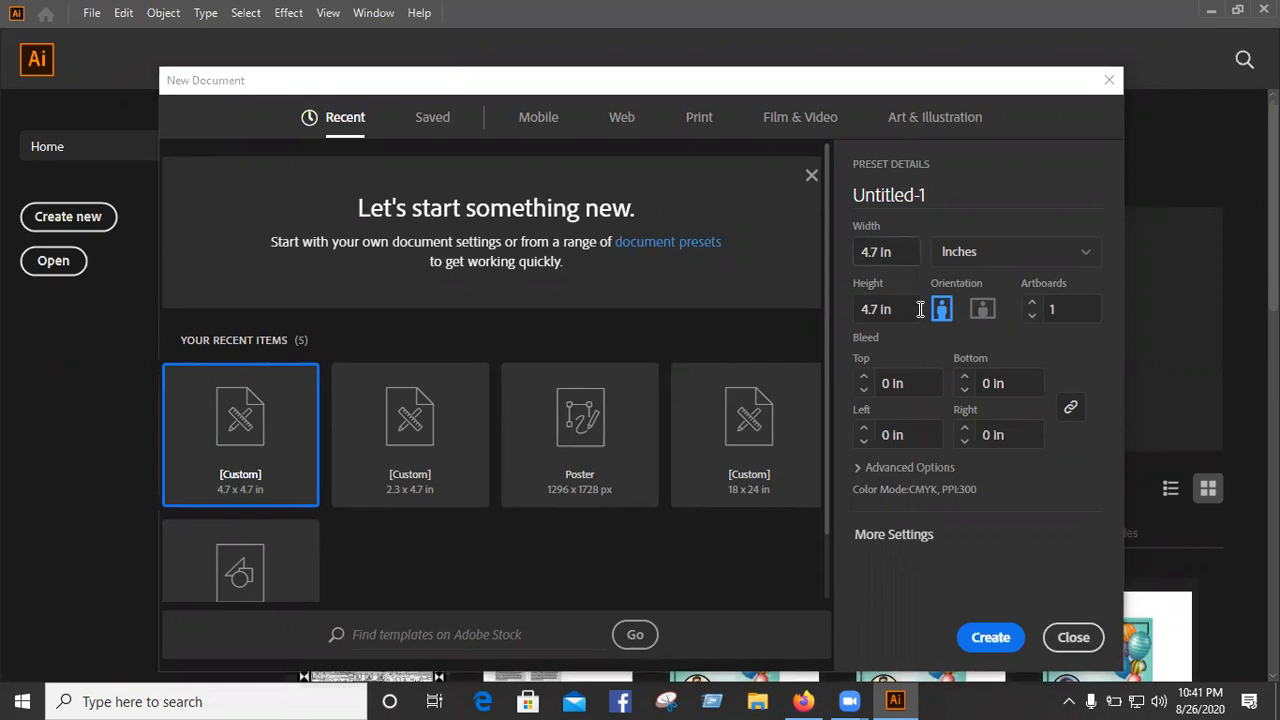
{"action": "left_click", "coordinate": [978, 266]}
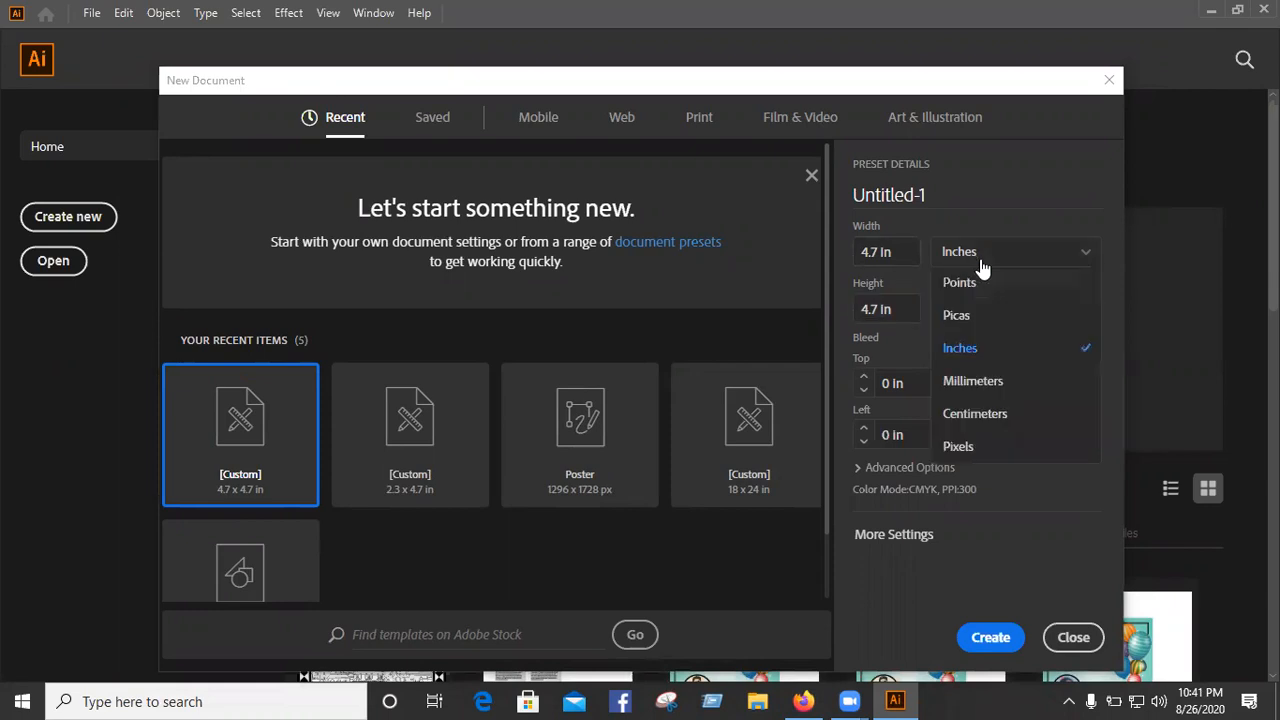
{"action": "left_click", "coordinate": [878, 473]}
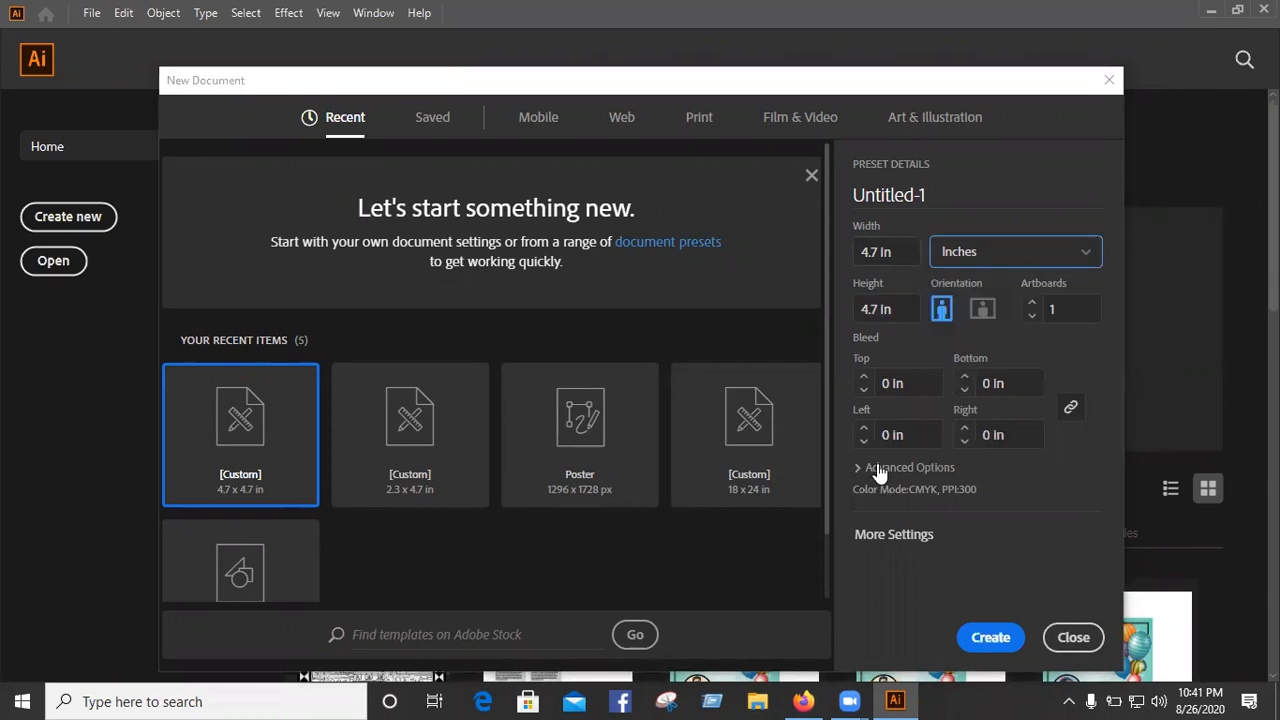
{"action": "left_click", "coordinate": [877, 468]}
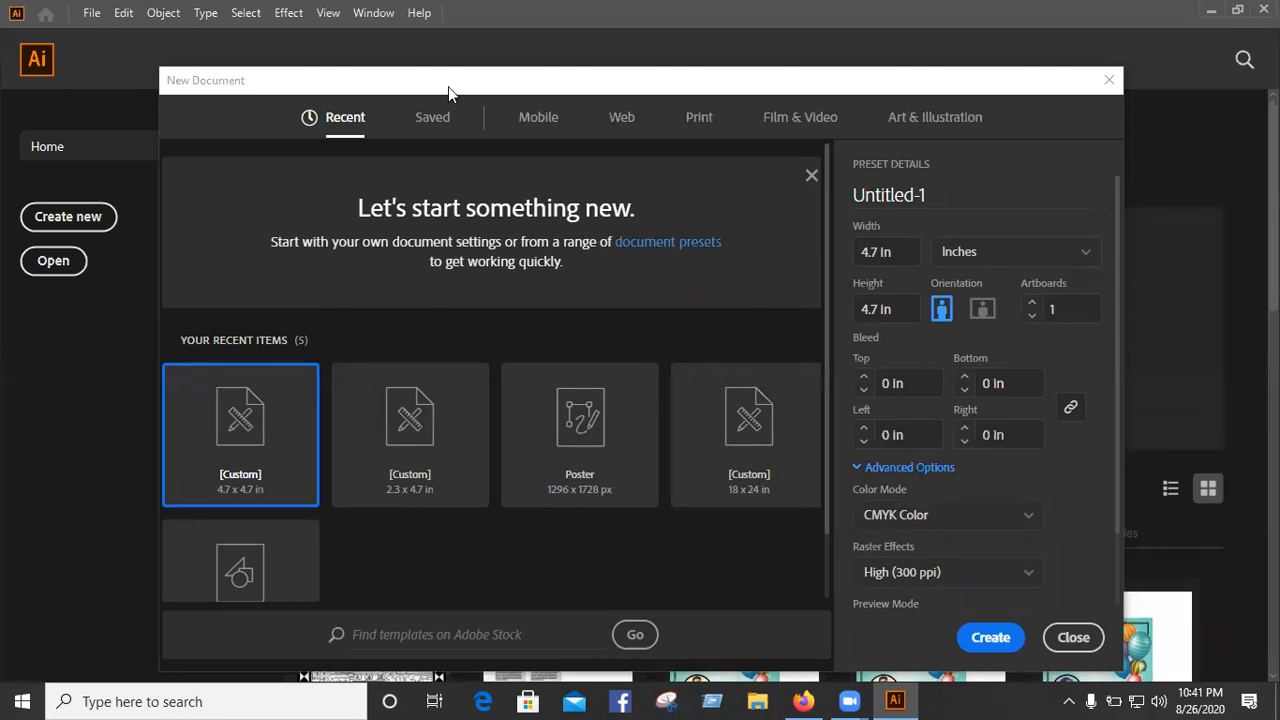
{"action": "left_click_drag", "start_coordinate": [448, 86], "coordinate": [427, 74]}
{"action": "double_click", "coordinate": [918, 186]}
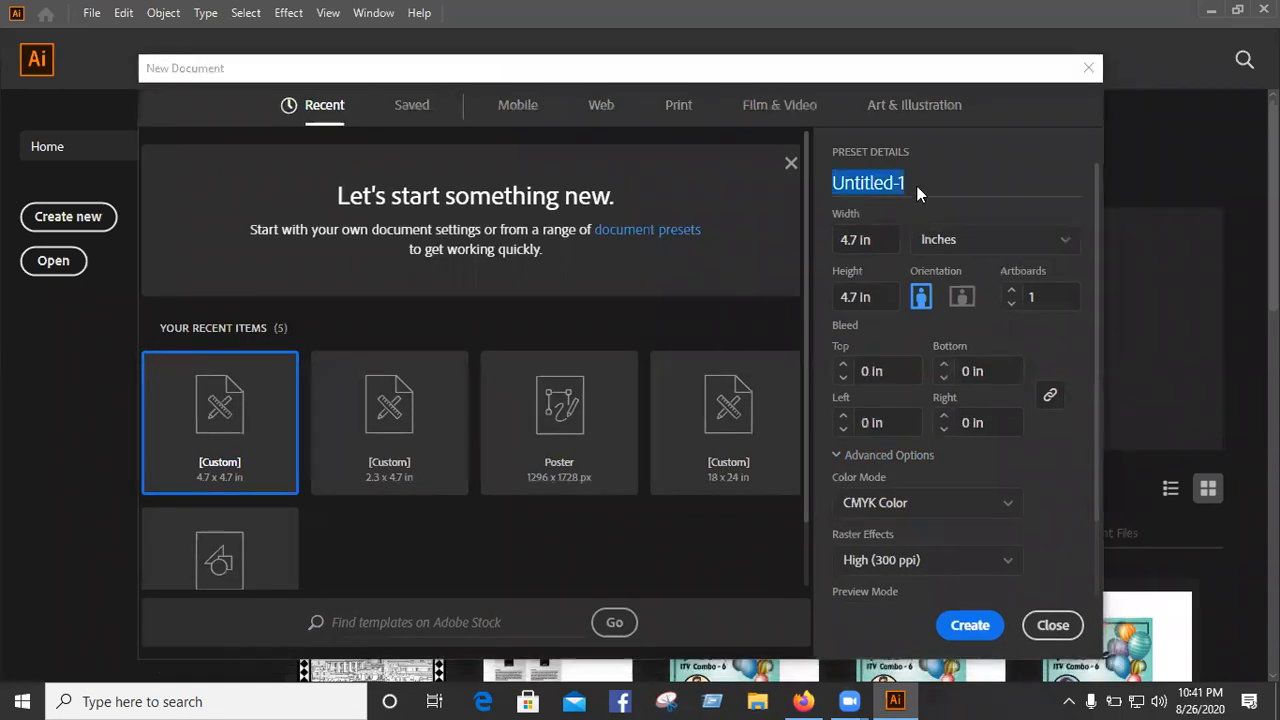
{"action": "left_click", "coordinate": [903, 215]}
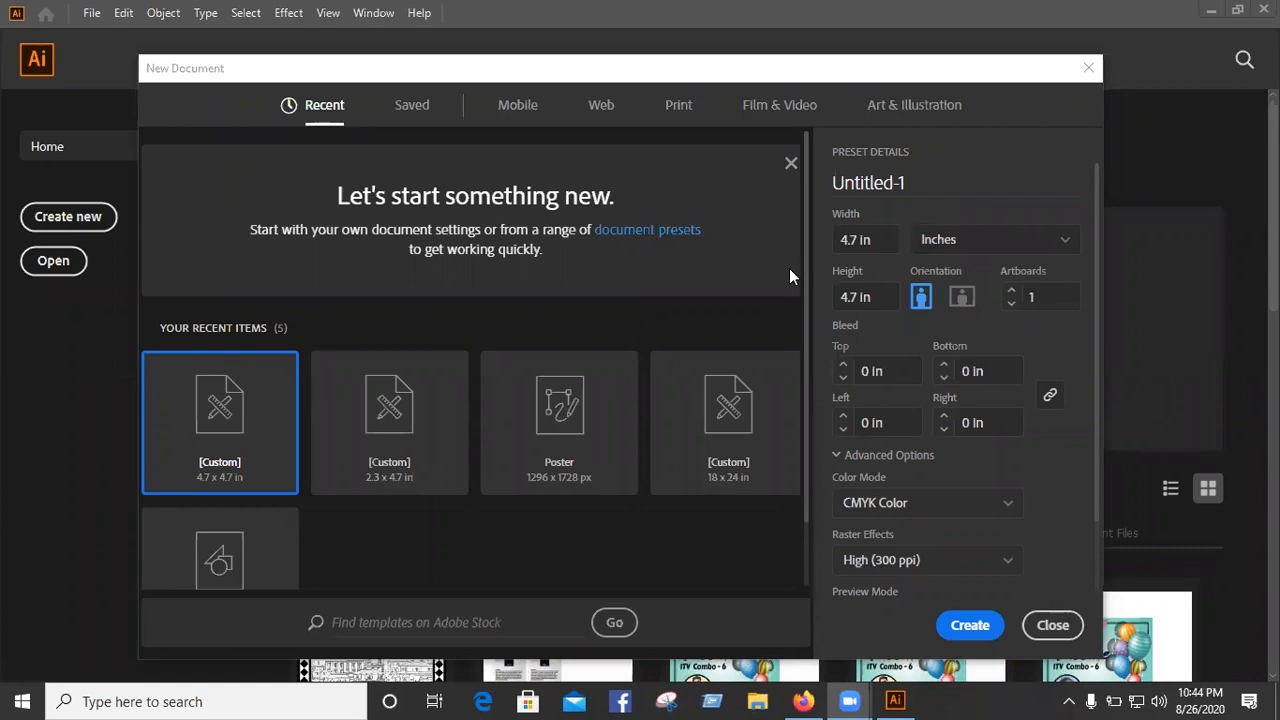
Step: Highlight the width and height values of the new document one after the other
{"action": "left_click_drag", "start_coordinate": [880, 241], "coordinate": [825, 251]}
{"action": "left_click", "coordinate": [886, 292]}
{"action": "left_click_drag", "start_coordinate": [888, 240], "coordinate": [821, 249]}
{"action": "left_click_drag", "start_coordinate": [884, 293], "coordinate": [799, 303]}
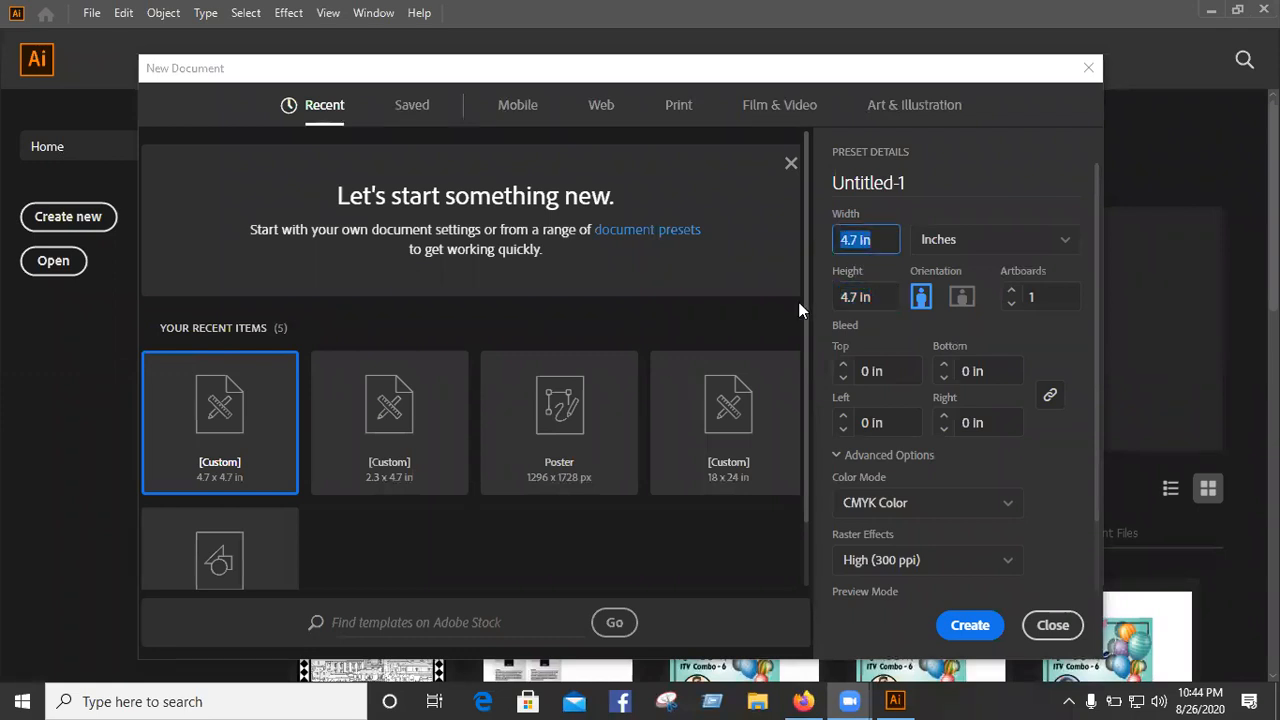
{"action": "left_click_drag", "start_coordinate": [887, 237], "coordinate": [815, 247]}
{"action": "left_click", "coordinate": [890, 239]}
{"action": "left_click", "coordinate": [881, 297]}
{"action": "left_click", "coordinate": [880, 296]}
{"action": "left_click", "coordinate": [871, 230]}
{"action": "left_click", "coordinate": [881, 303]}
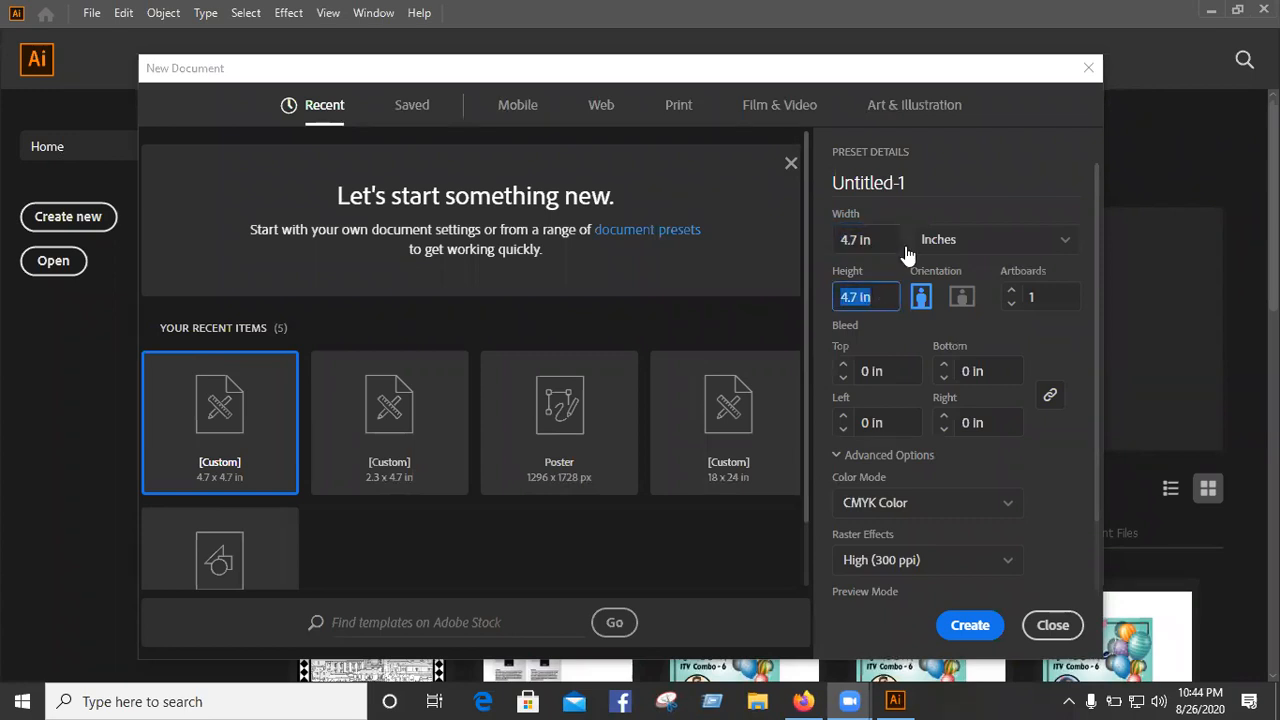
Step: Try millimeters and centimeters as the new document's unit, restoring inches after each one
{"action": "left_click", "coordinate": [1016, 241]}
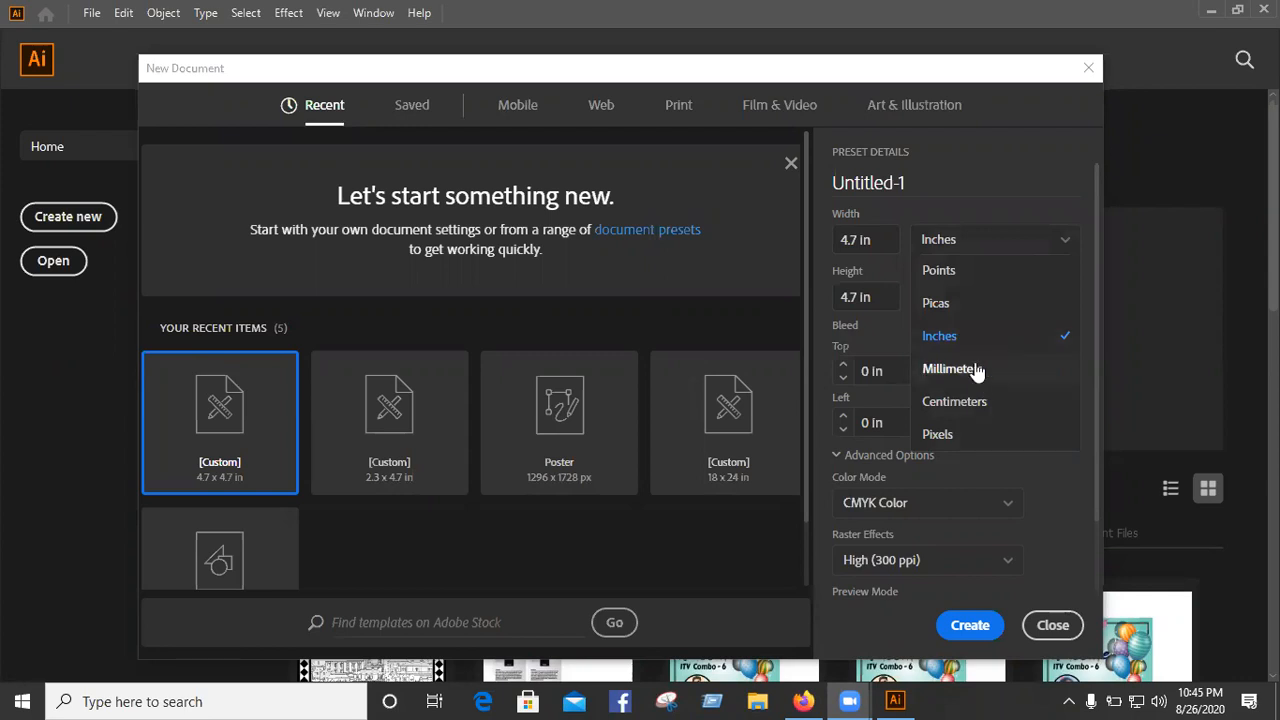
{"action": "left_click", "coordinate": [930, 369]}
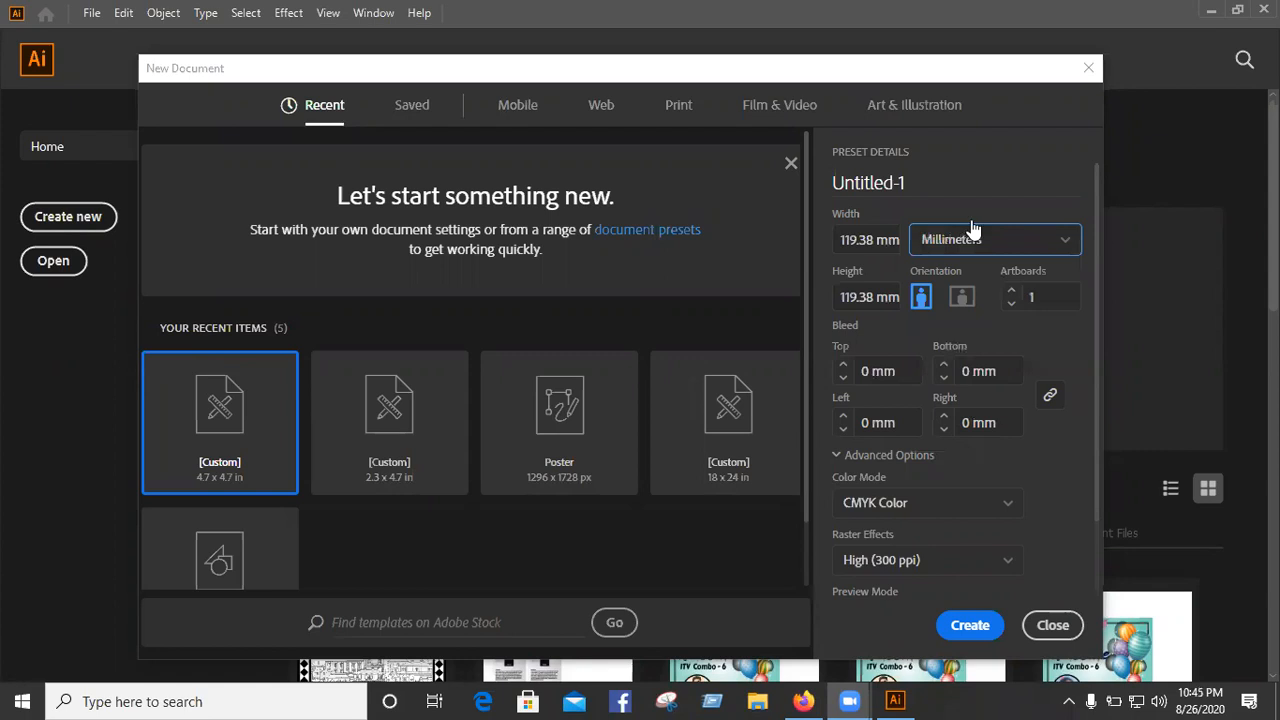
{"action": "left_click", "coordinate": [980, 240]}
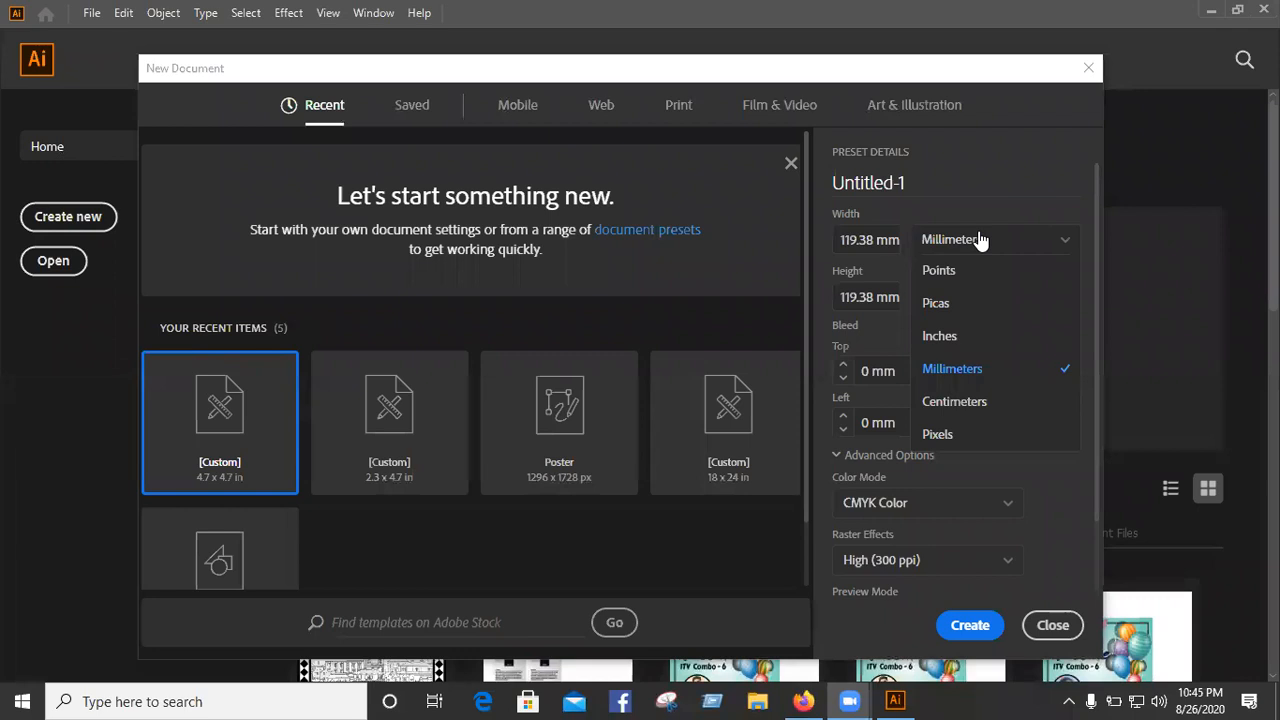
{"action": "left_click", "coordinate": [940, 337]}
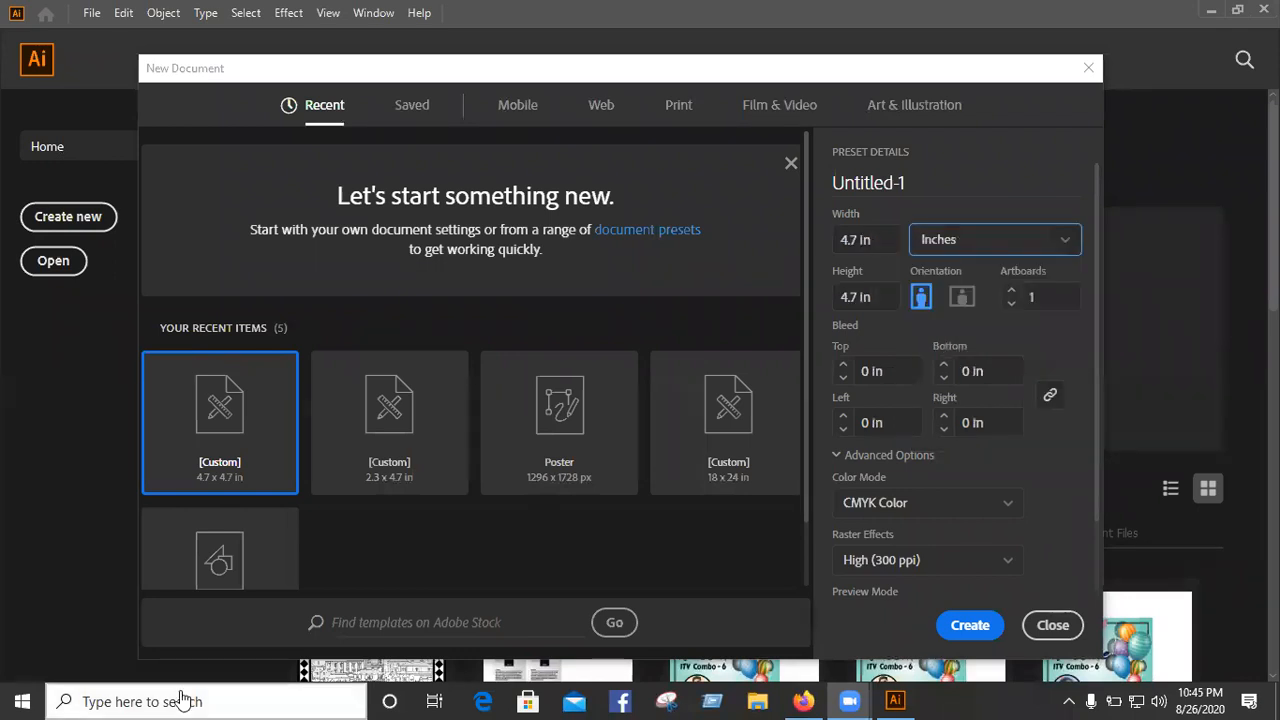
{"action": "left_click", "coordinate": [957, 237]}
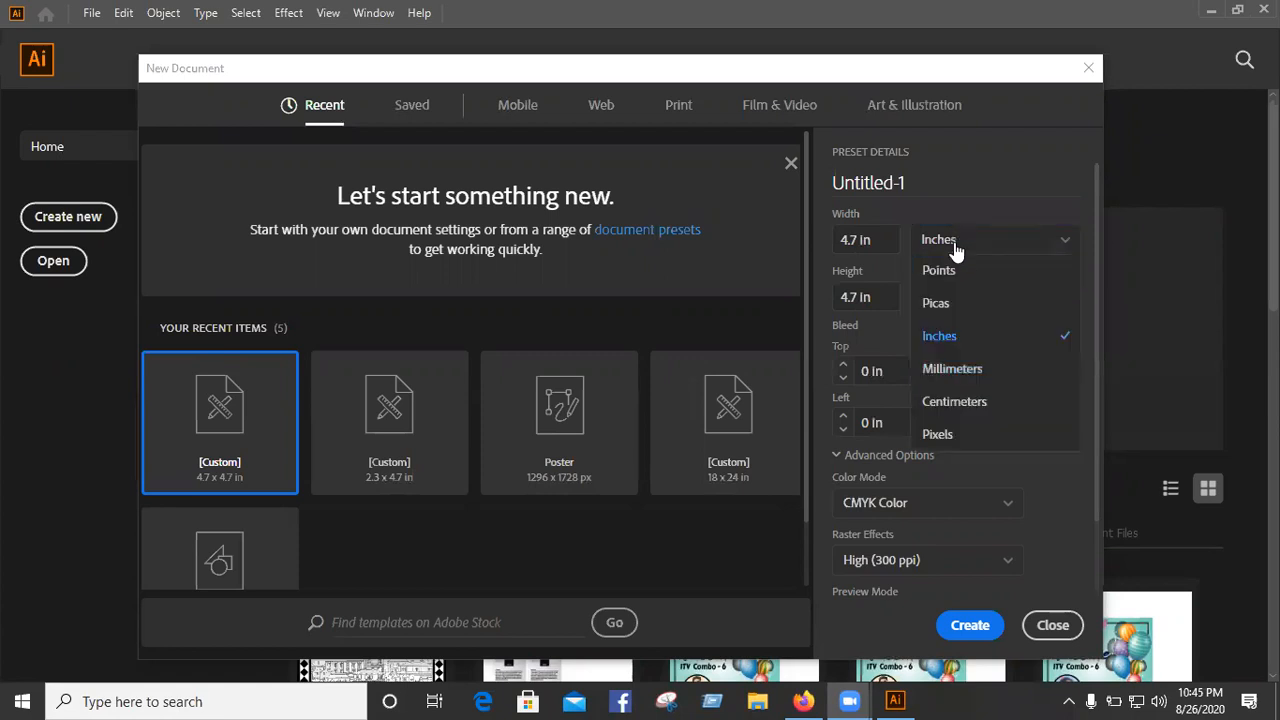
{"action": "left_click", "coordinate": [954, 401]}
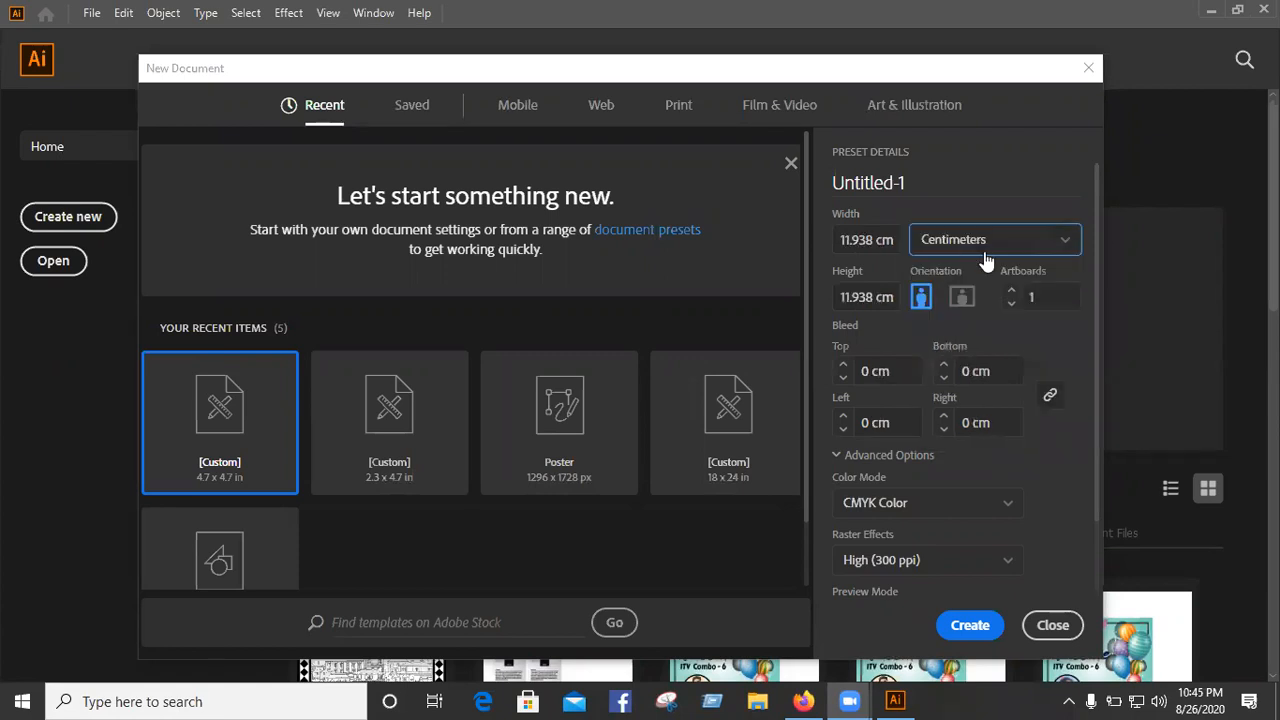
{"action": "left_click", "coordinate": [973, 244]}
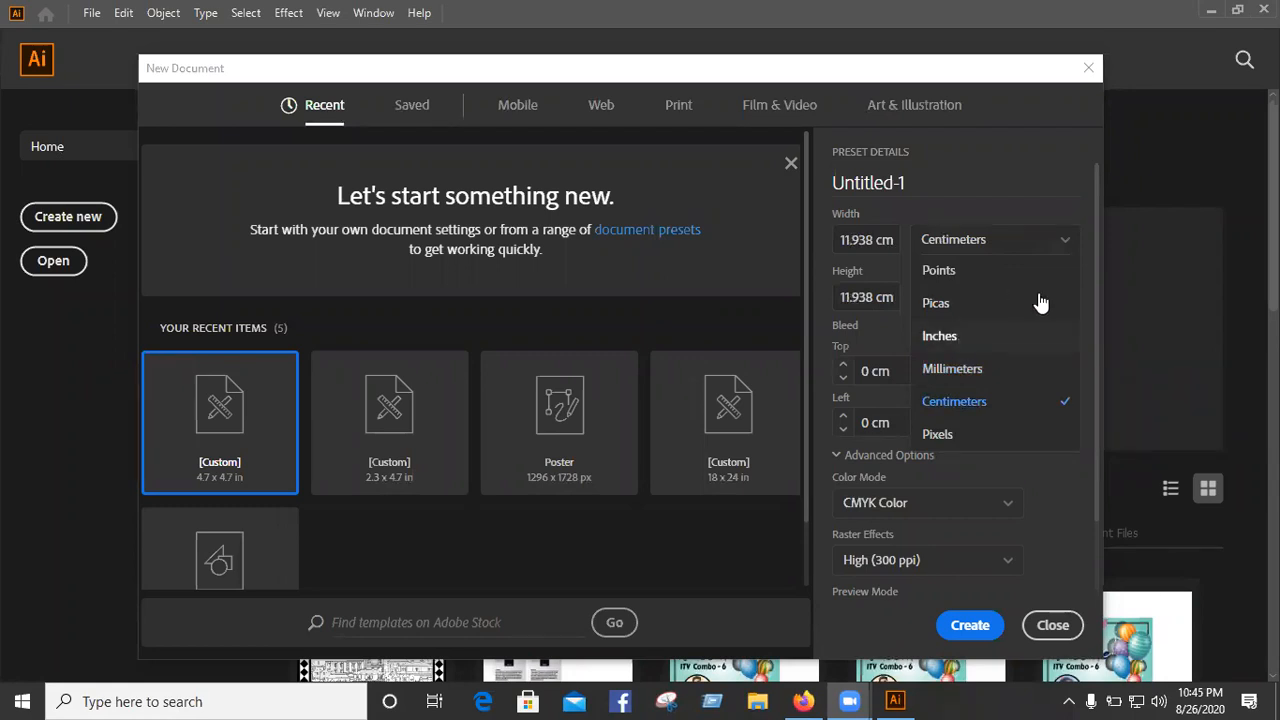
{"action": "left_click", "coordinate": [1039, 340]}
Step: Try pixels as the new document's unit, highlight the width value and restore inches
{"action": "left_click", "coordinate": [996, 248]}
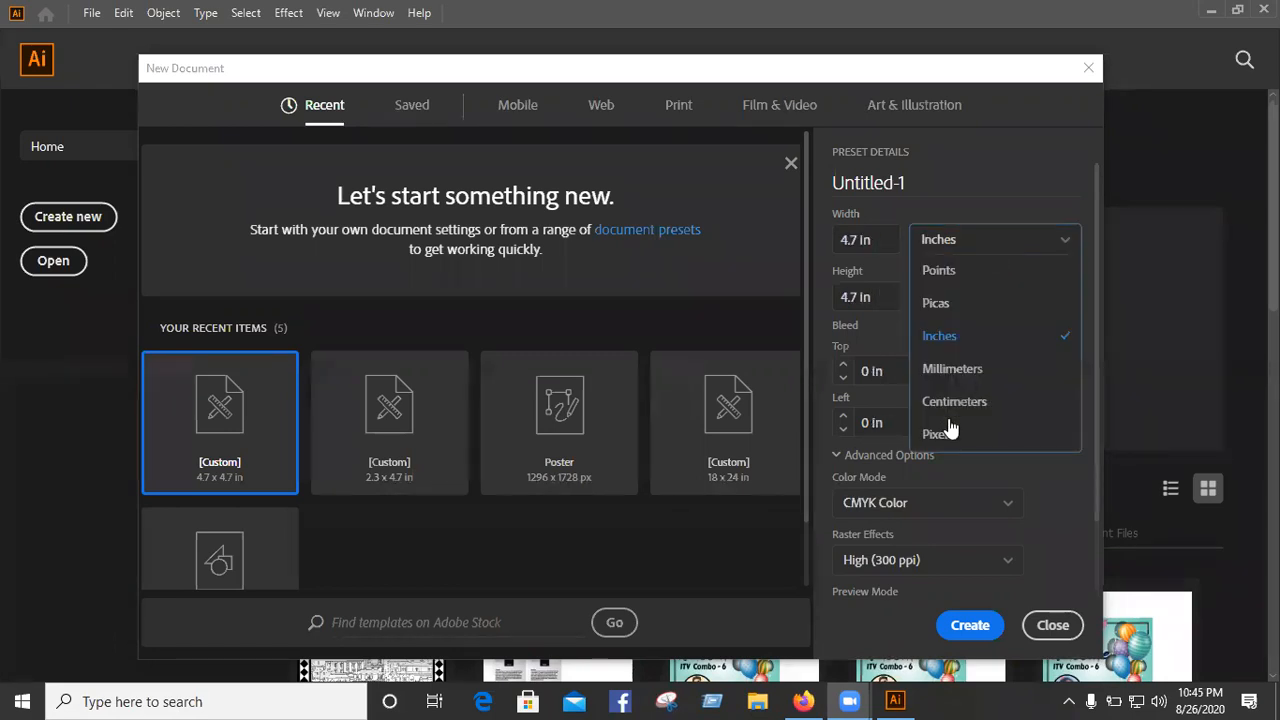
{"action": "left_click", "coordinate": [940, 433]}
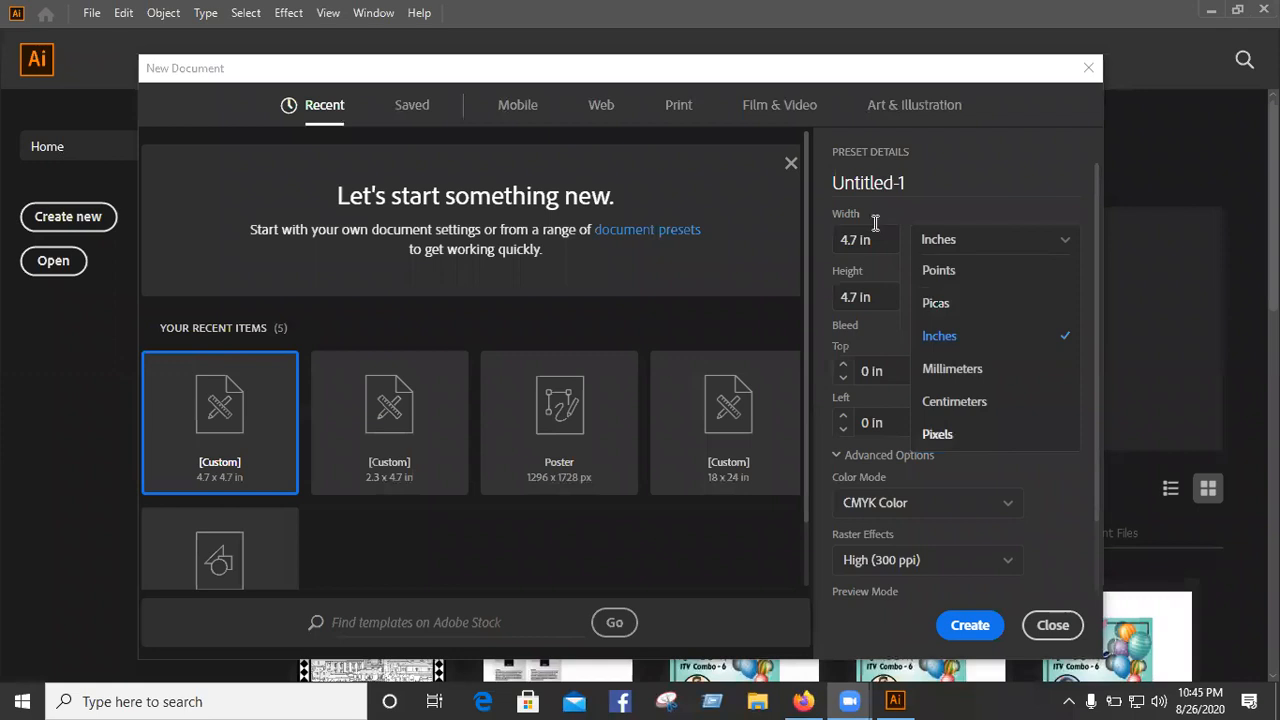
{"action": "left_click", "coordinate": [899, 290]}
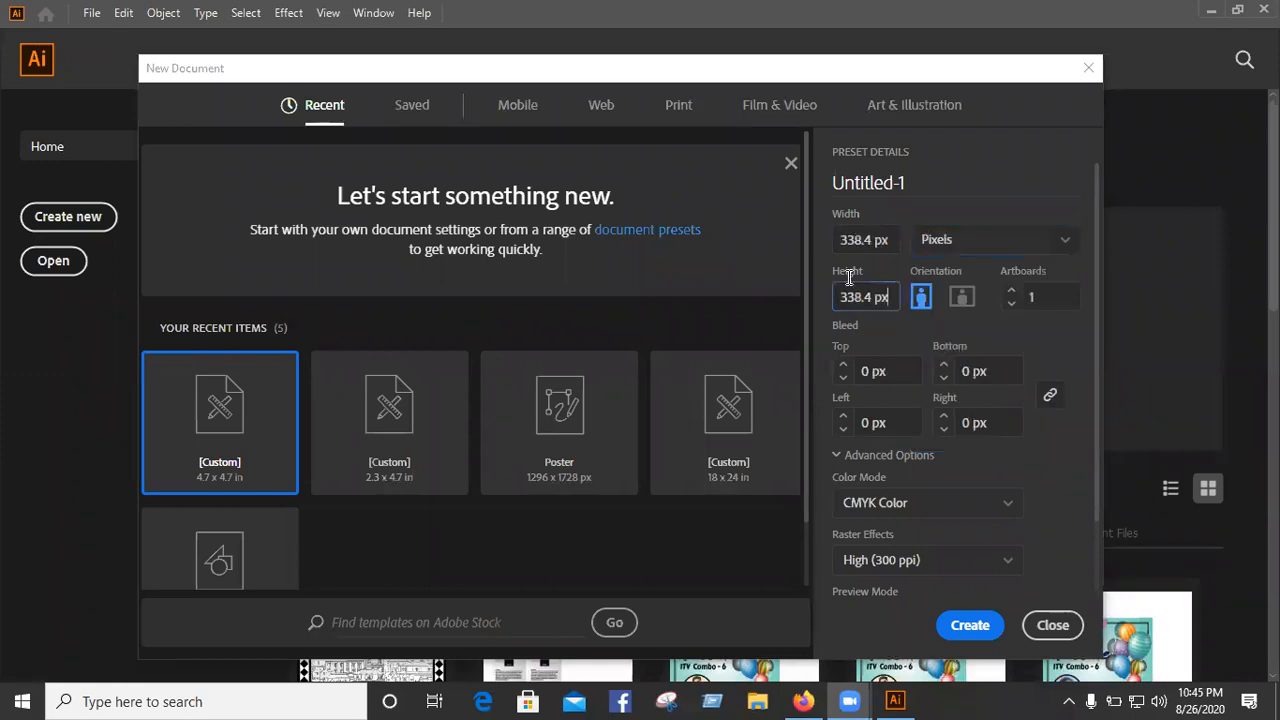
{"action": "left_click", "coordinate": [914, 239]}
{"action": "left_click", "coordinate": [896, 240]}
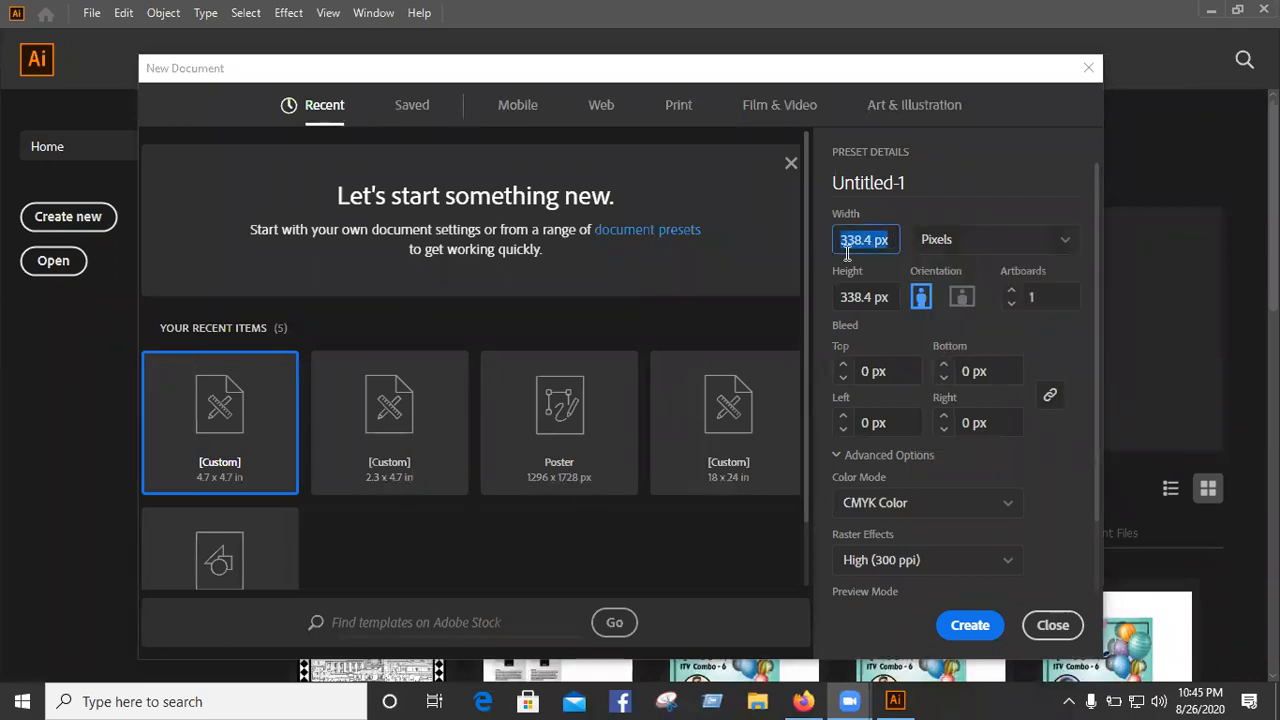
{"action": "left_click", "coordinate": [944, 243]}
{"action": "left_click", "coordinate": [939, 336]}
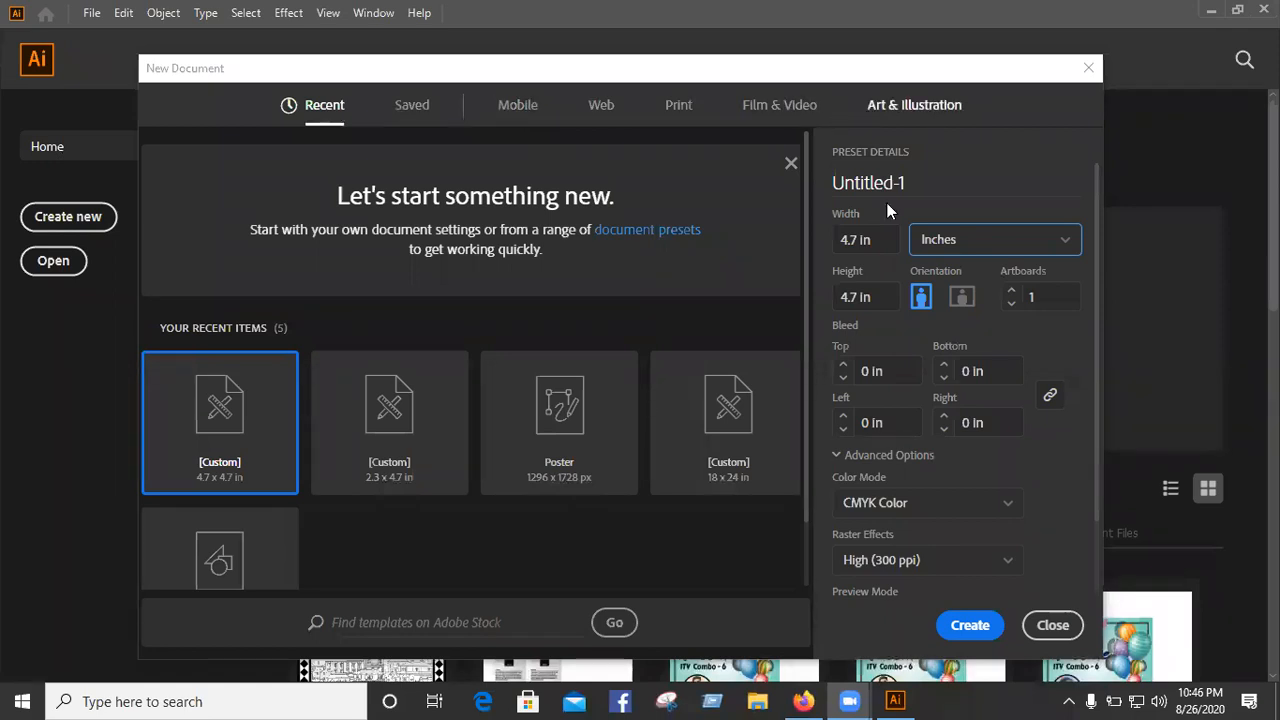
Step: Browse the blank document presets for Mobile, Web, Print, Film & Video and Art & Illustration
{"action": "left_click", "coordinate": [521, 116]}
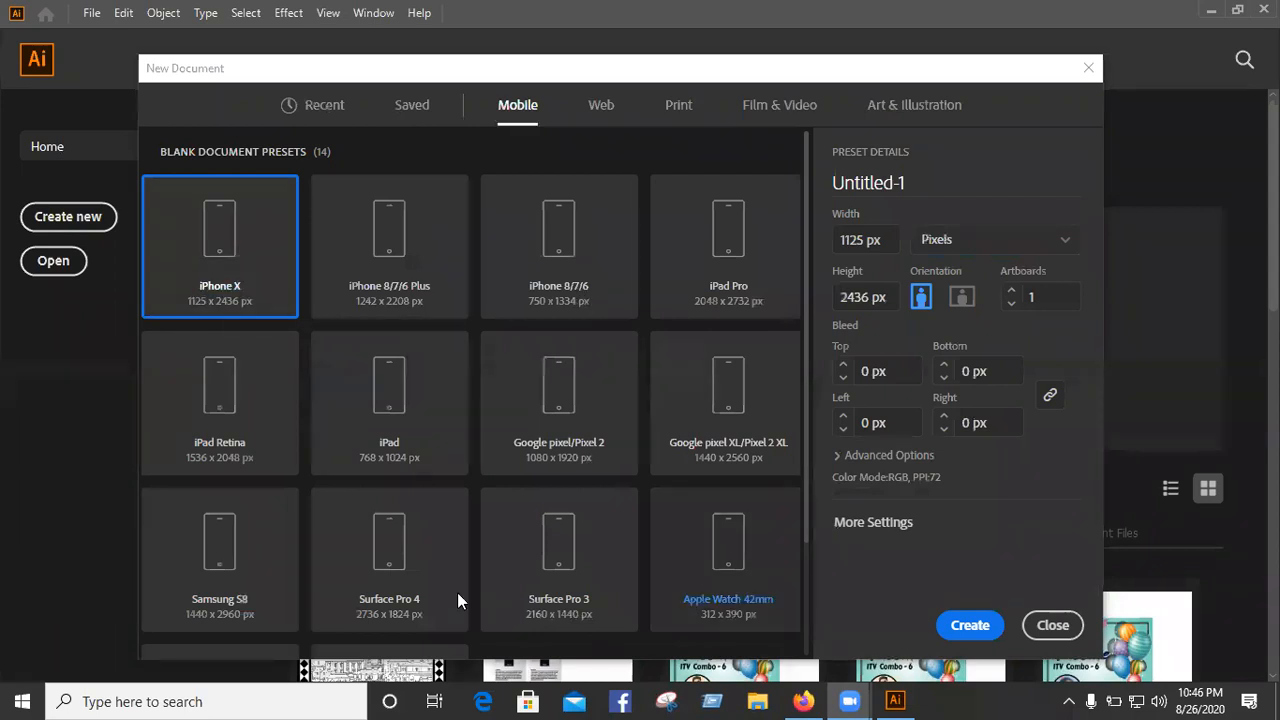
{"action": "left_click", "coordinate": [601, 108]}
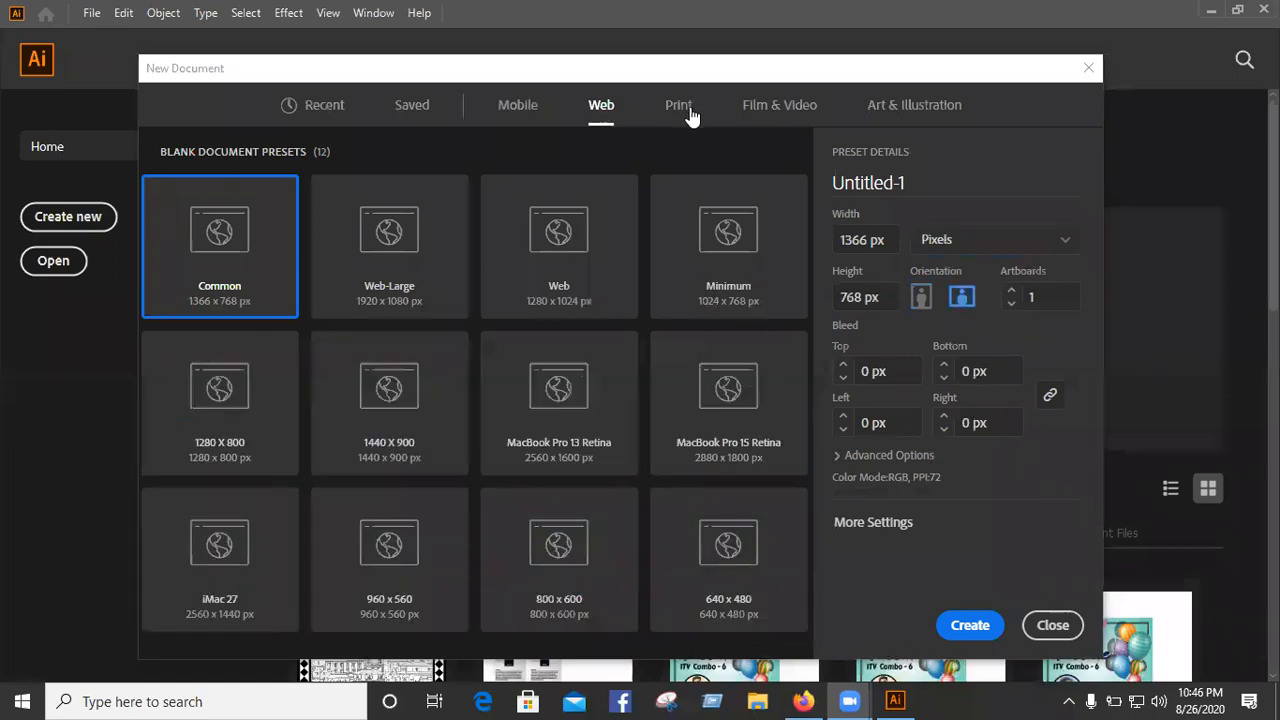
{"action": "left_click", "coordinate": [679, 108]}
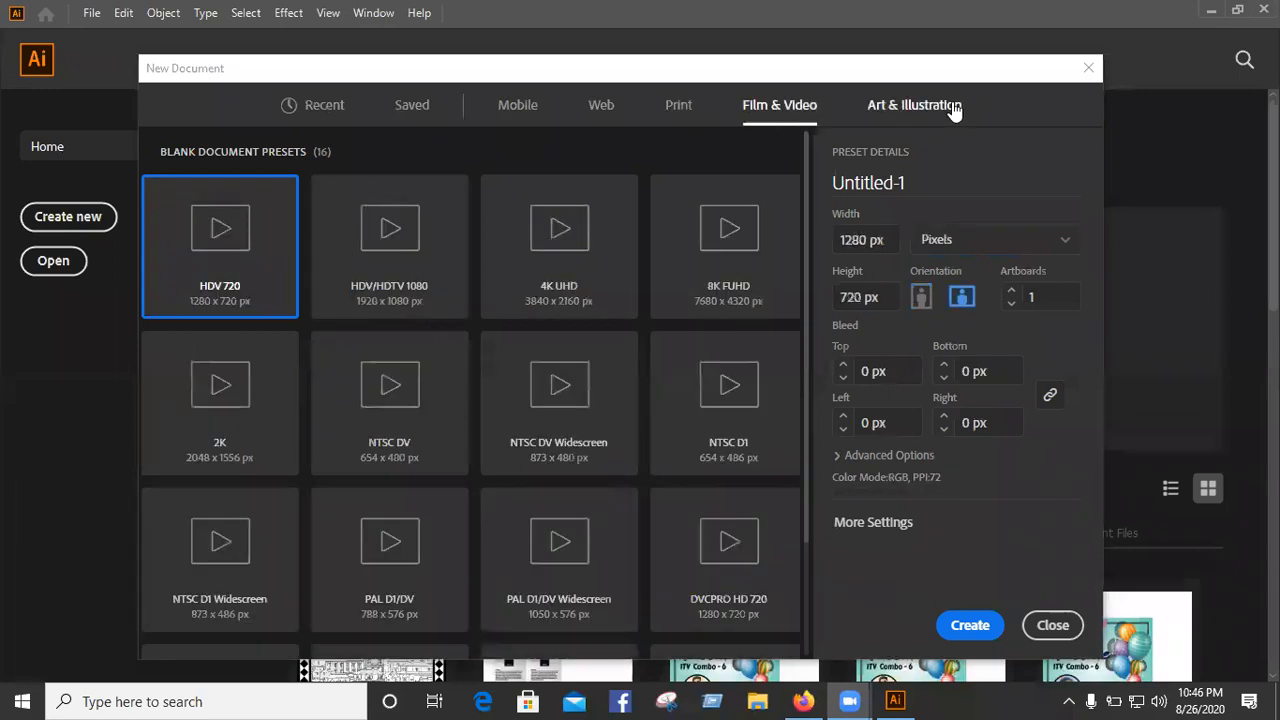
{"action": "left_click", "coordinate": [954, 110]}
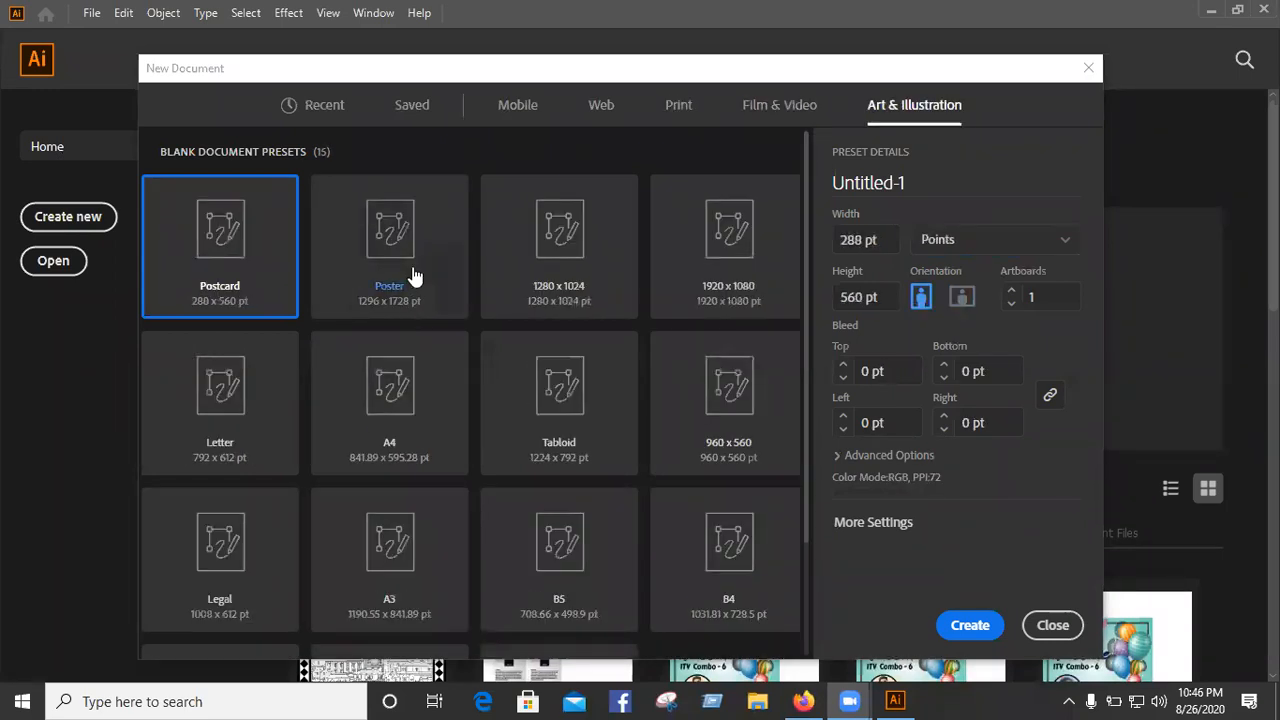
{"action": "scroll", "coordinate": [405, 314], "scroll_direction": "down", "scroll_amount": 1}
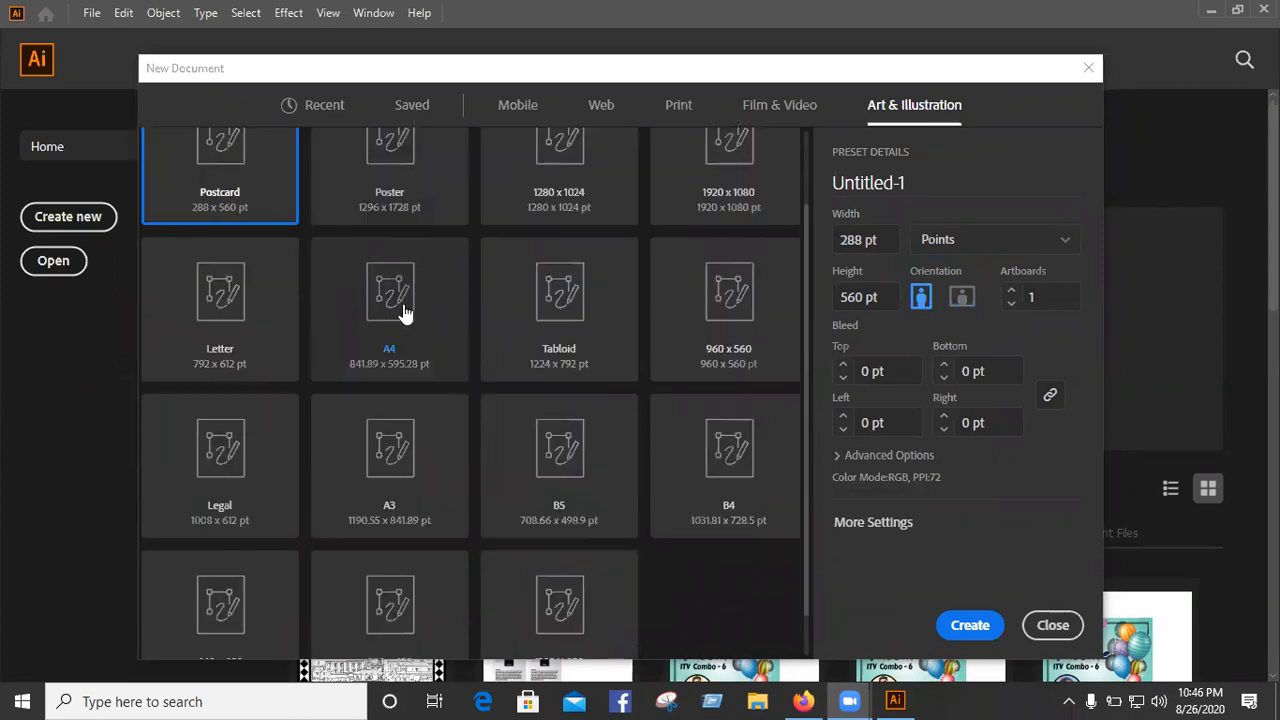
{"action": "scroll", "coordinate": [410, 314], "scroll_direction": "down", "scroll_amount": 1}
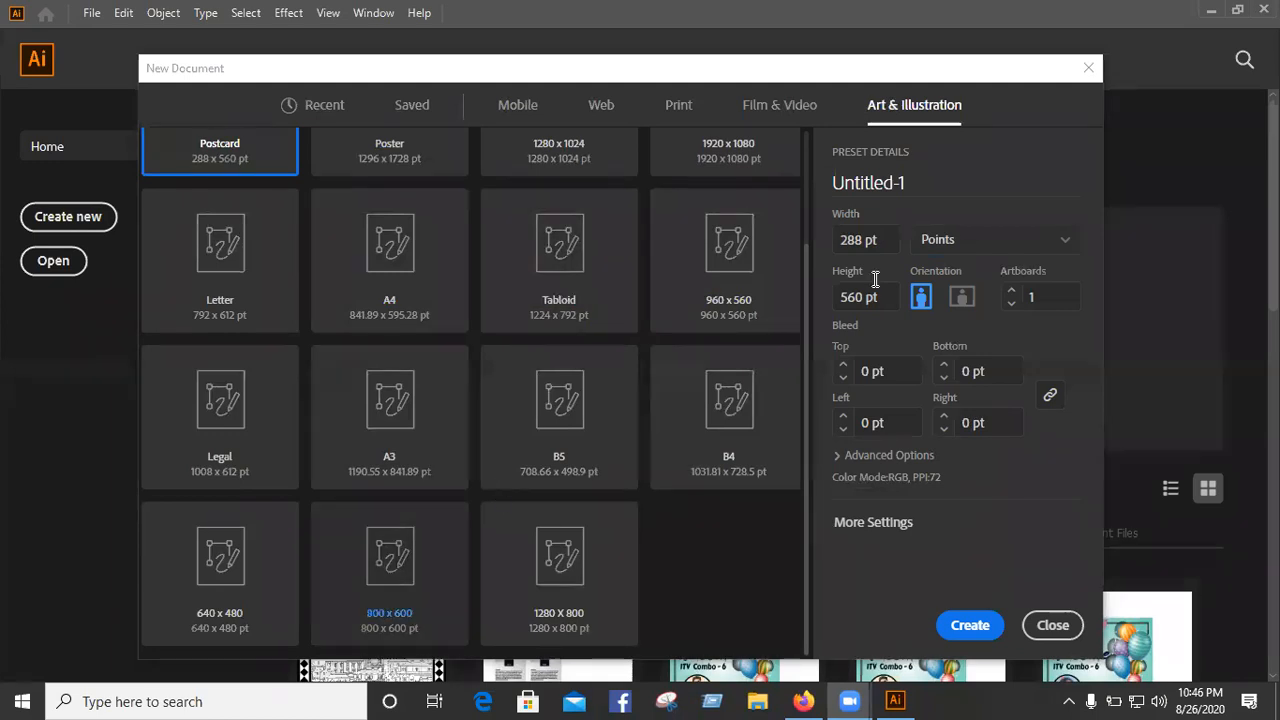
{"action": "scroll", "coordinate": [358, 129], "scroll_direction": "up", "scroll_amount": 3}
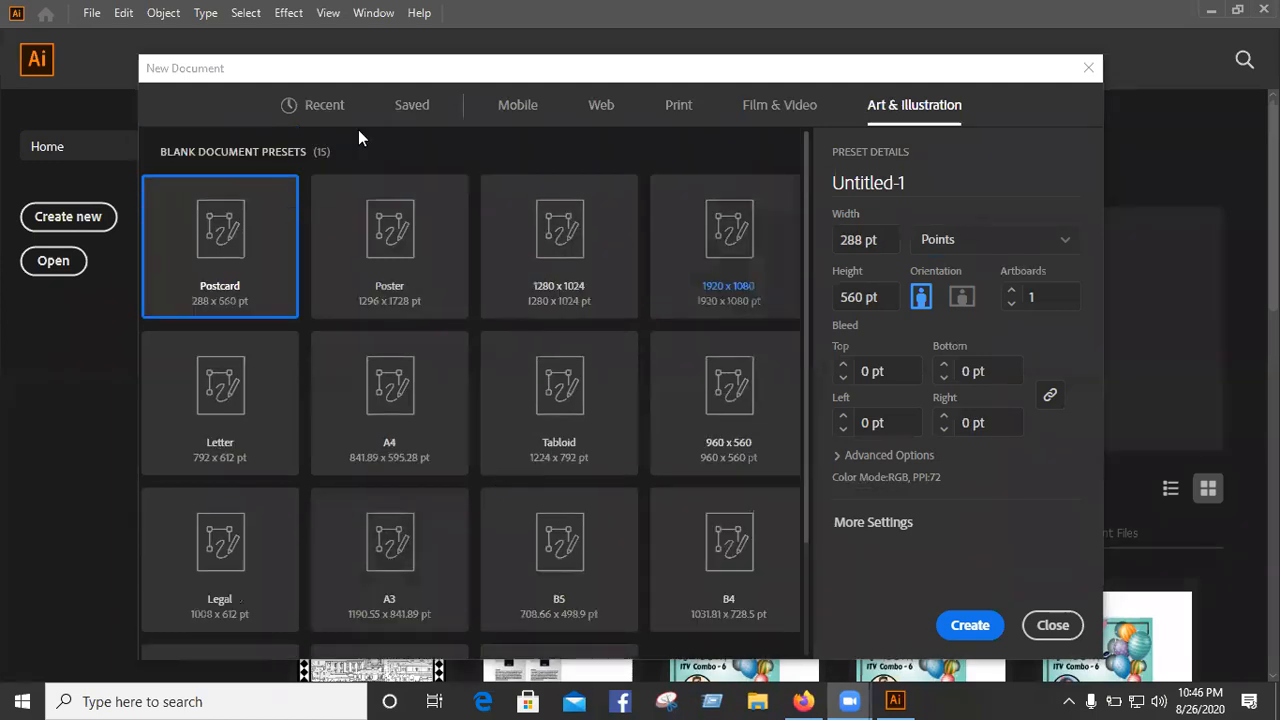
{"action": "left_click", "coordinate": [518, 106]}
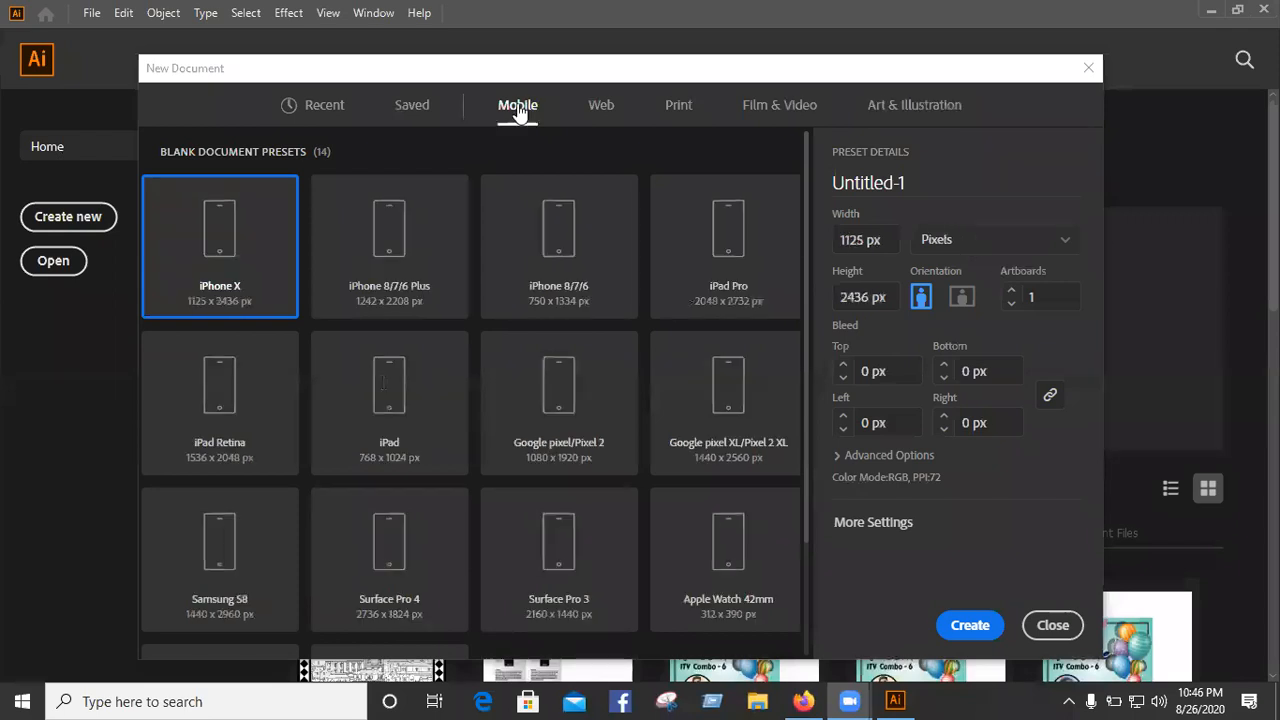
Step: Use the Art & Illustration presets with inches as the unit, setting the width to 5 in and the height to 7 in
{"action": "left_click", "coordinate": [907, 112]}
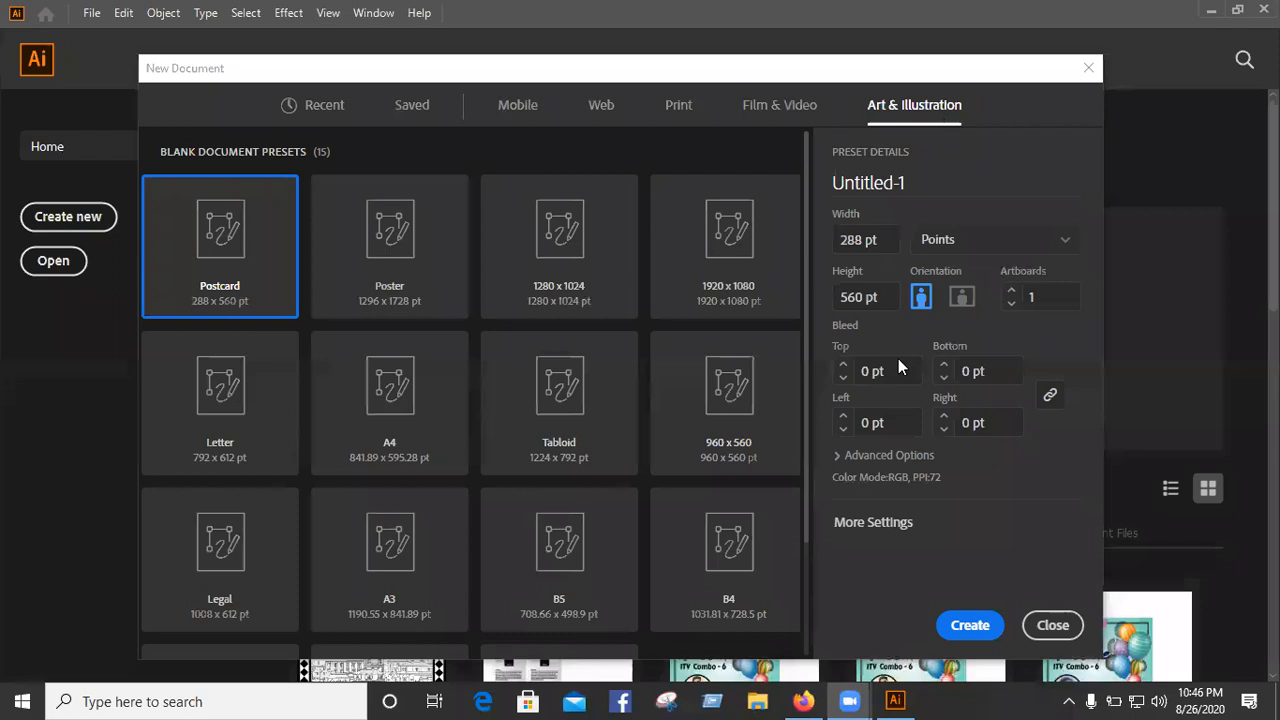
{"action": "left_click", "coordinate": [935, 240]}
{"action": "left_click", "coordinate": [958, 340]}
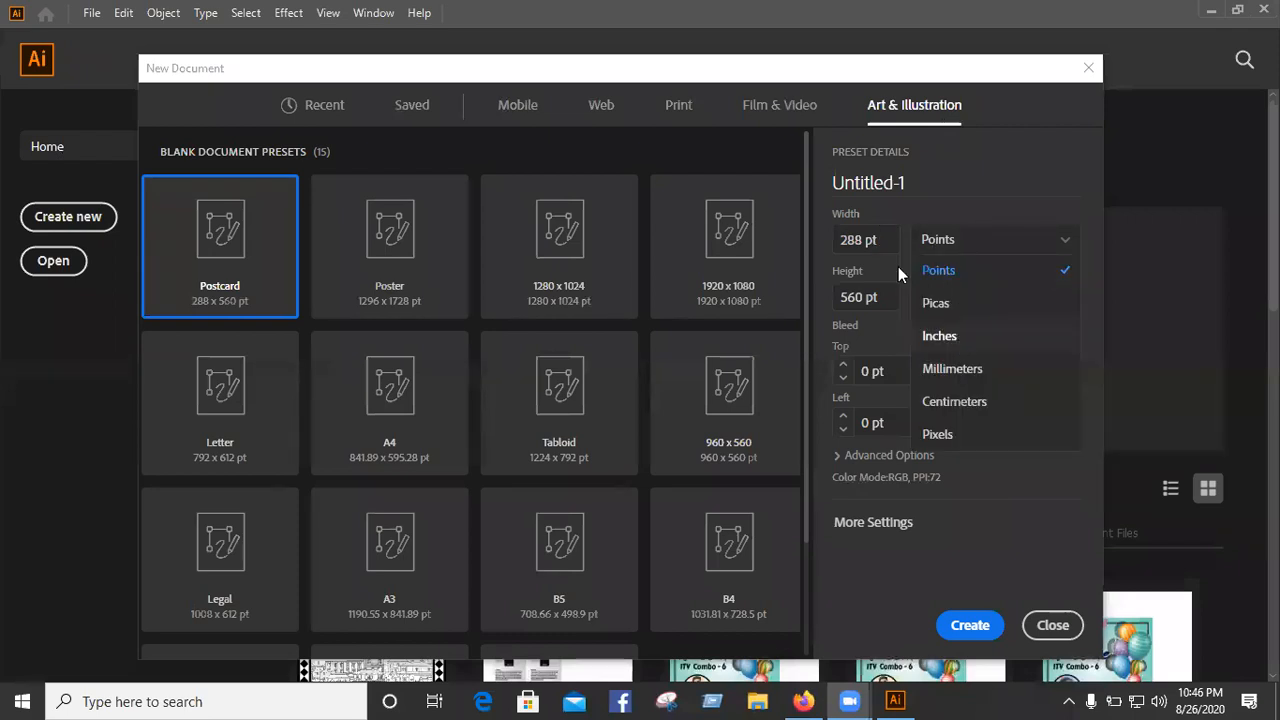
{"action": "left_click", "coordinate": [887, 243]}
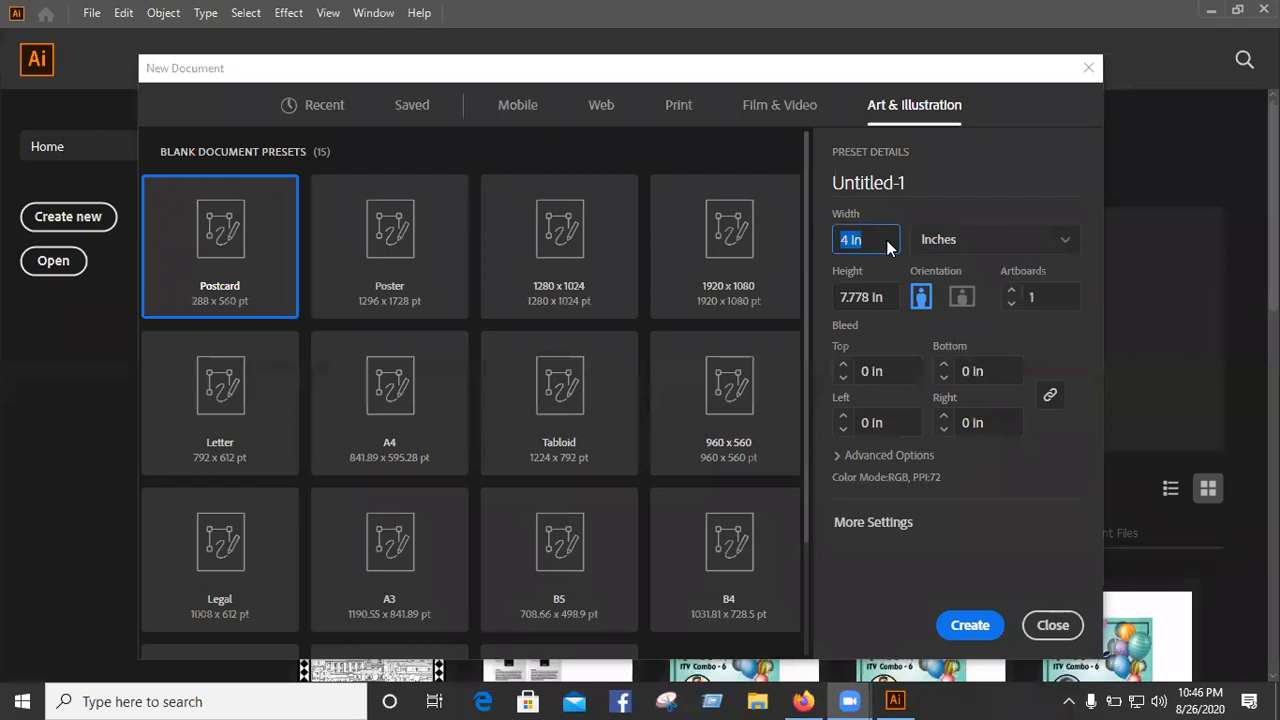
{"action": "left_click", "coordinate": [886, 240]}
{"action": "type", "text": "5"}
{"action": "key", "text": "BackSpace"}
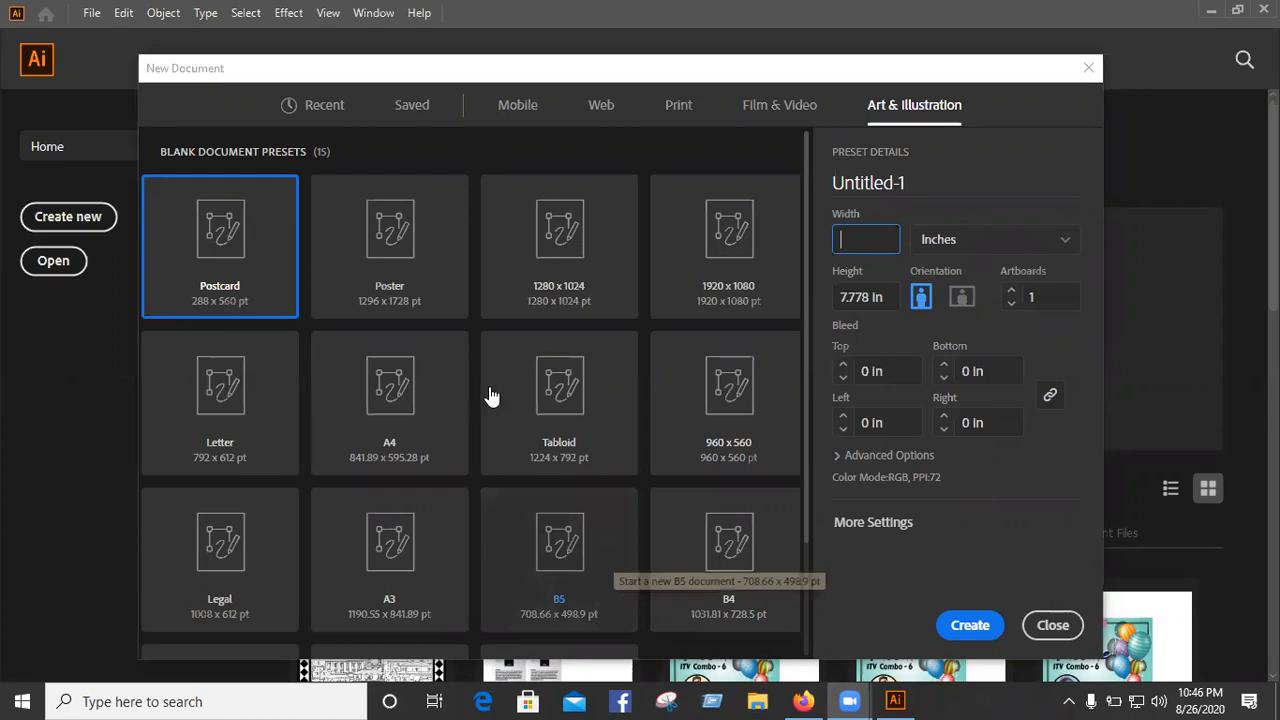
{"action": "type", "text": "5"}
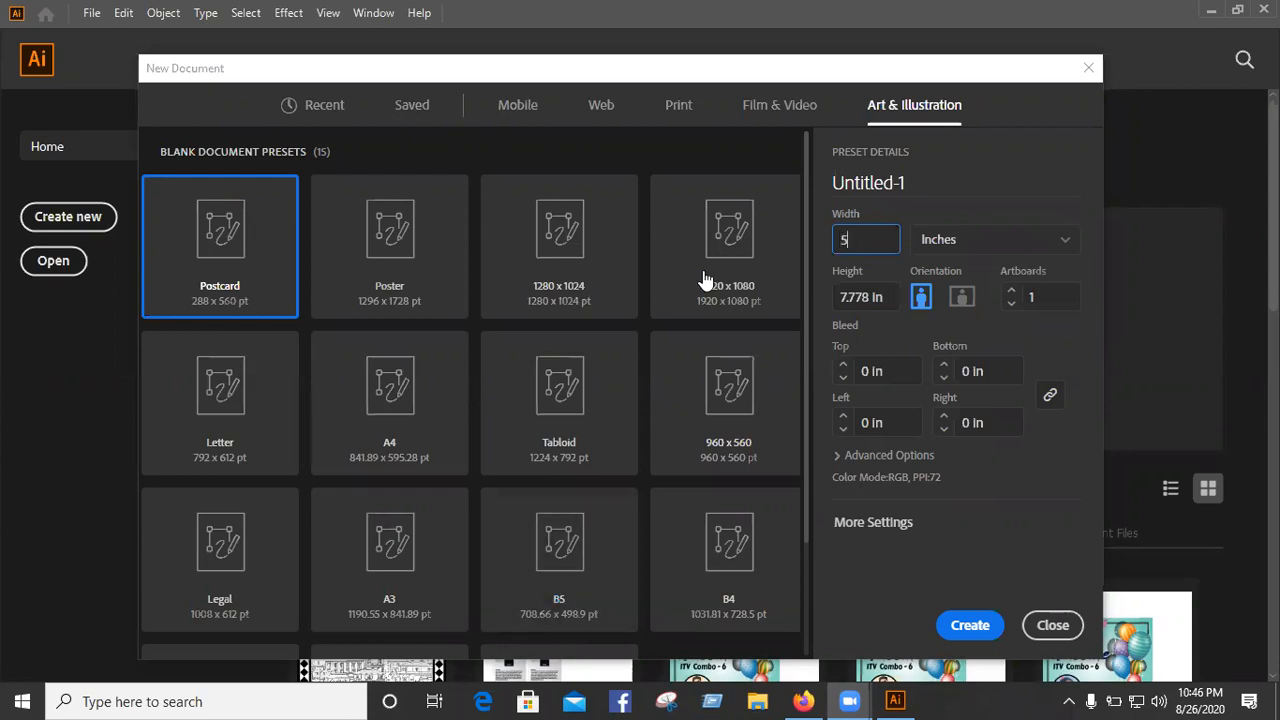
{"action": "key", "text": "Tab"}
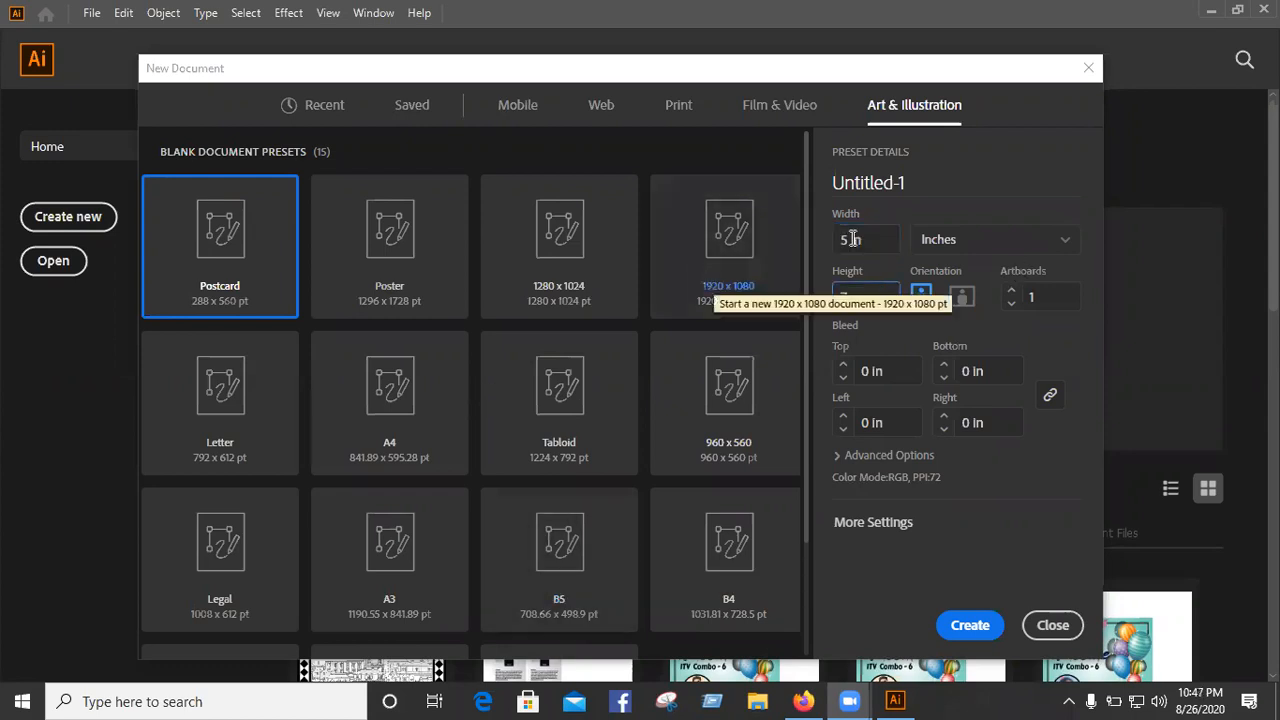
{"action": "type", "text": "7"}
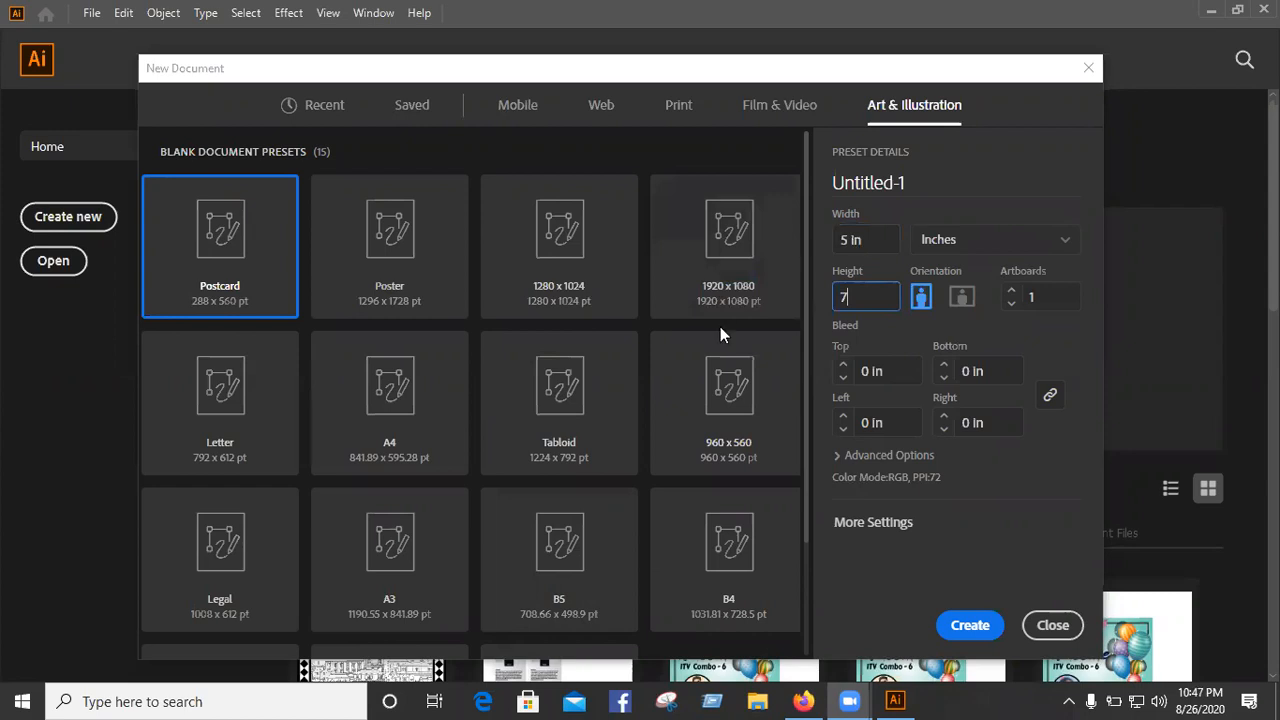
Step: Set the document's width to 7 in and its height to 5 in, highlighting both values
{"action": "key", "text": "shift+Tab"}
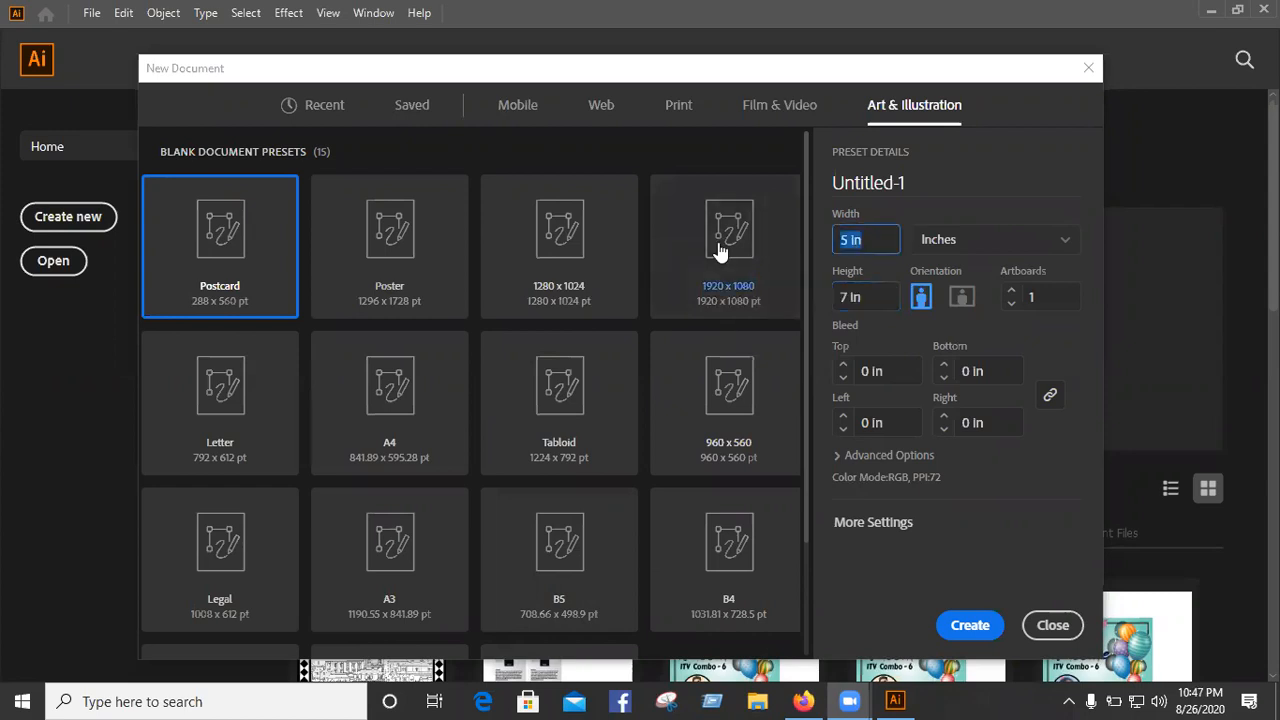
{"action": "type", "text": "7"}
{"action": "key", "text": "Tab"}
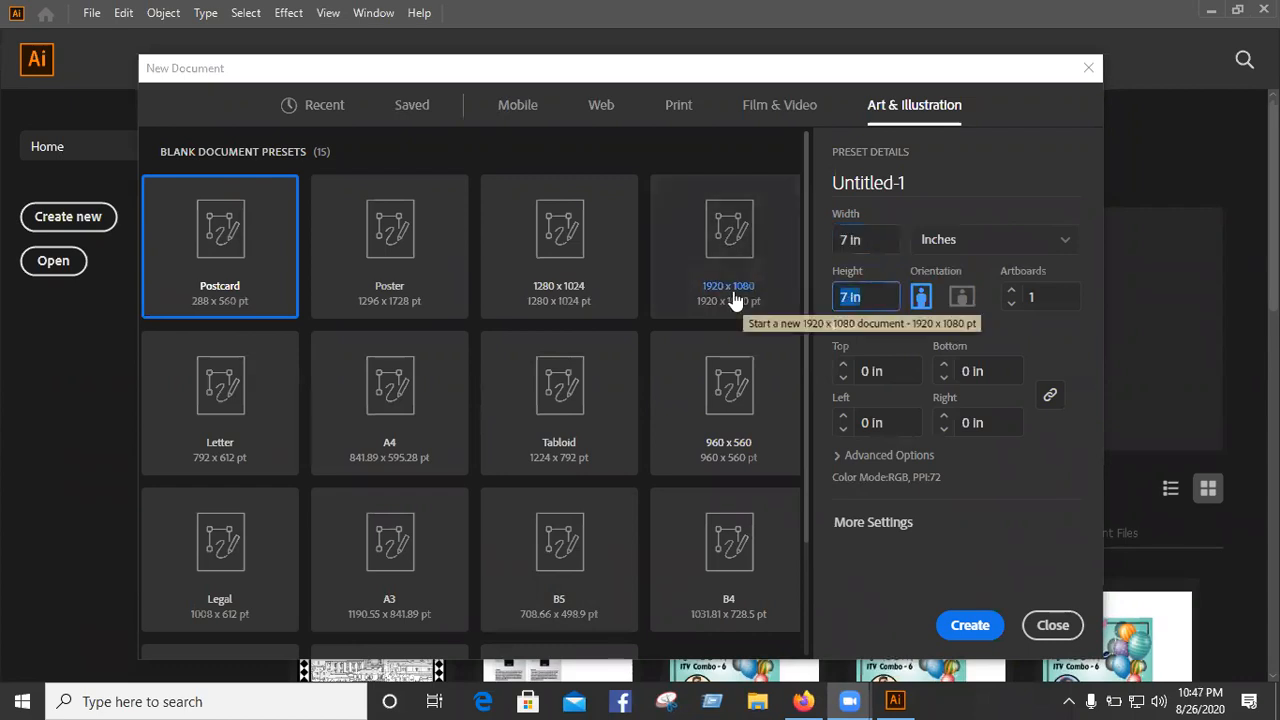
{"action": "type", "text": "5"}
{"action": "key", "text": "shift+Tab"}
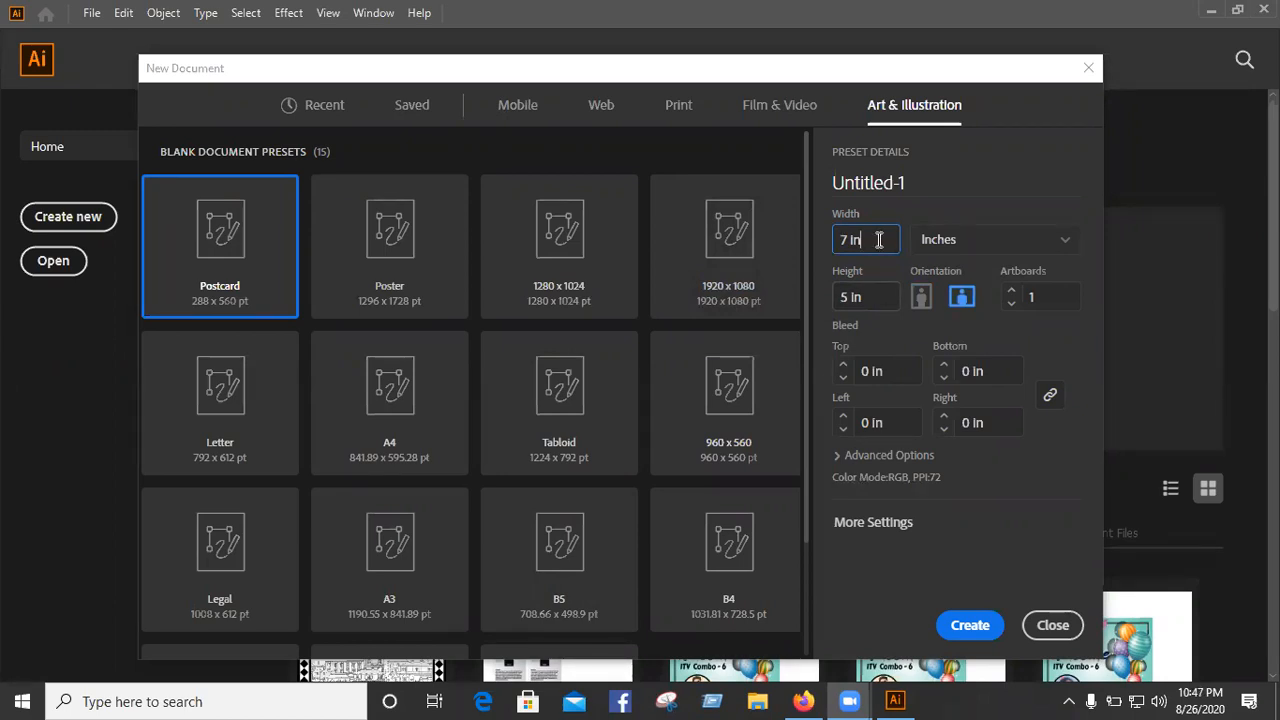
{"action": "left_click_drag", "start_coordinate": [868, 241], "coordinate": [800, 256]}
{"action": "left_click_drag", "start_coordinate": [875, 300], "coordinate": [814, 303]}
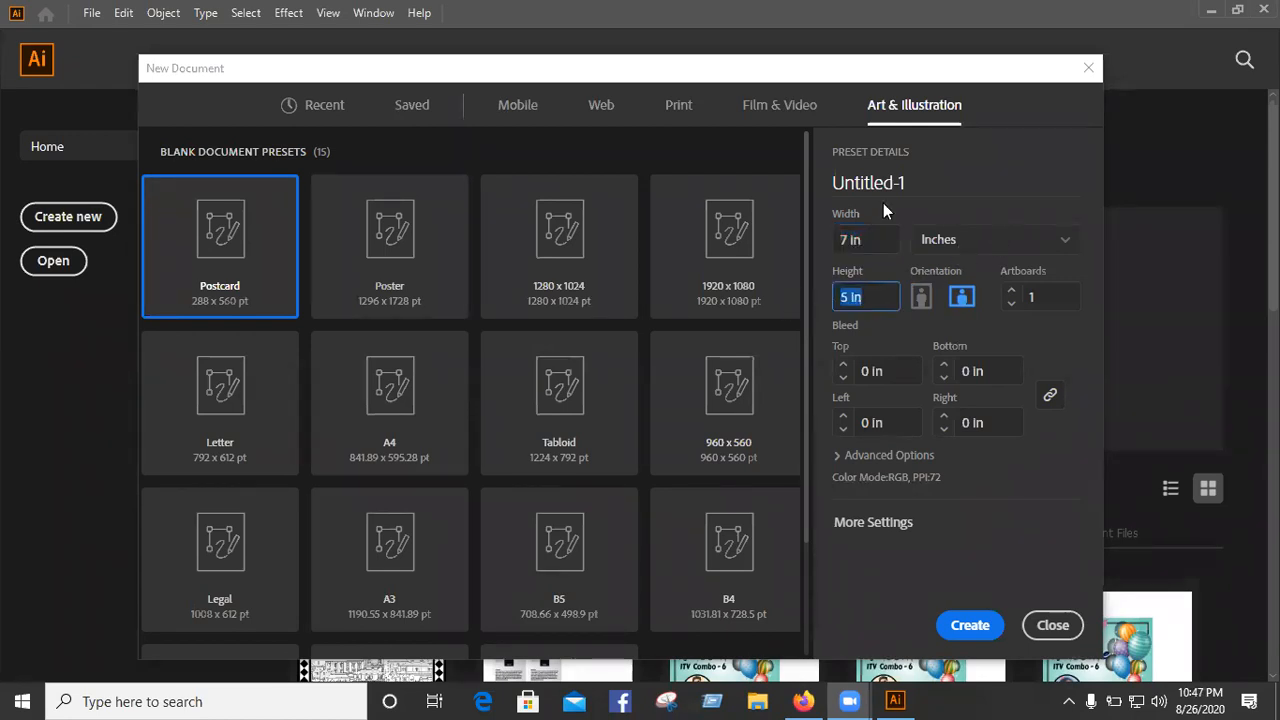
Step: Name the new document "1st class" and select the landscape orientation
{"action": "left_click_drag", "start_coordinate": [919, 177], "coordinate": [782, 188]}
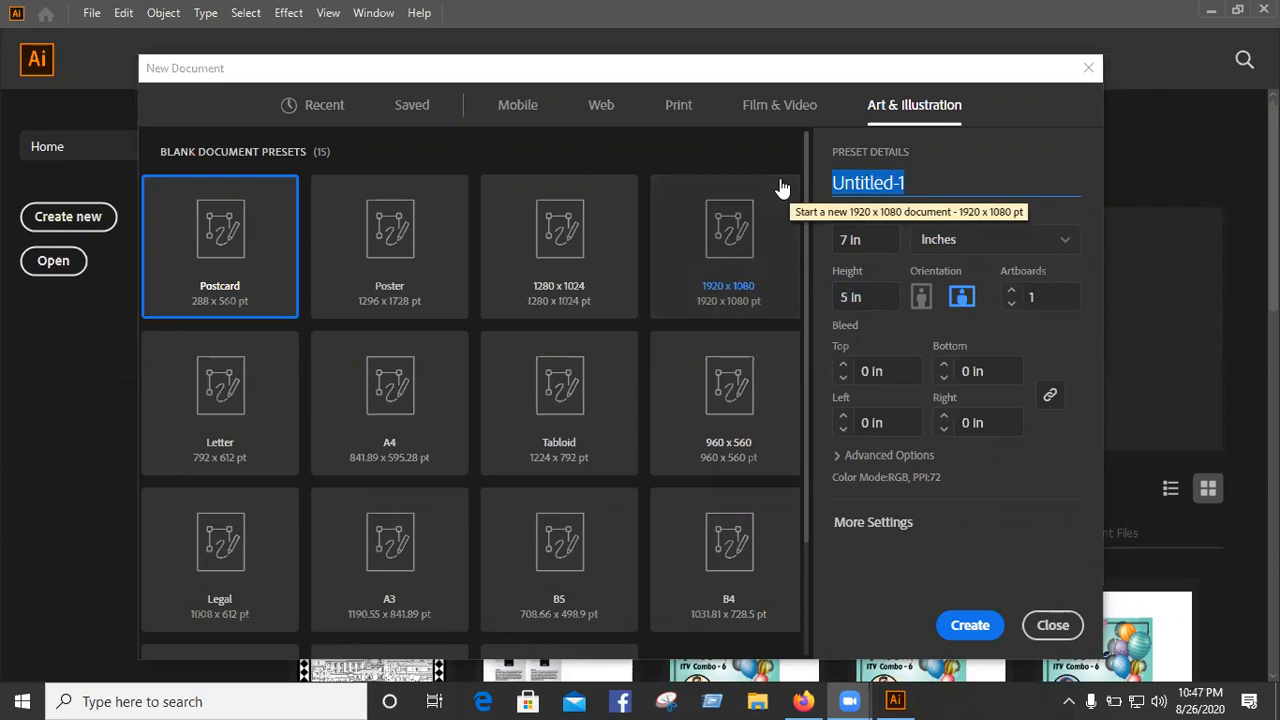
{"action": "key", "text": "BackSpace"}
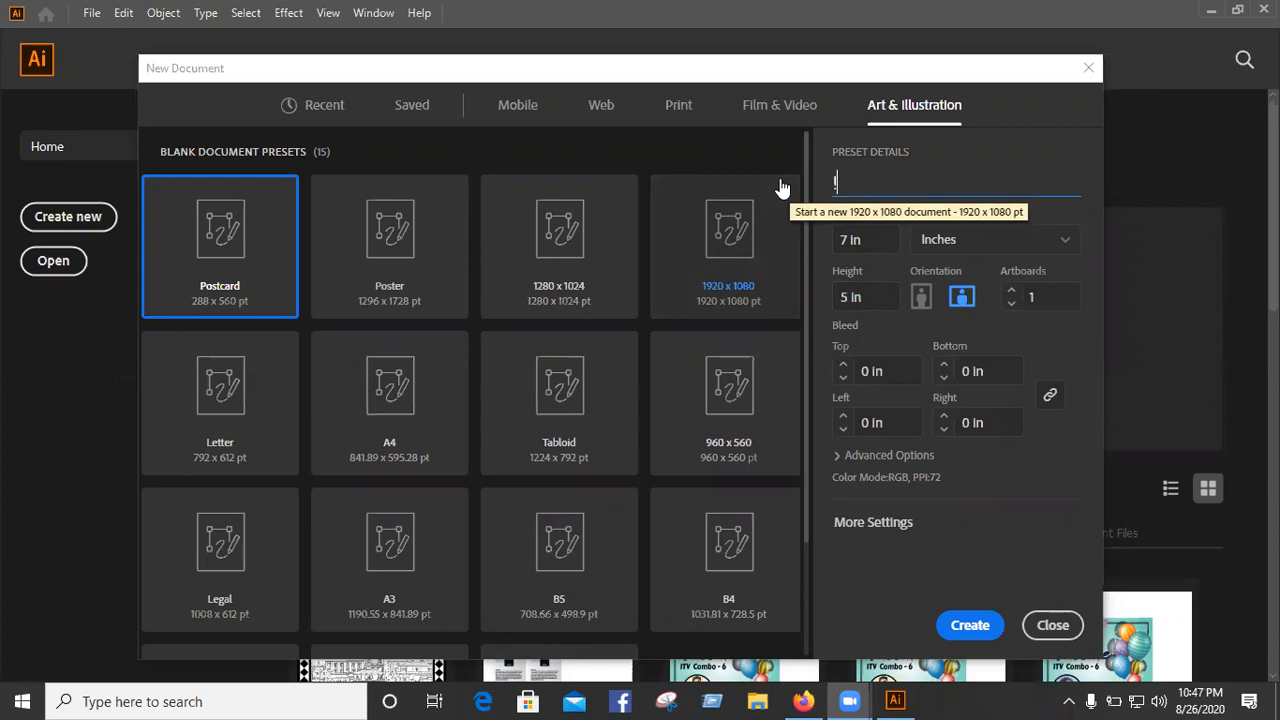
{"action": "type", "text": "1st class"}
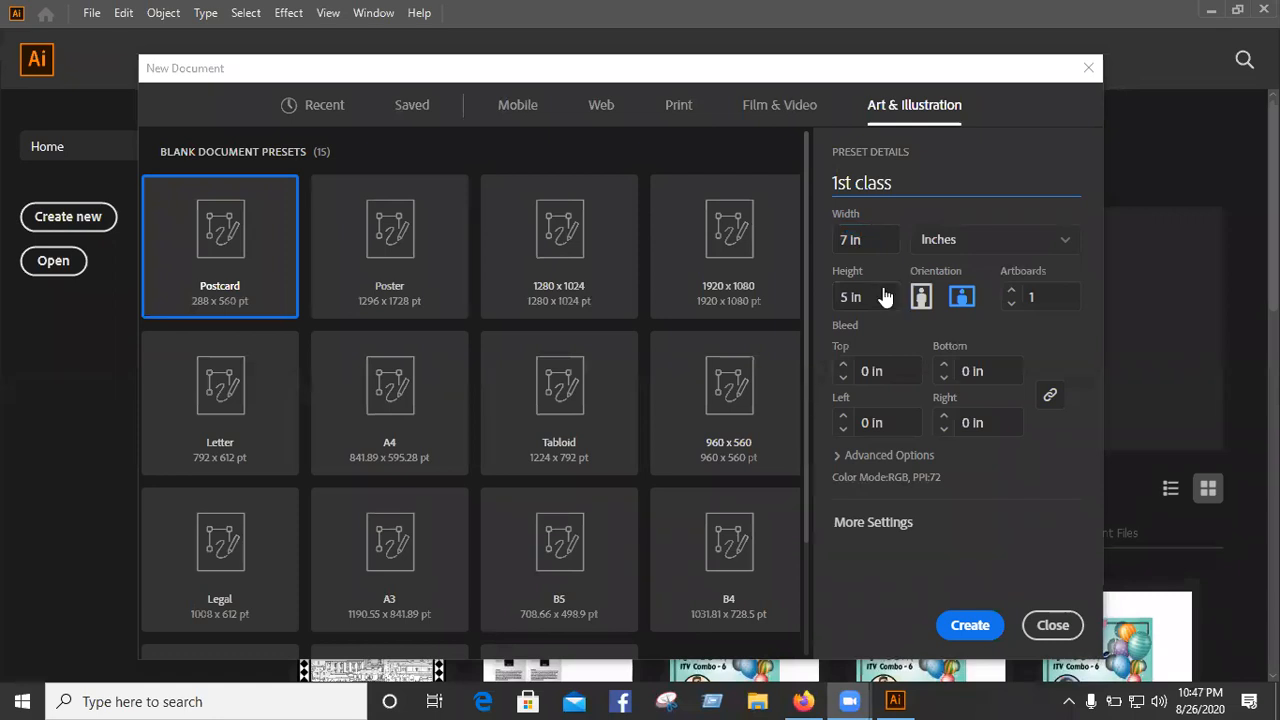
{"action": "left_click", "coordinate": [886, 297]}
{"action": "left_click", "coordinate": [961, 297]}
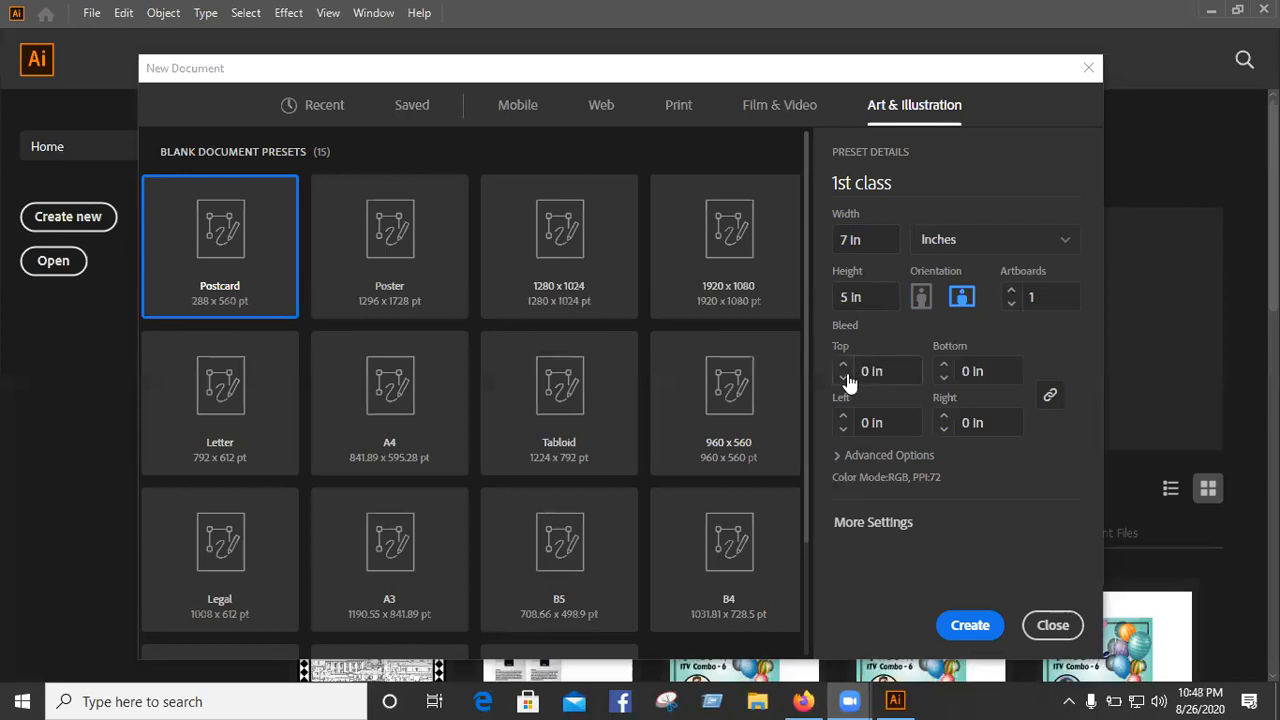
Step: Expand the advanced options and examine the RGB and CMYK color mode choices
{"action": "left_click", "coordinate": [845, 456]}
{"action": "scroll", "coordinate": [855, 430], "scroll_direction": "down", "scroll_amount": 2}
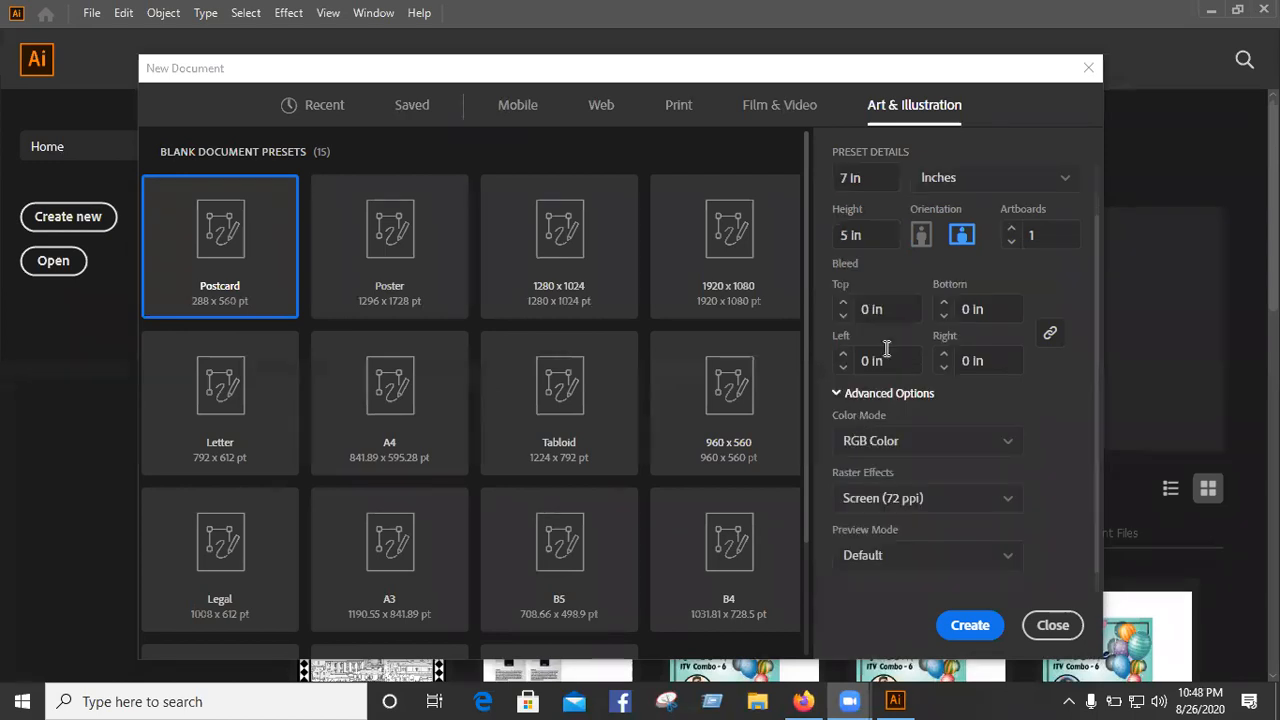
{"action": "left_click", "coordinate": [882, 424]}
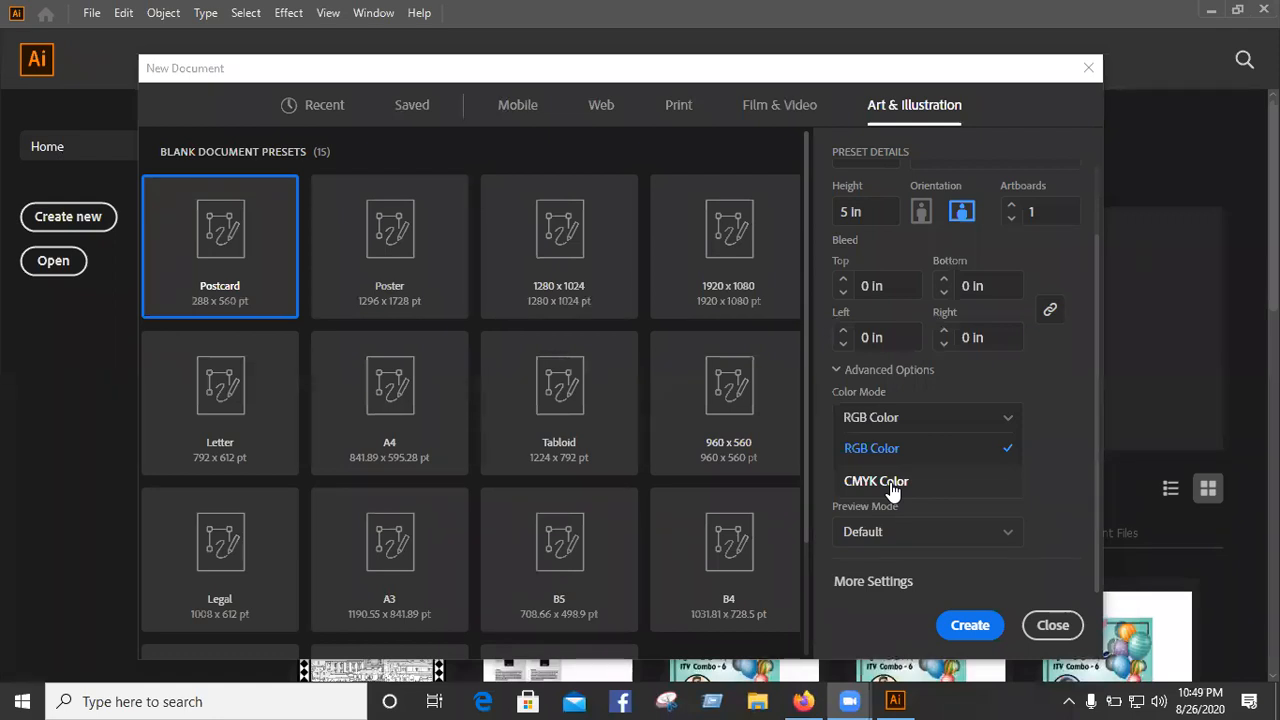
{"action": "left_click", "coordinate": [782, 344]}
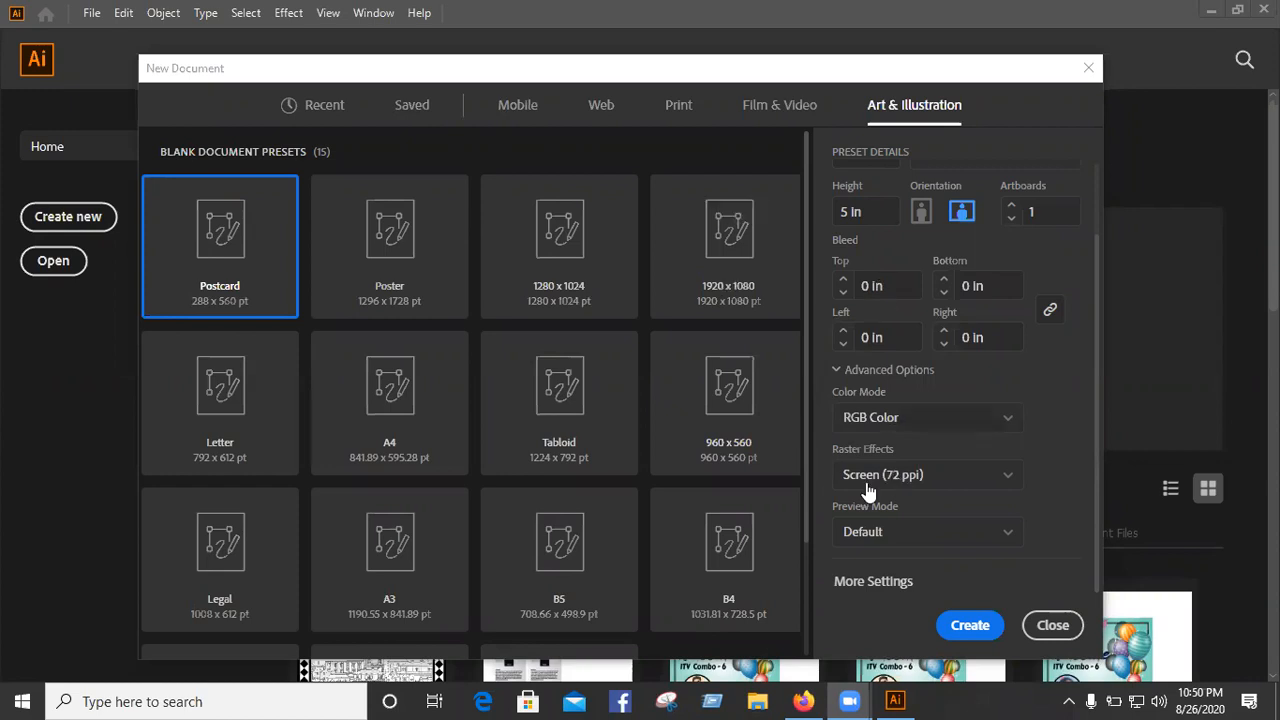
{"action": "left_click", "coordinate": [870, 418]}
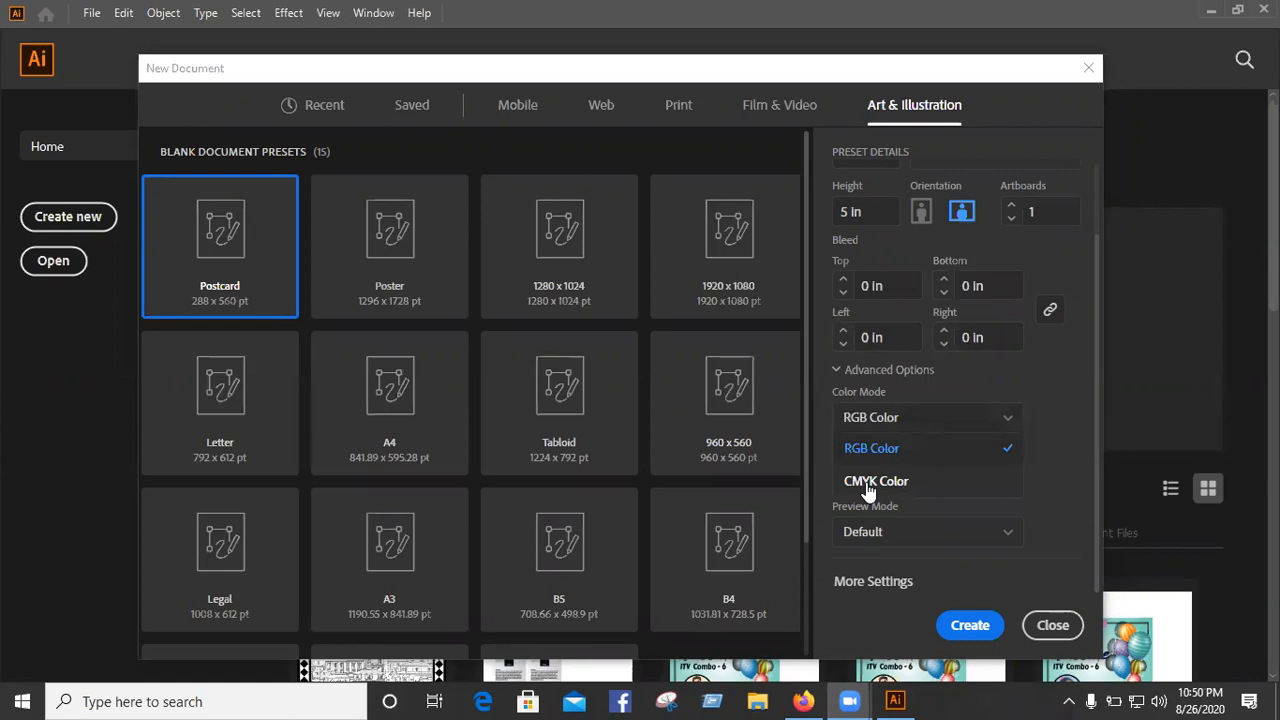
Step: Look through the raster effects resolutions, leaving Screen (72 ppi) selected
{"action": "left_click", "coordinate": [963, 516]}
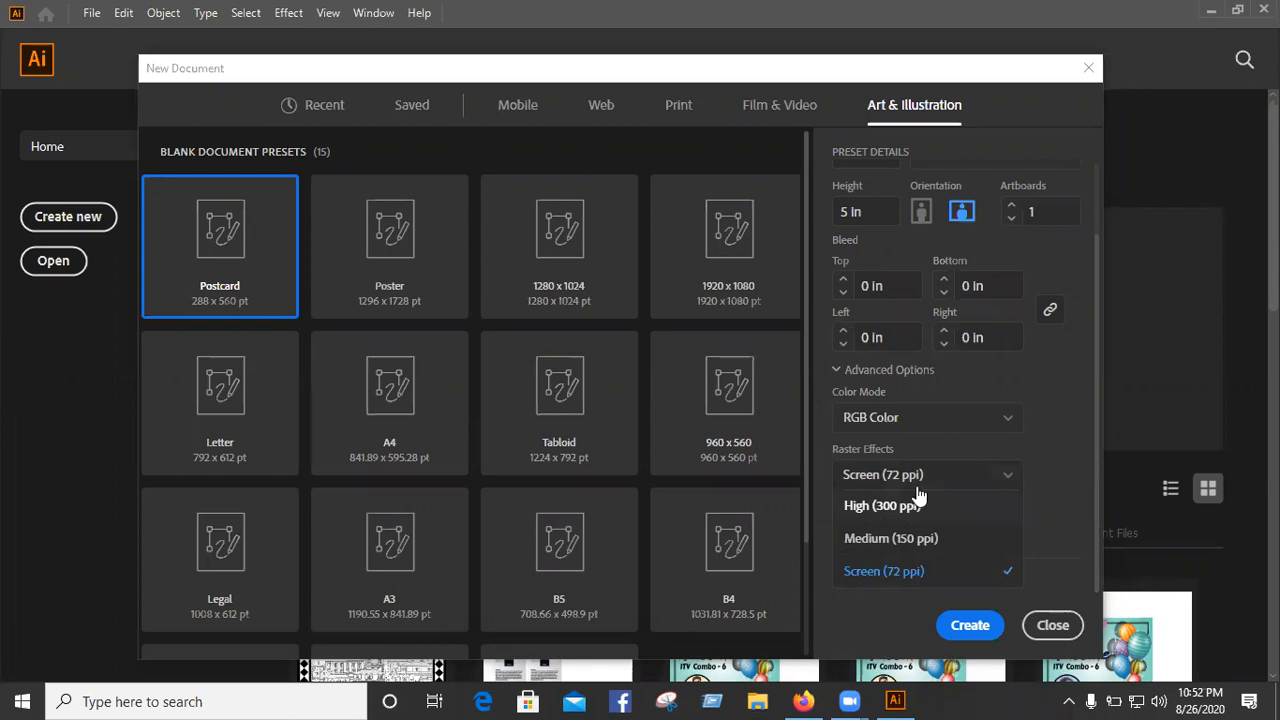
{"action": "left_click", "coordinate": [917, 505]}
{"action": "left_click", "coordinate": [910, 575]}
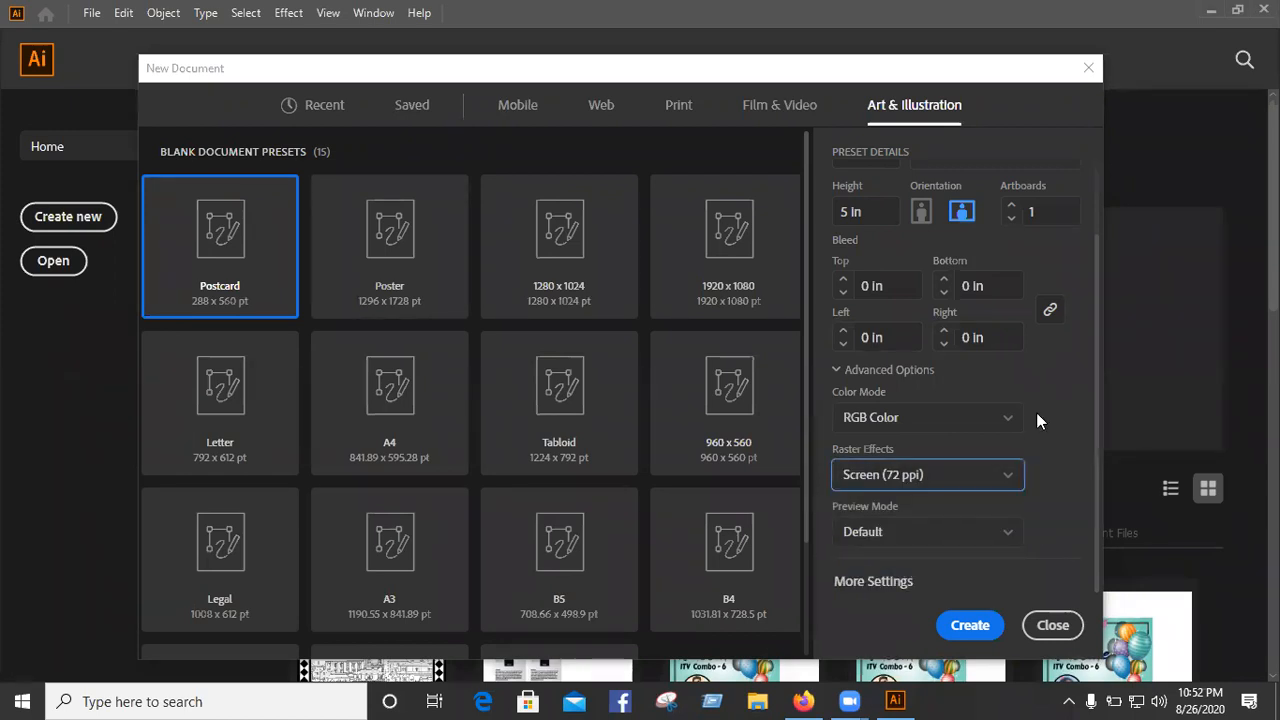
Step: Set the color mode to CMYK Color with raster effects at High (300 ppi) and read the color mode warning
{"action": "left_click", "coordinate": [900, 488]}
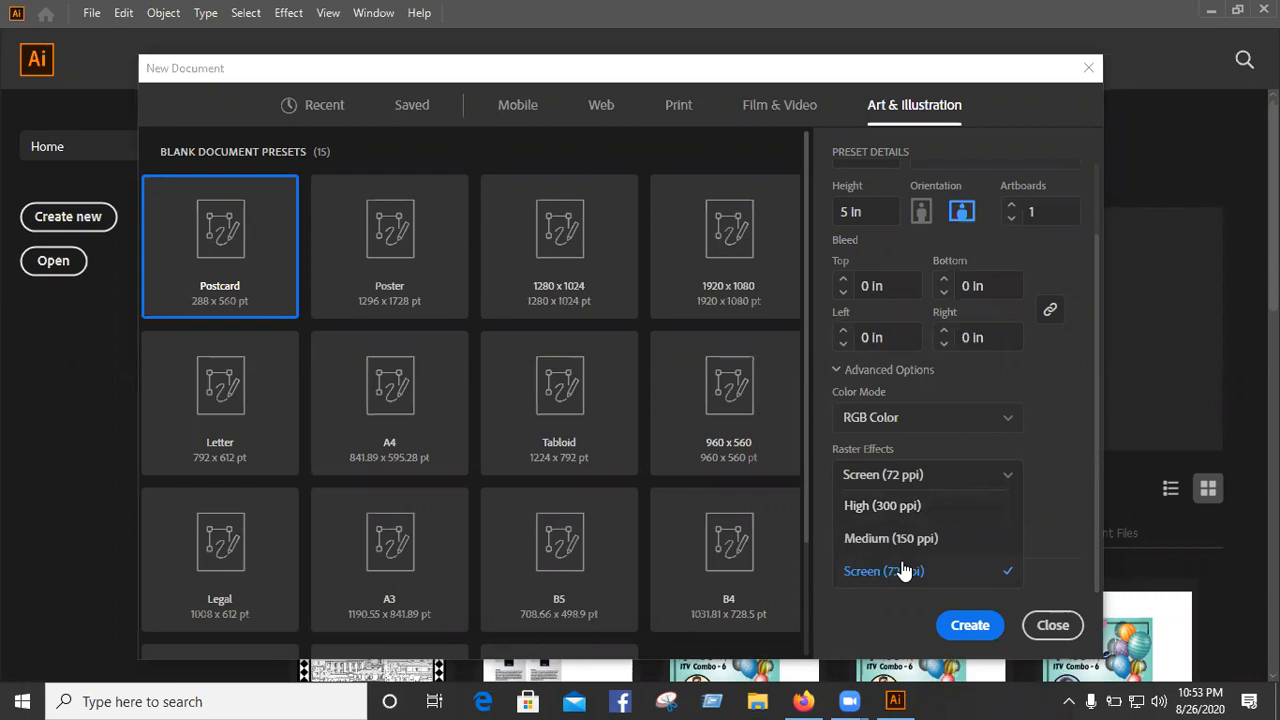
{"action": "left_click", "coordinate": [930, 418]}
{"action": "left_click", "coordinate": [920, 481]}
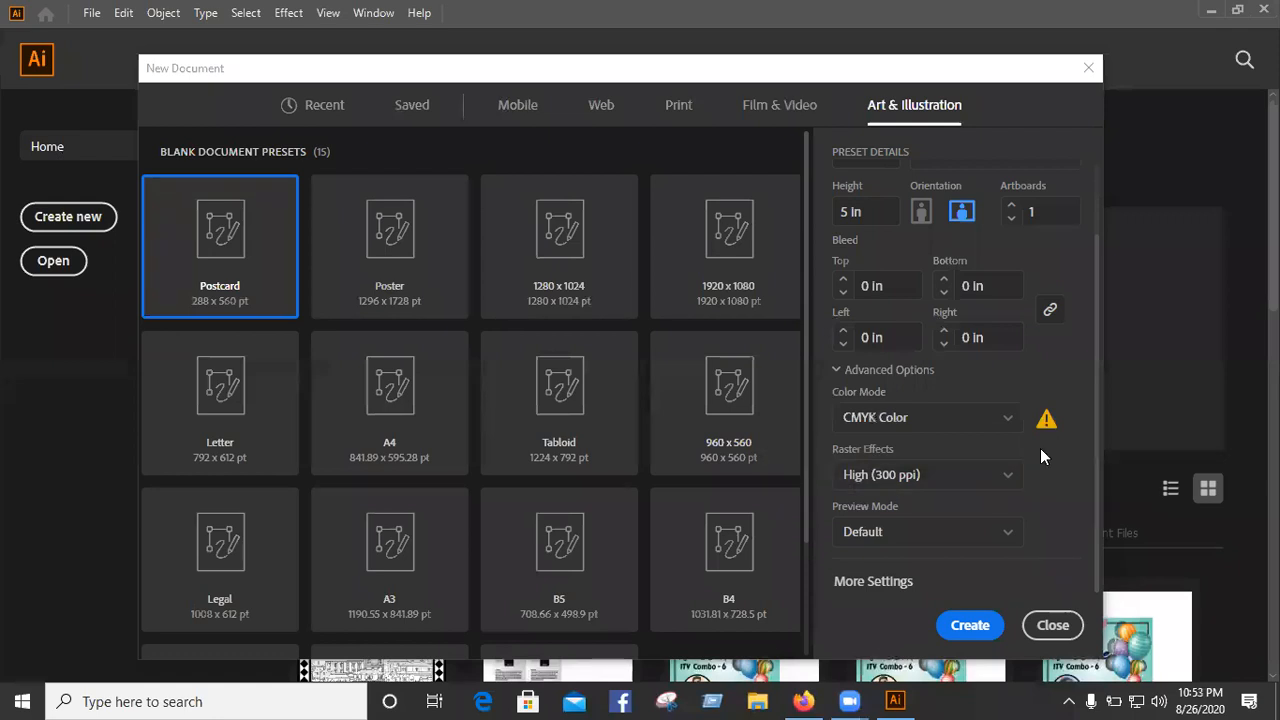
{"action": "mouse_move", "coordinate": [1047, 421]}
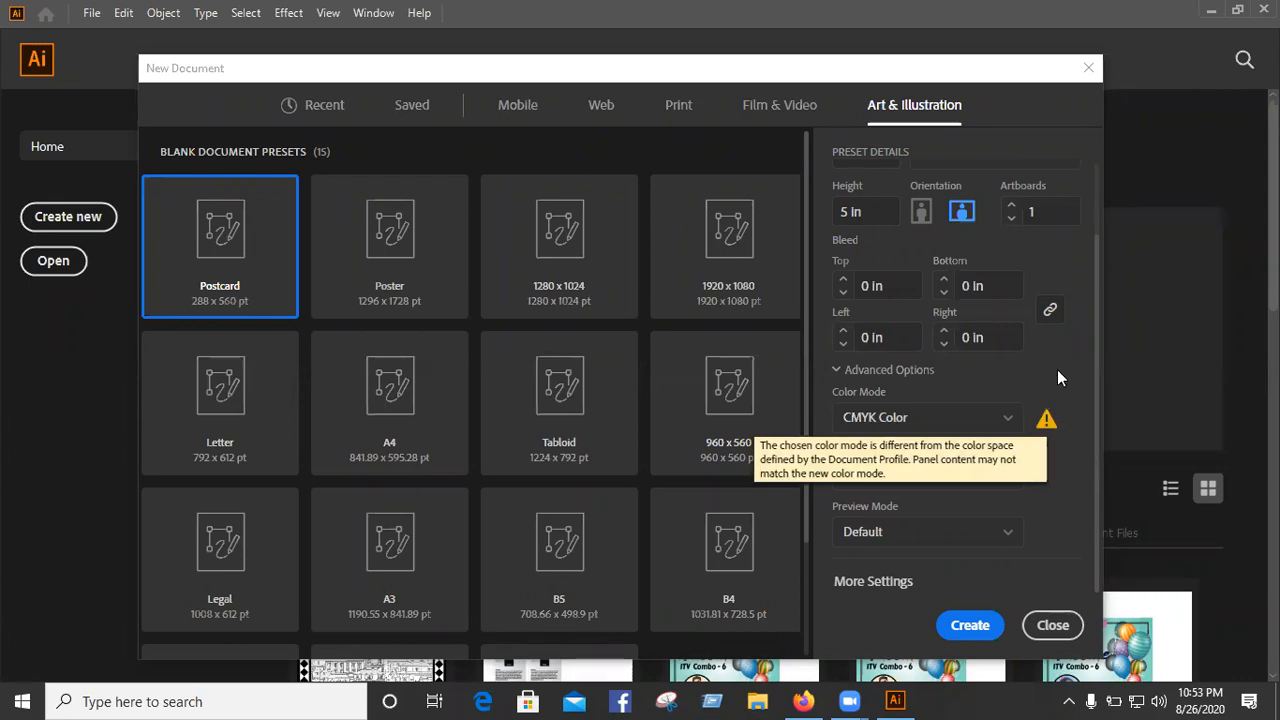
Step: Collapse and re-expand the advanced options to recheck the color mode warning, and switch to the Print presets
{"action": "scroll", "coordinate": [1057, 369], "scroll_direction": "up", "scroll_amount": 2}
{"action": "left_click", "coordinate": [836, 457]}
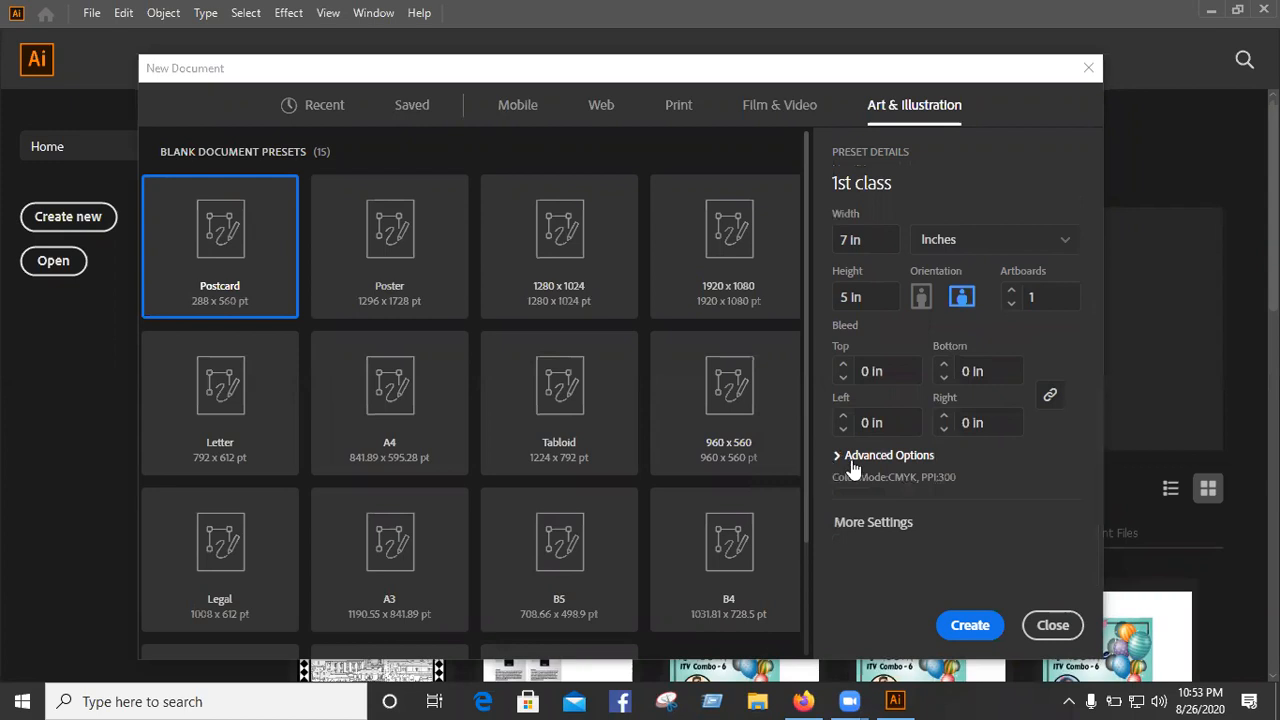
{"action": "left_click", "coordinate": [1001, 456]}
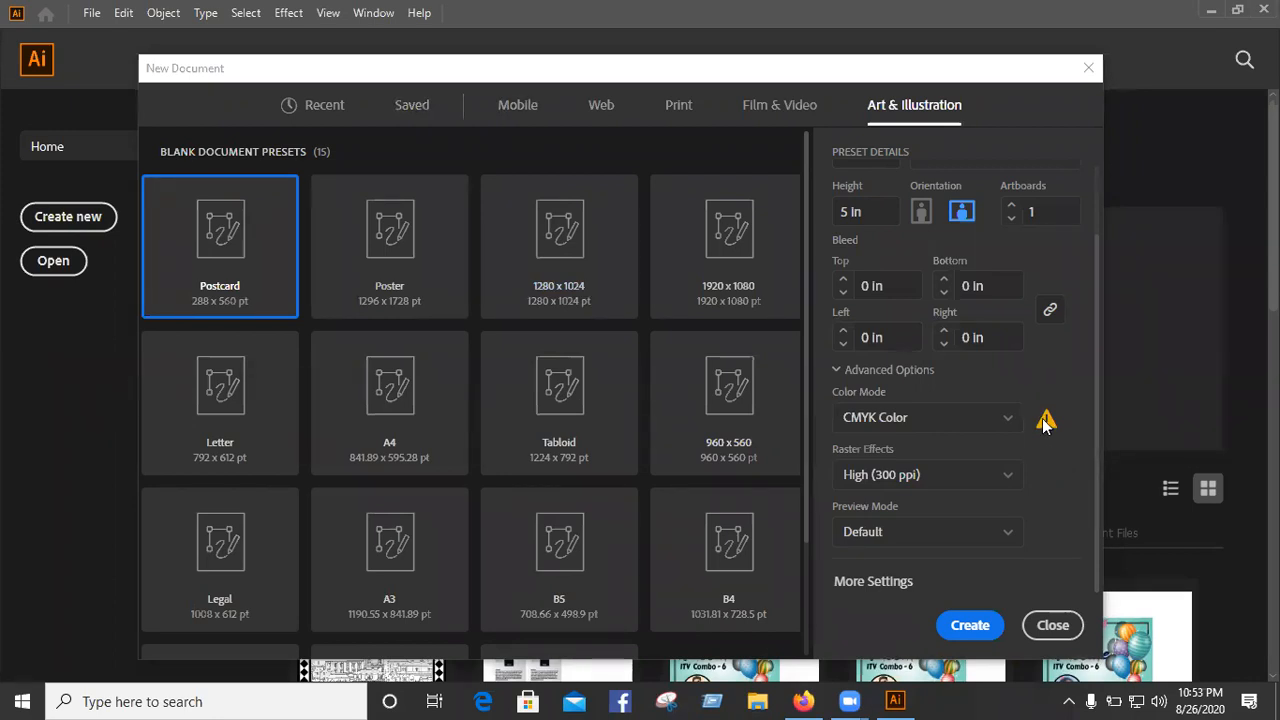
{"action": "mouse_move", "coordinate": [1045, 424]}
{"action": "left_click", "coordinate": [676, 118]}
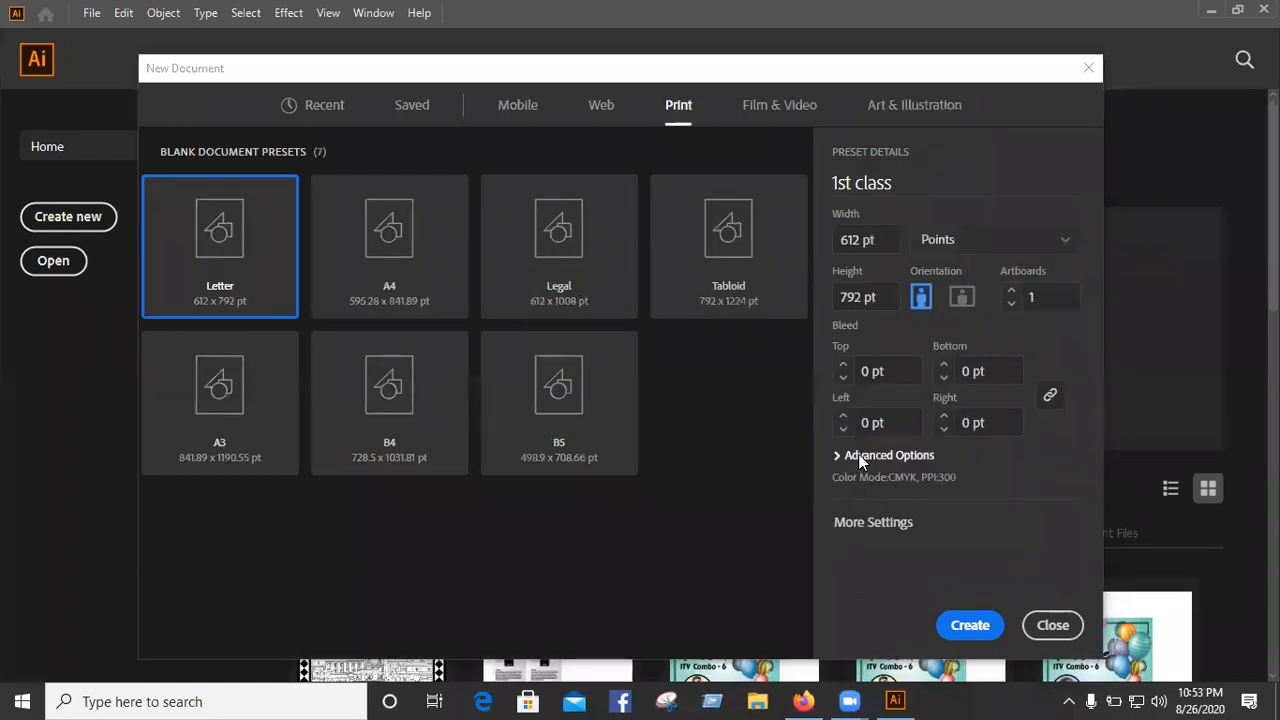
Step: Create the Letter print document named 1st class in inches, keeping CMYK Color and High (300 ppi) raster effects
{"action": "left_click", "coordinate": [860, 456]}
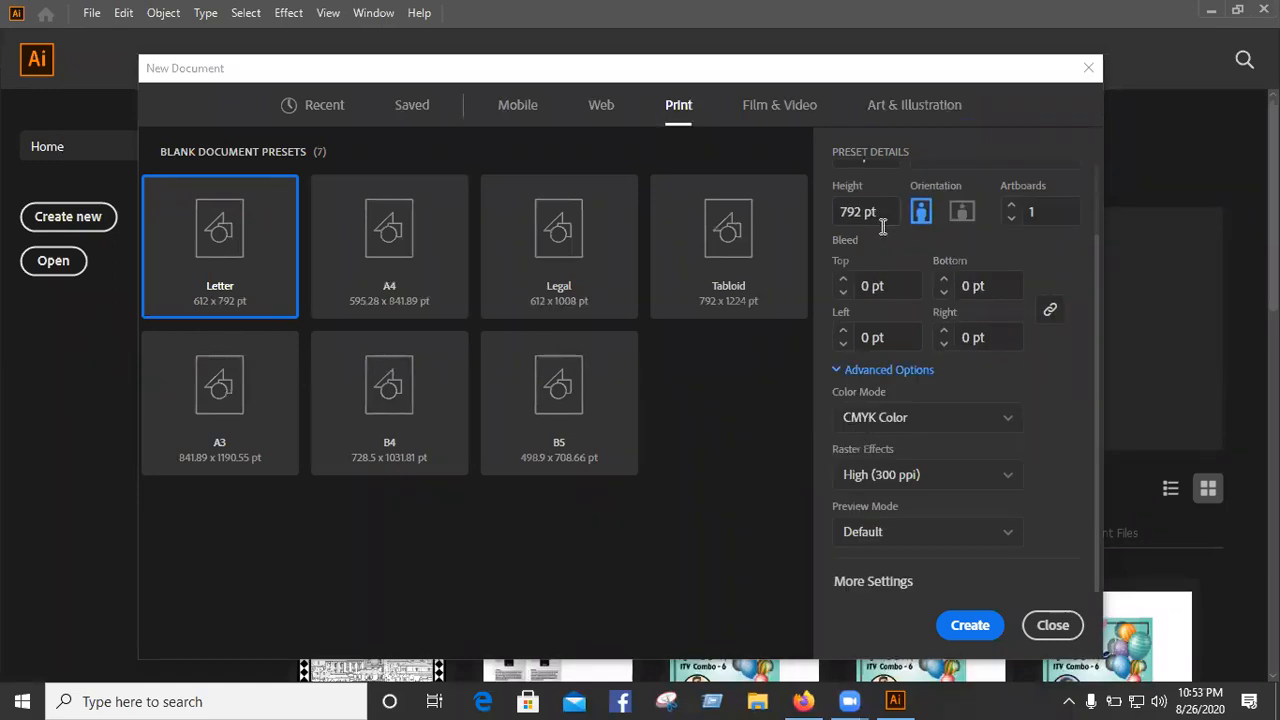
{"action": "scroll", "coordinate": [883, 227], "scroll_direction": "up", "scroll_amount": 2}
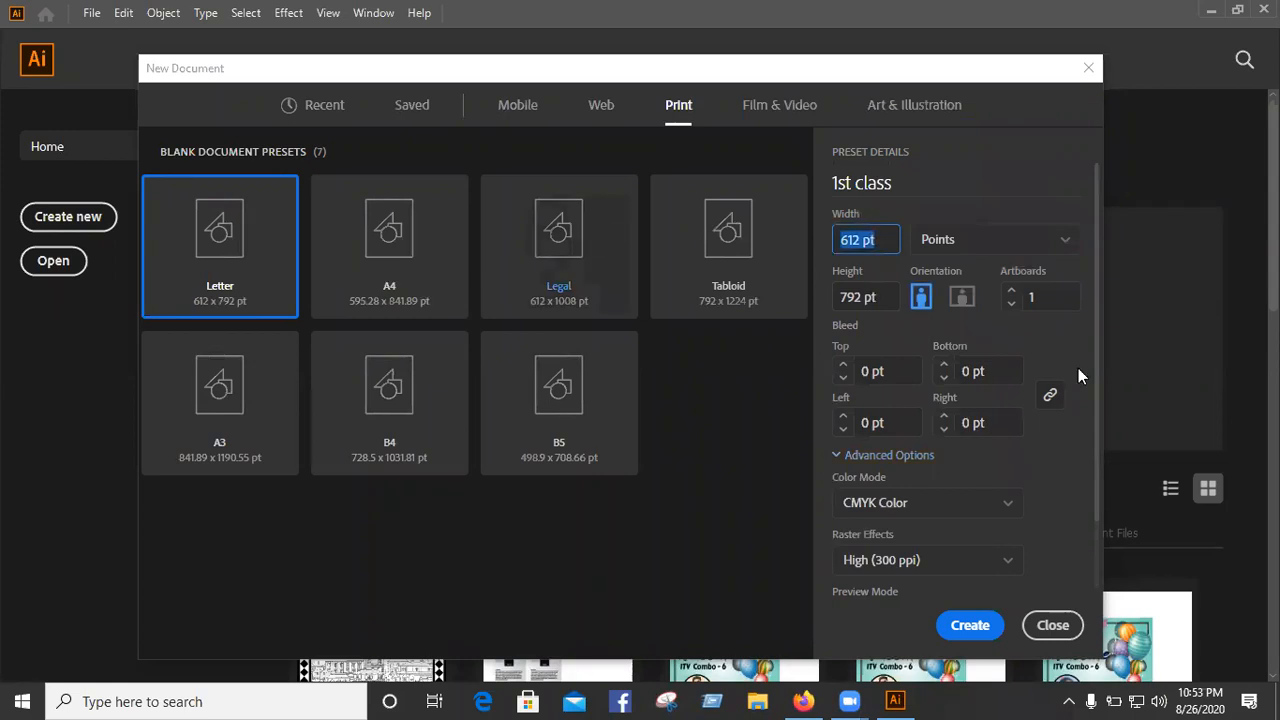
{"action": "left_click", "coordinate": [984, 240]}
{"action": "left_click", "coordinate": [968, 337]}
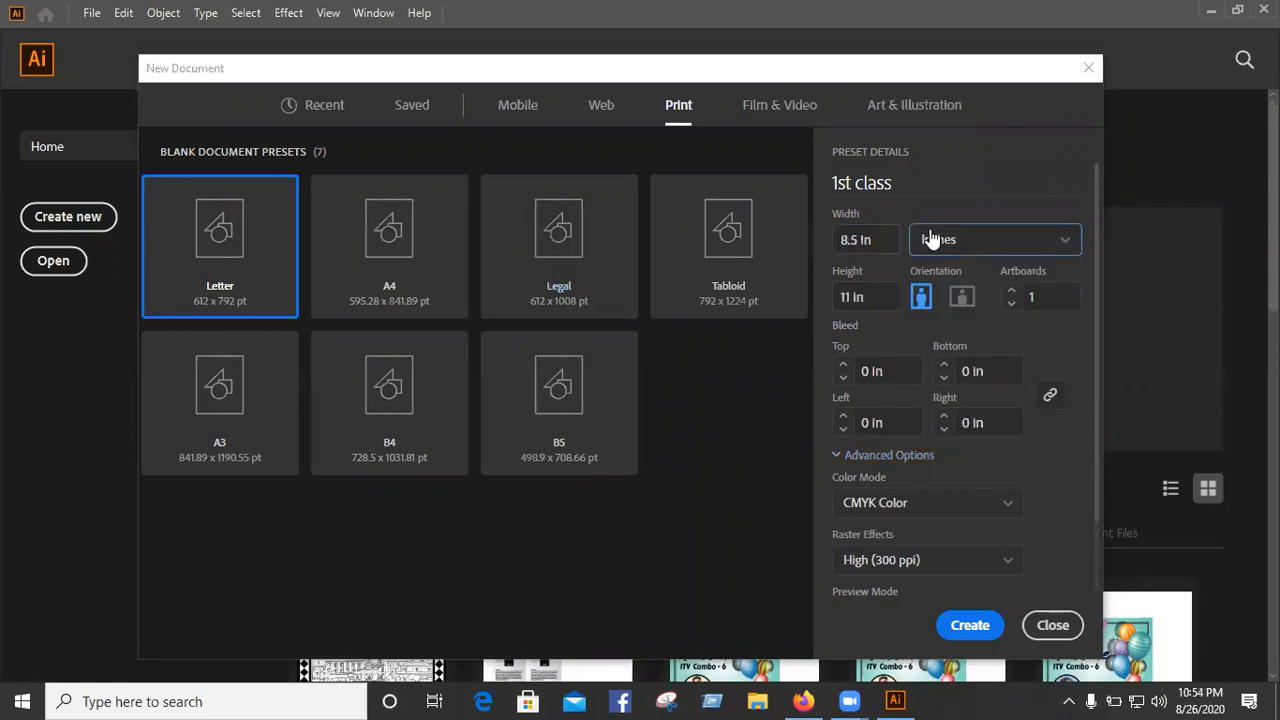
{"action": "left_click", "coordinate": [959, 183]}
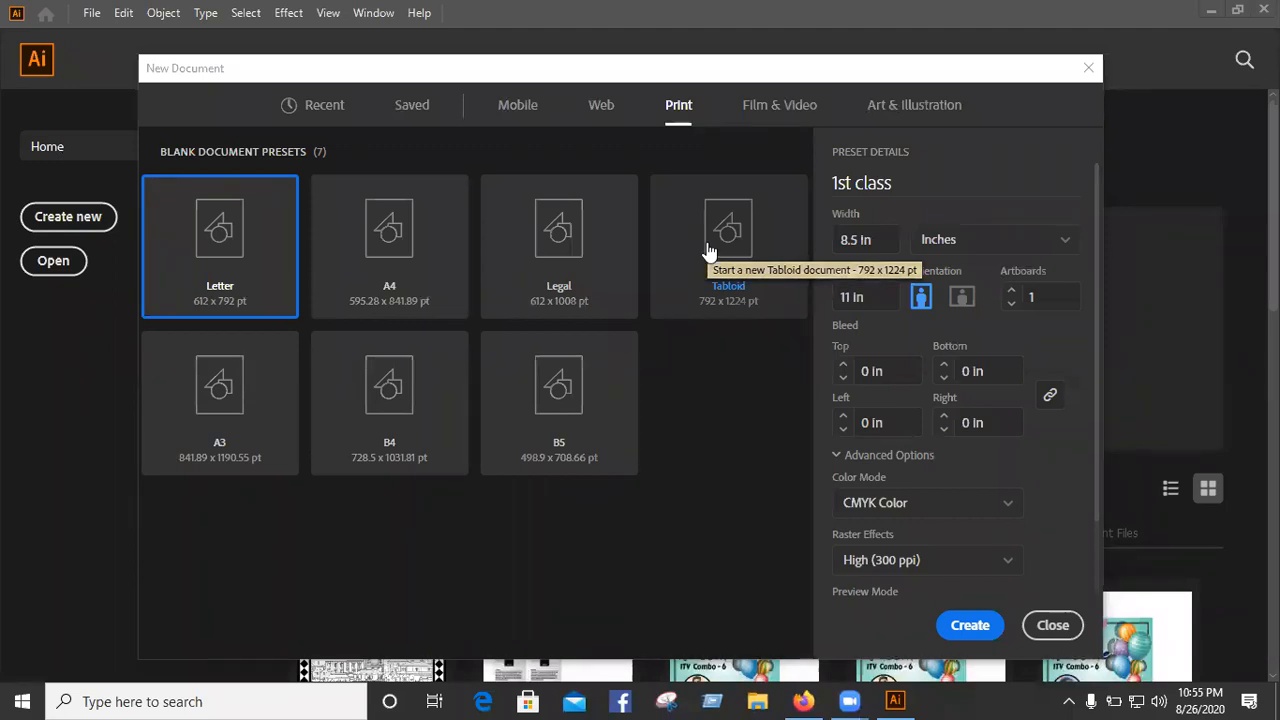
{"action": "left_click", "coordinate": [972, 627]}
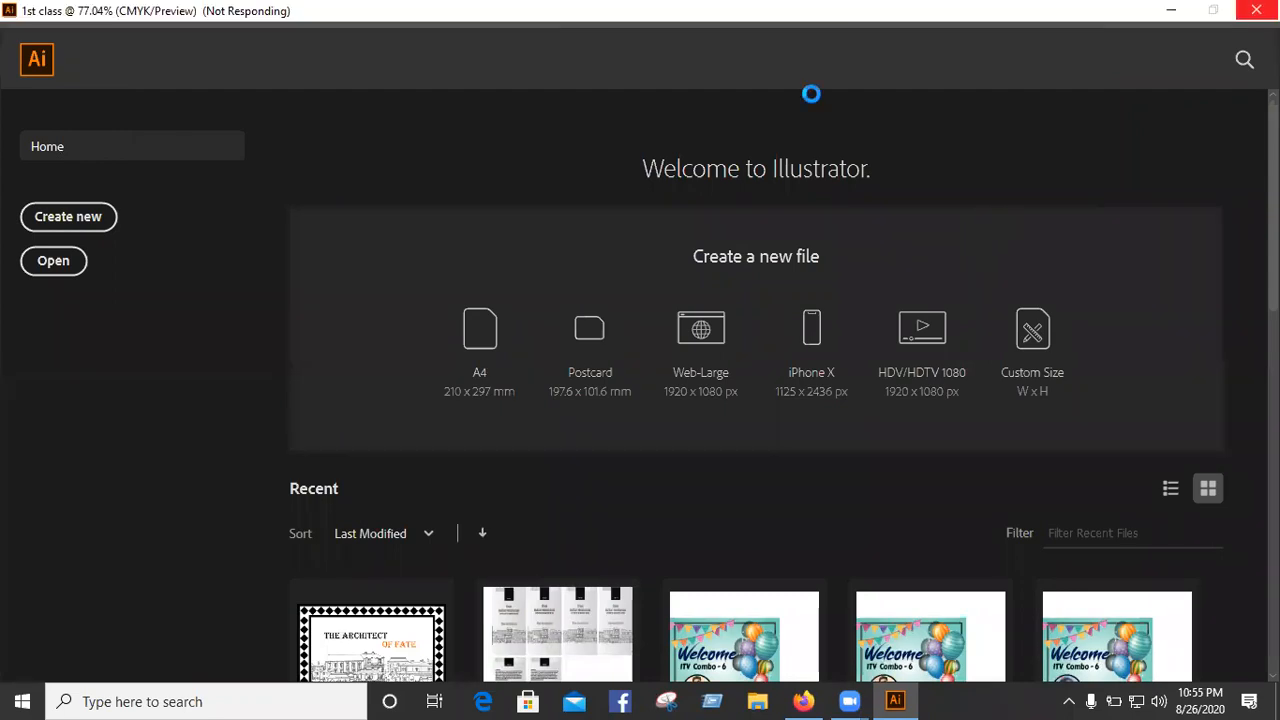
Step: Close the floating Color panel and display the toolbar in two columns
{"action": "mouse_move", "coordinate": [907, 703]}
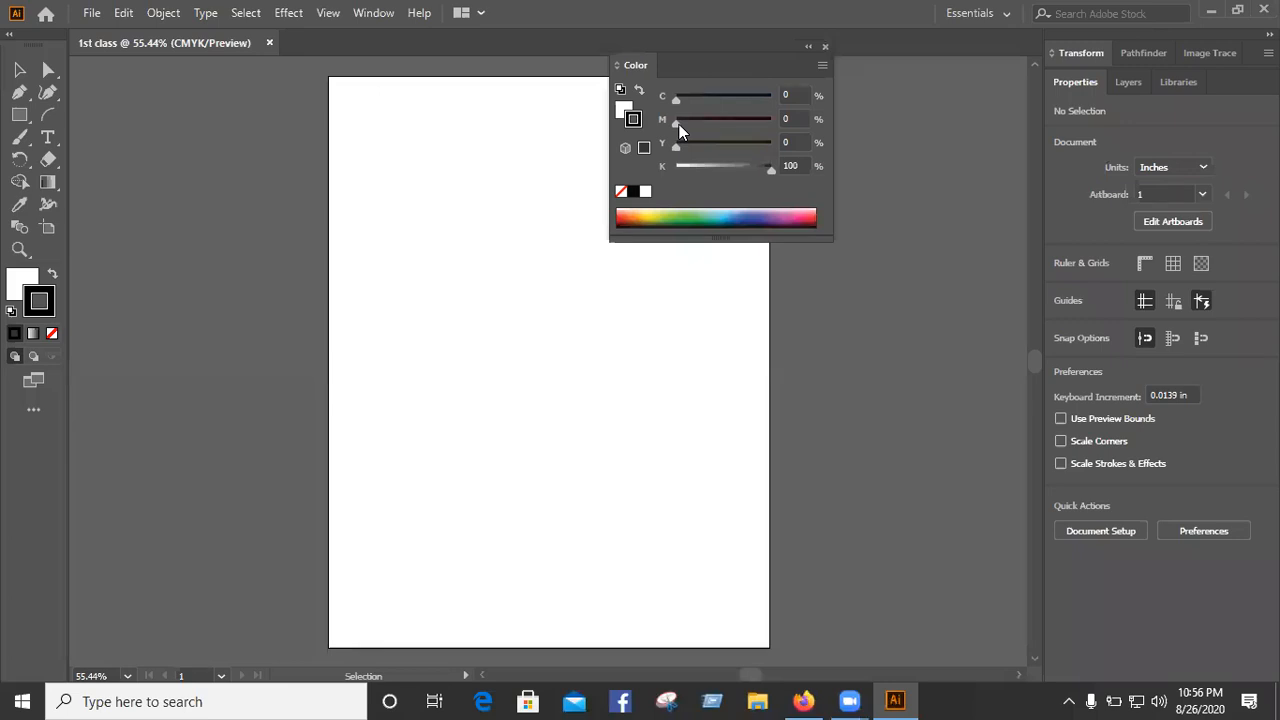
{"action": "left_click_drag", "start_coordinate": [823, 61], "coordinate": [877, 277]}
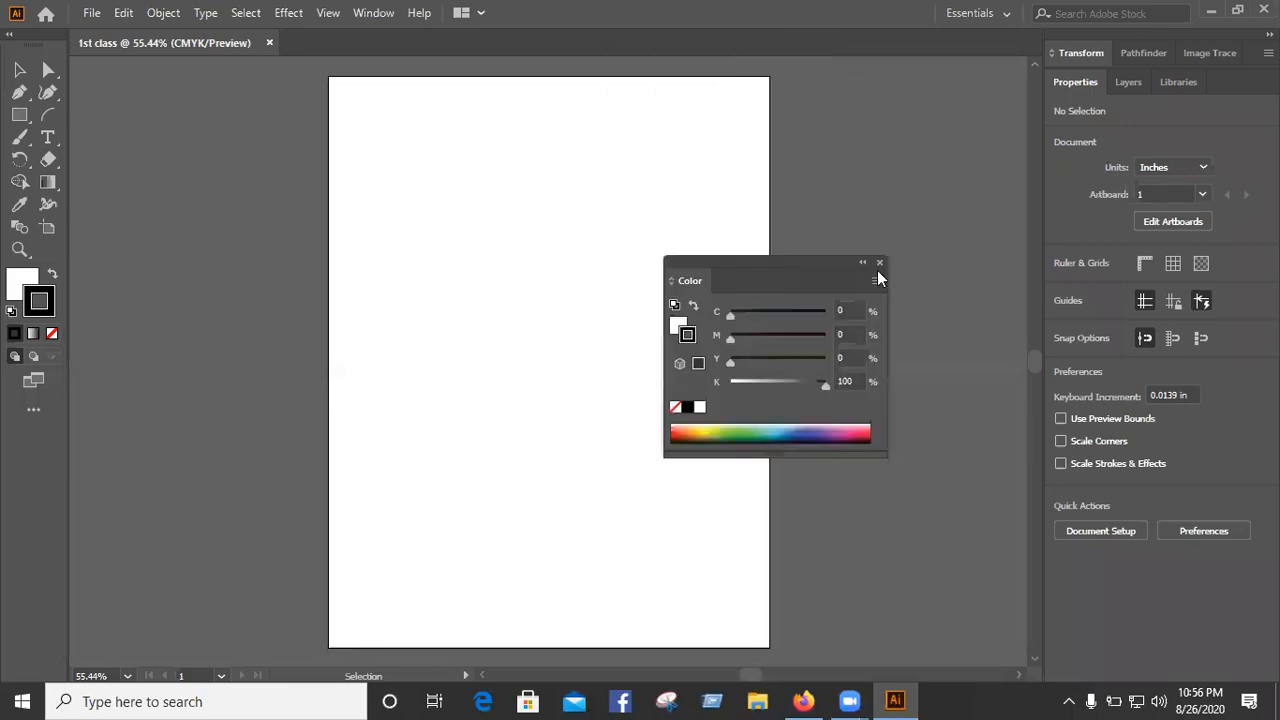
{"action": "left_click", "coordinate": [878, 263]}
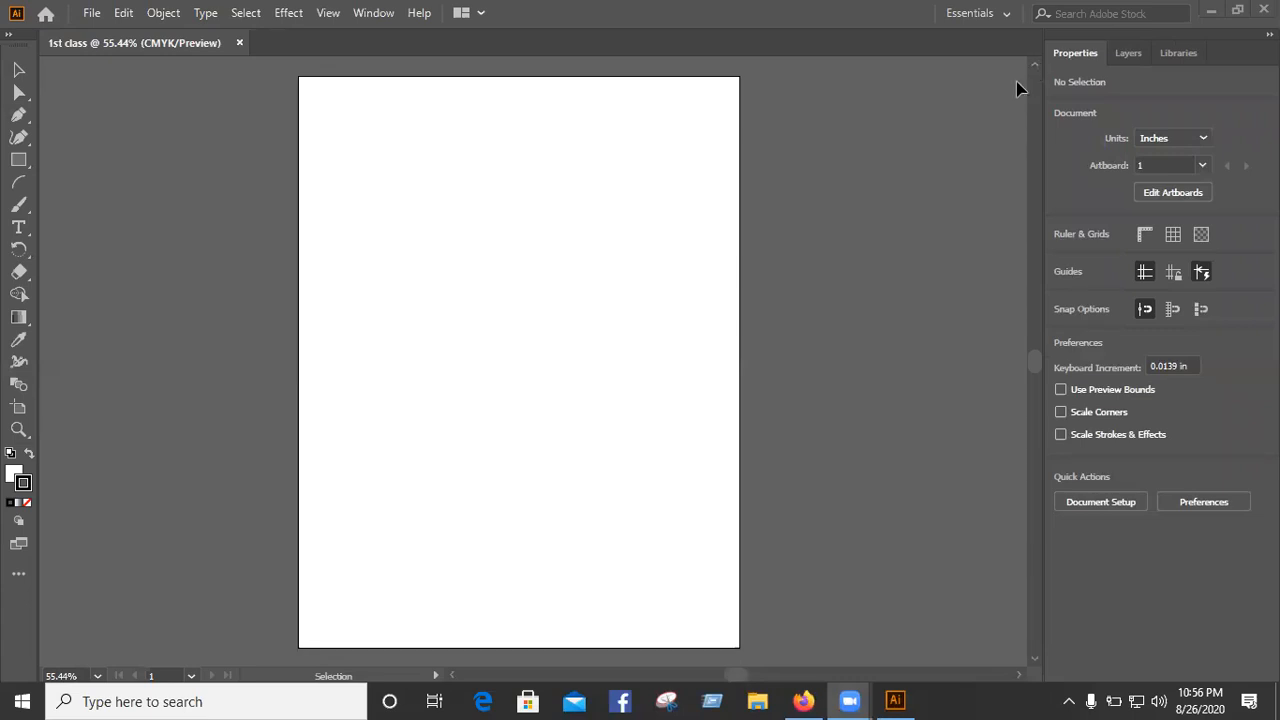
{"action": "left_click", "coordinate": [8, 38]}
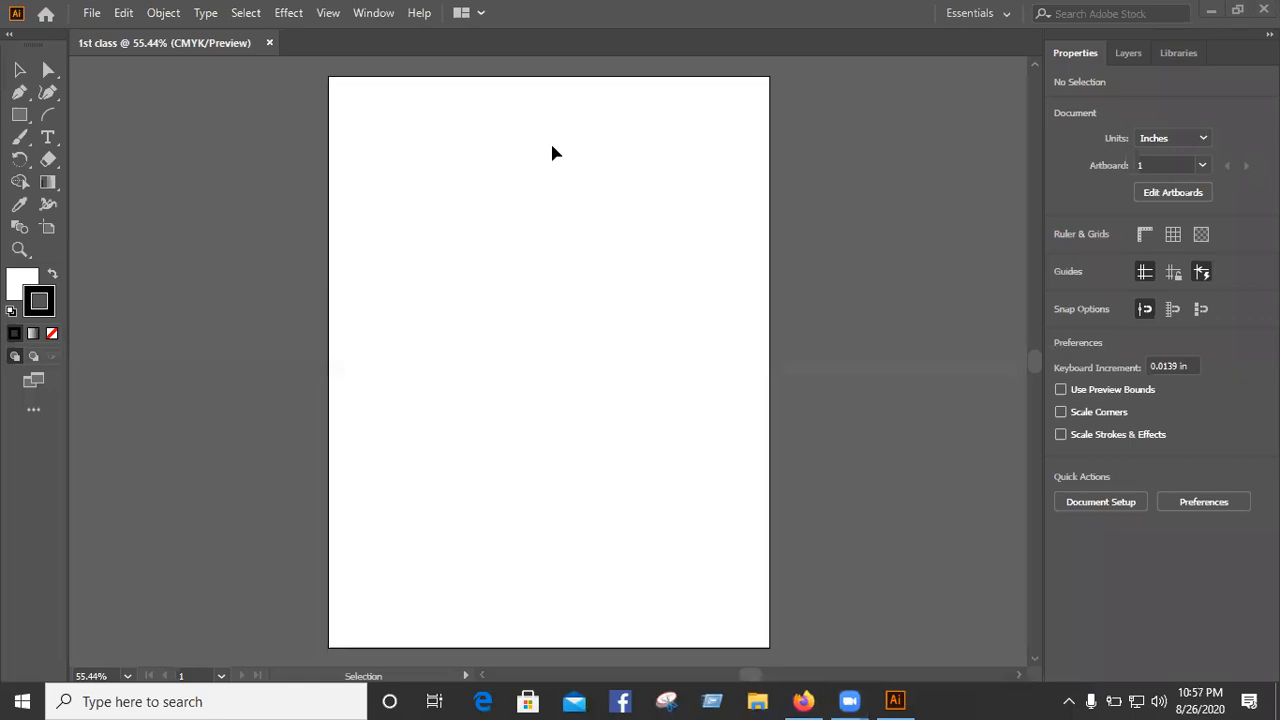
Step: Activate the Artboard tool to view the artboard's settings, and return to the Selection tool
{"action": "left_click", "coordinate": [18, 70]}
{"action": "left_click", "coordinate": [52, 230]}
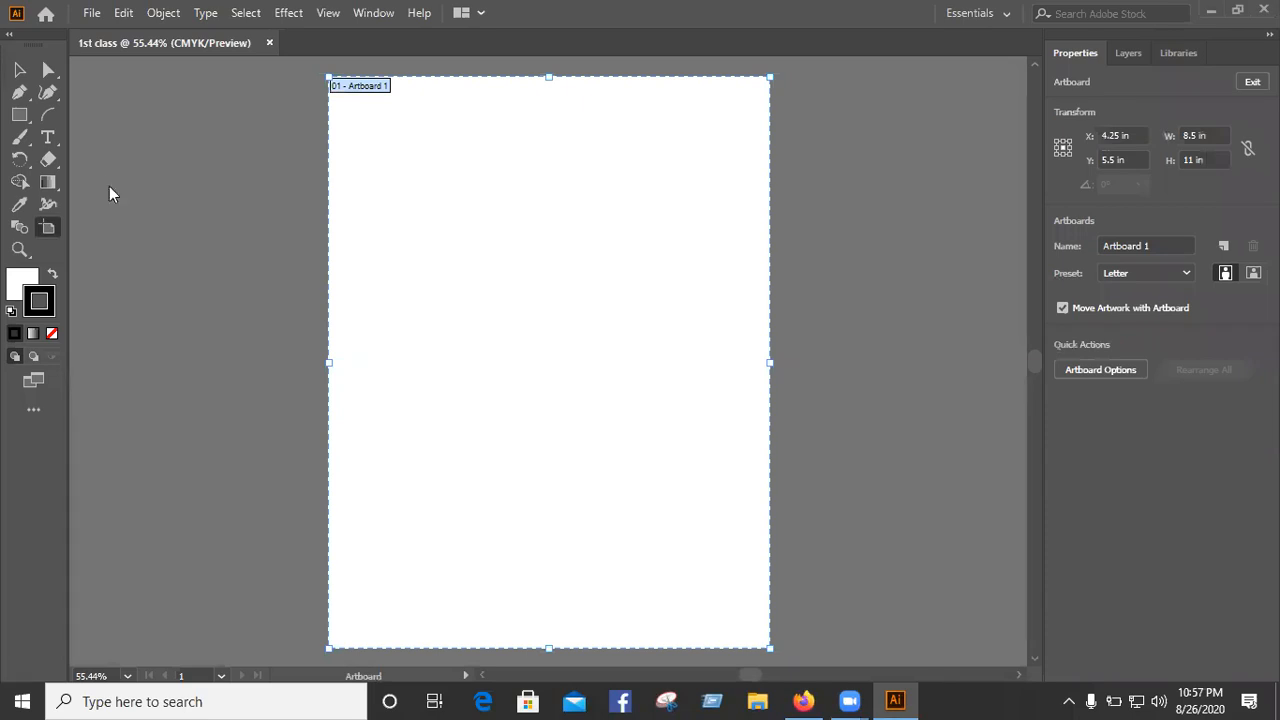
{"action": "left_click", "coordinate": [18, 72]}
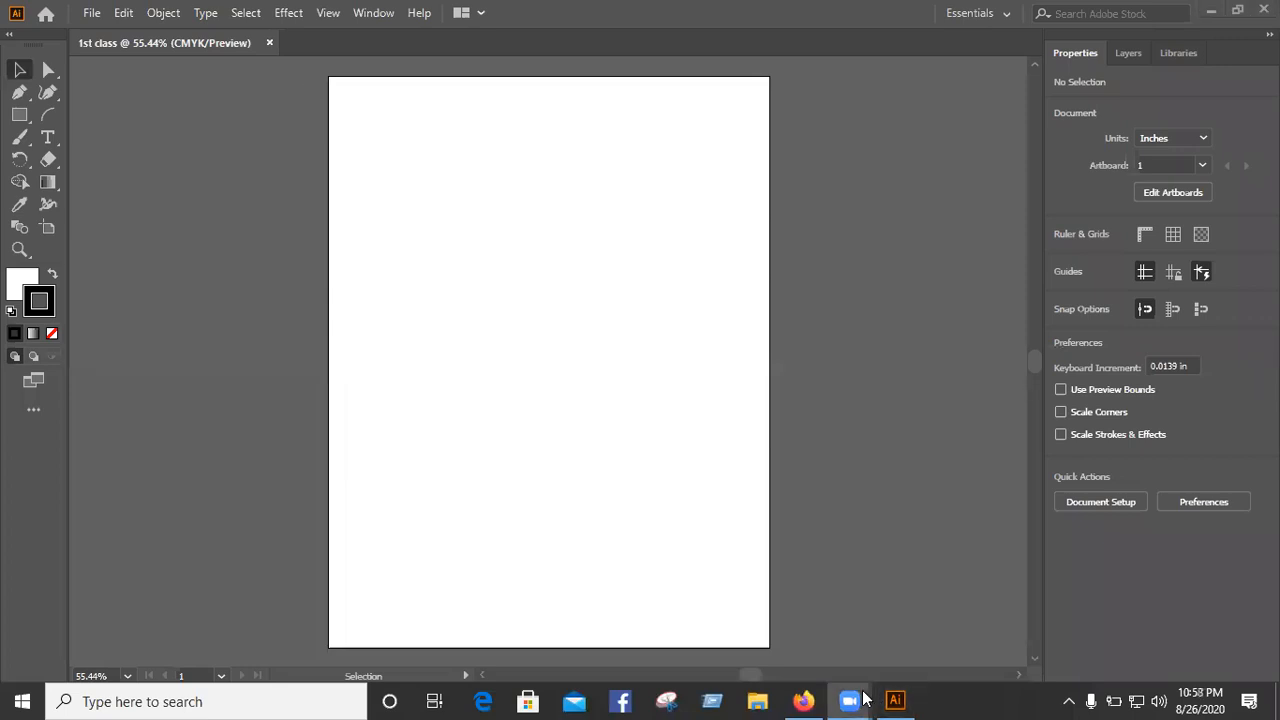
Step: Start another new document, review its name, width, height, units and advanced options, and close the setup without creating it
{"action": "left_click", "coordinate": [92, 14]}
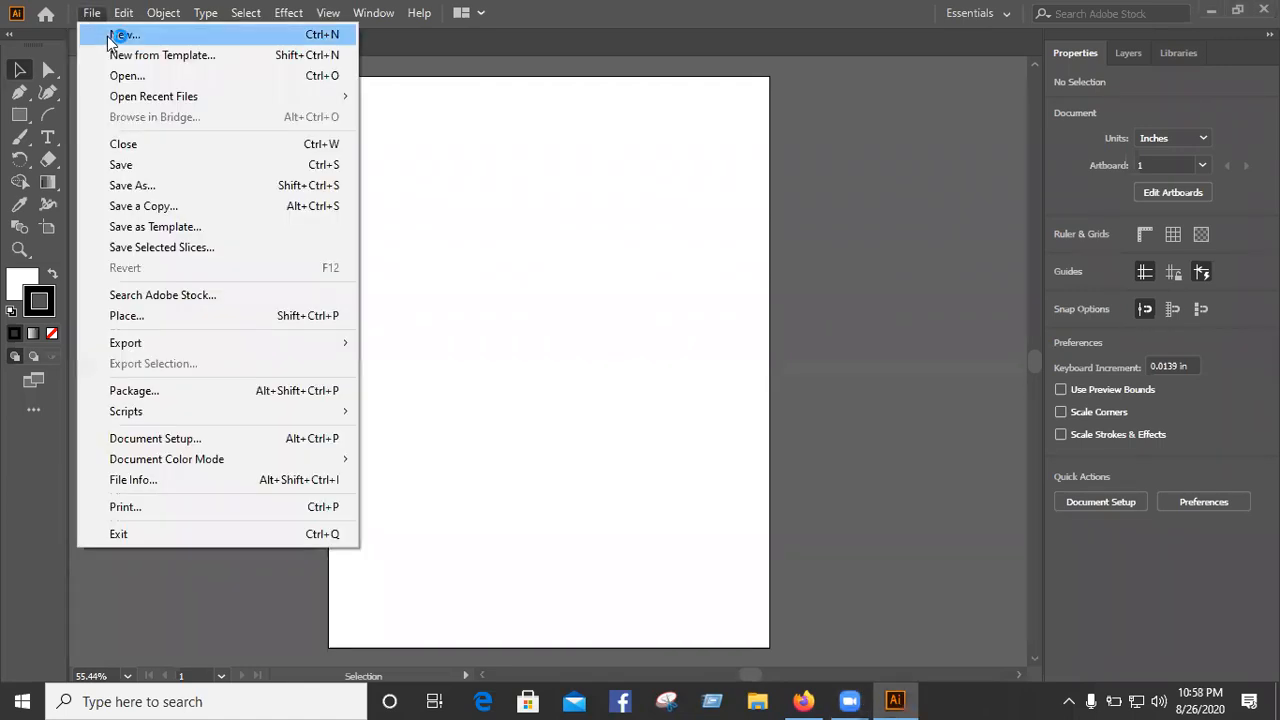
{"action": "left_click", "coordinate": [111, 36]}
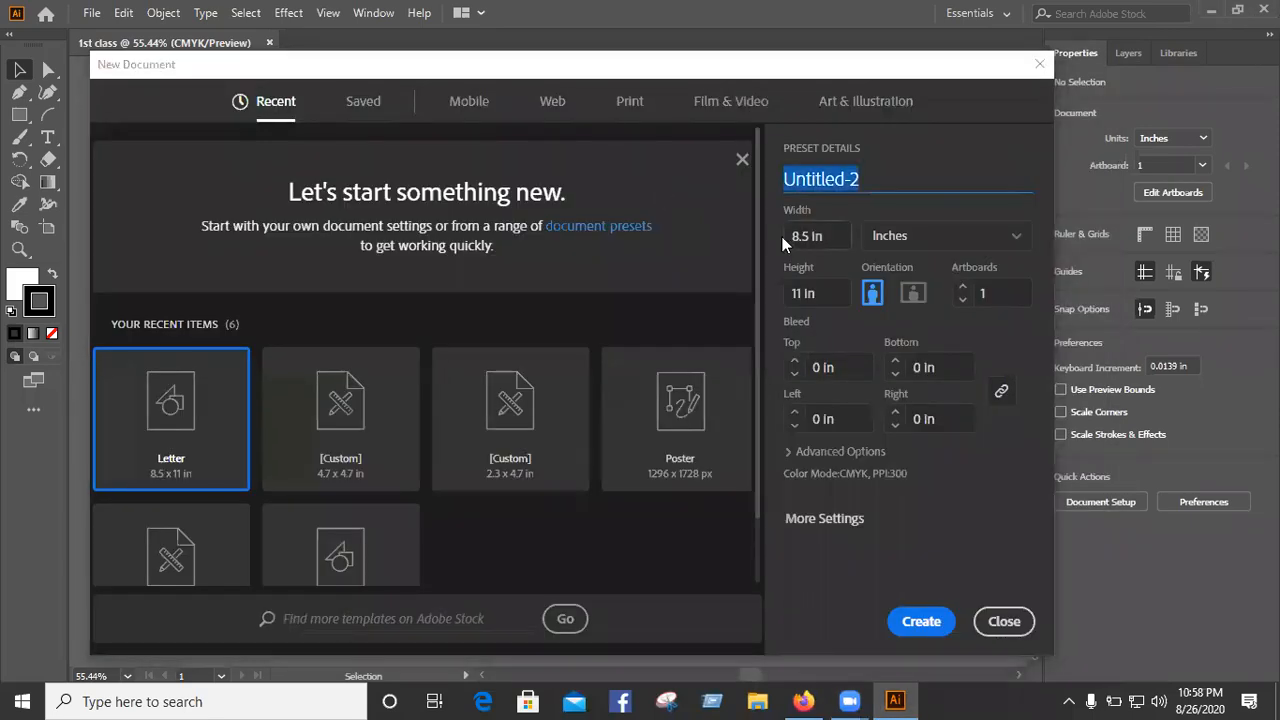
{"action": "key", "text": "Tab"}
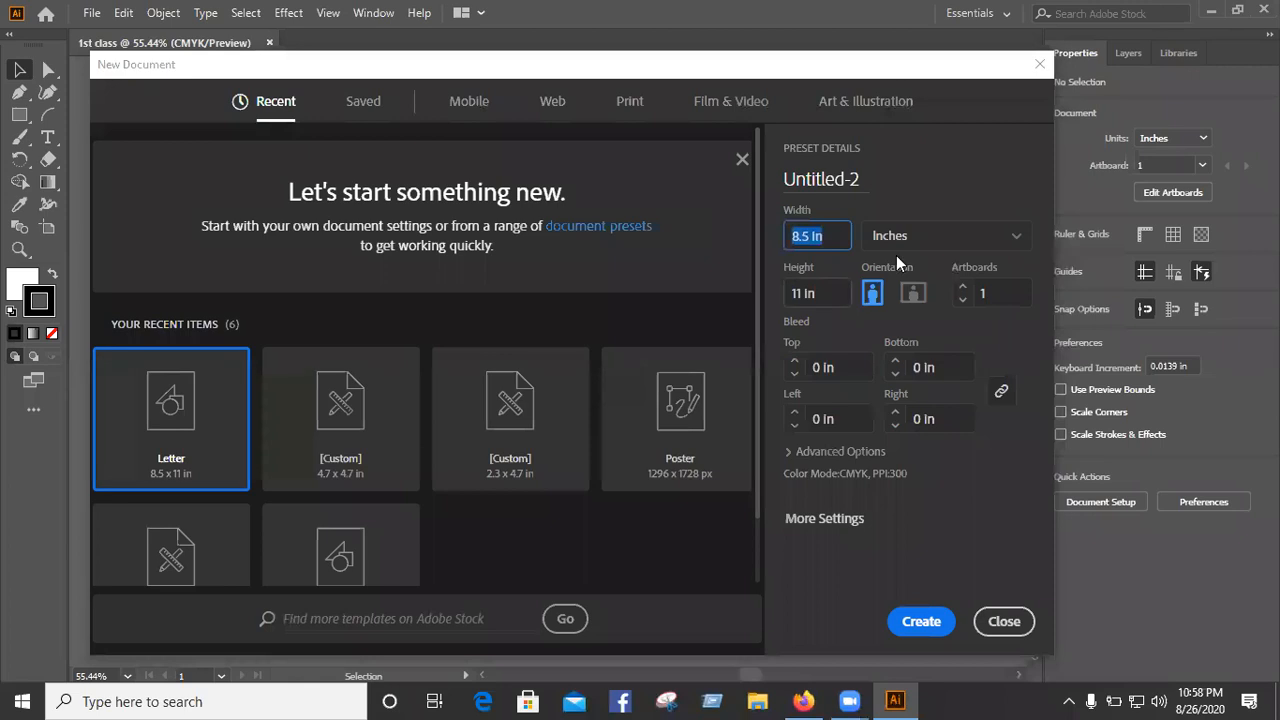
{"action": "key", "text": "Tab"}
{"action": "left_click", "coordinate": [945, 235]}
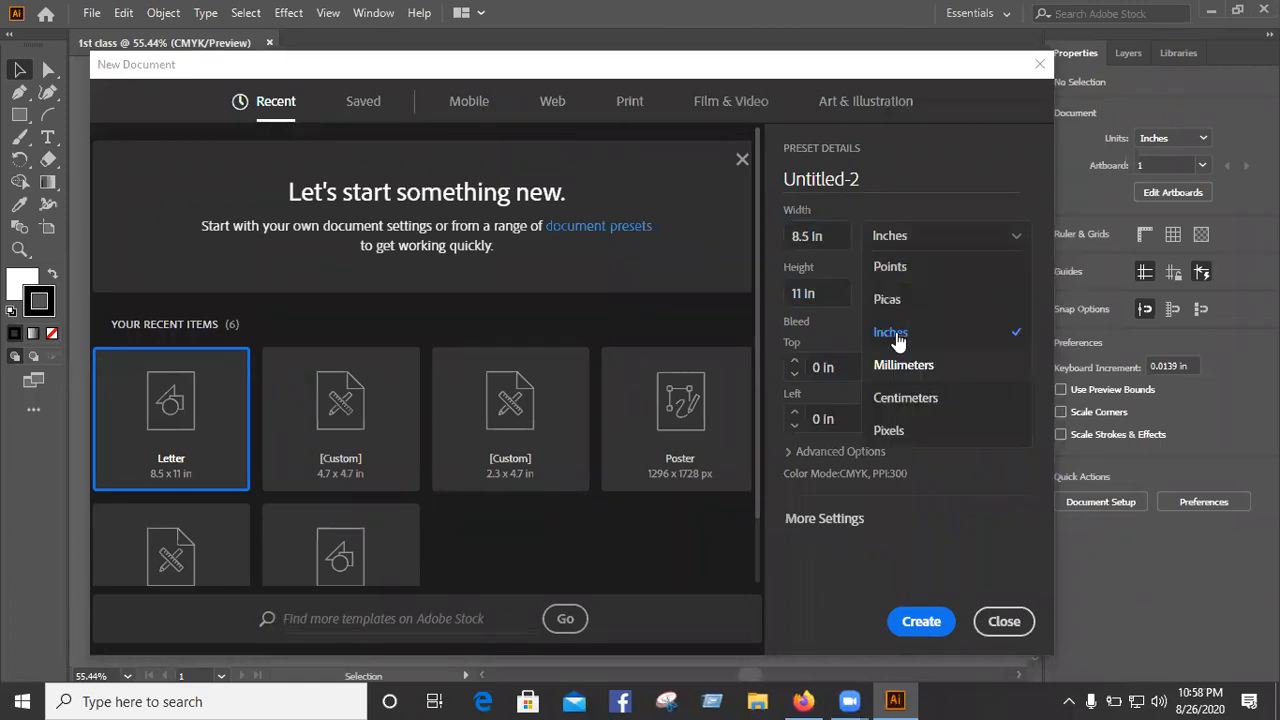
{"action": "left_click", "coordinate": [894, 332]}
{"action": "left_click", "coordinate": [792, 237]}
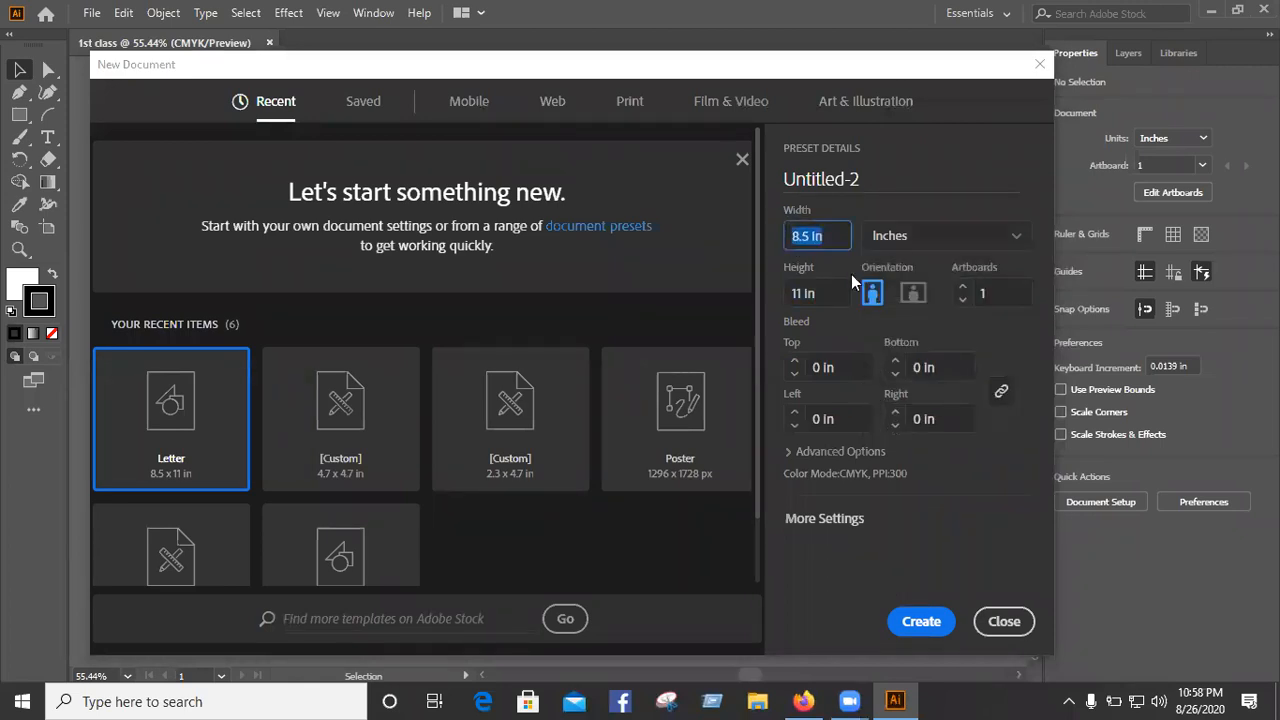
{"action": "key", "text": "Tab"}
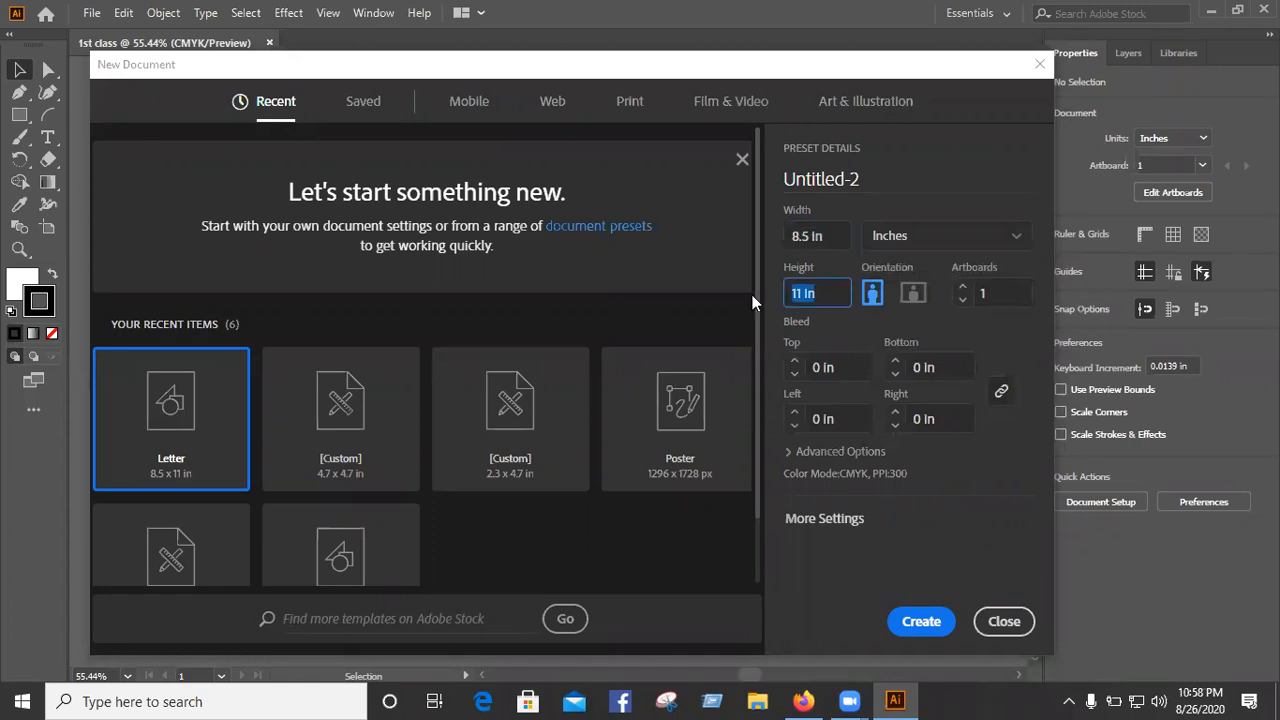
{"action": "left_click", "coordinate": [800, 458]}
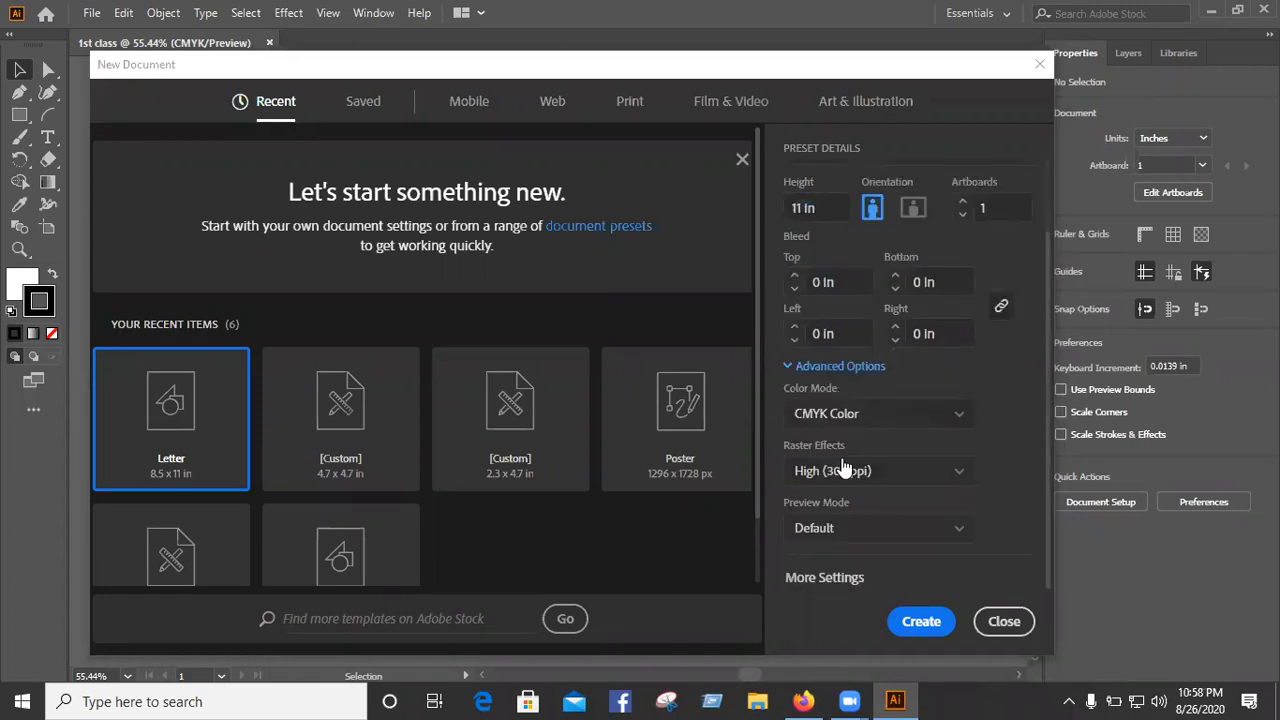
{"action": "left_click", "coordinate": [930, 624]}
{"action": "left_click", "coordinate": [1005, 622]}
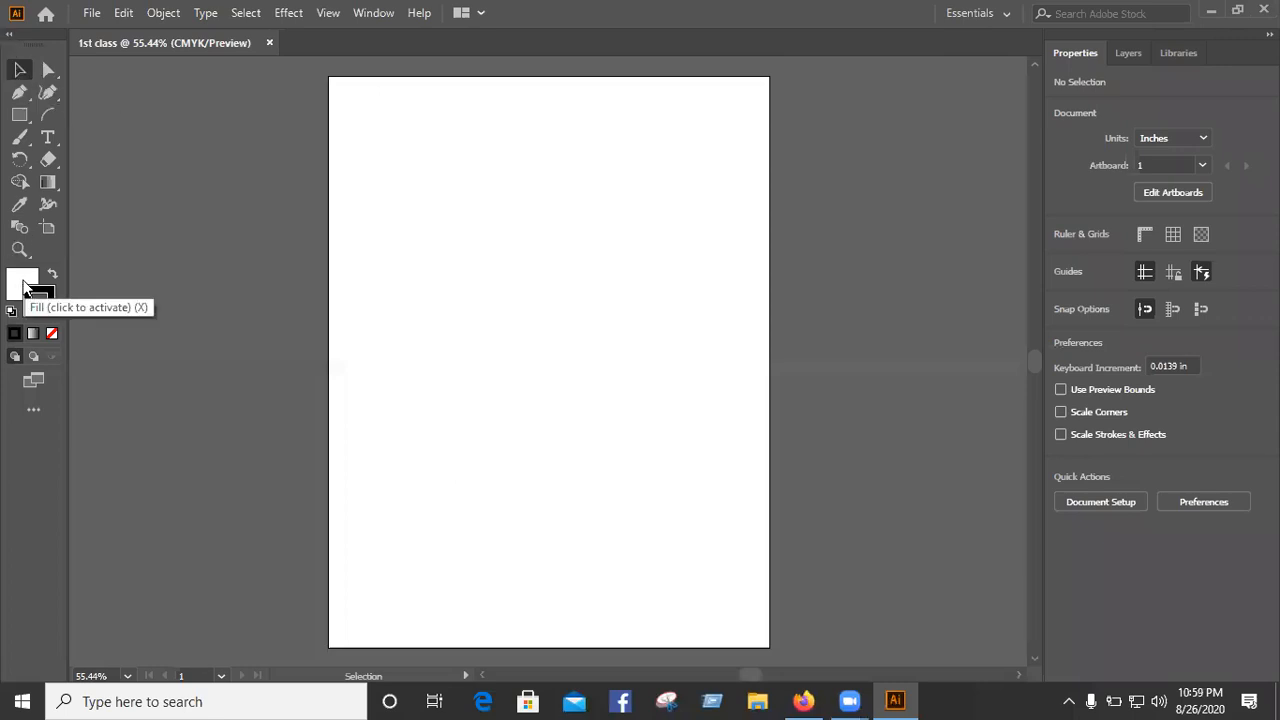
Step: Make the stroke color active instead of the fill
{"action": "left_click", "coordinate": [45, 302]}
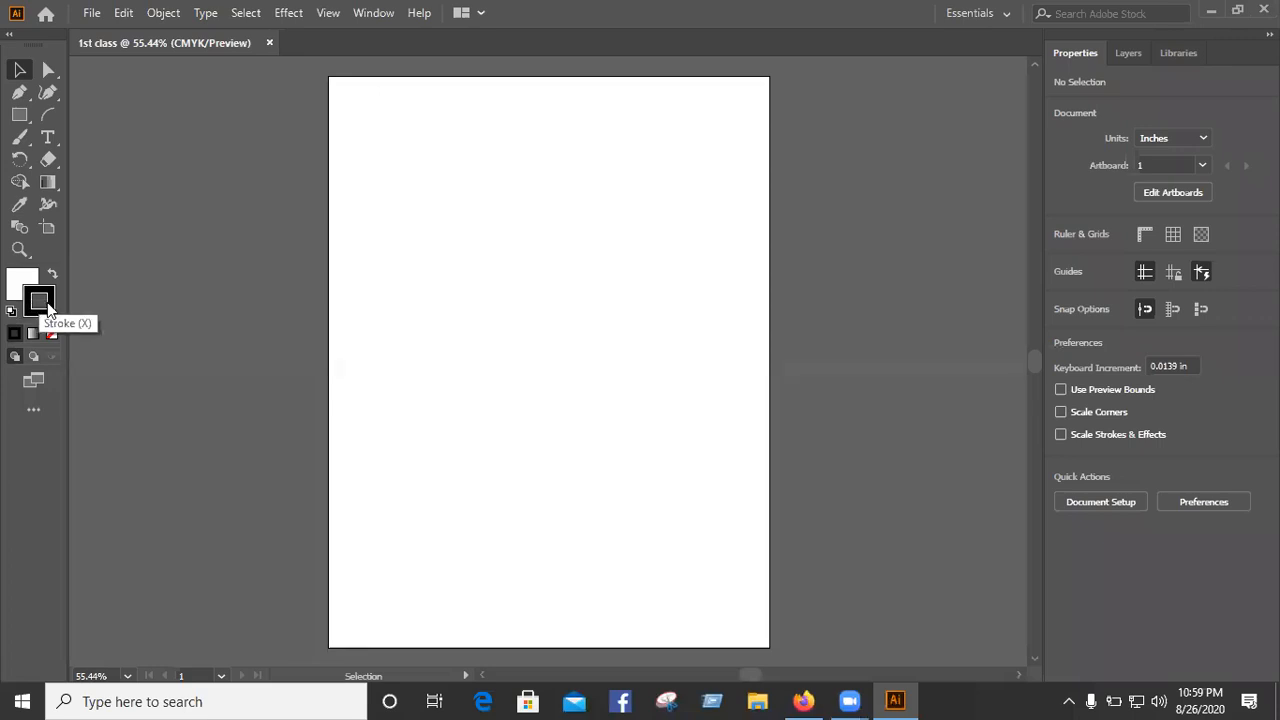
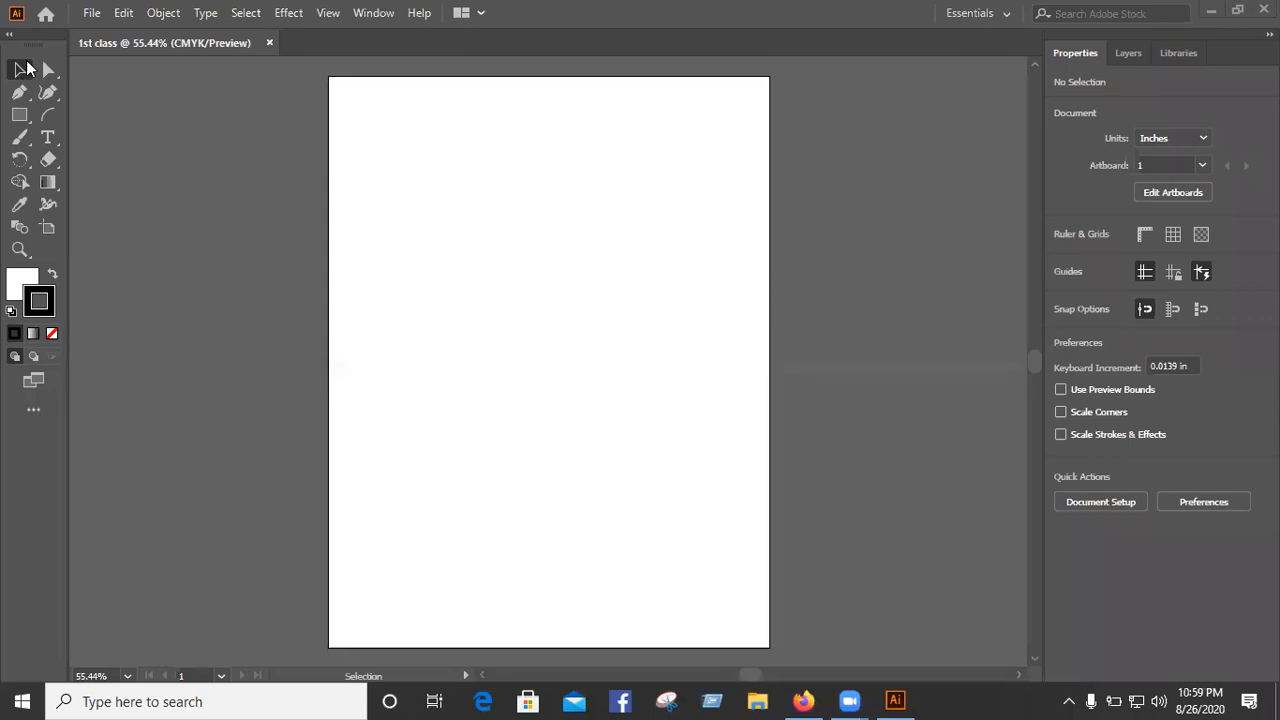
{"action": "left_click", "coordinate": [385, 199]}
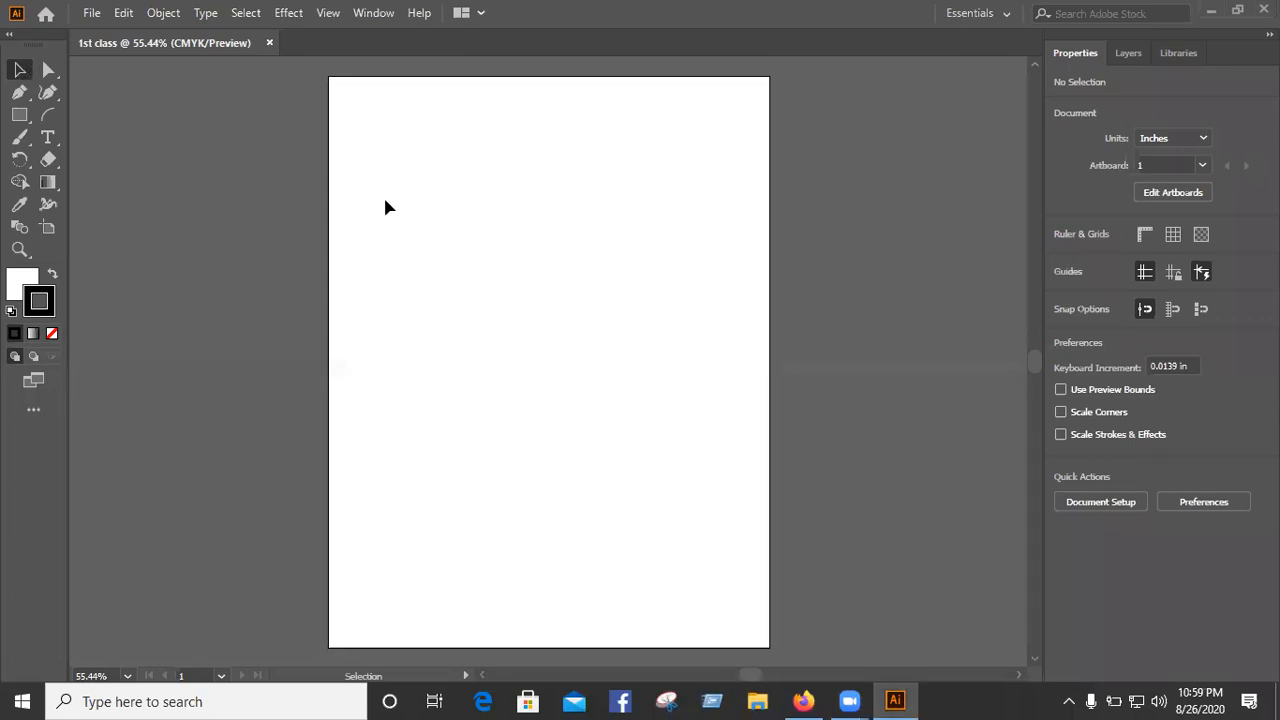
Step: Examine the shape tools grouped with the Rectangle tool and switch to the Rounded Rectangle Tool
{"action": "left_click", "coordinate": [20, 115]}
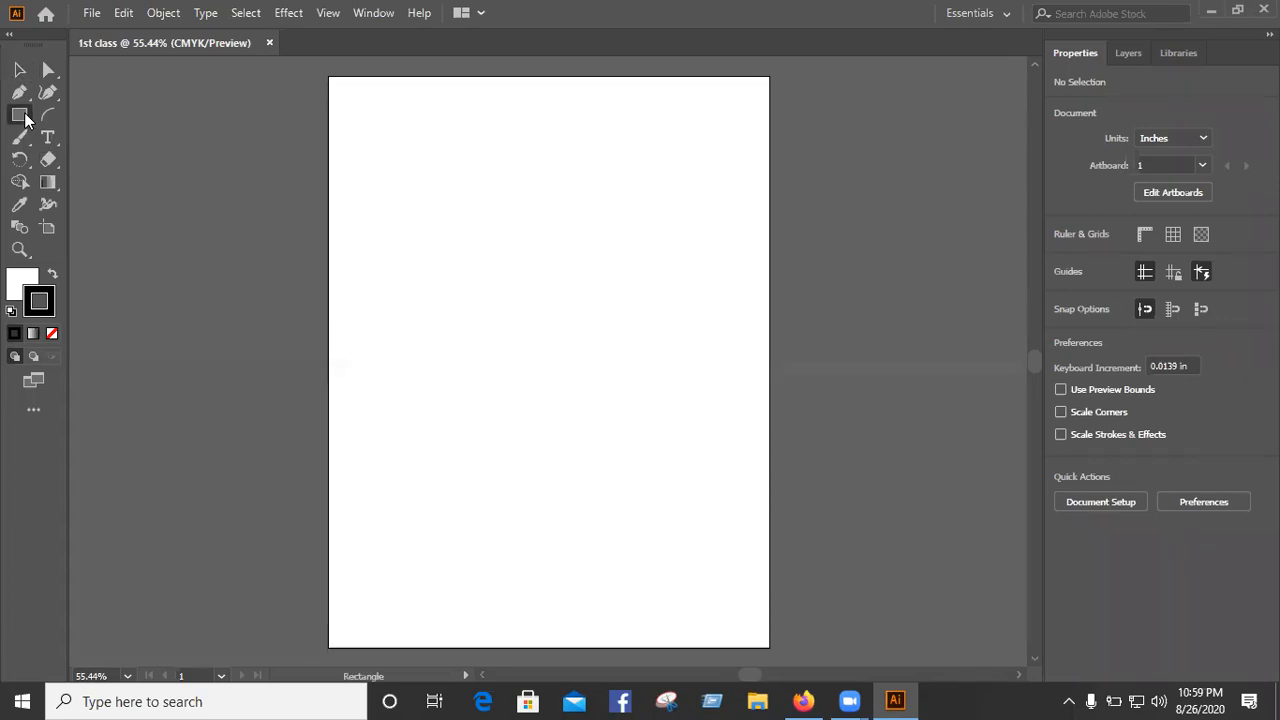
{"action": "left_click", "coordinate": [20, 115]}
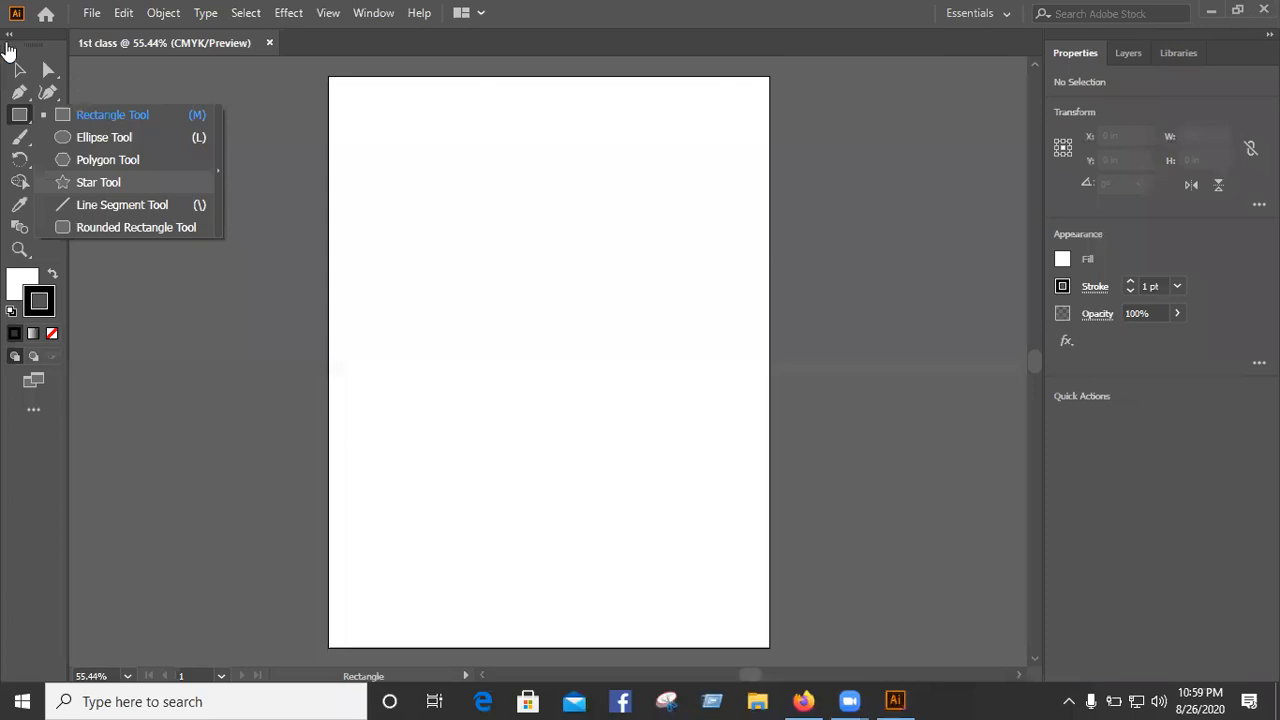
{"action": "left_click", "coordinate": [16, 67]}
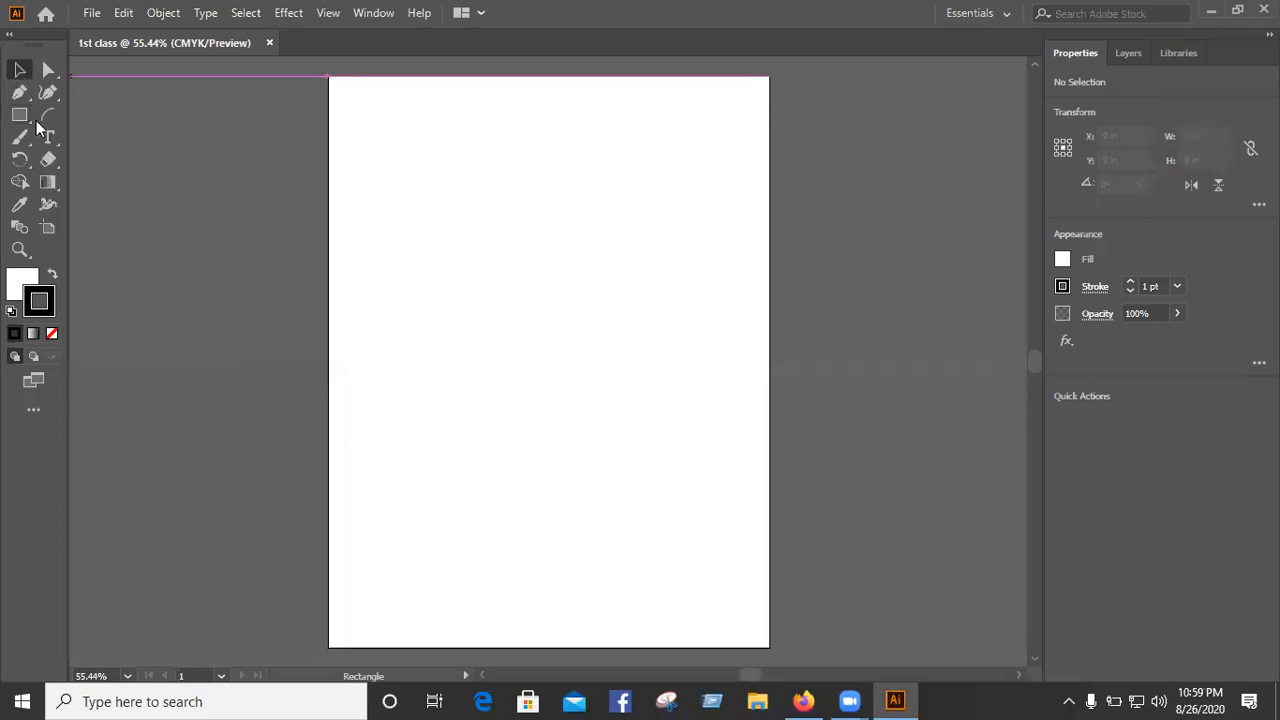
{"action": "left_click", "coordinate": [18, 117]}
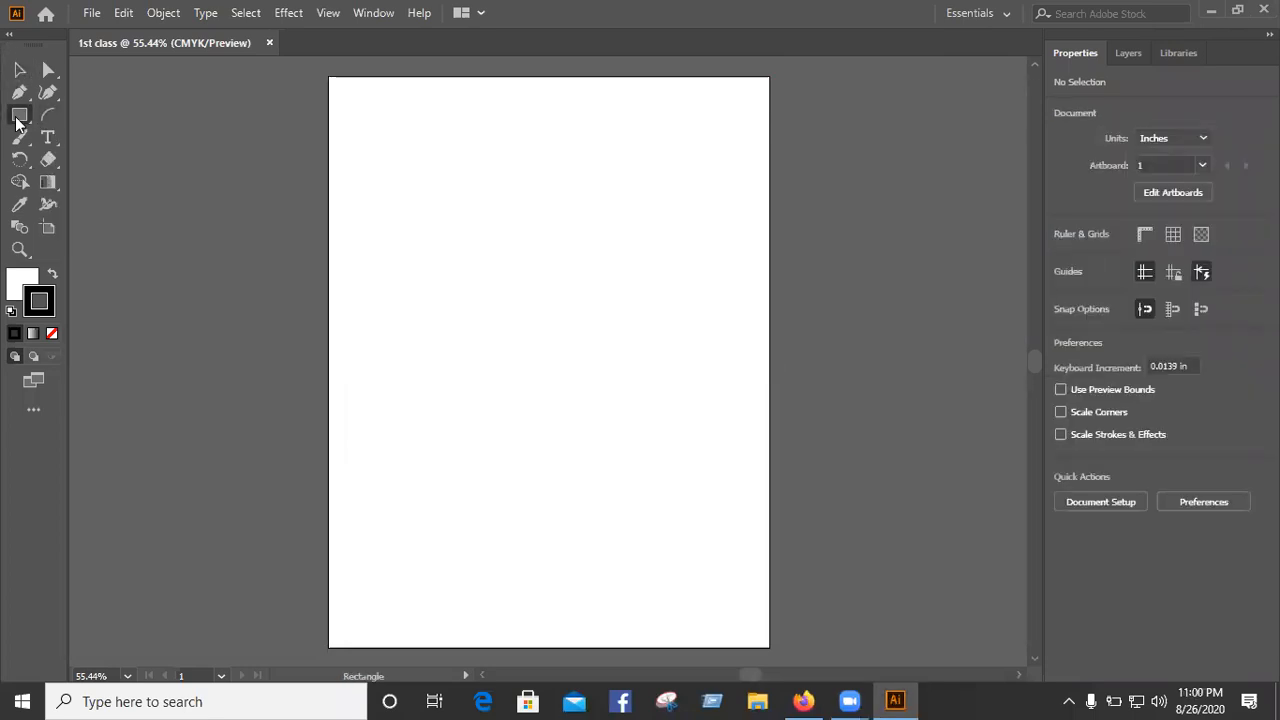
{"action": "right_click", "coordinate": [16, 118]}
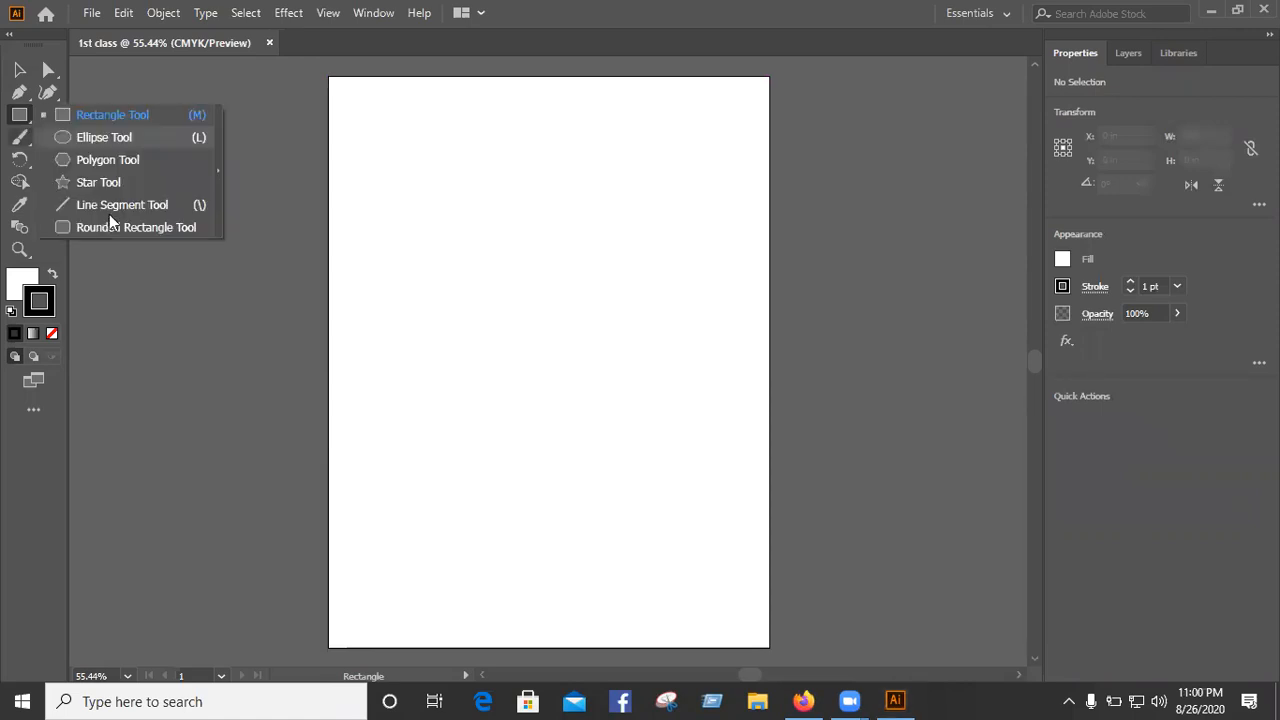
{"action": "left_click", "coordinate": [107, 228]}
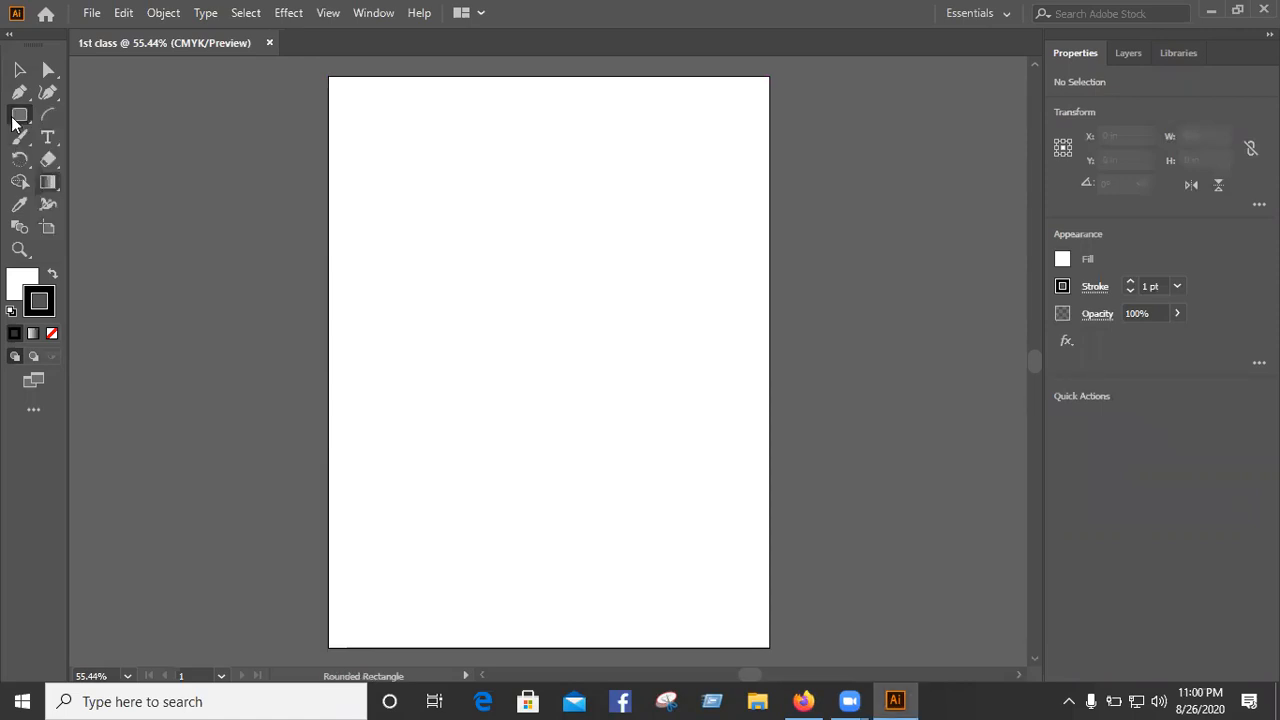
{"action": "right_click", "coordinate": [15, 121]}
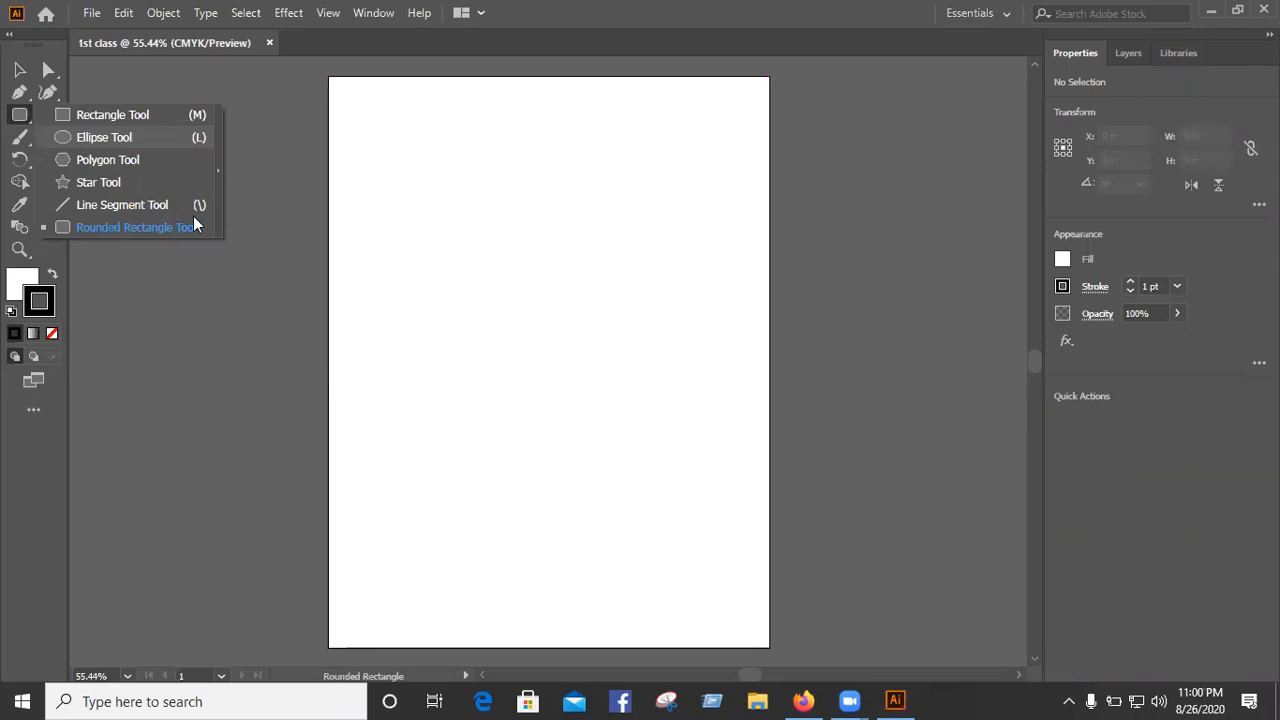
Step: Look through the complete list of available tools, from the Select group down to the Navigate group
{"action": "left_click", "coordinate": [36, 414]}
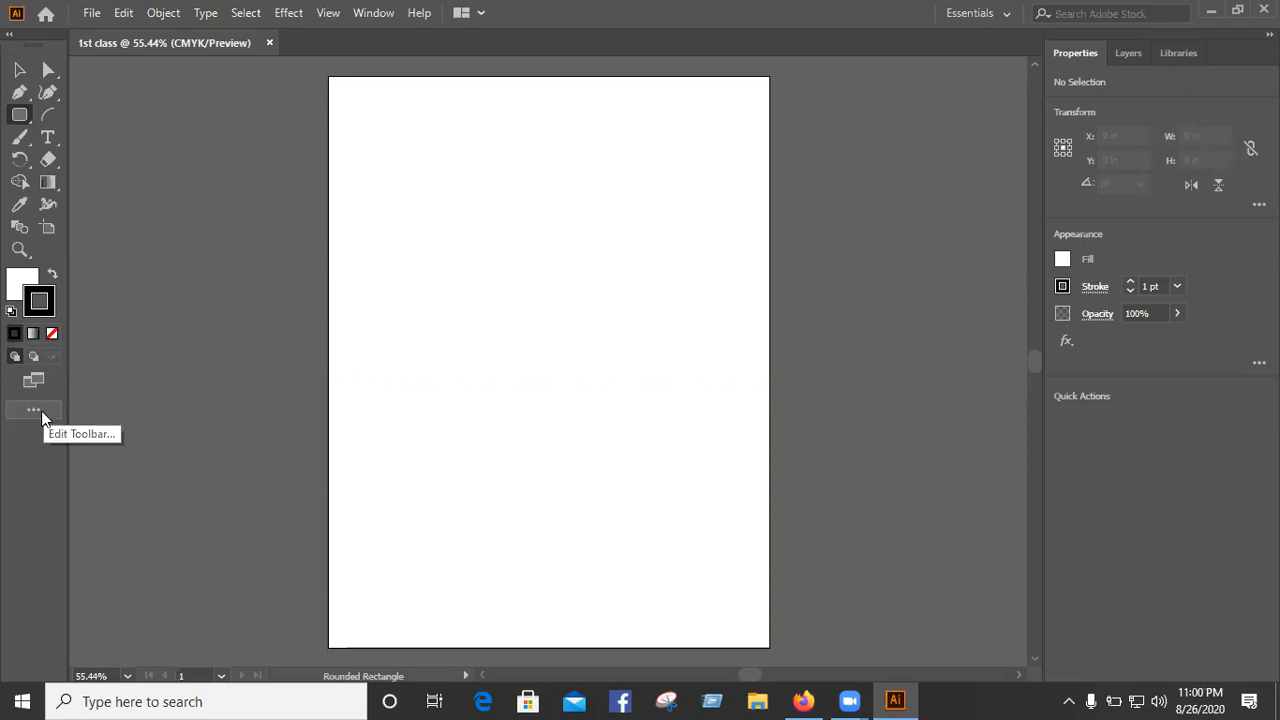
{"action": "left_click", "coordinate": [42, 409]}
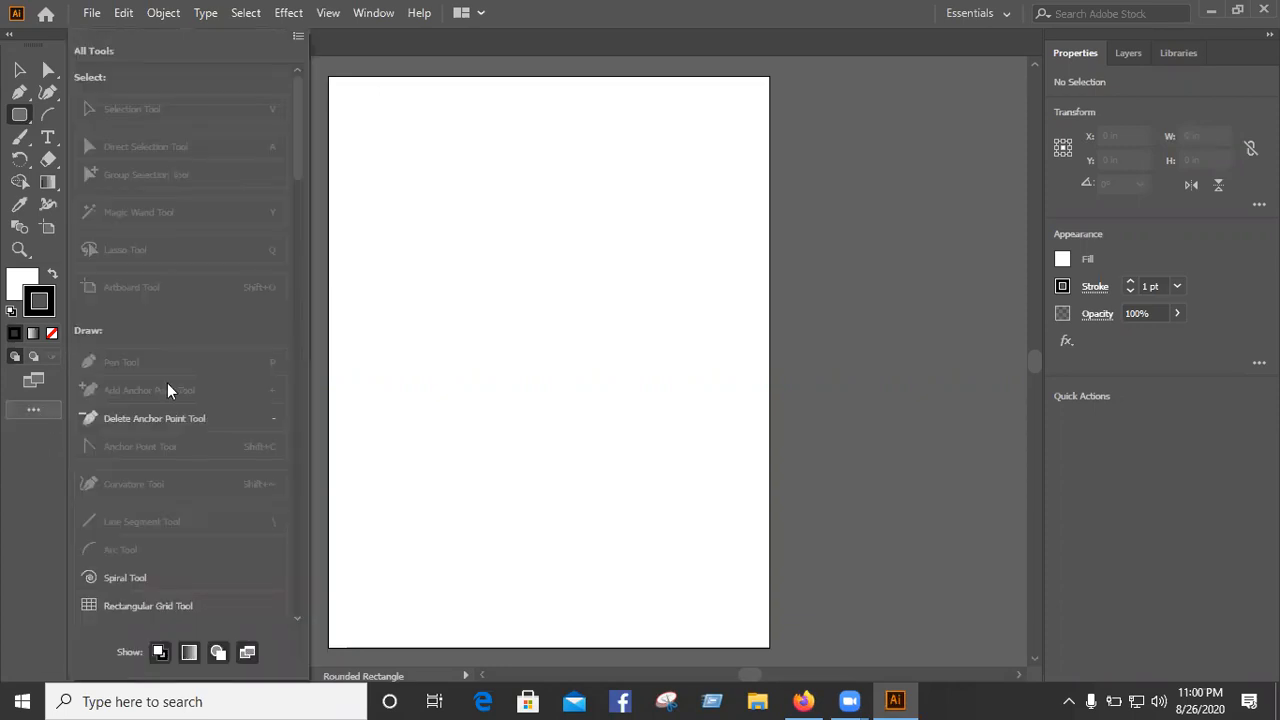
{"action": "scroll", "coordinate": [180, 486], "scroll_direction": "down", "scroll_amount": 5}
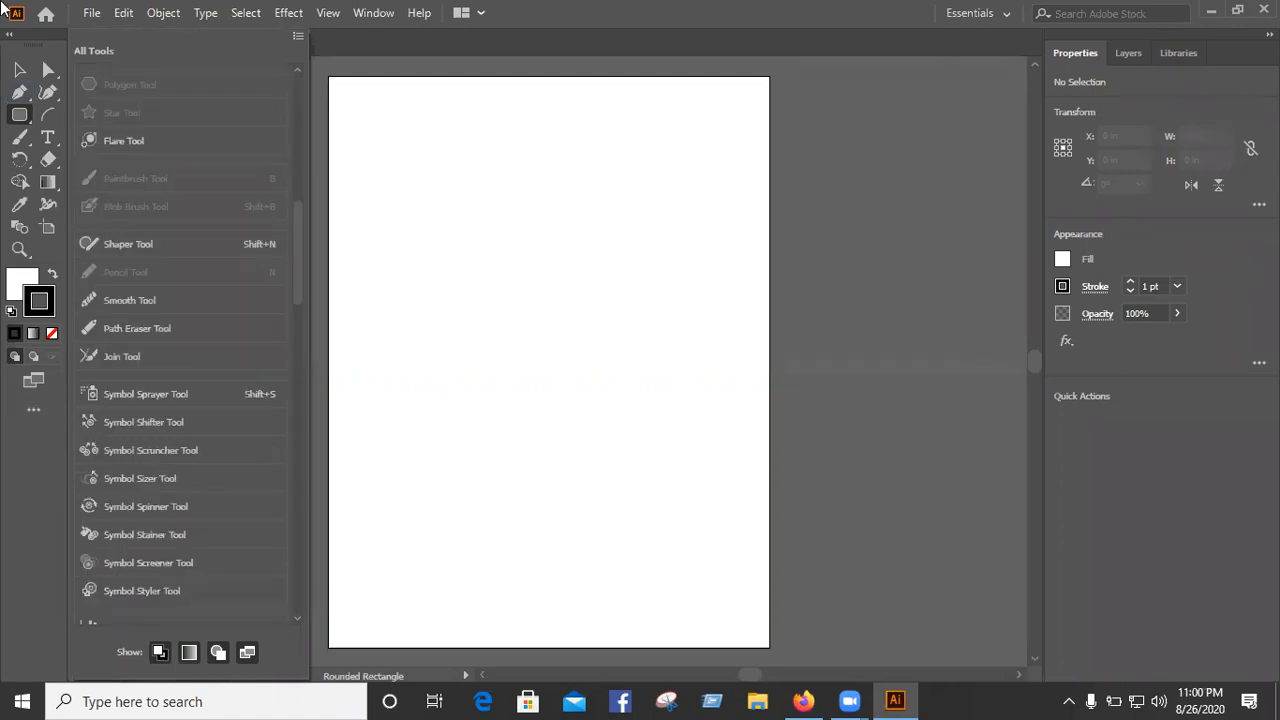
{"action": "scroll", "coordinate": [180, 486], "scroll_direction": "down", "scroll_amount": 3}
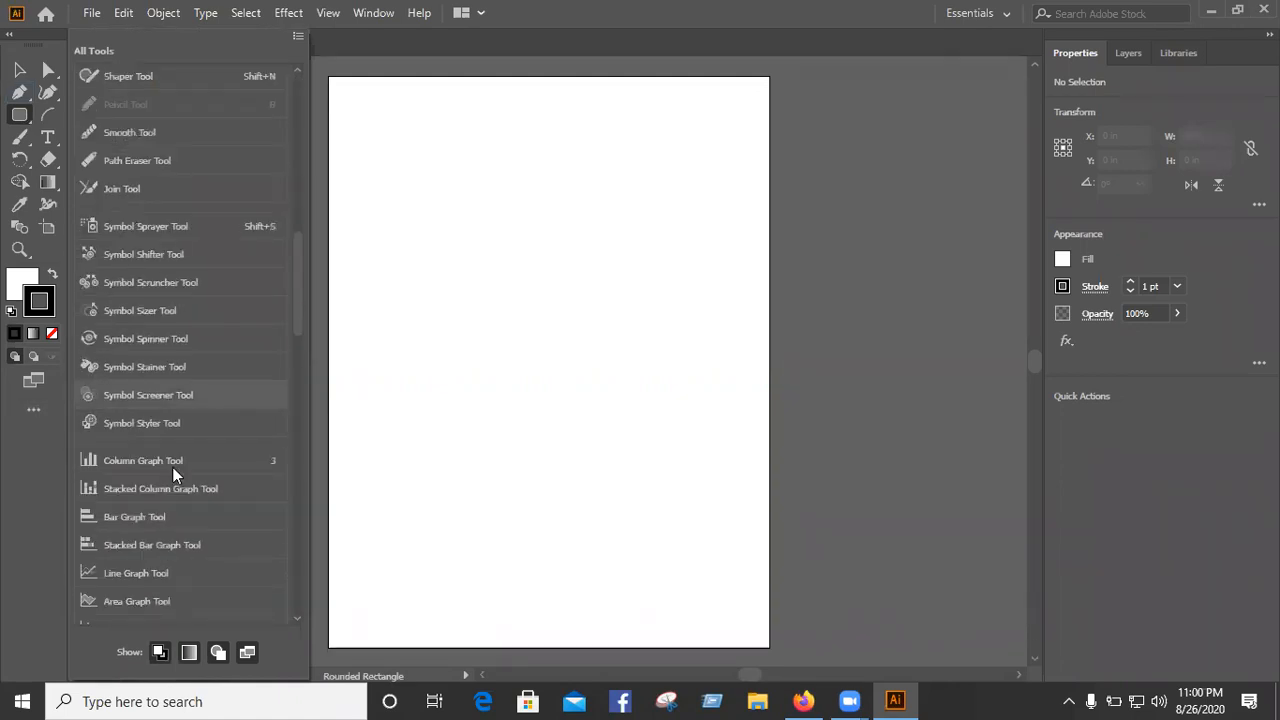
{"action": "scroll", "coordinate": [178, 475], "scroll_direction": "down", "scroll_amount": 6}
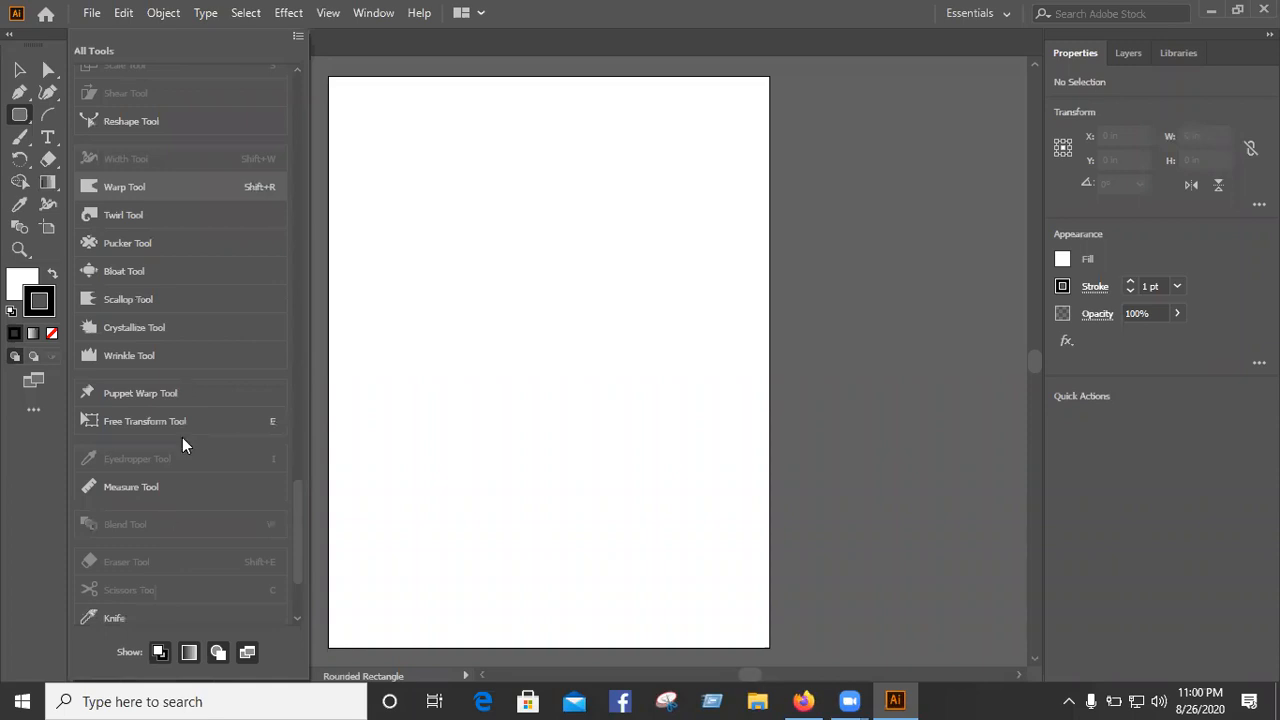
{"action": "scroll", "coordinate": [185, 480], "scroll_direction": "down", "scroll_amount": 3}
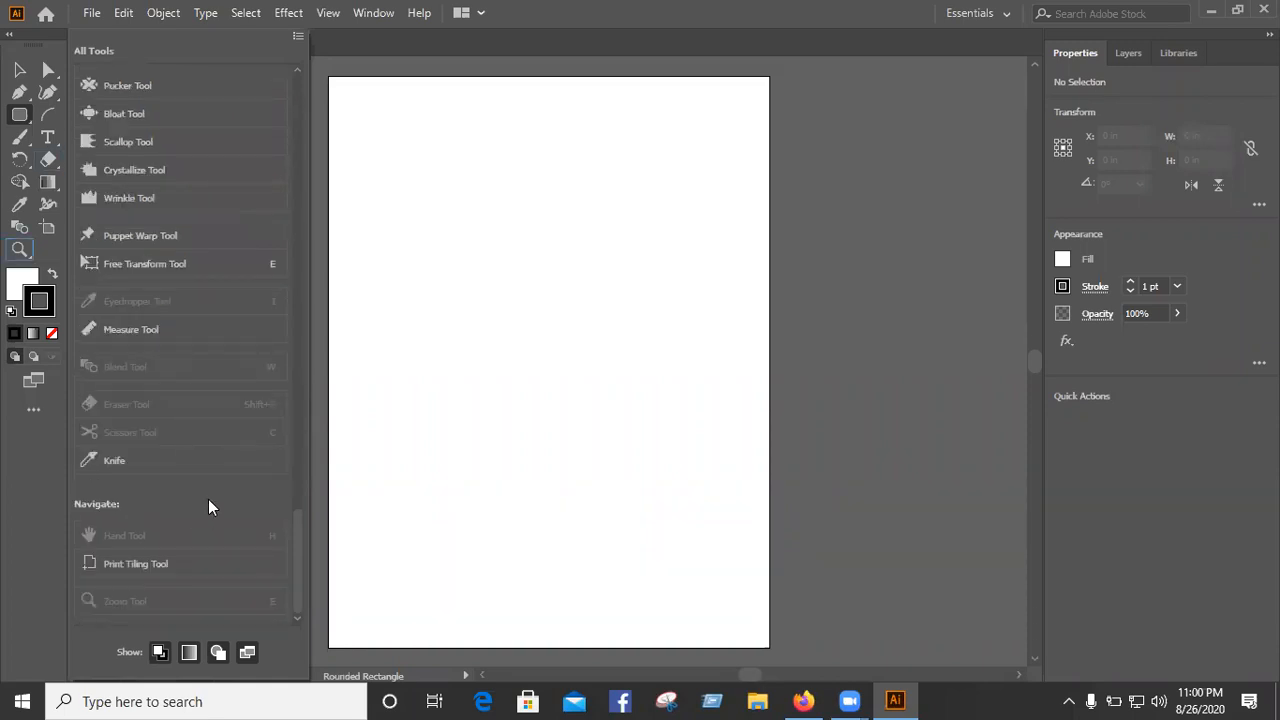
Step: Add the Polar Grid Tool from the full tool list to the toolbar's Arc Tool group and check that group
{"action": "scroll", "coordinate": [208, 508], "scroll_direction": "up", "scroll_amount": 5}
{"action": "scroll", "coordinate": [209, 501], "scroll_direction": "up", "scroll_amount": 6}
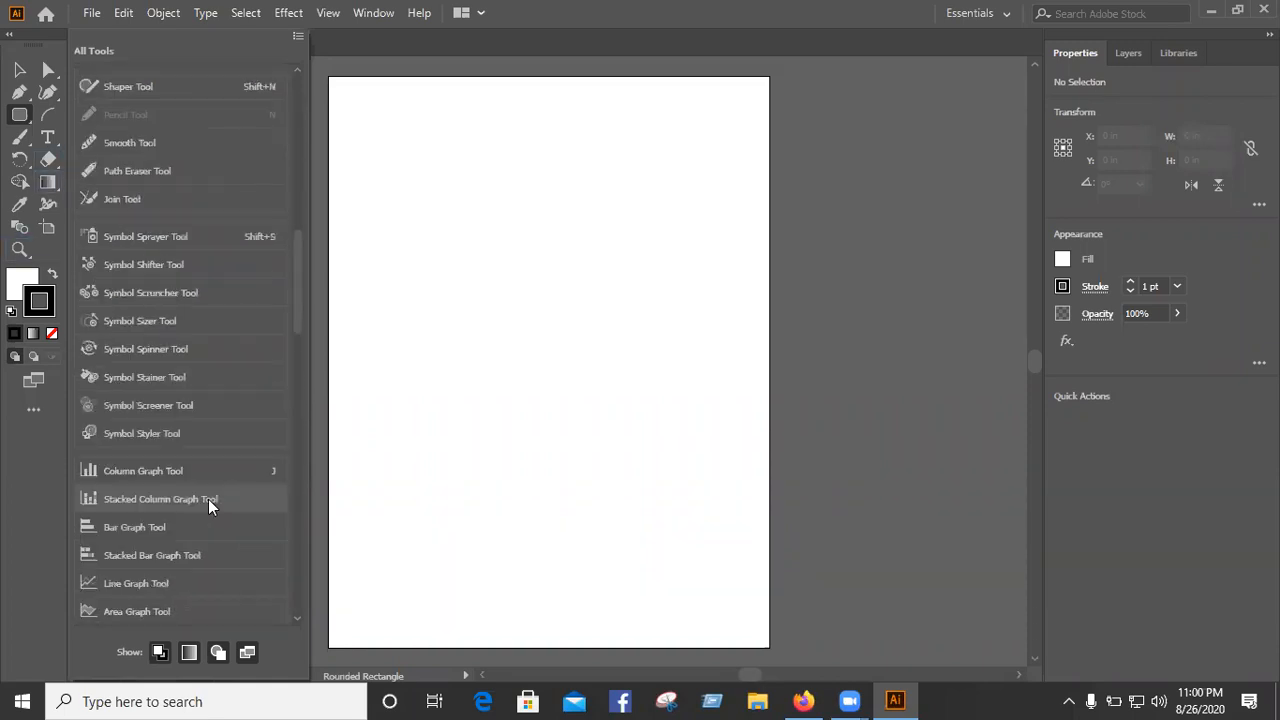
{"action": "scroll", "coordinate": [208, 505], "scroll_direction": "up", "scroll_amount": 2}
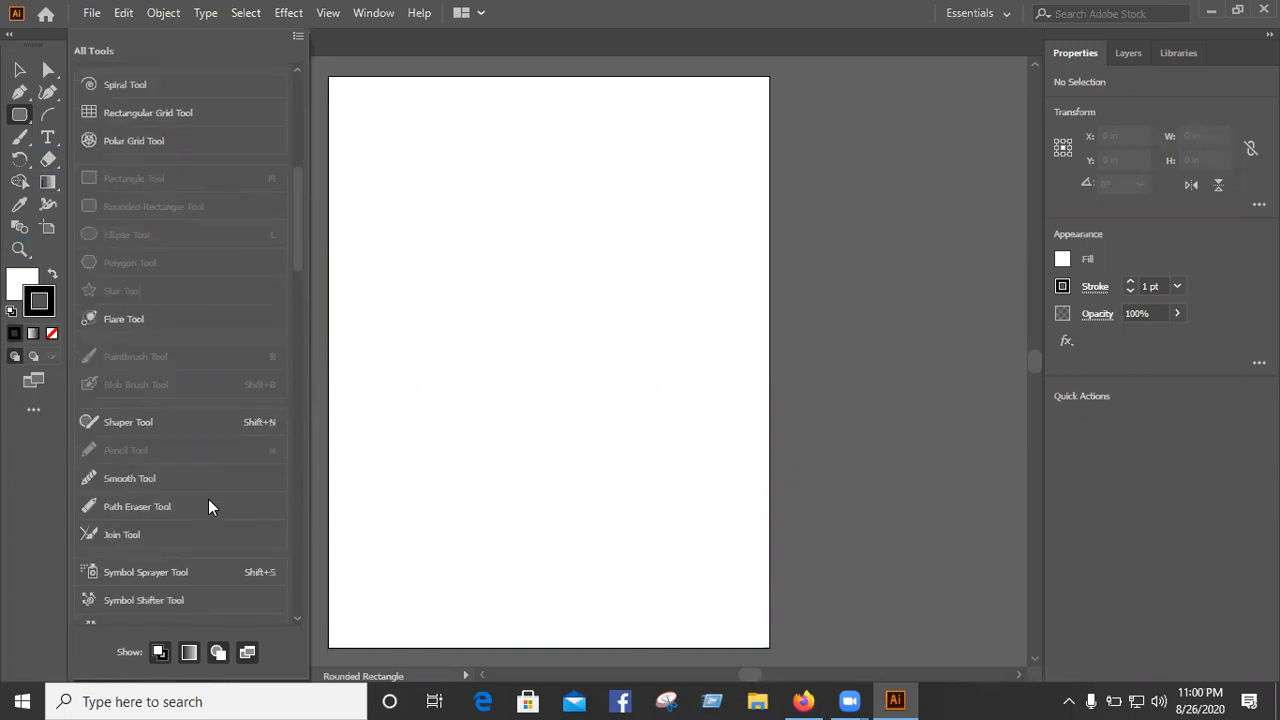
{"action": "scroll", "coordinate": [208, 499], "scroll_direction": "up", "scroll_amount": 2}
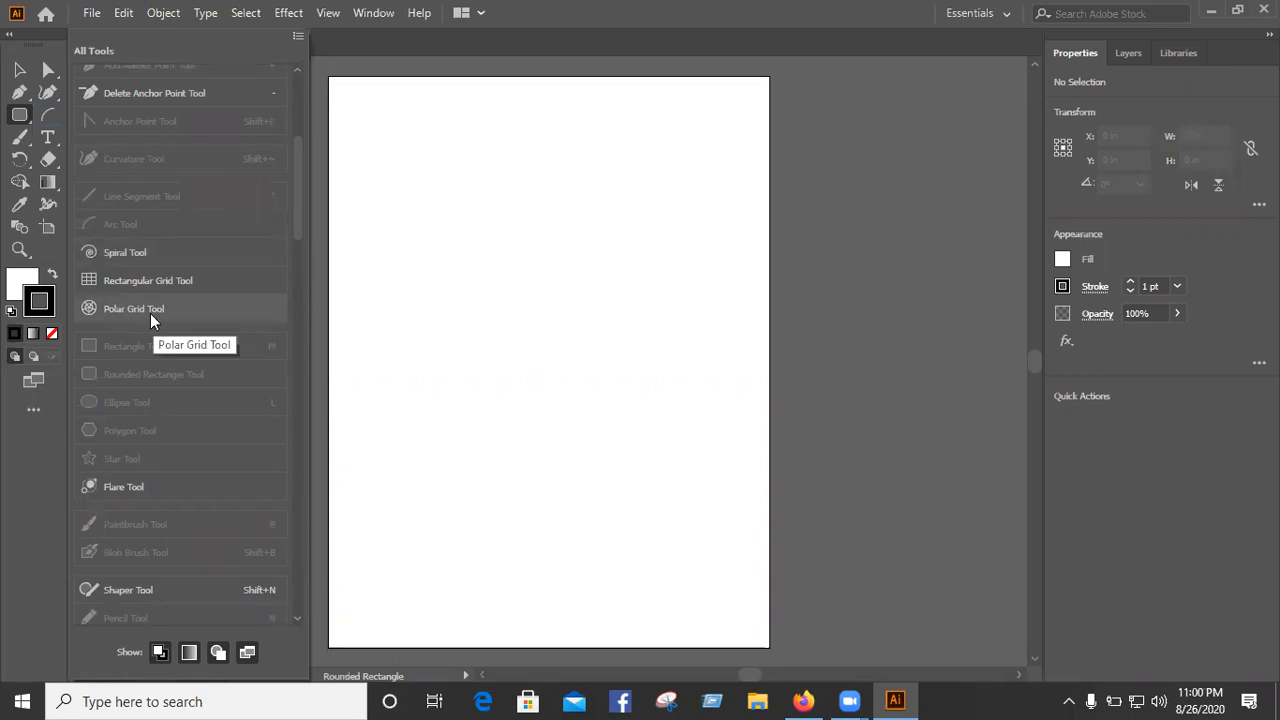
{"action": "left_click_drag", "start_coordinate": [99, 305], "coordinate": [52, 120]}
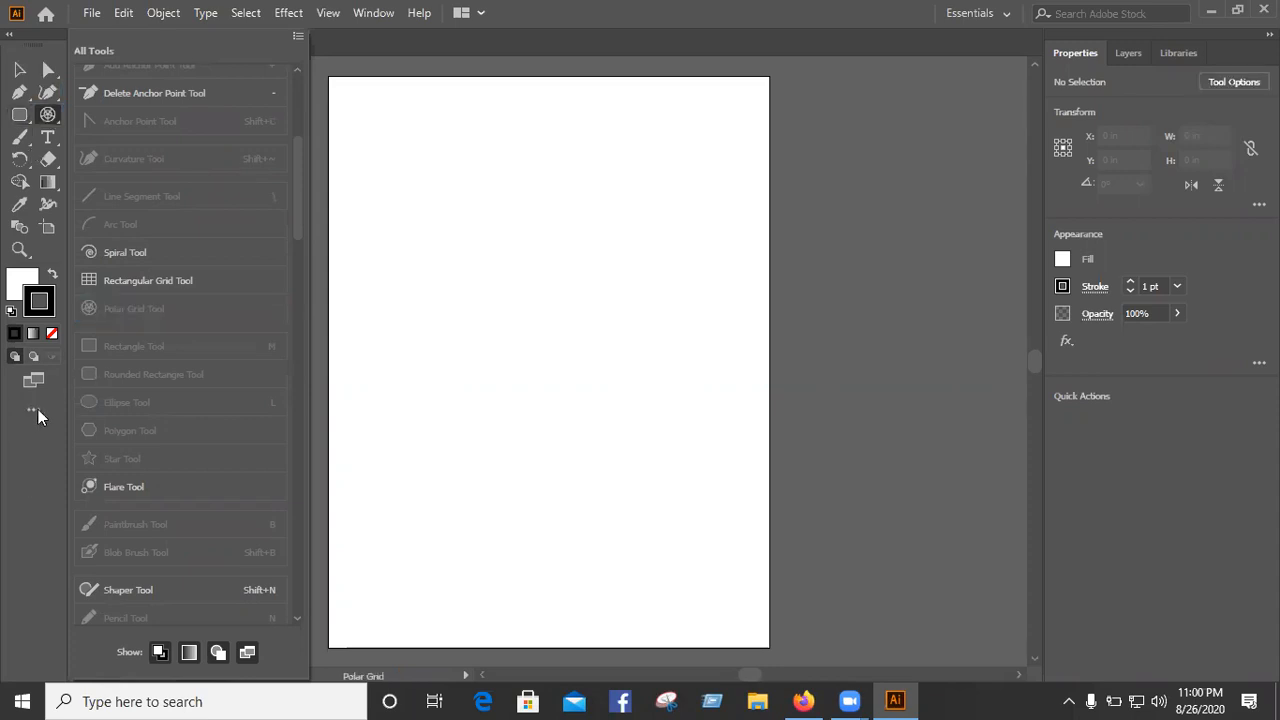
{"action": "left_click", "coordinate": [48, 115]}
{"action": "right_click", "coordinate": [48, 115]}
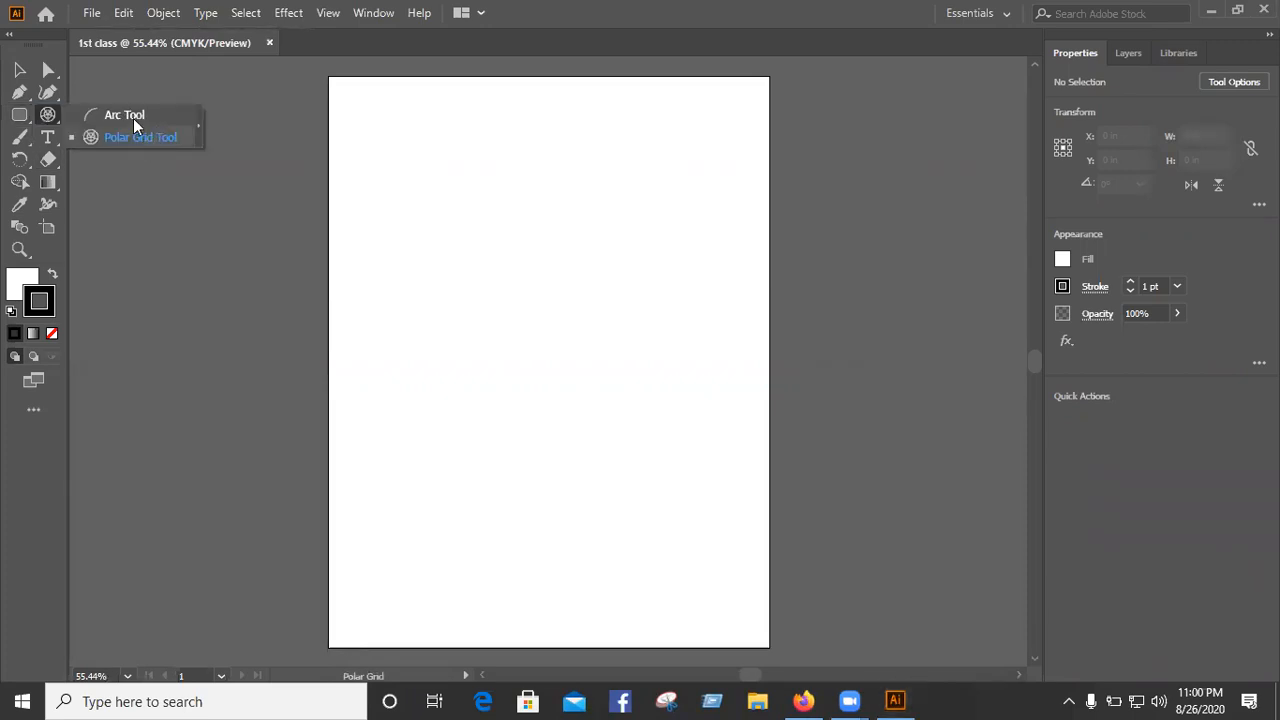
Step: Review the grouped shape tools and draw a rectangle about 5.83 in wide and 4.69 in high on the artboard
{"action": "left_click", "coordinate": [19, 112]}
{"action": "right_click", "coordinate": [19, 114]}
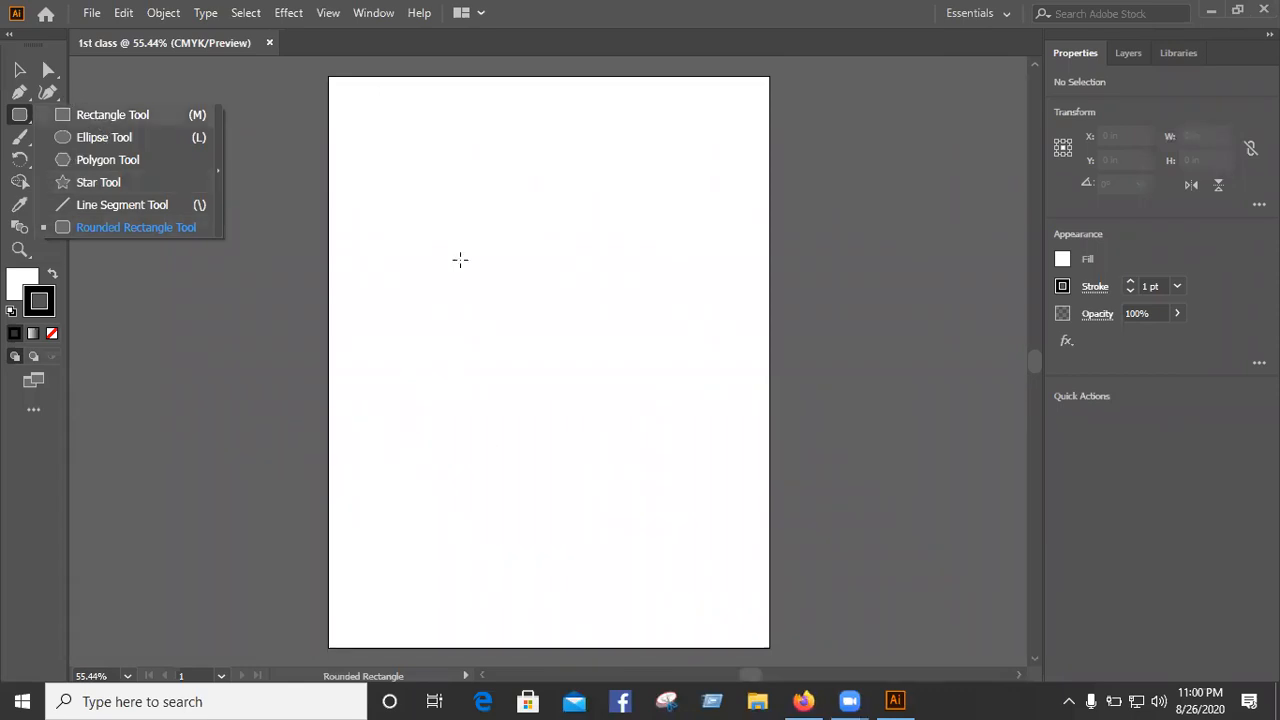
{"action": "key", "text": "m"}
{"action": "left_click_drag", "start_coordinate": [419, 218], "coordinate": [677, 410]}
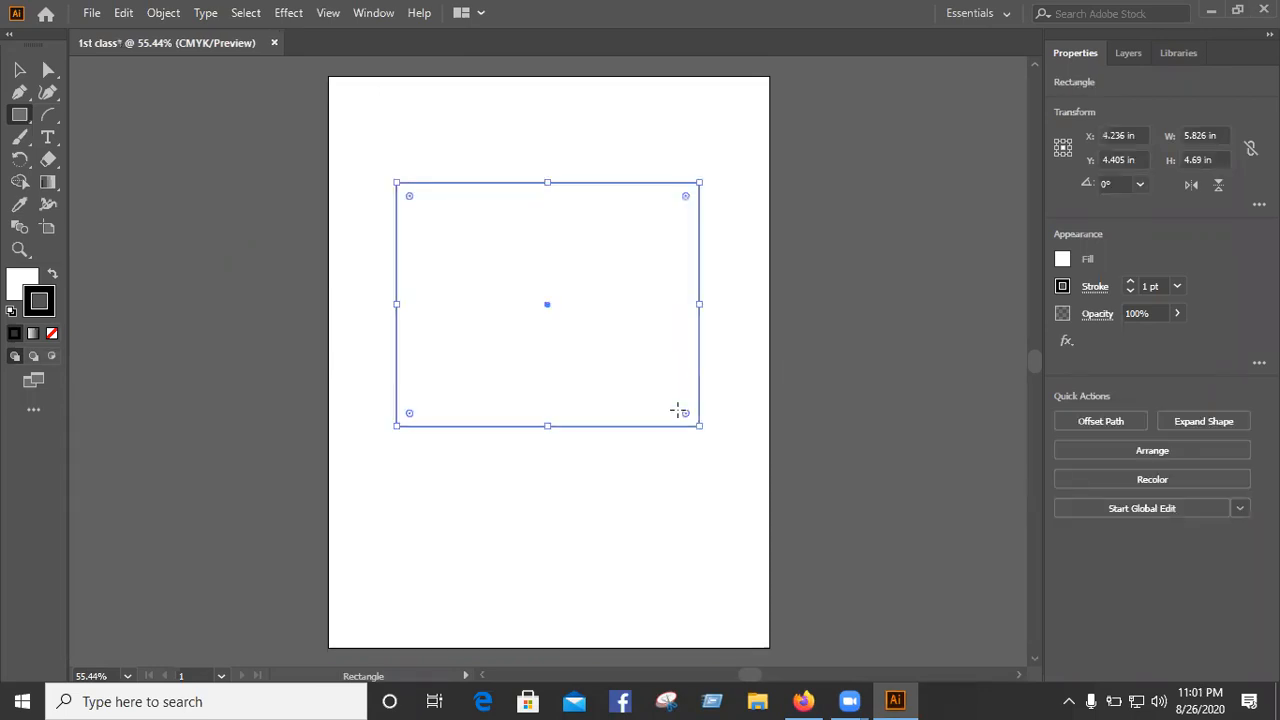
Step: Deselect and reselect the rectangle with the Selection tool, and move it to about X 4.09 in, Y 4.46 in
{"action": "left_click", "coordinate": [17, 75]}
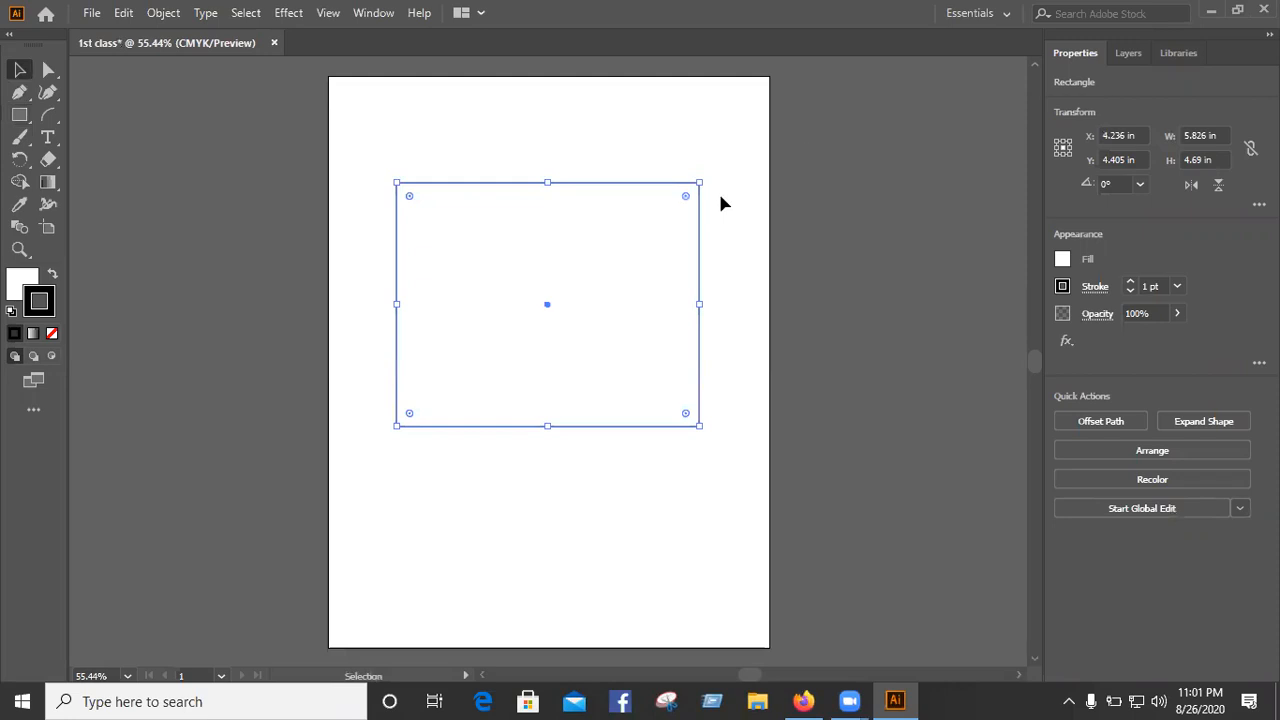
{"action": "left_click", "coordinate": [830, 458]}
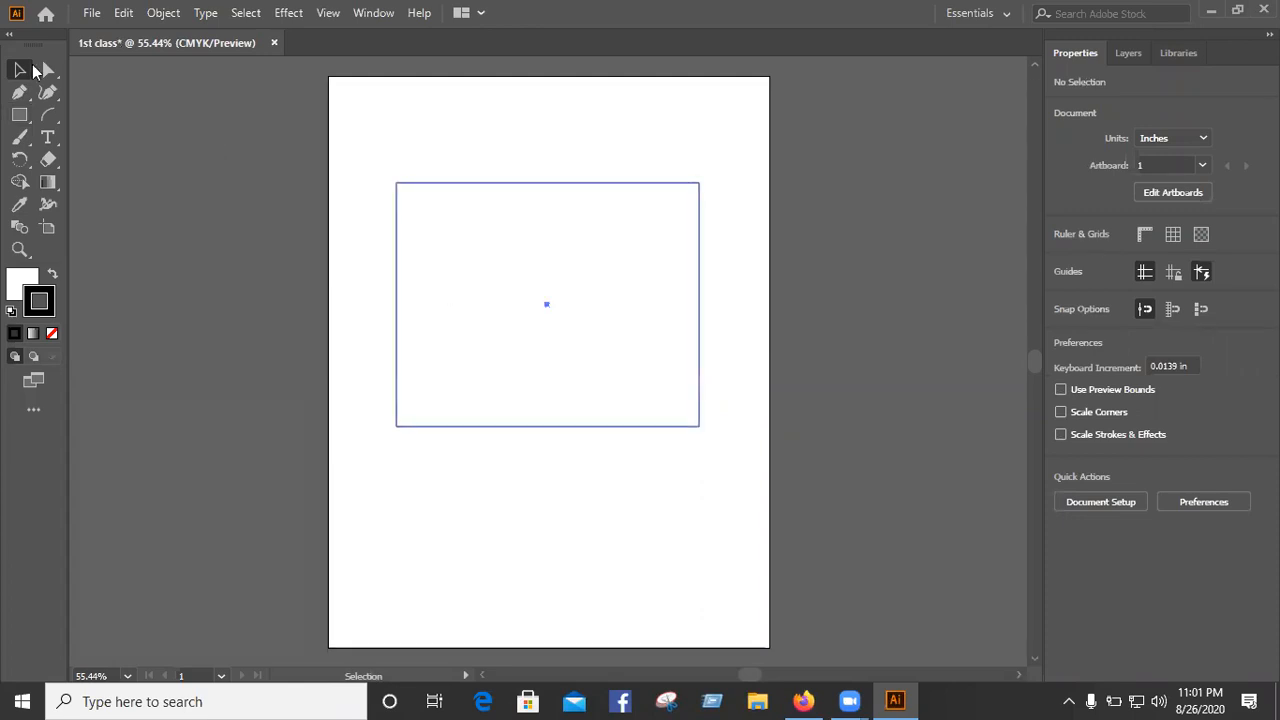
{"action": "left_click", "coordinate": [530, 345]}
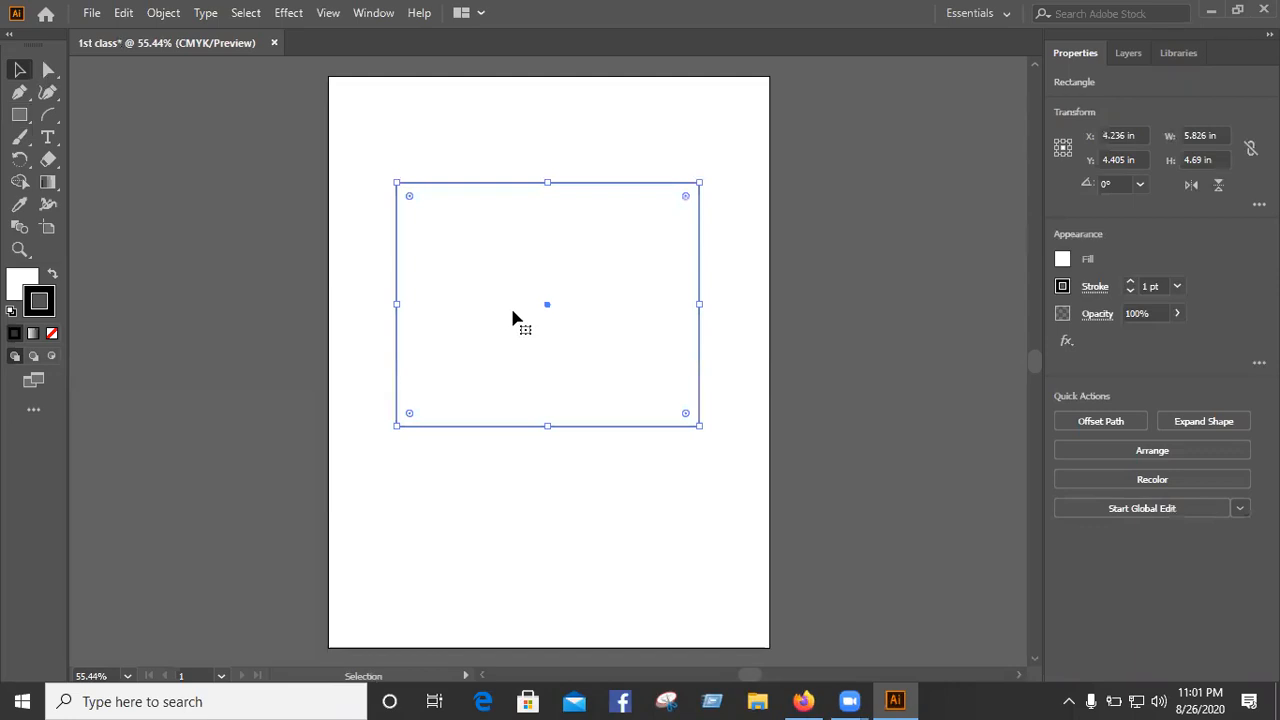
{"action": "left_click_drag", "start_coordinate": [507, 424], "coordinate": [443, 340]}
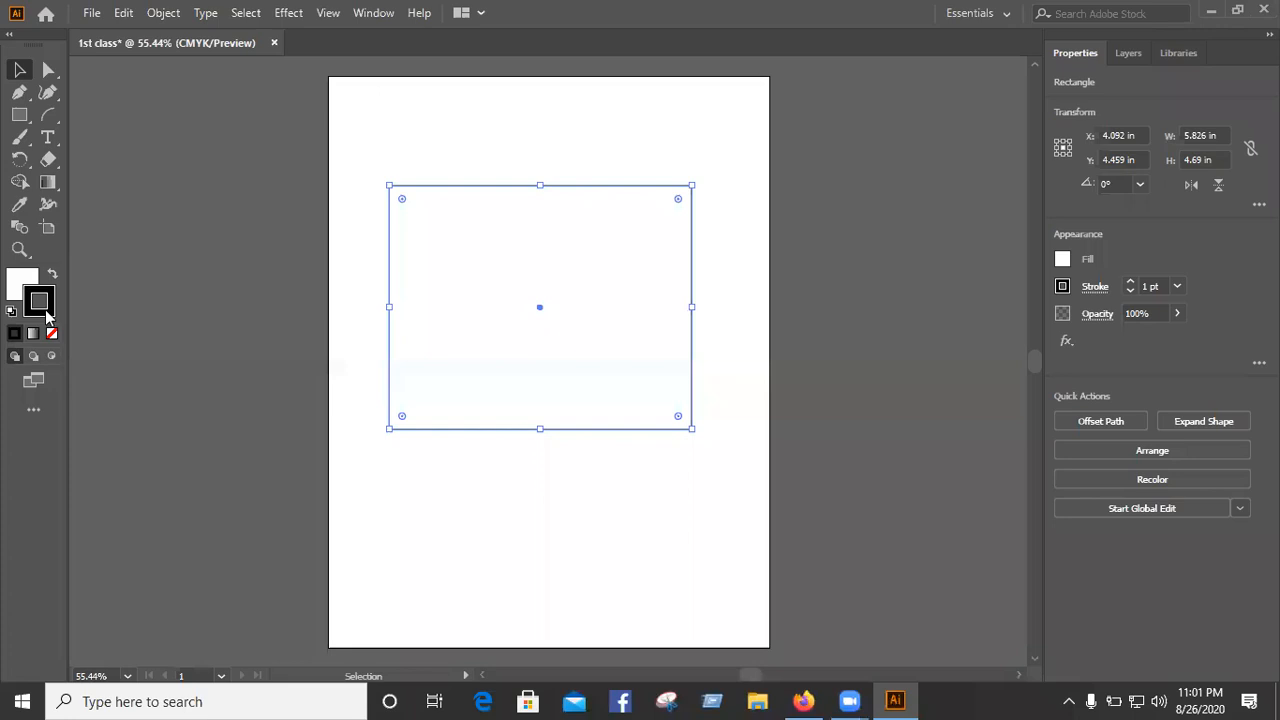
Step: Switch between the rectangle's fill and stroke colors and move the rectangle to about X 4.56 in, Y 3.54 in
{"action": "left_click", "coordinate": [23, 286]}
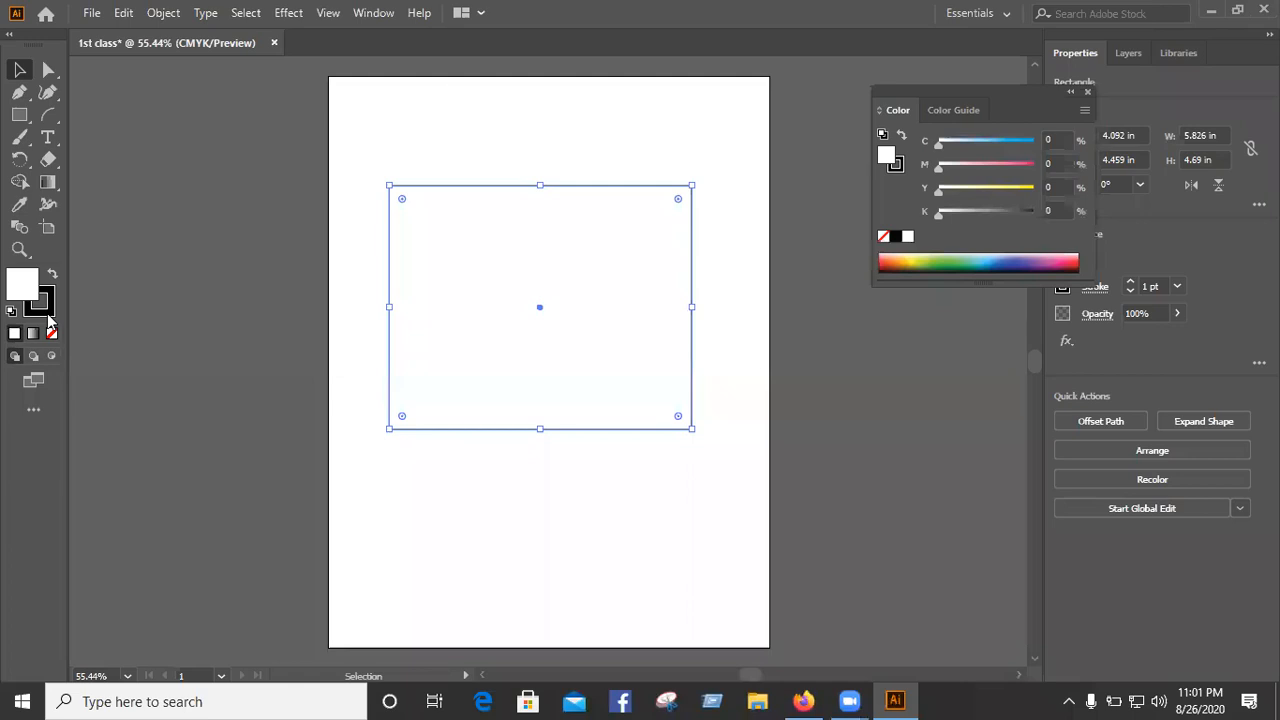
{"action": "left_click", "coordinate": [25, 288]}
{"action": "left_click", "coordinate": [45, 308]}
{"action": "left_click_drag", "start_coordinate": [543, 277], "coordinate": [568, 229]}
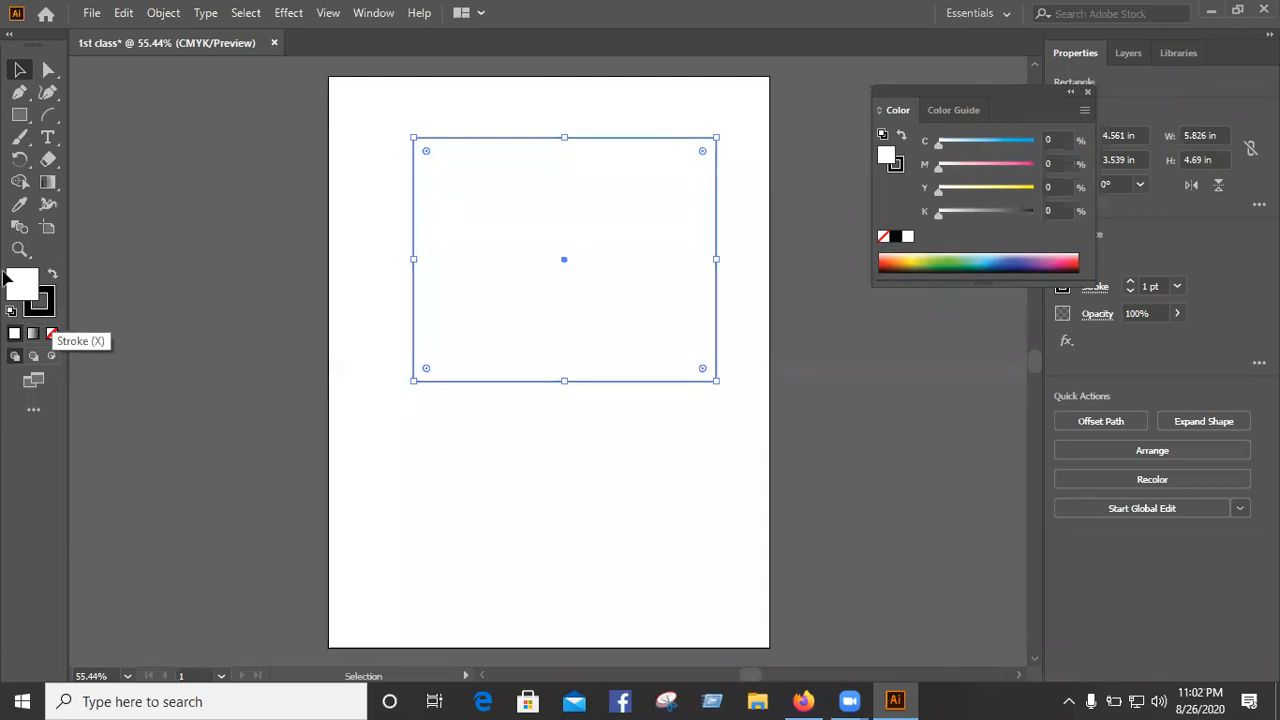
{"action": "key", "text": "x"}
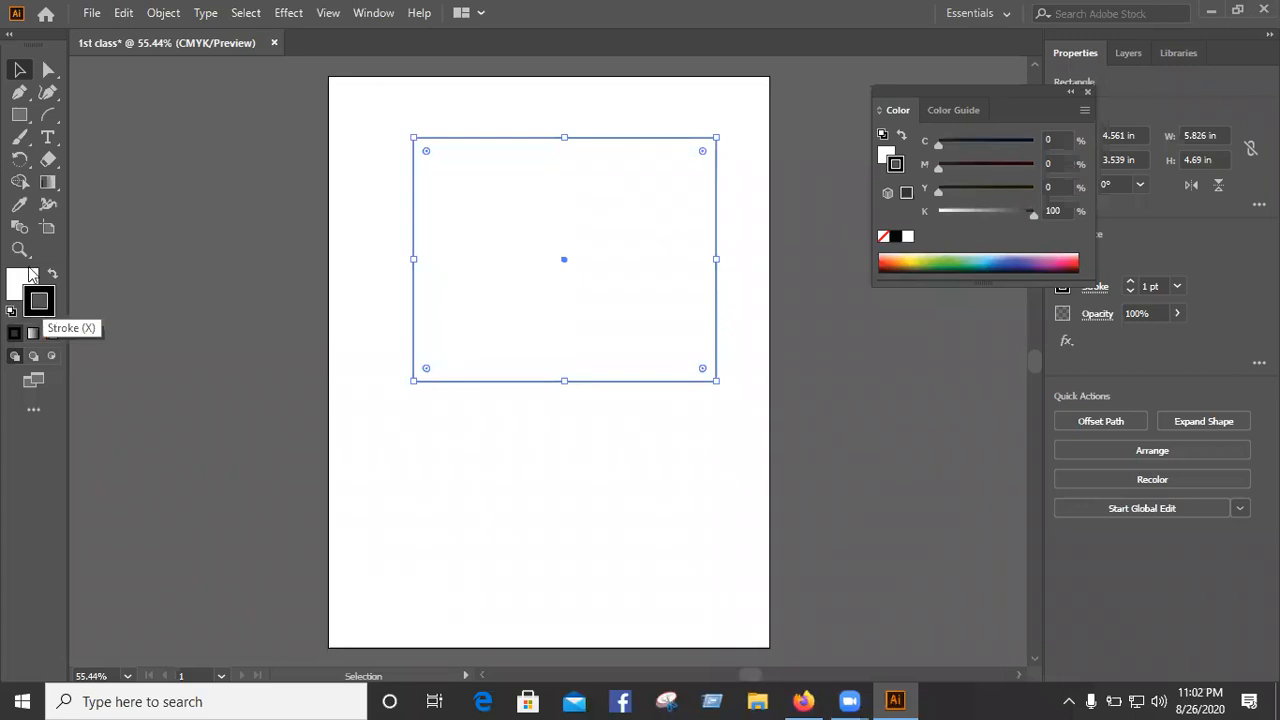
Step: Try several shades in the Color Picker and set the rectangle's fill to coral red ff5c5c
{"action": "left_click", "coordinate": [12, 288]}
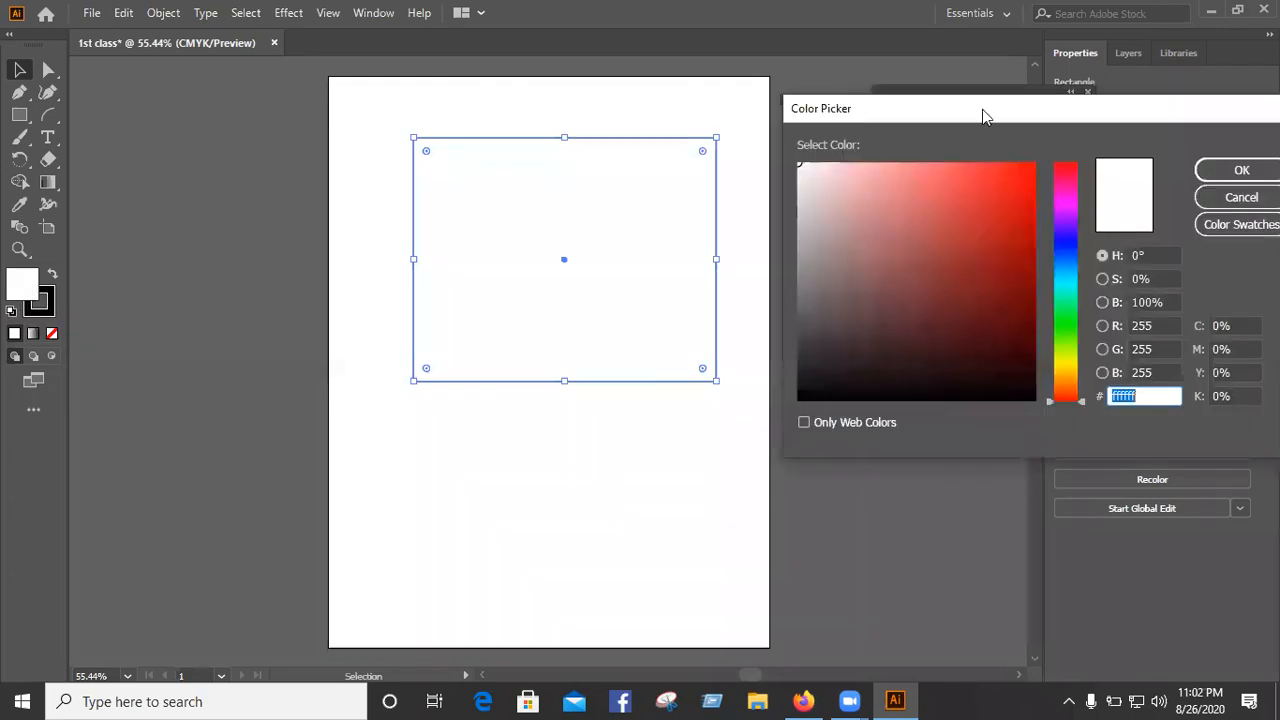
{"action": "left_click_drag", "start_coordinate": [982, 109], "coordinate": [913, 250]}
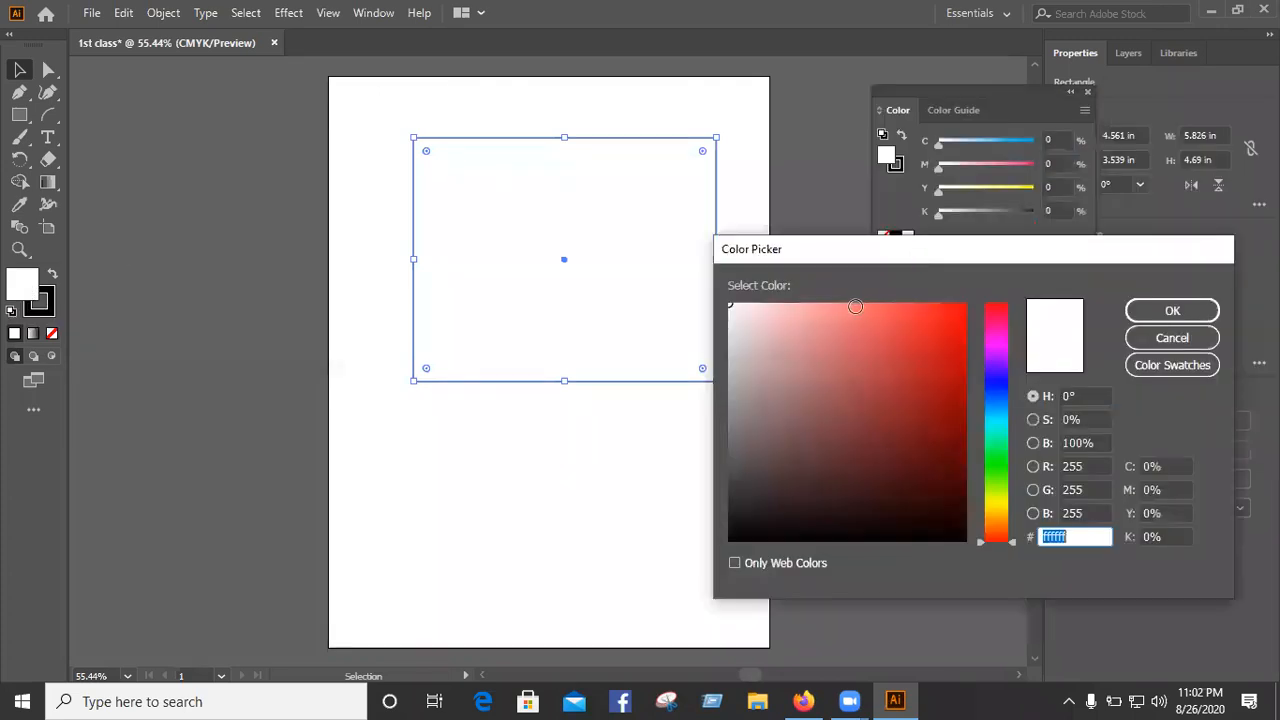
{"action": "left_click", "coordinate": [854, 308]}
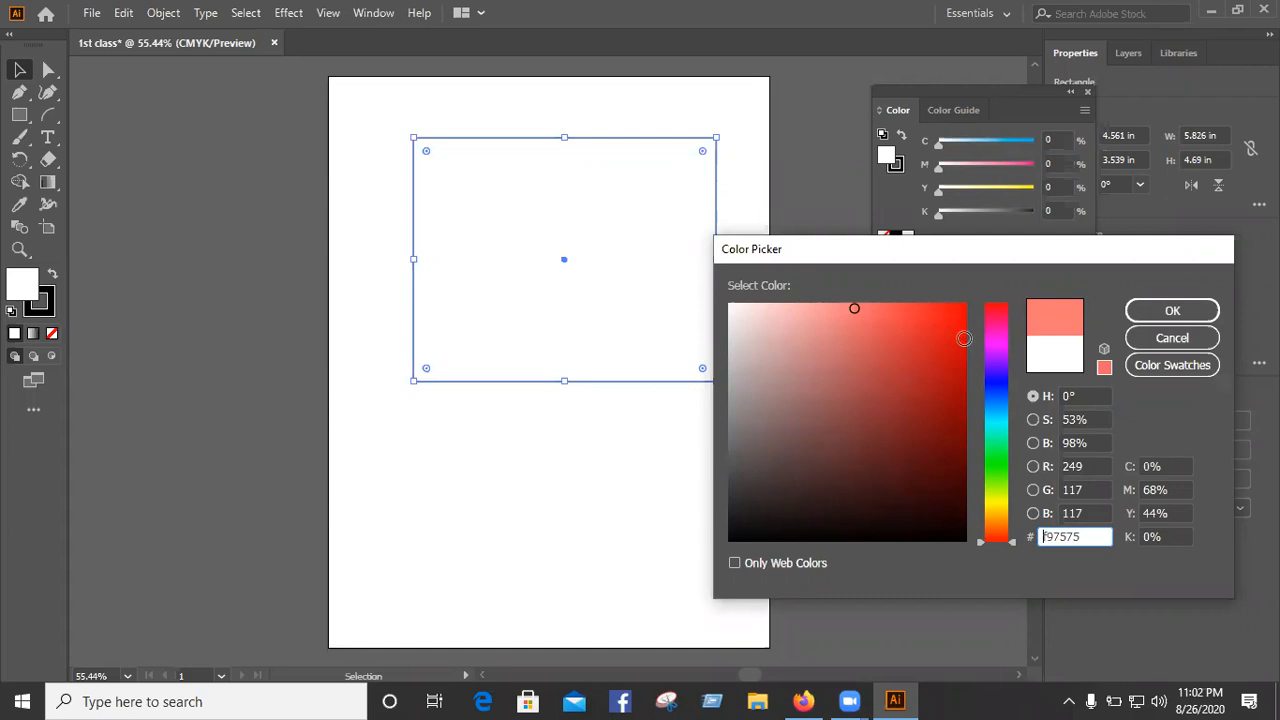
{"action": "left_click", "coordinate": [873, 357]}
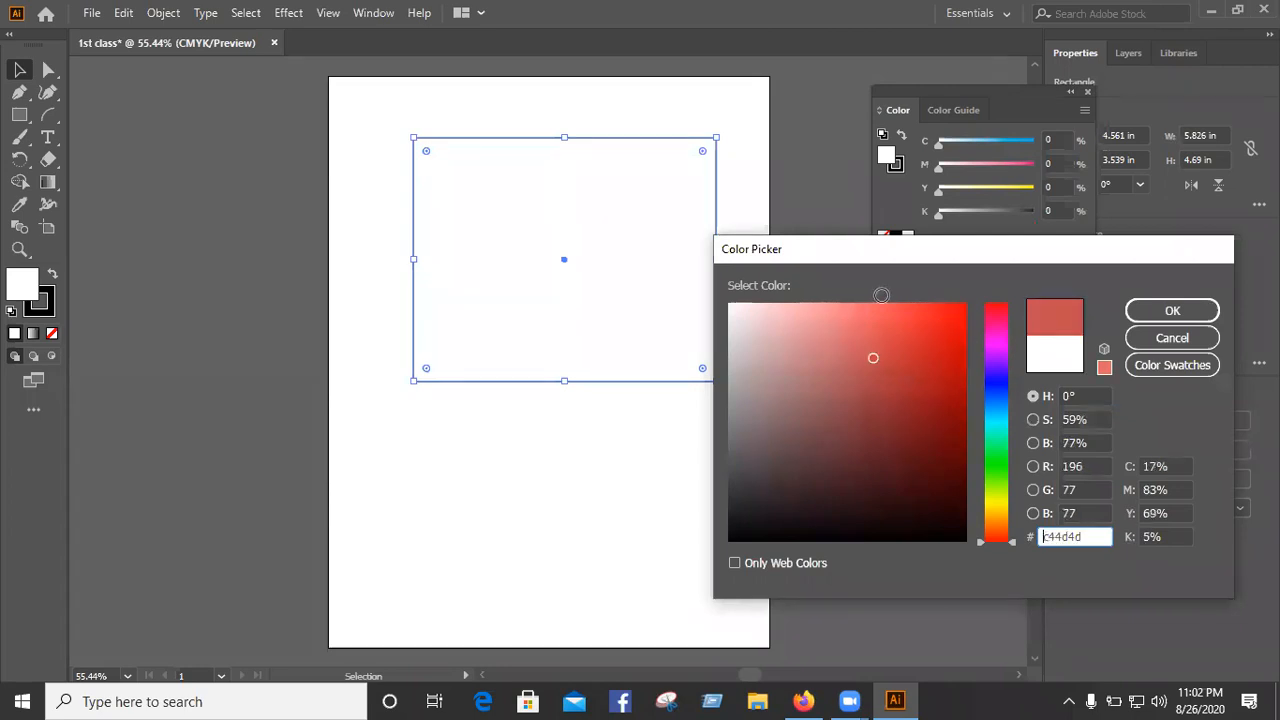
{"action": "left_click", "coordinate": [880, 303]}
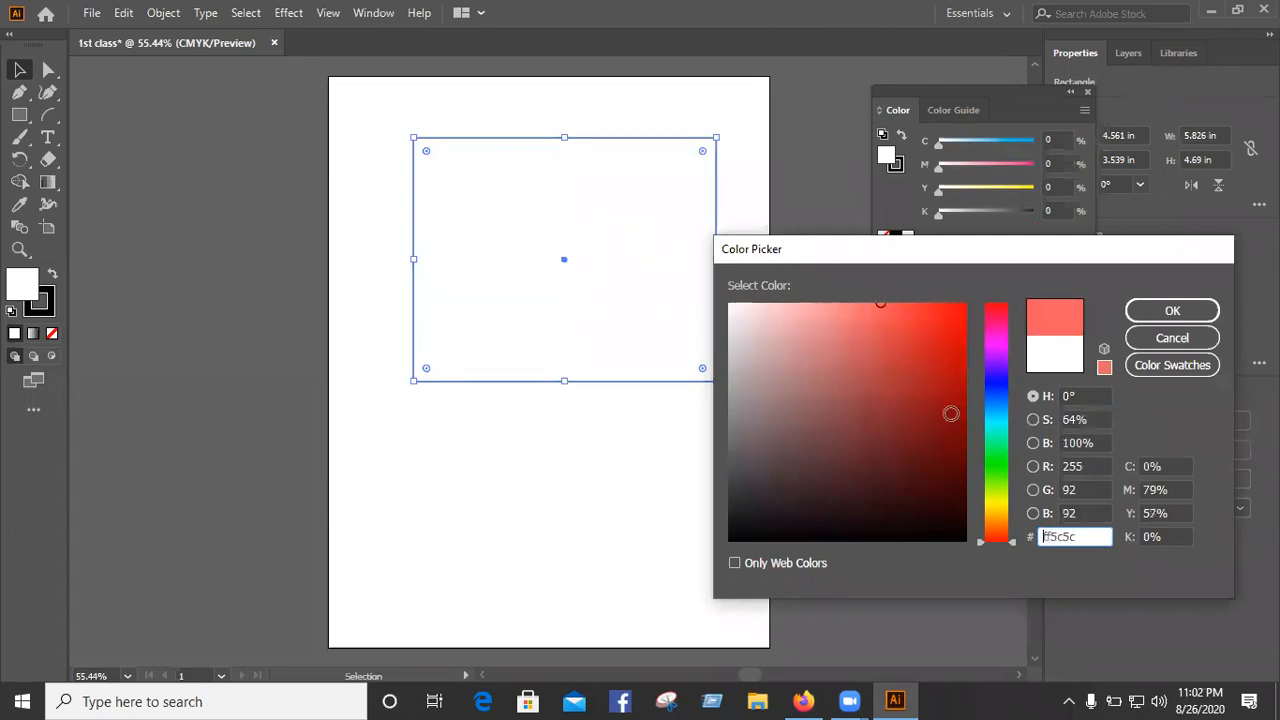
{"action": "left_click", "coordinate": [1172, 313]}
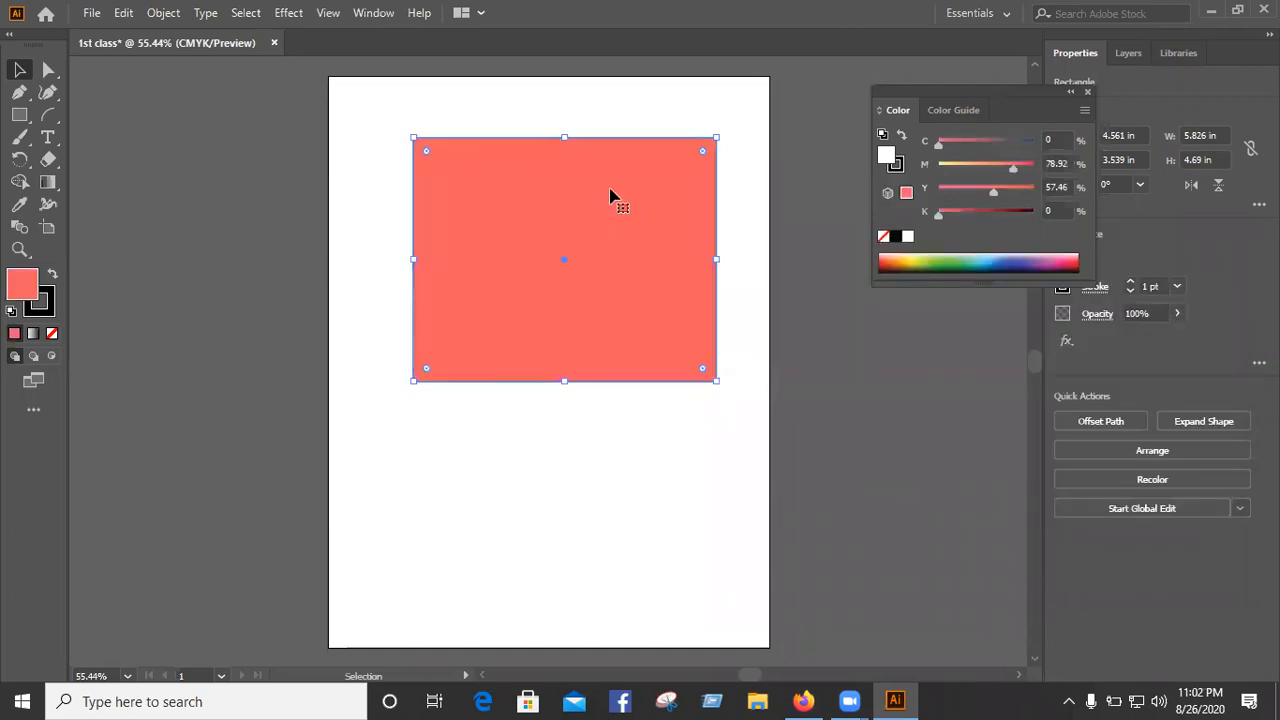
Step: Deselect and reselect the coral rectangle, and move it down to about Y 4.53 in
{"action": "left_click", "coordinate": [128, 139]}
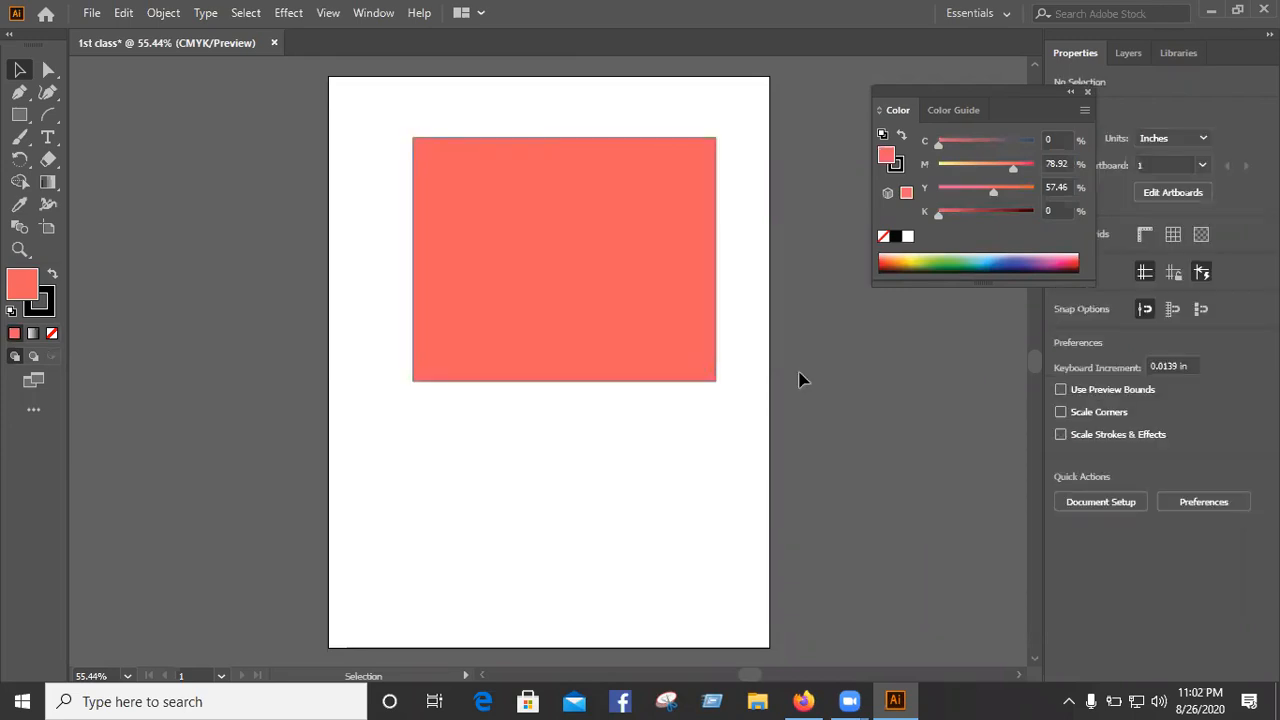
{"action": "left_click", "coordinate": [603, 247]}
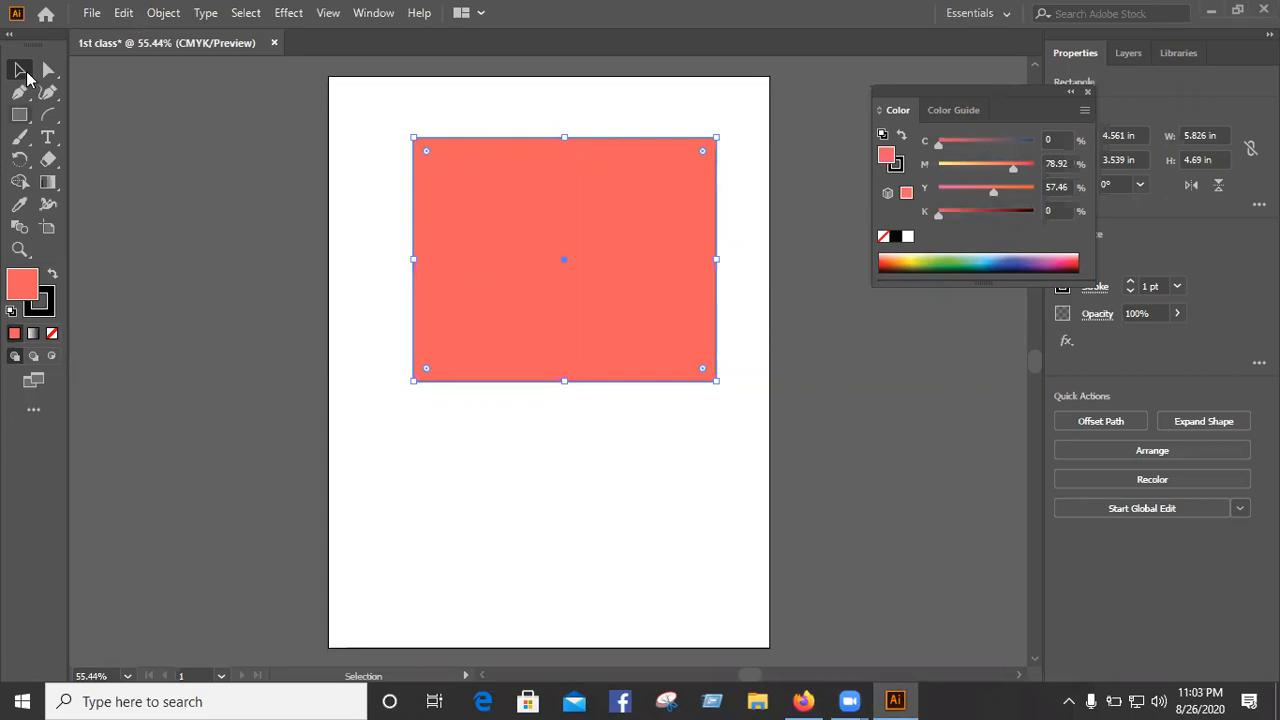
{"action": "left_click_drag", "start_coordinate": [516, 235], "coordinate": [516, 287]}
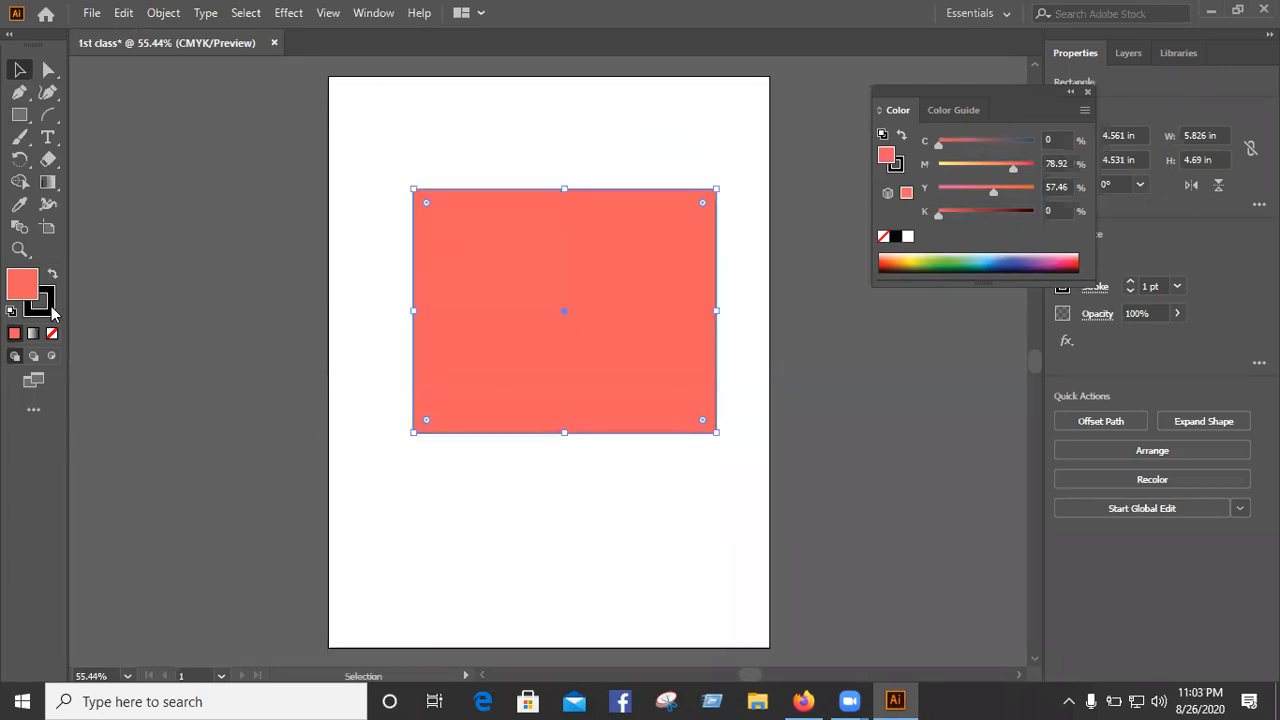
Step: Try different hues for the rectangle's stroke, set it to orange with M 63.28% and Y 100%, and deselect the rectangle
{"action": "left_click", "coordinate": [53, 313]}
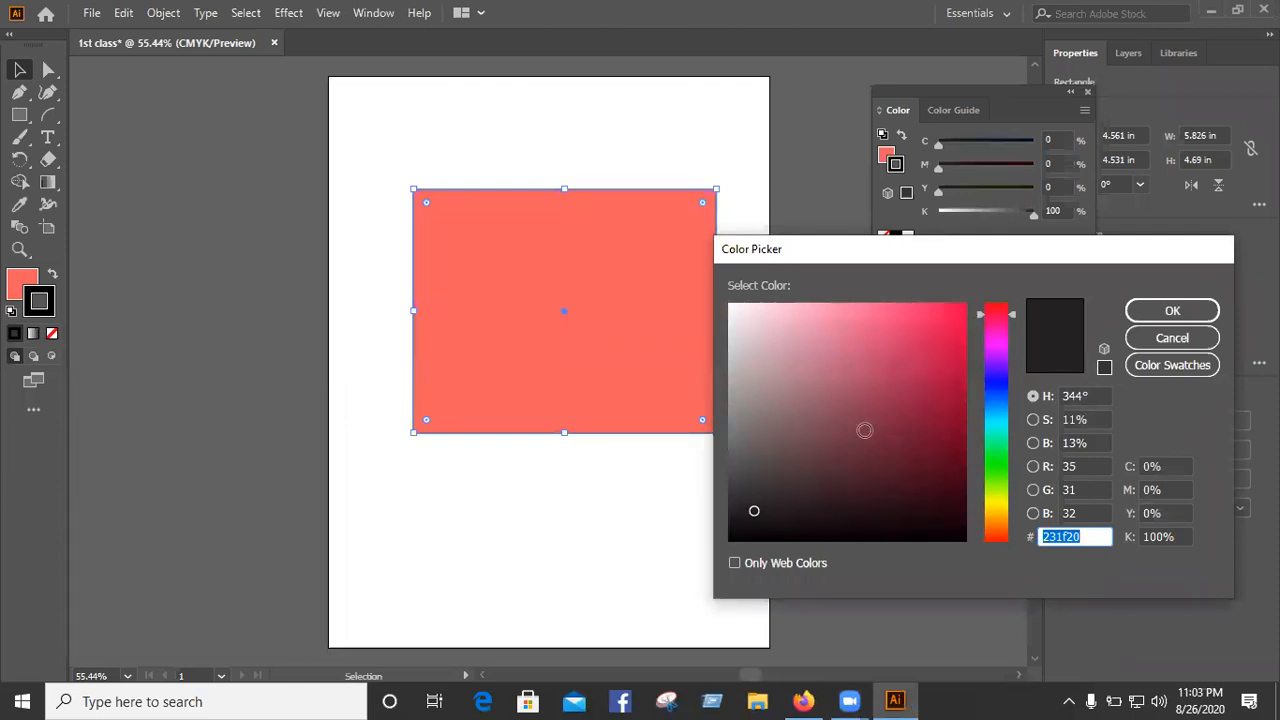
{"action": "left_click", "coordinate": [974, 406]}
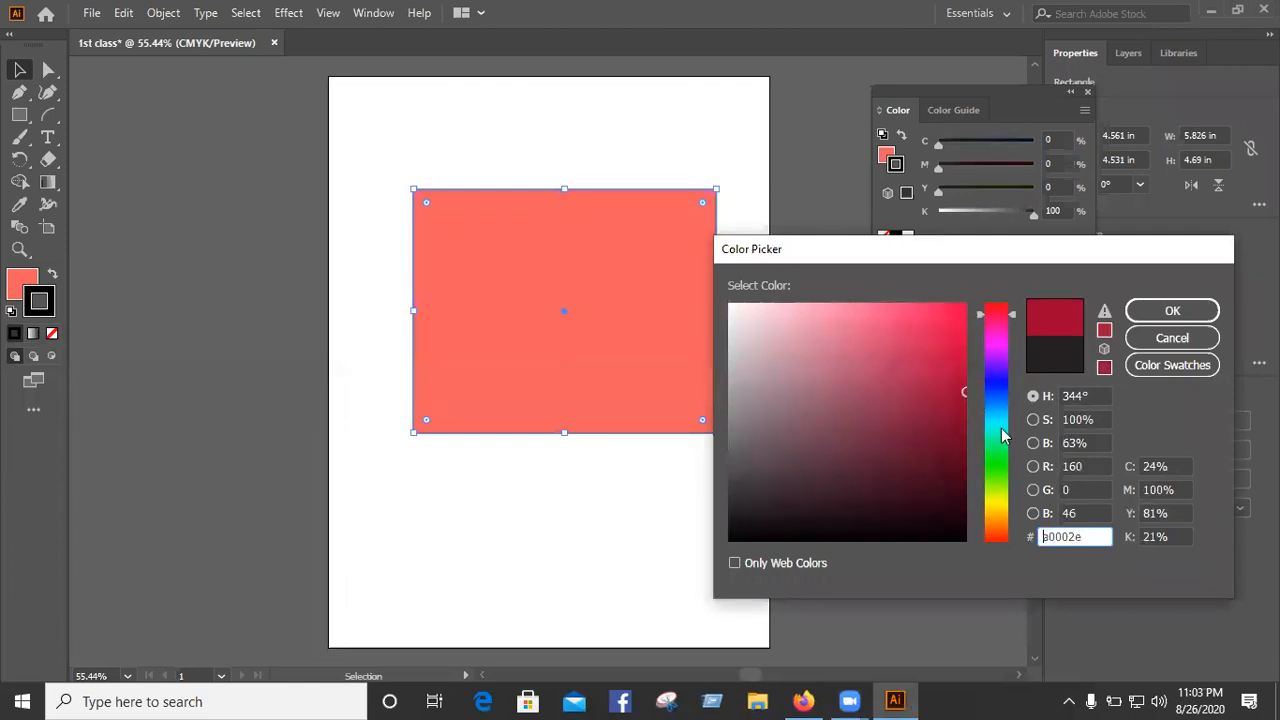
{"action": "left_click_drag", "start_coordinate": [1001, 428], "coordinate": [1006, 380]}
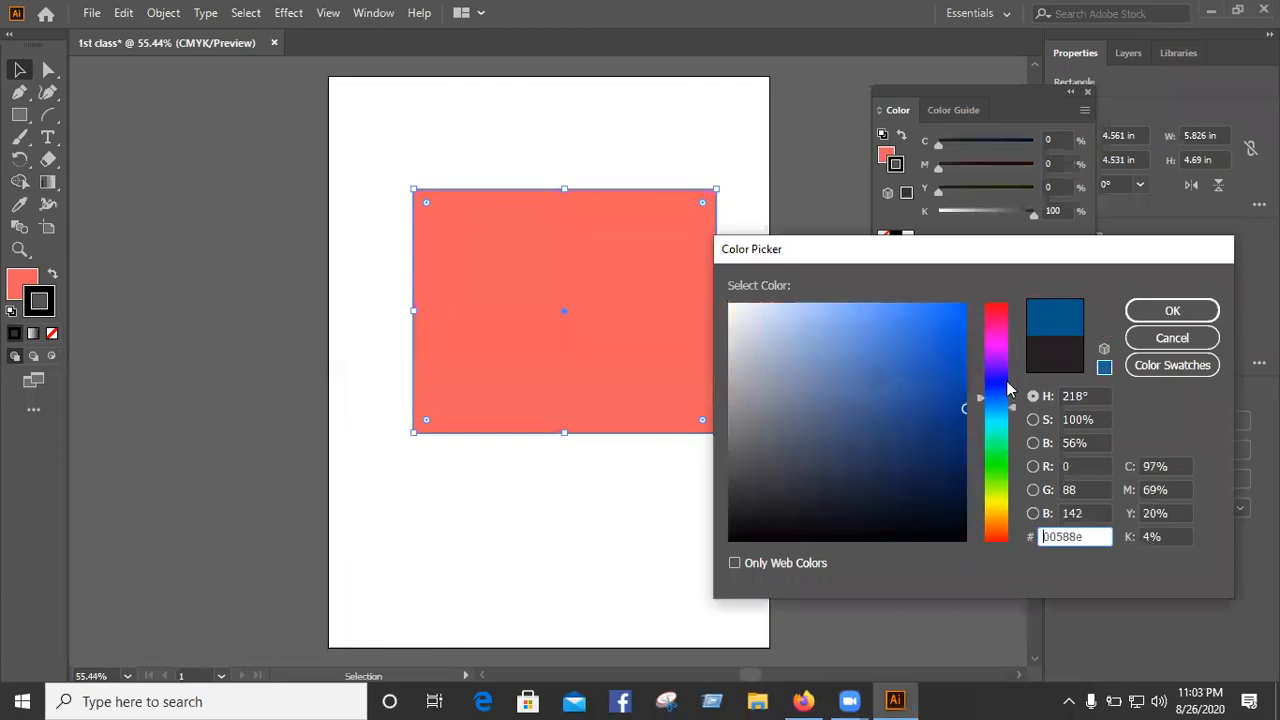
{"action": "left_click", "coordinate": [1005, 471]}
{"action": "left_click", "coordinate": [1005, 505]}
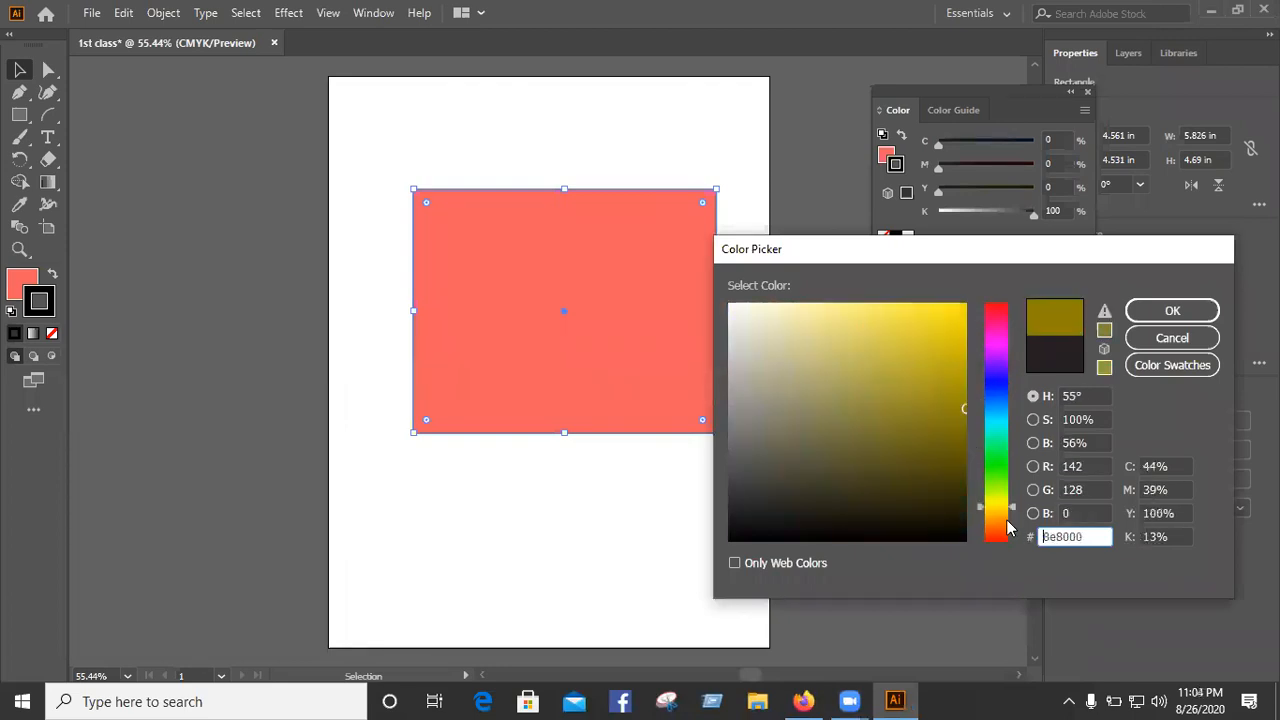
{"action": "left_click", "coordinate": [1006, 523]}
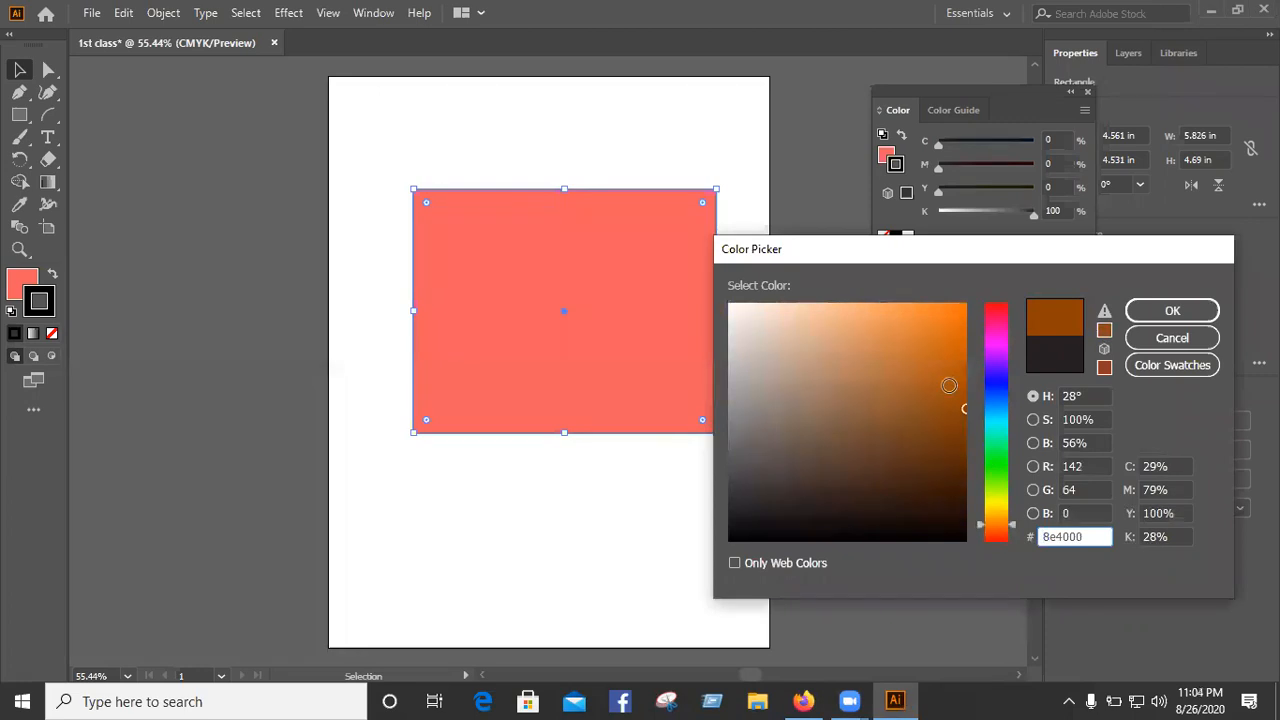
{"action": "left_click_drag", "start_coordinate": [947, 350], "coordinate": [950, 303]}
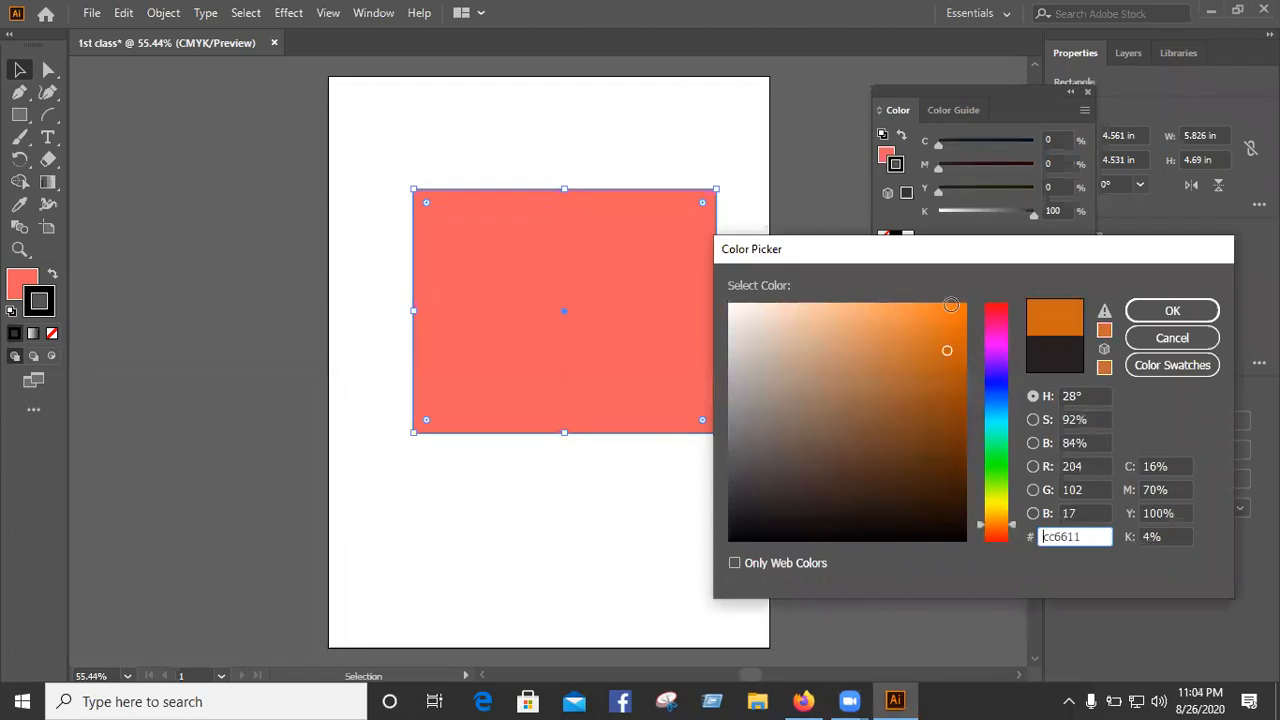
{"action": "left_click", "coordinate": [1131, 314]}
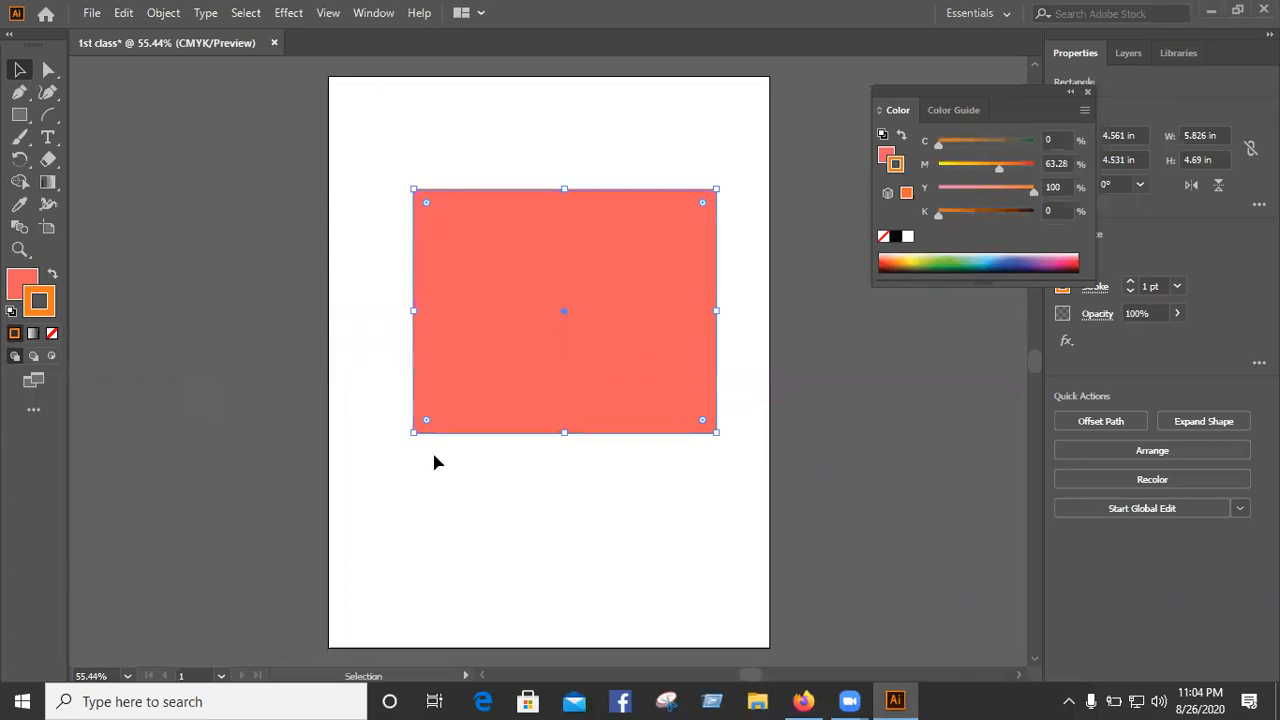
{"action": "key", "text": "ctrl+shift+a"}
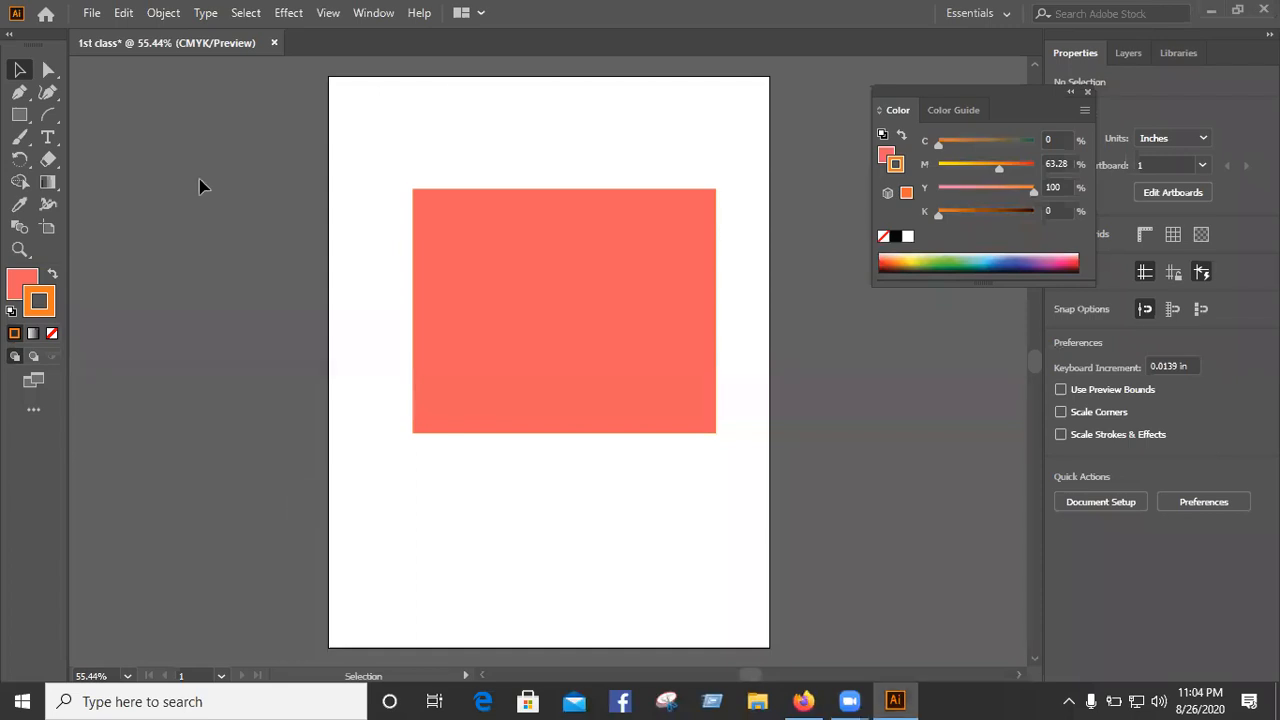
Step: Set the rectangle's fill to light pink ff9fa4 in the Color Picker, trying shade ff525b along the way, and deselect the rectangle
{"action": "left_click_drag", "start_coordinate": [201, 180], "coordinate": [381, 409]}
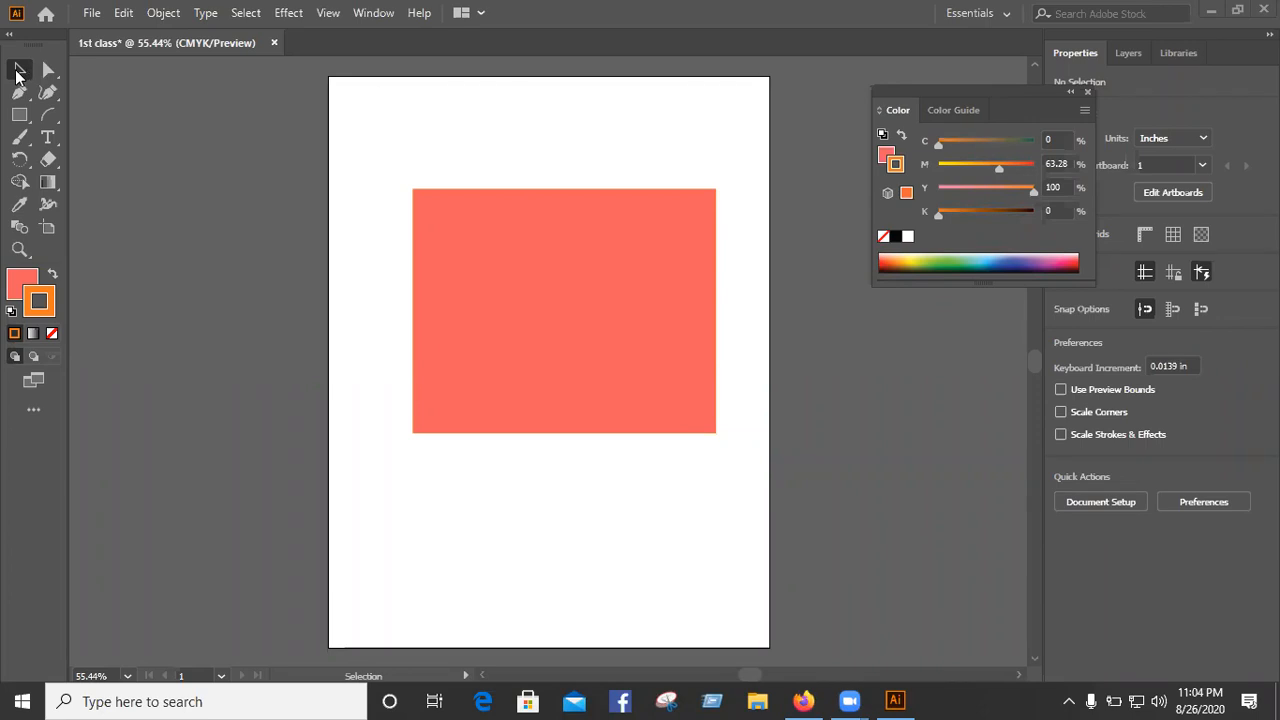
{"action": "left_click", "coordinate": [537, 307]}
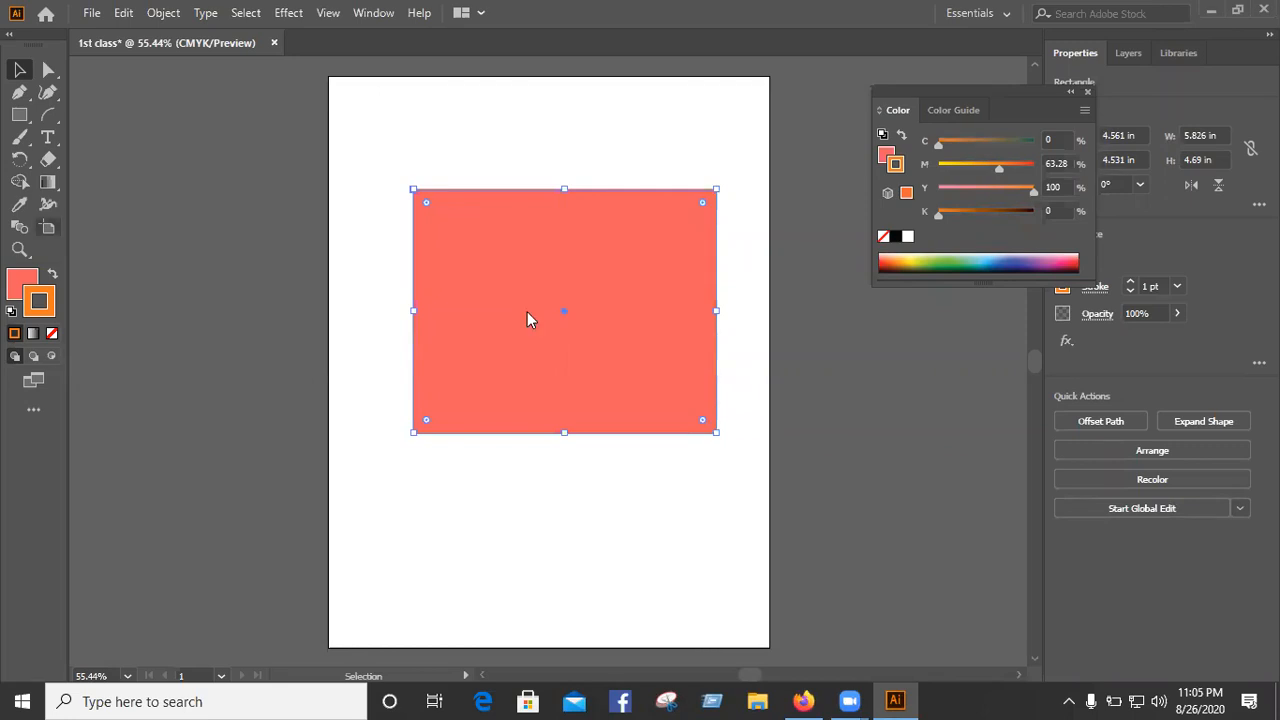
{"action": "left_click", "coordinate": [17, 287]}
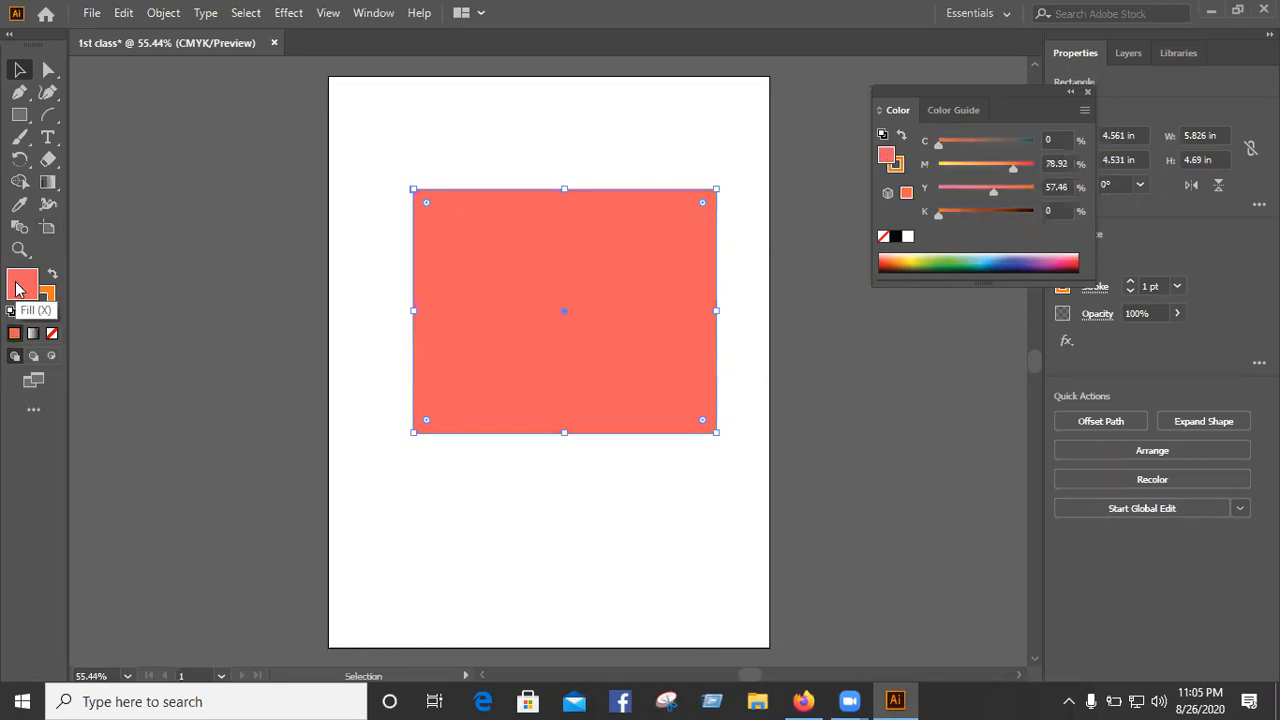
{"action": "double_click", "coordinate": [37, 286]}
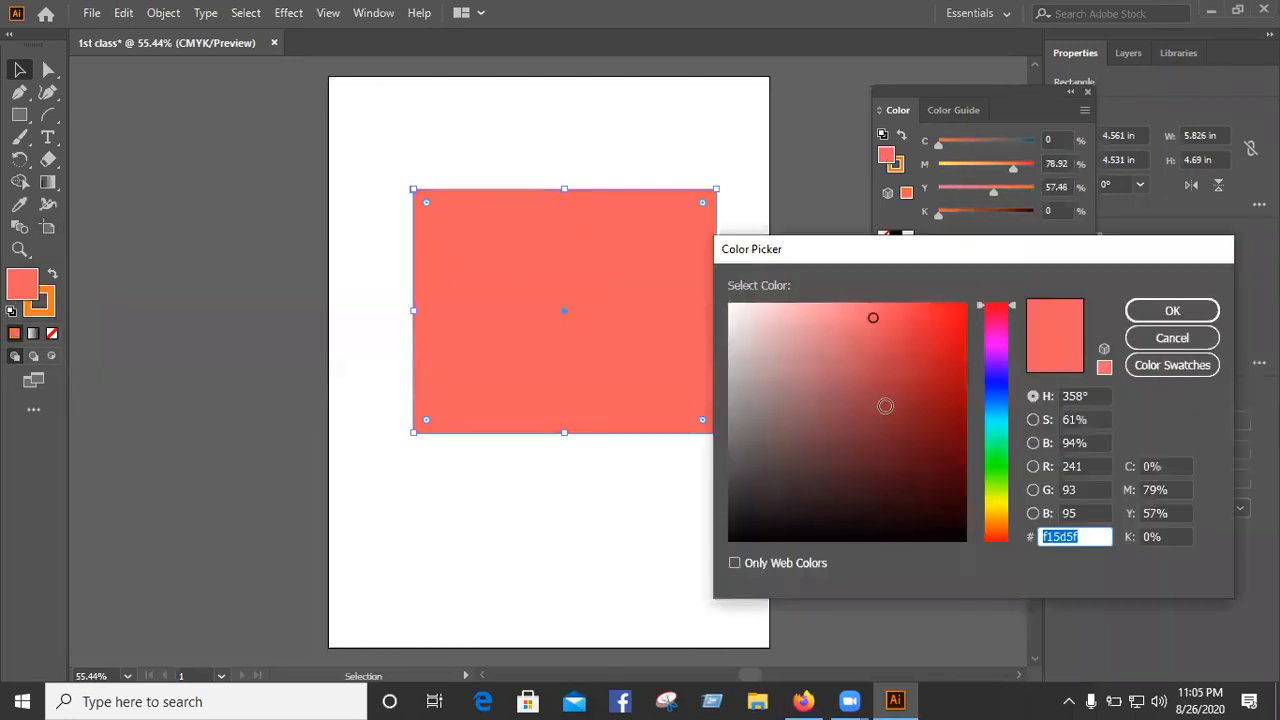
{"action": "type", "text": "ff525b"}
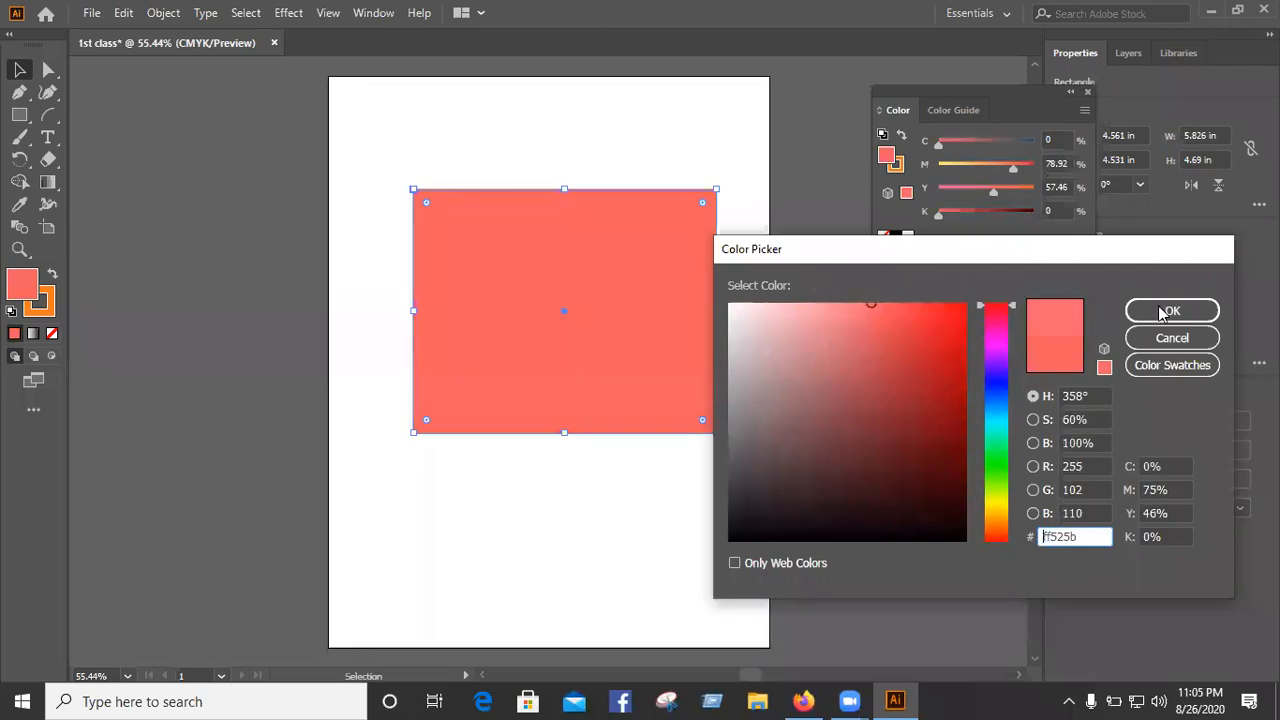
{"action": "left_click", "coordinate": [735, 355]}
{"action": "key", "text": "Return"}
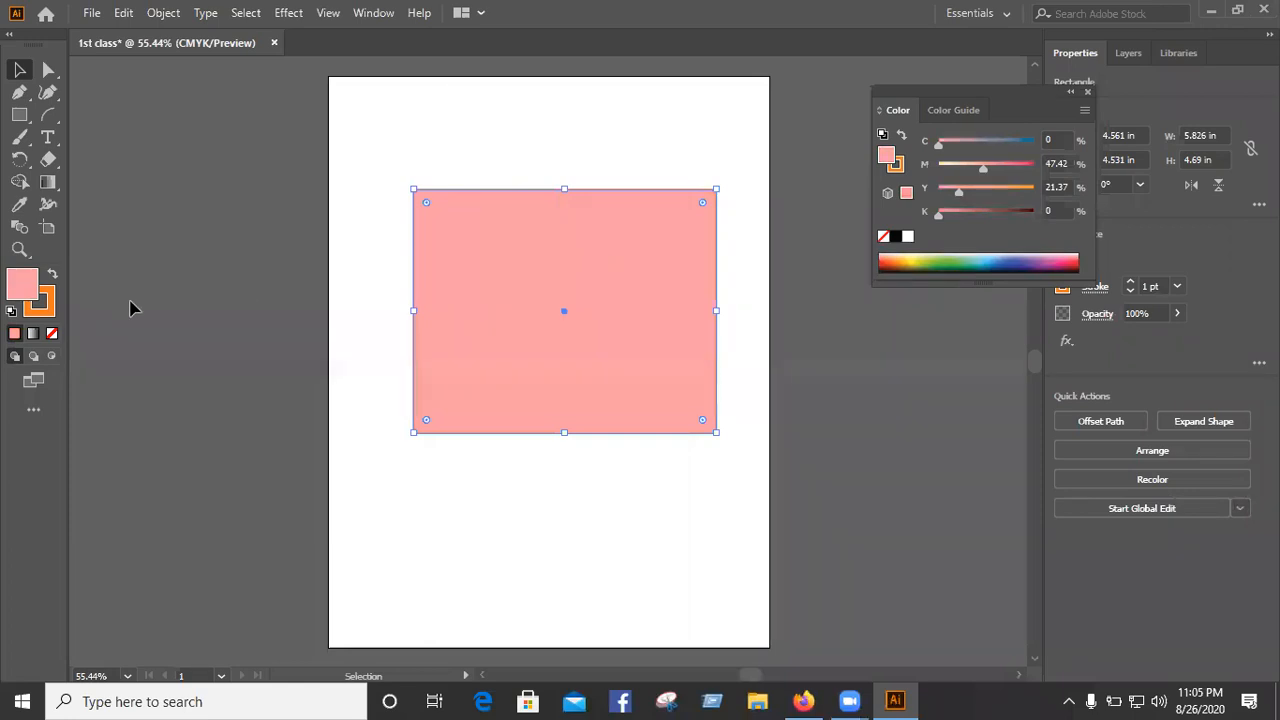
{"action": "key", "text": "ctrl+shift+a"}
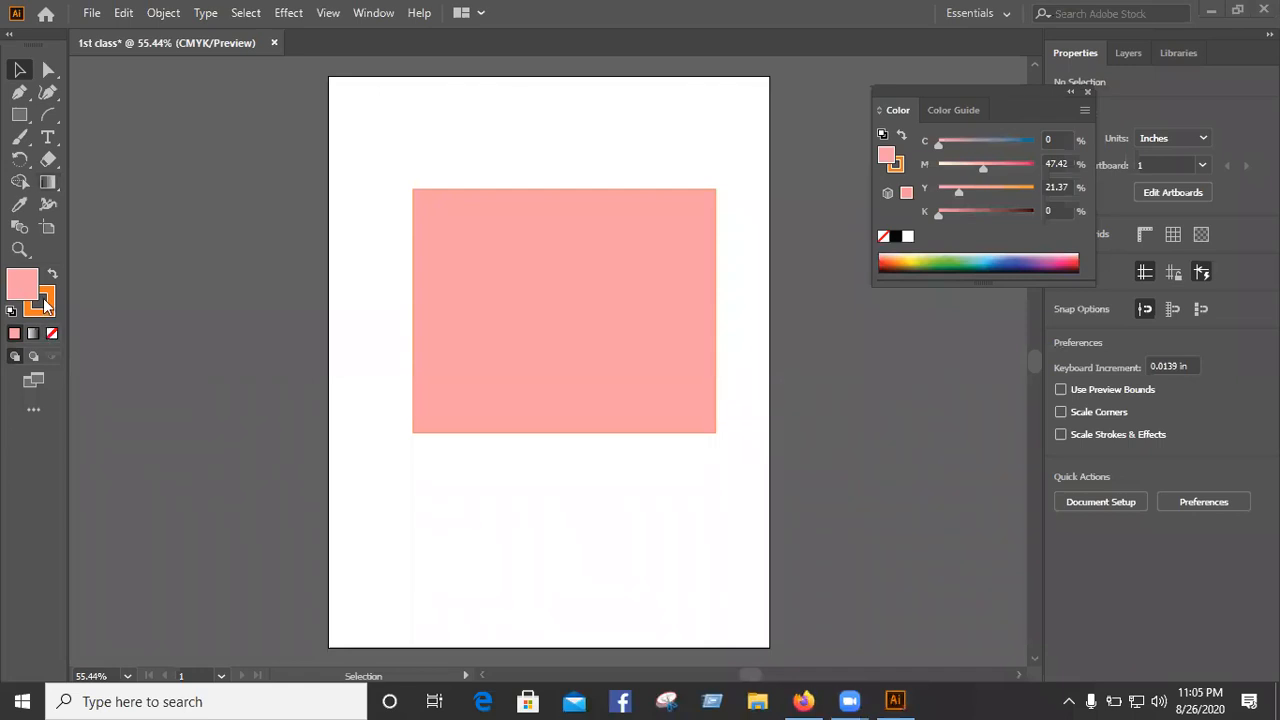
Step: Reposition the floating Color panel away from the document properties and close it
{"action": "left_click", "coordinate": [510, 287]}
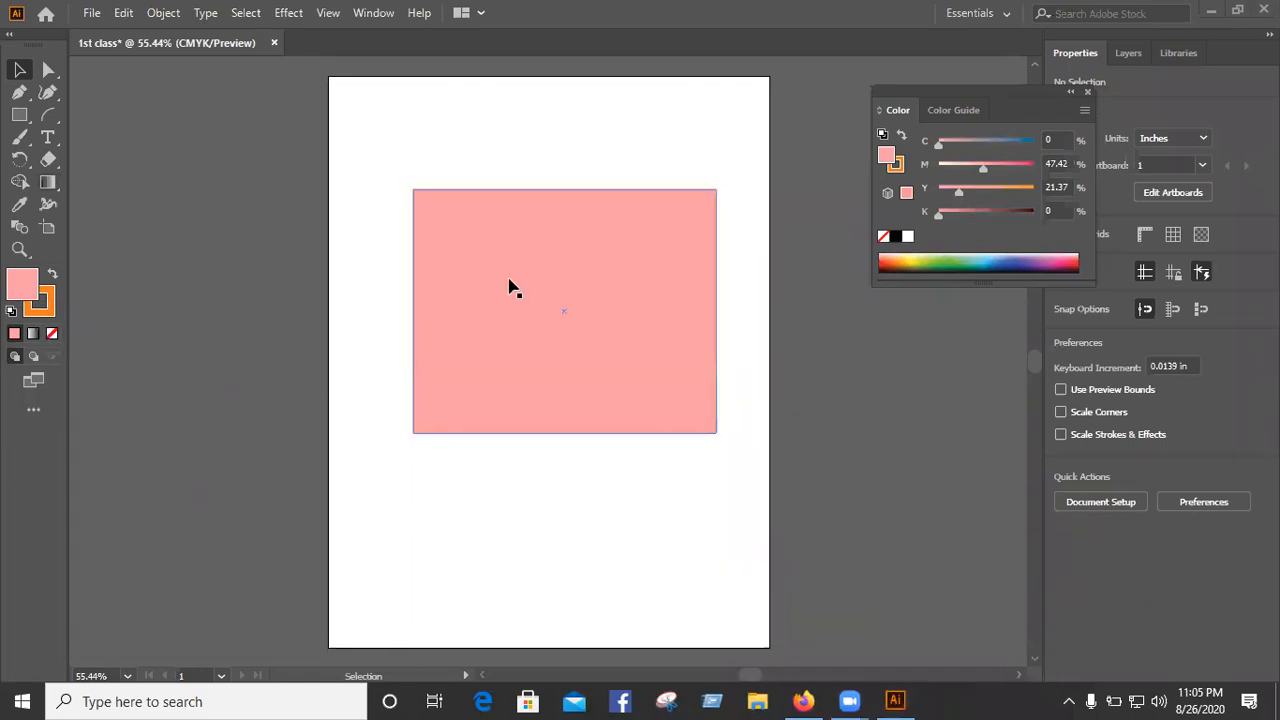
{"action": "left_click_drag", "start_coordinate": [1008, 93], "coordinate": [968, 129]}
{"action": "left_click_drag", "start_coordinate": [1060, 139], "coordinate": [1061, 139]}
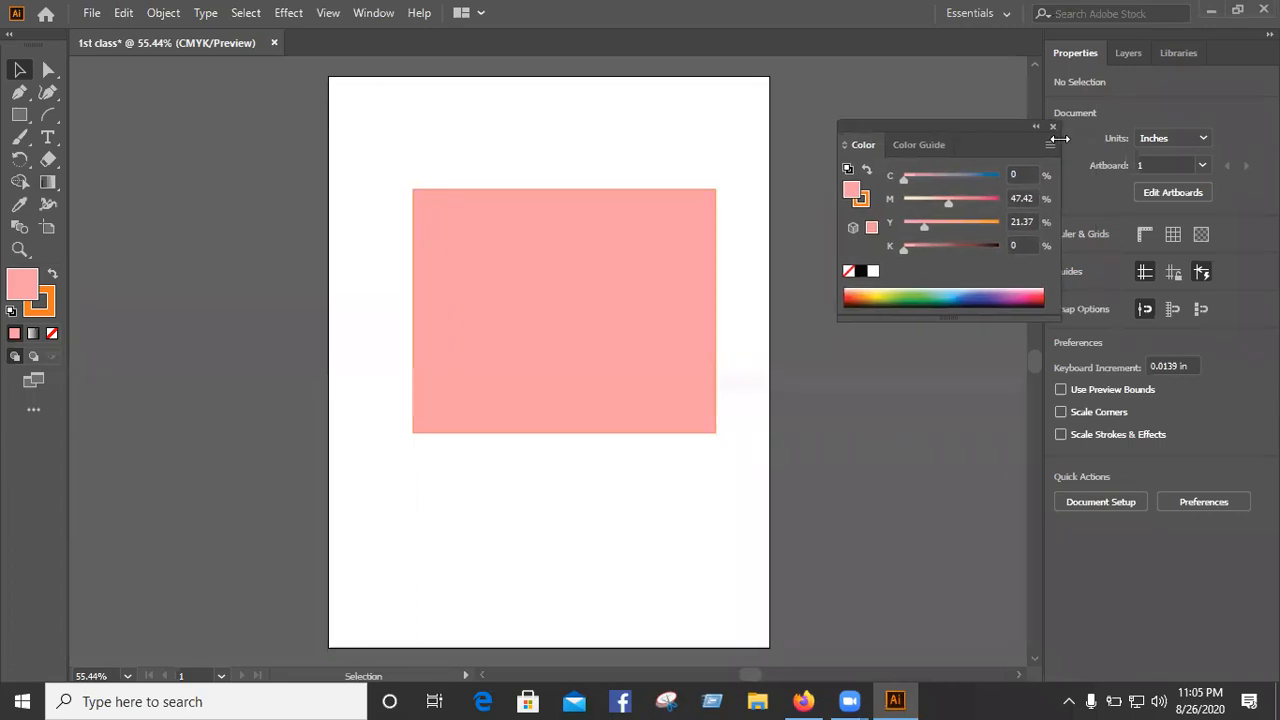
{"action": "left_click", "coordinate": [1052, 127]}
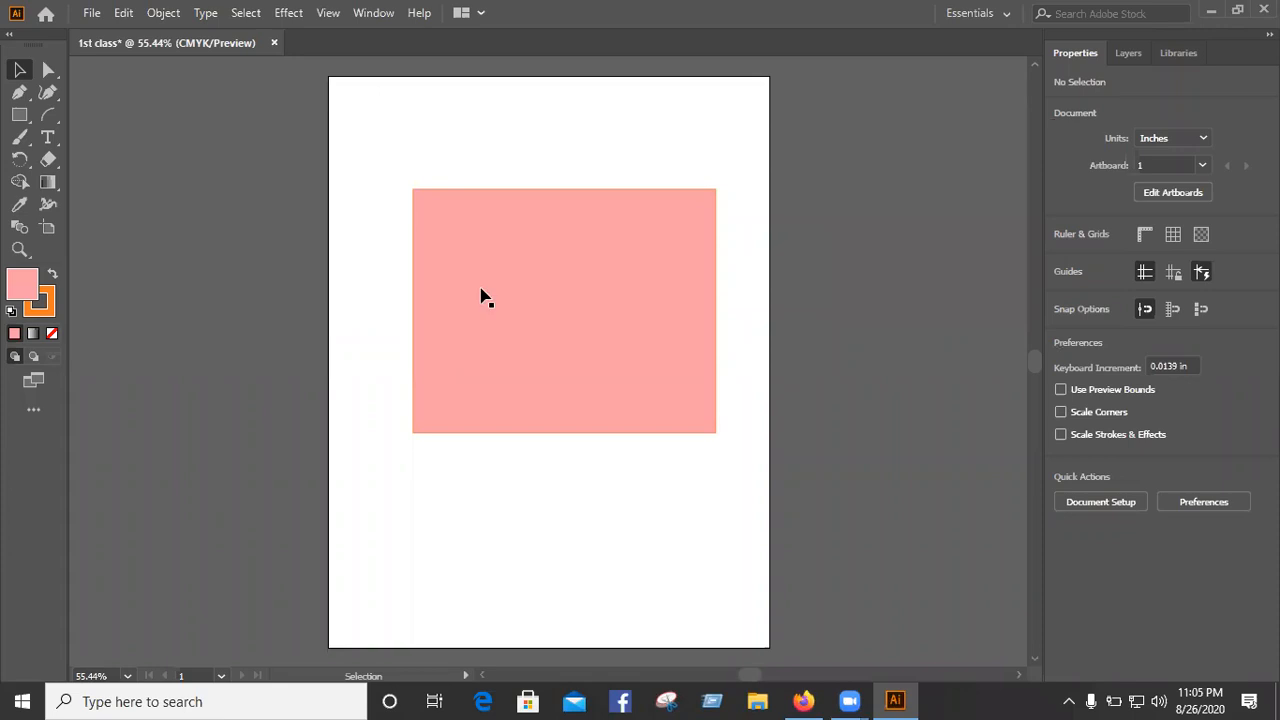
Step: Select the pink rectangle, view the Color Picker for its fill, and dismiss it without choosing a new color
{"action": "key", "text": "ctrl+a"}
{"action": "double_click", "coordinate": [20, 290]}
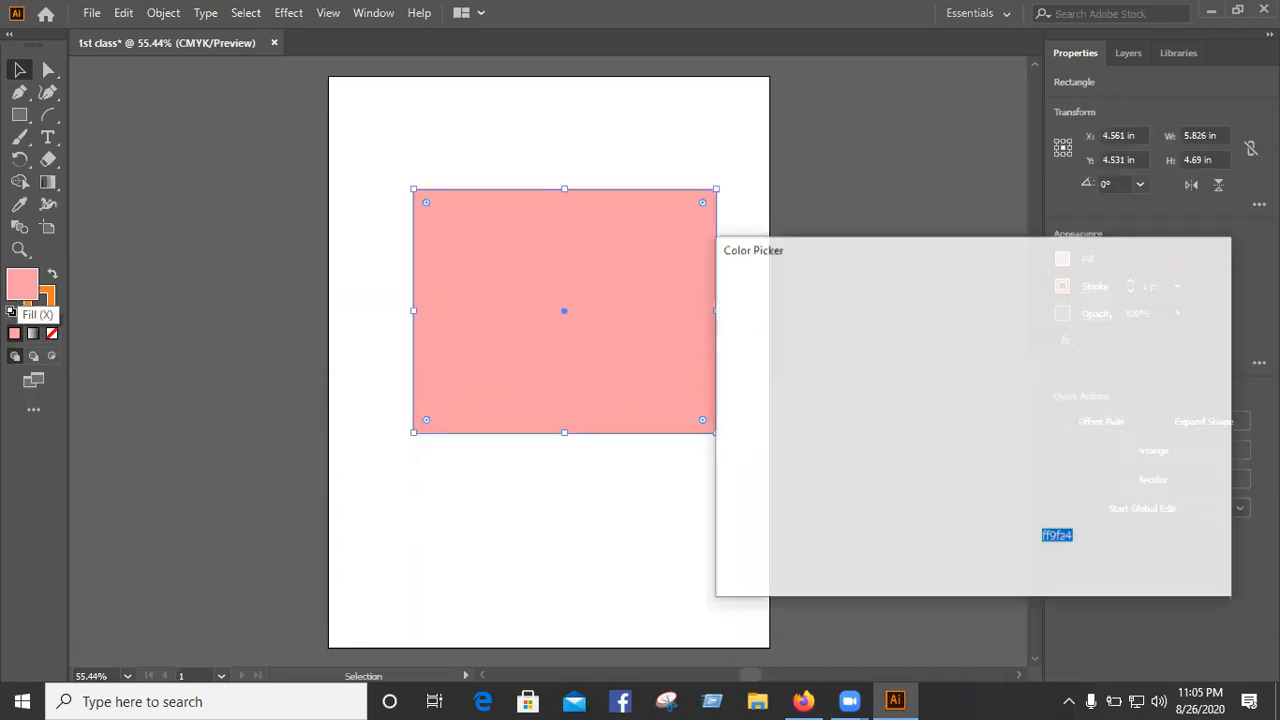
{"action": "left_click", "coordinate": [1165, 345]}
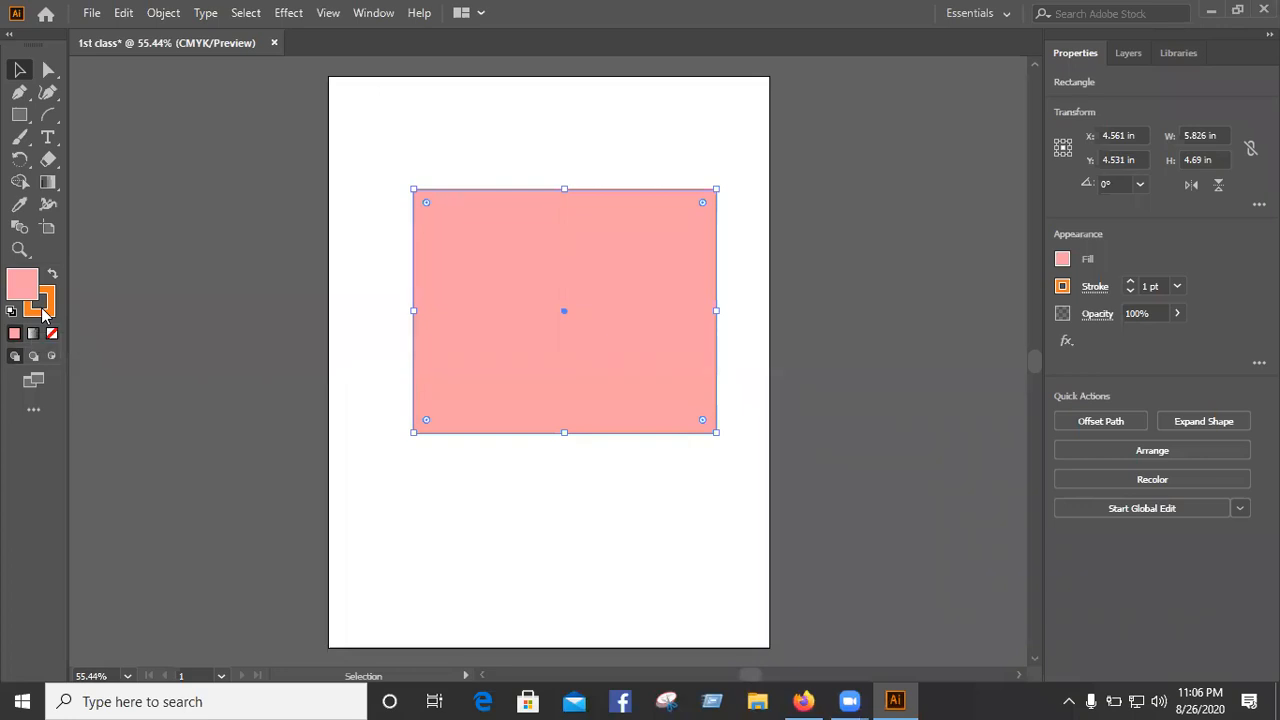
Step: Toggle repeatedly between fill and stroke as the rectangle's active color, ending with the fill active
{"action": "key", "text": "x"}
{"action": "key", "text": "x"}
{"action": "key", "text": "x"}
{"action": "key", "text": "x"}
{"action": "key", "text": "x"}
{"action": "key", "text": "x"}
{"action": "key", "text": "x"}
{"action": "key", "text": "x"}
{"action": "left_click", "coordinate": [44, 310]}
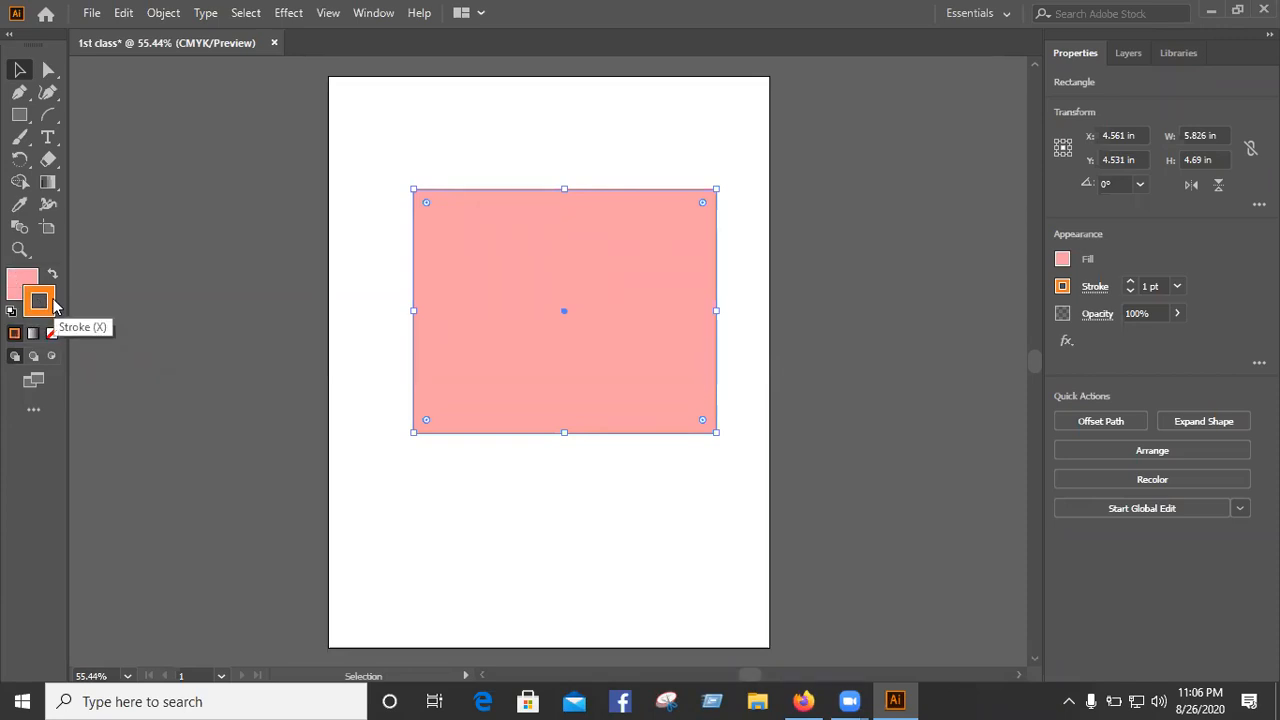
{"action": "key", "text": "x"}
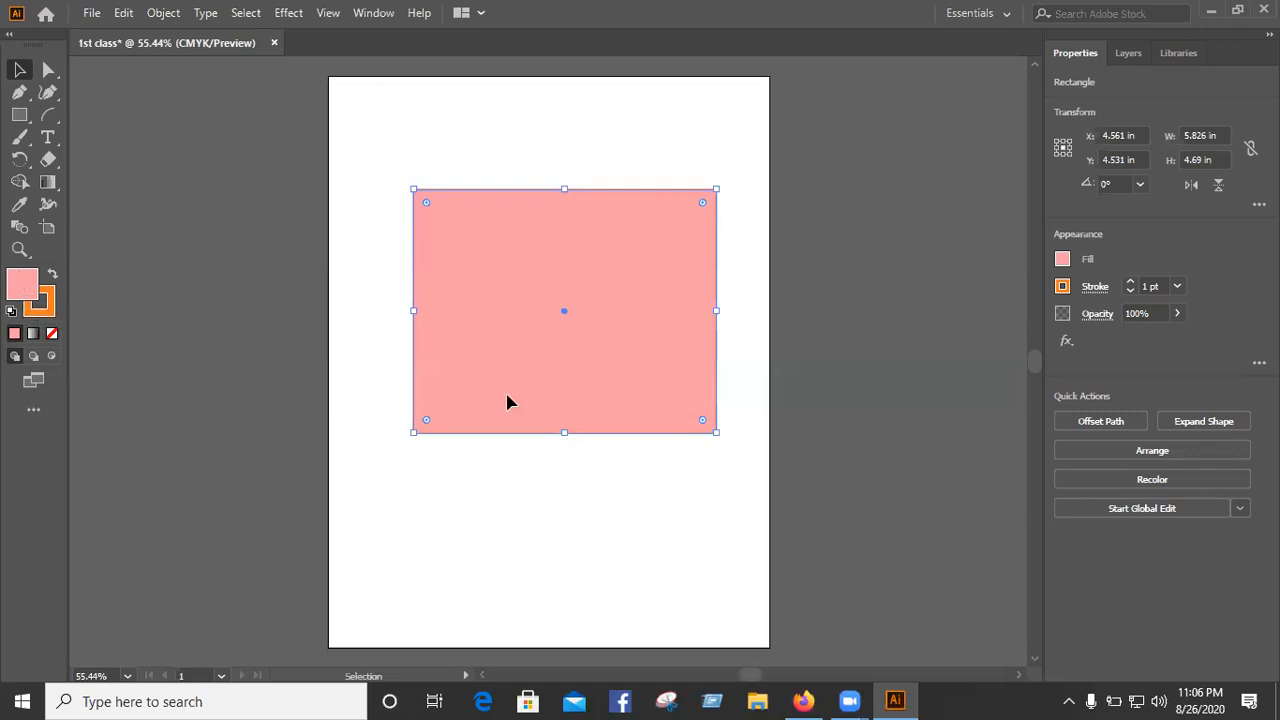
Step: Move the rectangle to about X 4.15 in, Y 5.5 in, make its stroke active, and shift the Color panel aside
{"action": "left_click_drag", "start_coordinate": [503, 267], "coordinate": [473, 190]}
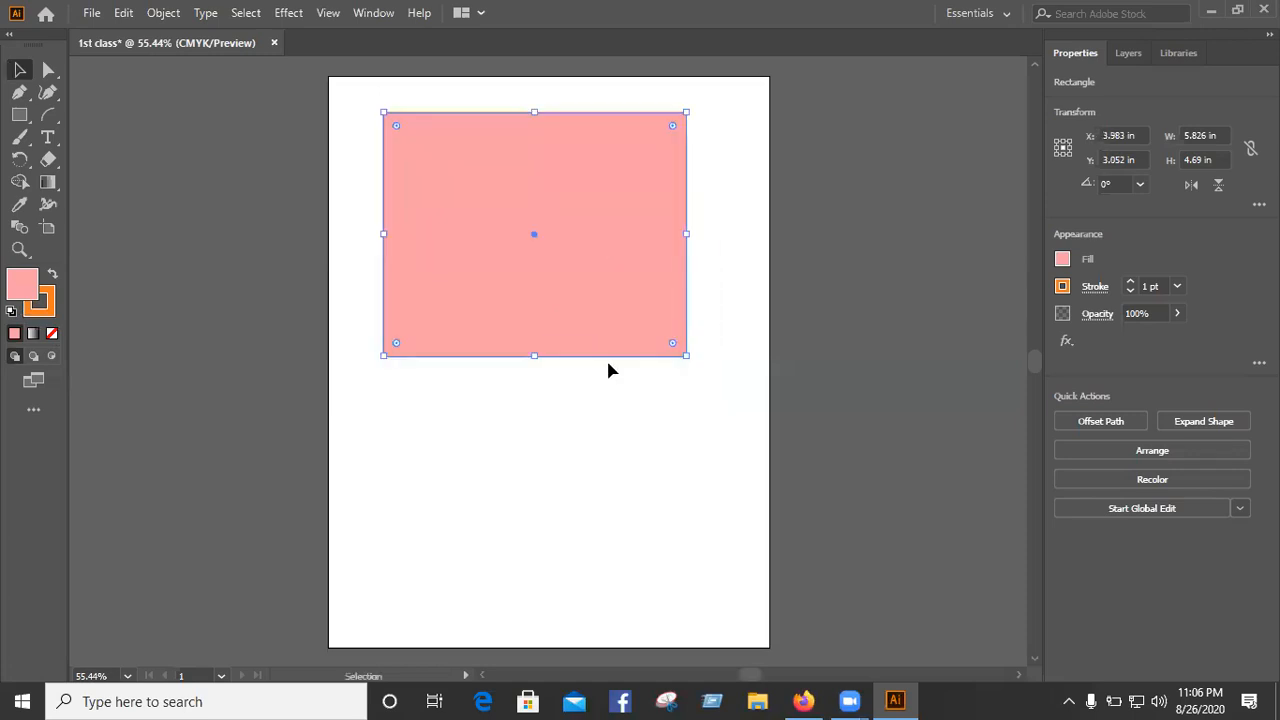
{"action": "left_click_drag", "start_coordinate": [599, 235], "coordinate": [608, 362]}
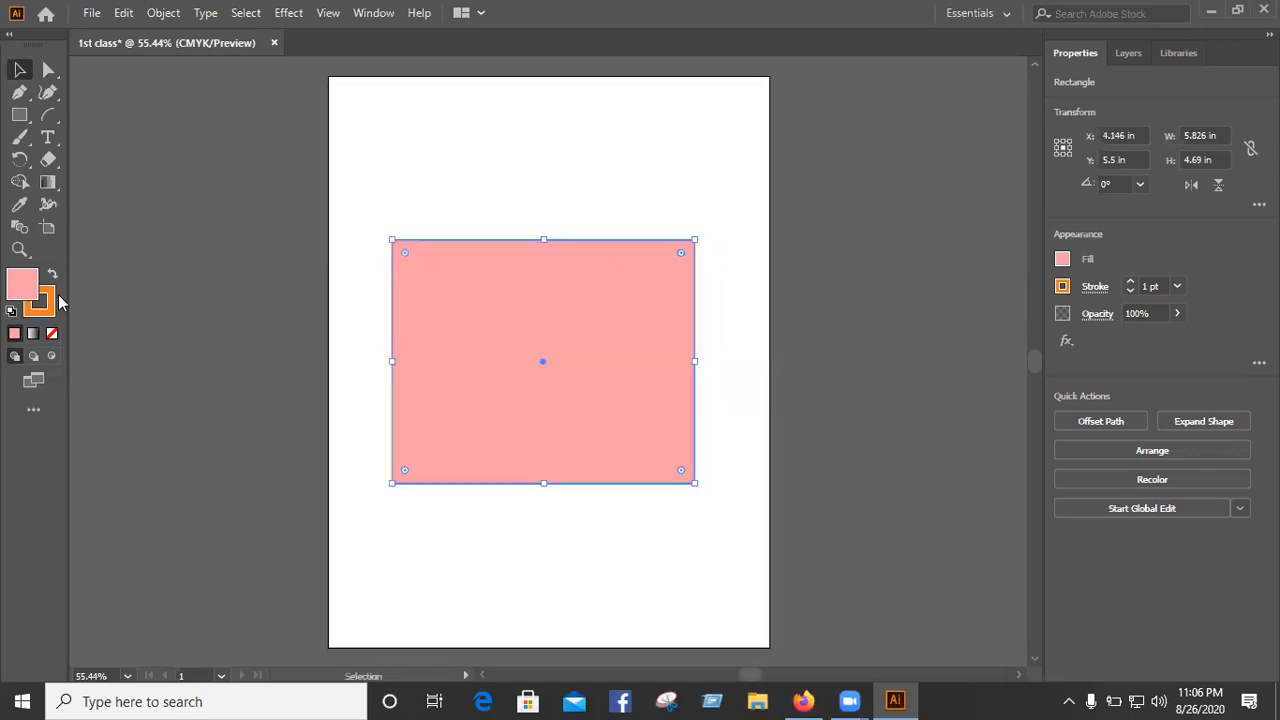
{"action": "left_click", "coordinate": [38, 298]}
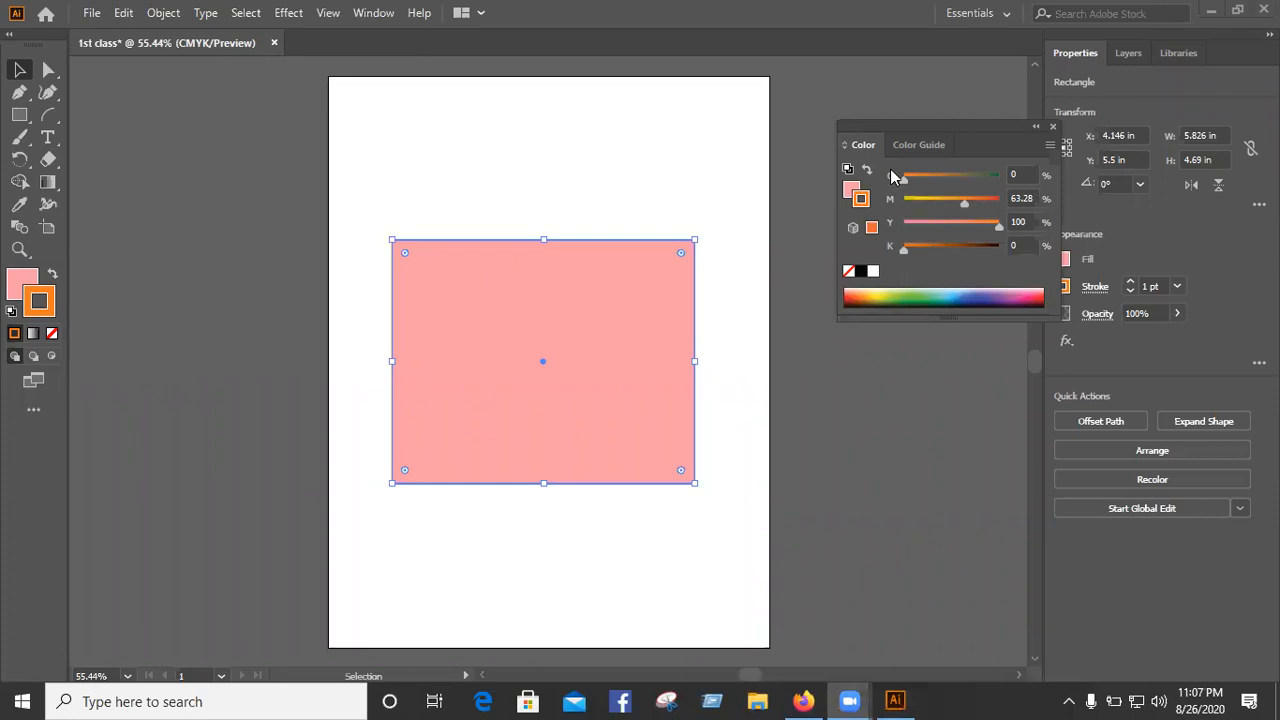
{"action": "left_click_drag", "start_coordinate": [985, 145], "coordinate": [935, 175]}
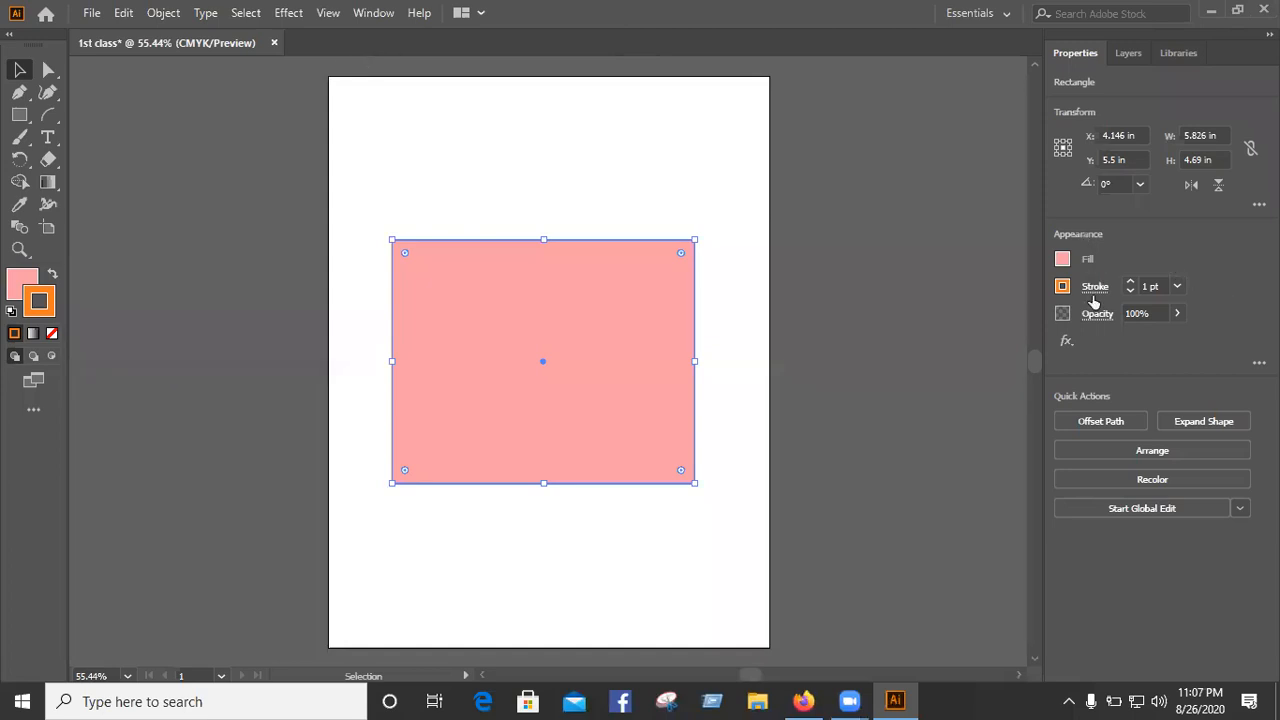
Step: Raise the rectangle's orange stroke weight to 10 pt and deselect the rectangle
{"action": "left_click", "coordinate": [1177, 288]}
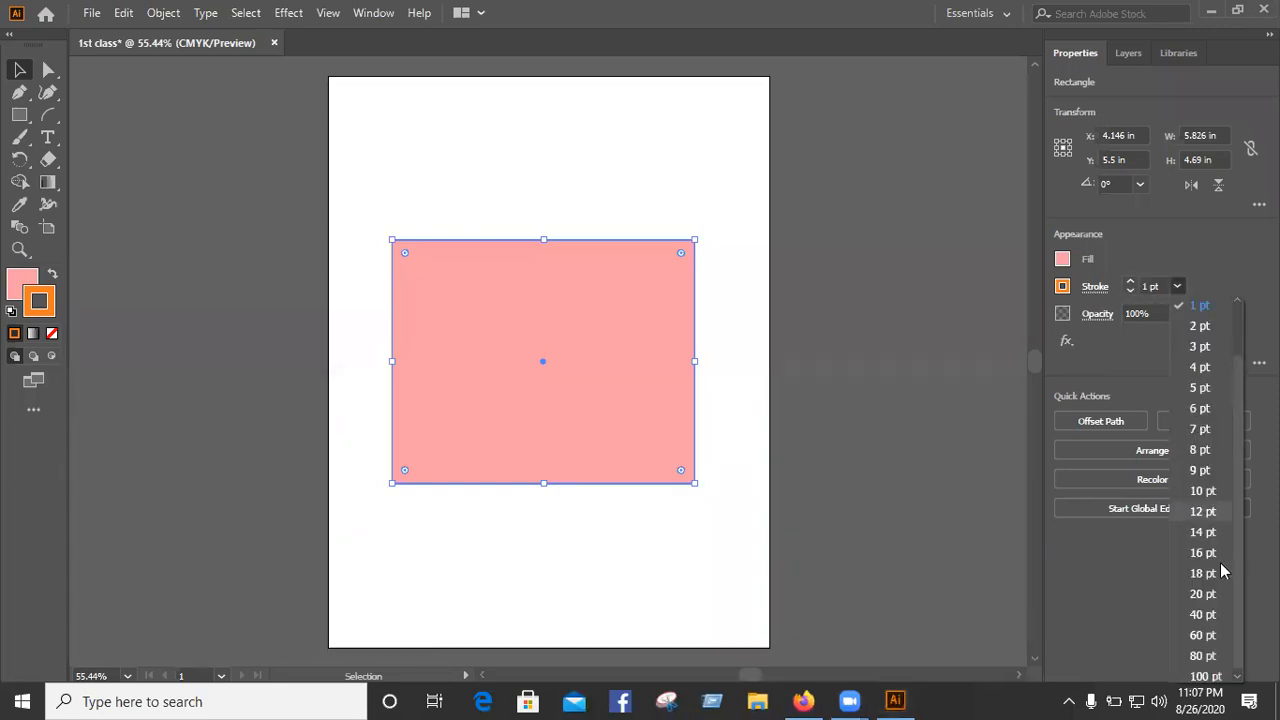
{"action": "left_click", "coordinate": [1131, 284]}
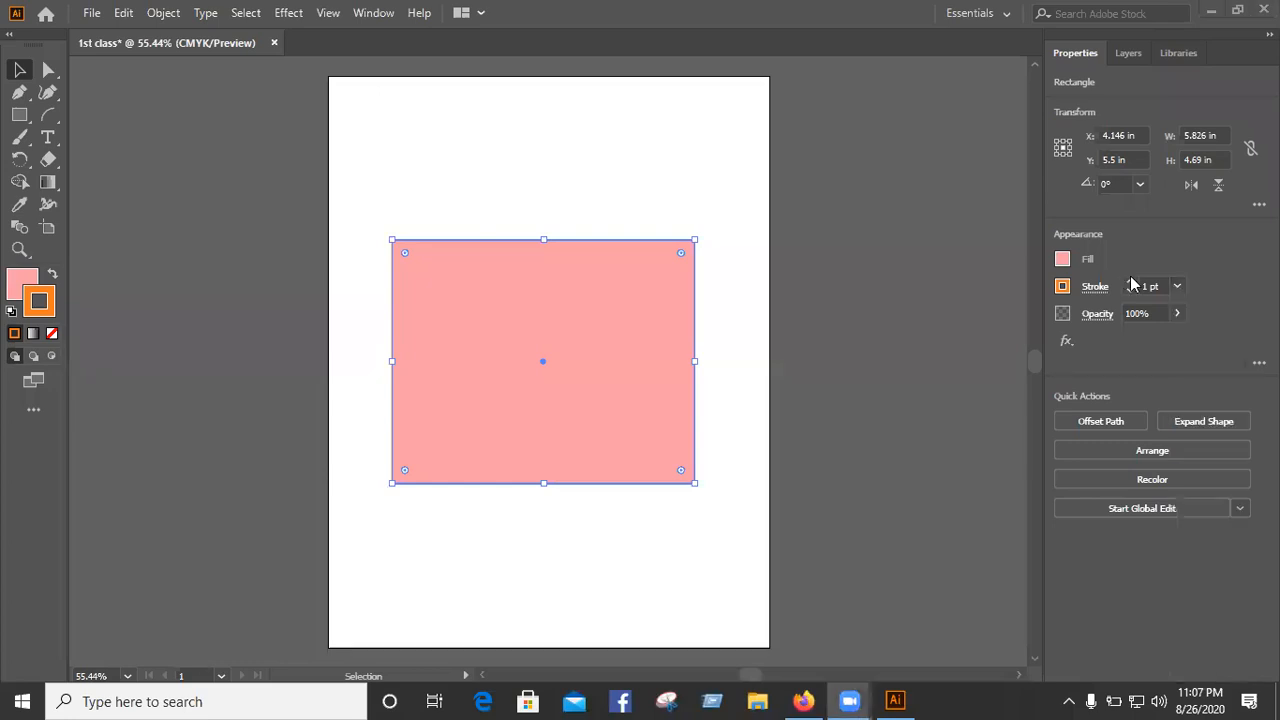
{"action": "left_click", "coordinate": [1131, 283]}
{"action": "left_click", "coordinate": [1131, 283]}
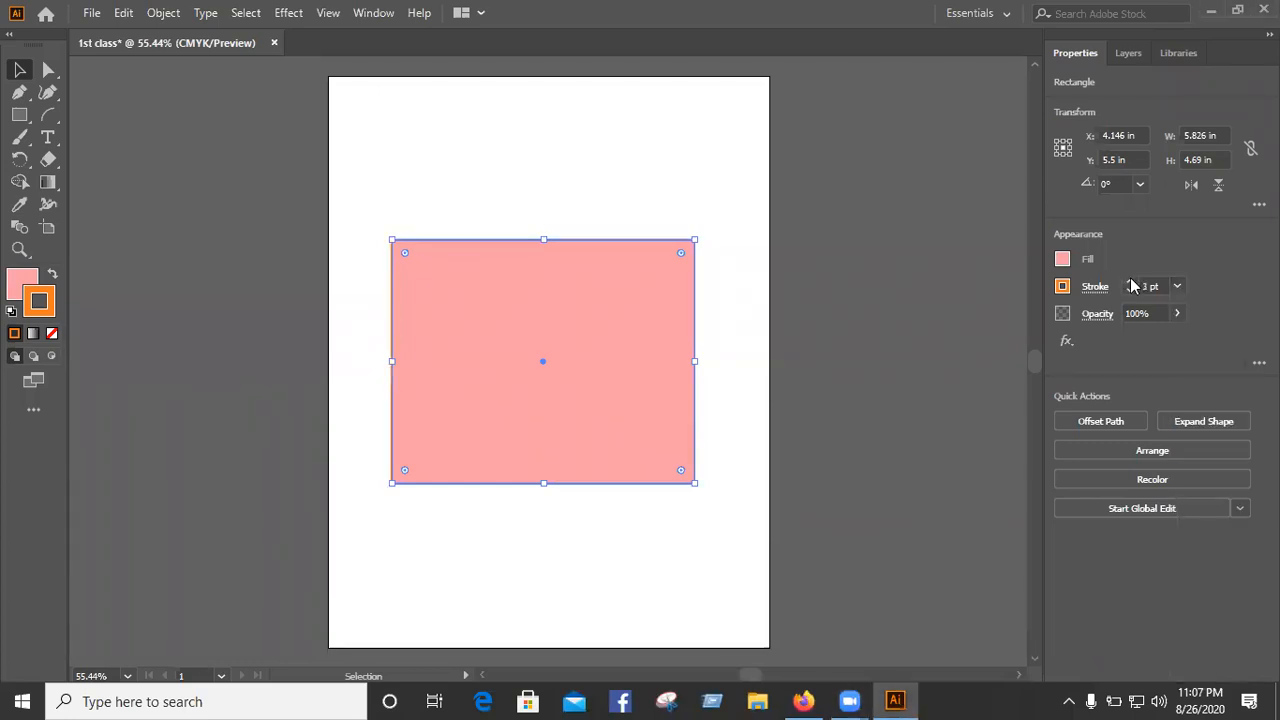
{"action": "left_click", "coordinate": [1131, 283]}
{"action": "left_click", "coordinate": [1131, 283]}
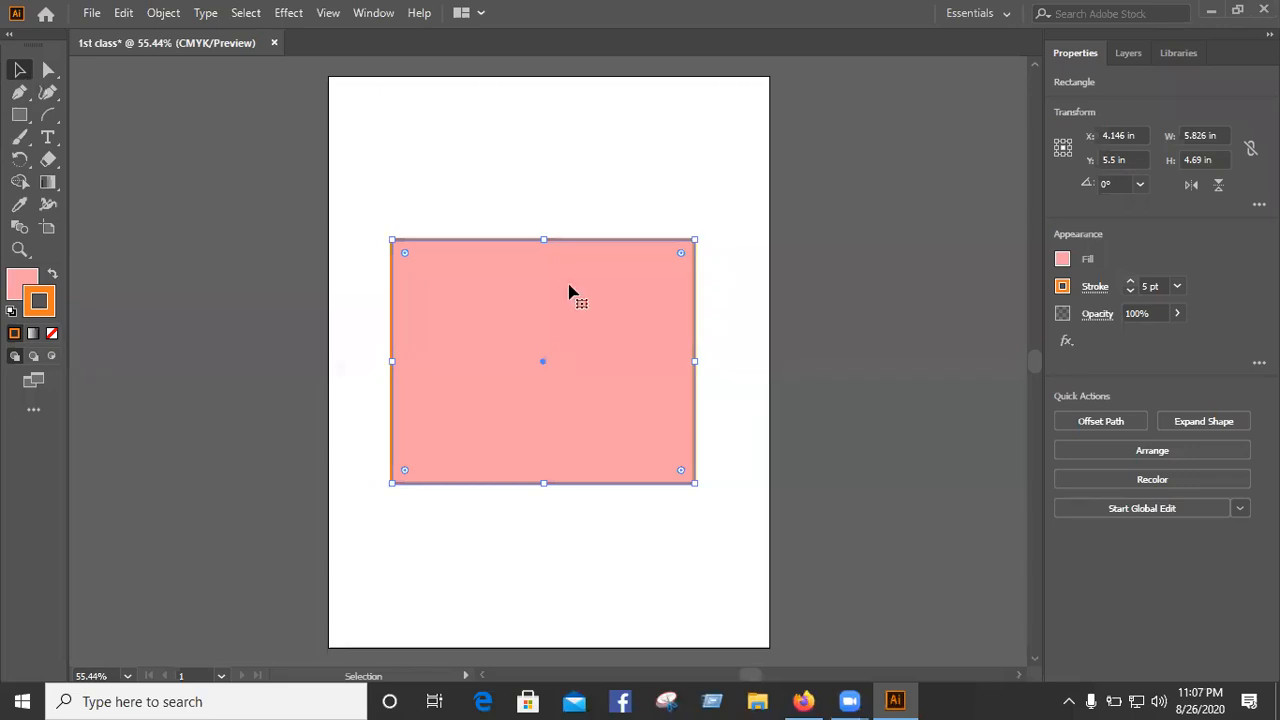
{"action": "left_click", "coordinate": [1129, 283]}
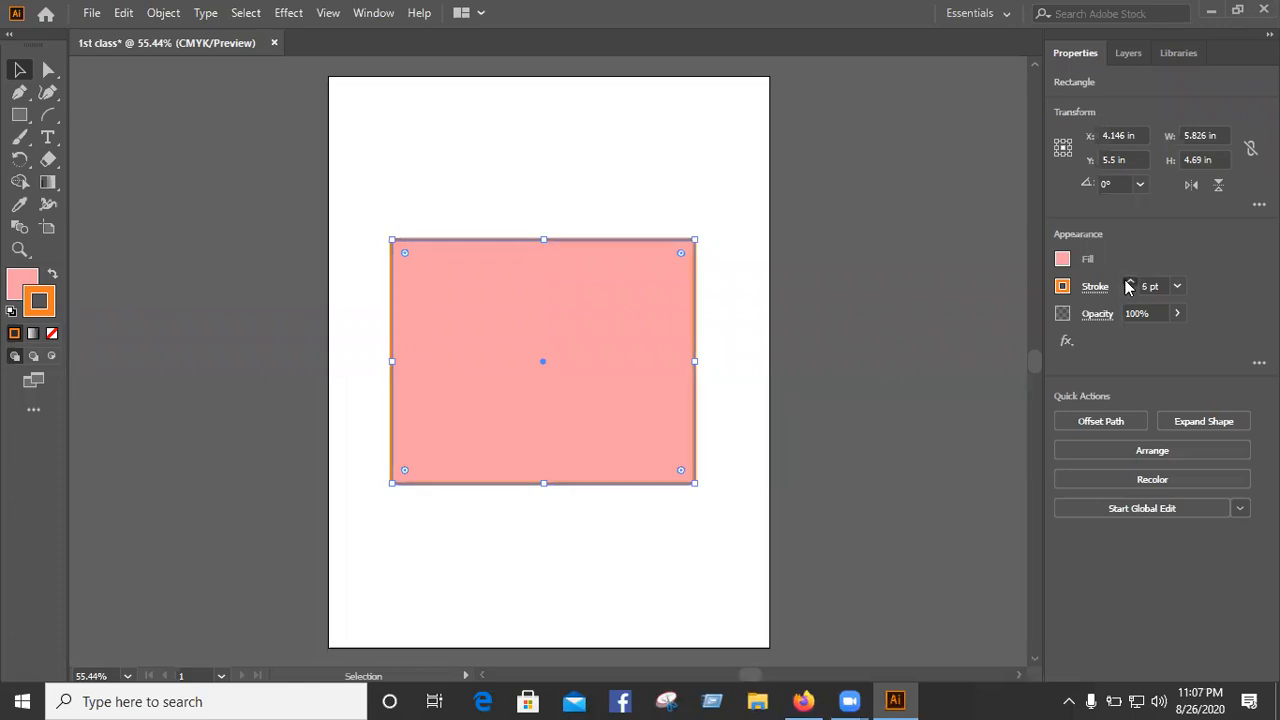
{"action": "left_click", "coordinate": [1129, 283]}
{"action": "left_click", "coordinate": [1129, 283]}
{"action": "left_click", "coordinate": [1129, 283]}
{"action": "left_click", "coordinate": [1129, 283]}
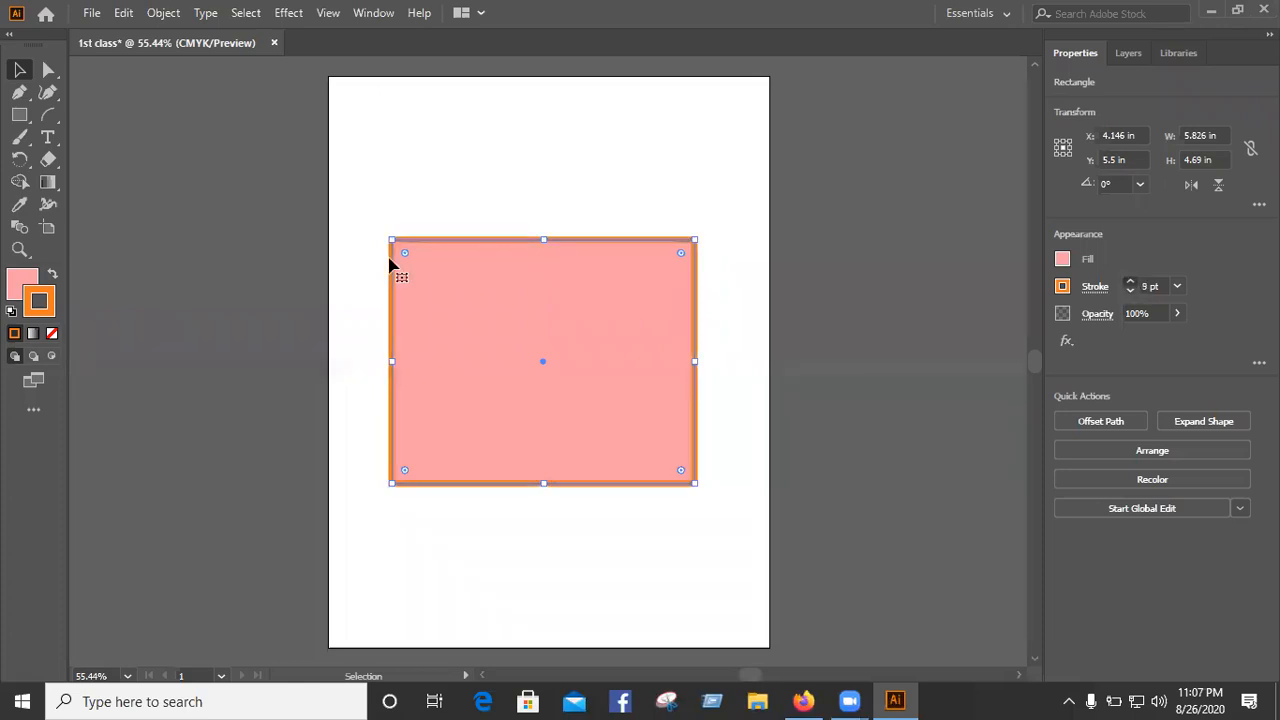
{"action": "left_click", "coordinate": [197, 296]}
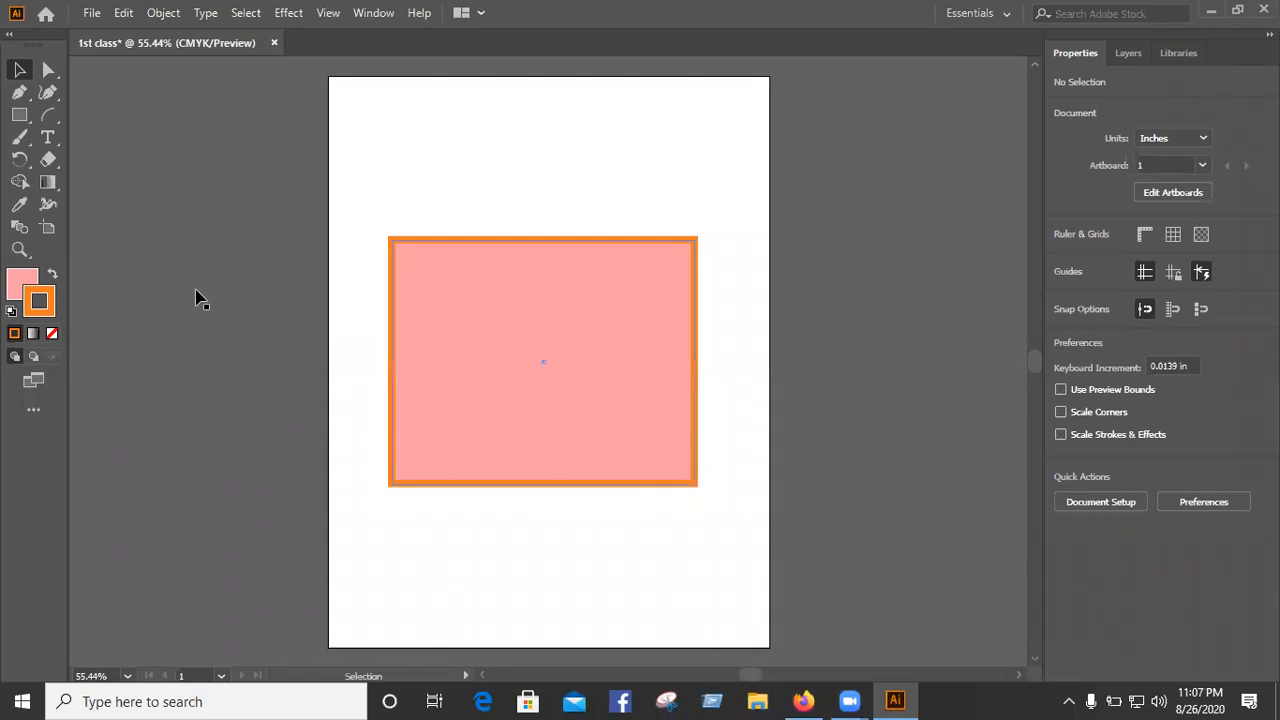
Step: Select the rectangle, examine its orange border at 100% zoom and again at 50%, and deselect it
{"action": "left_click", "coordinate": [519, 306]}
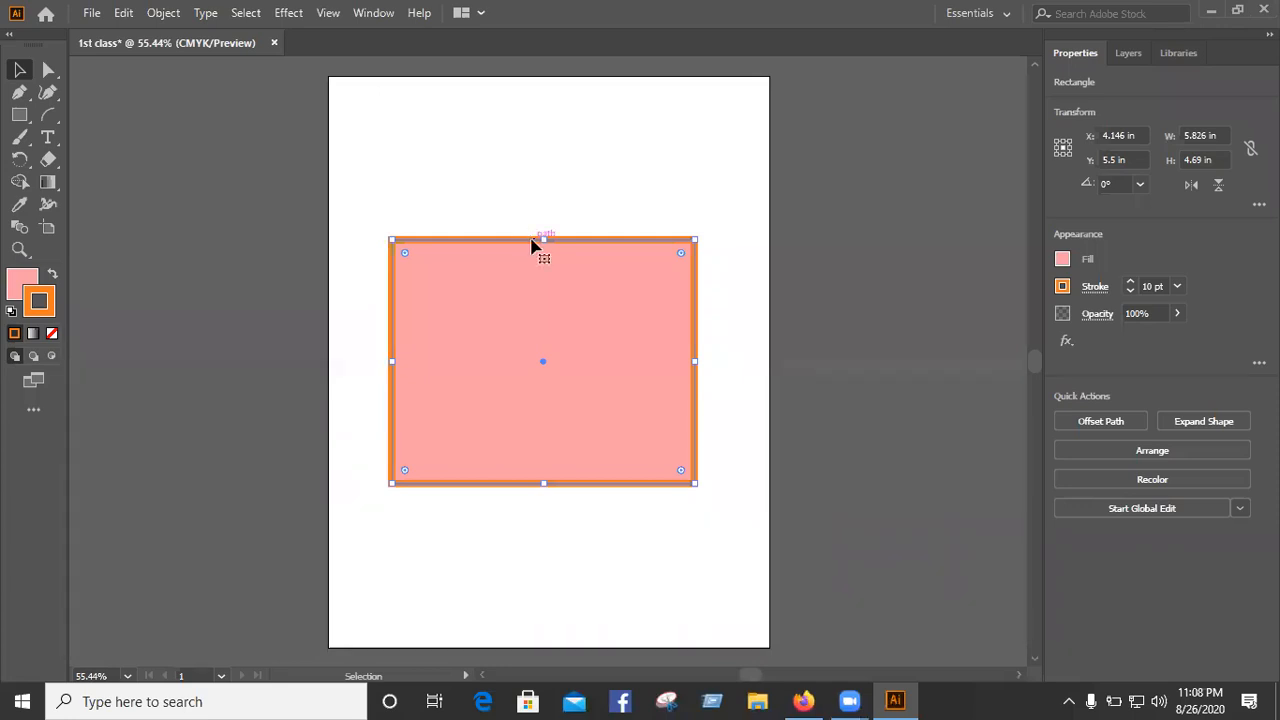
{"action": "key", "text": "ctrl+1"}
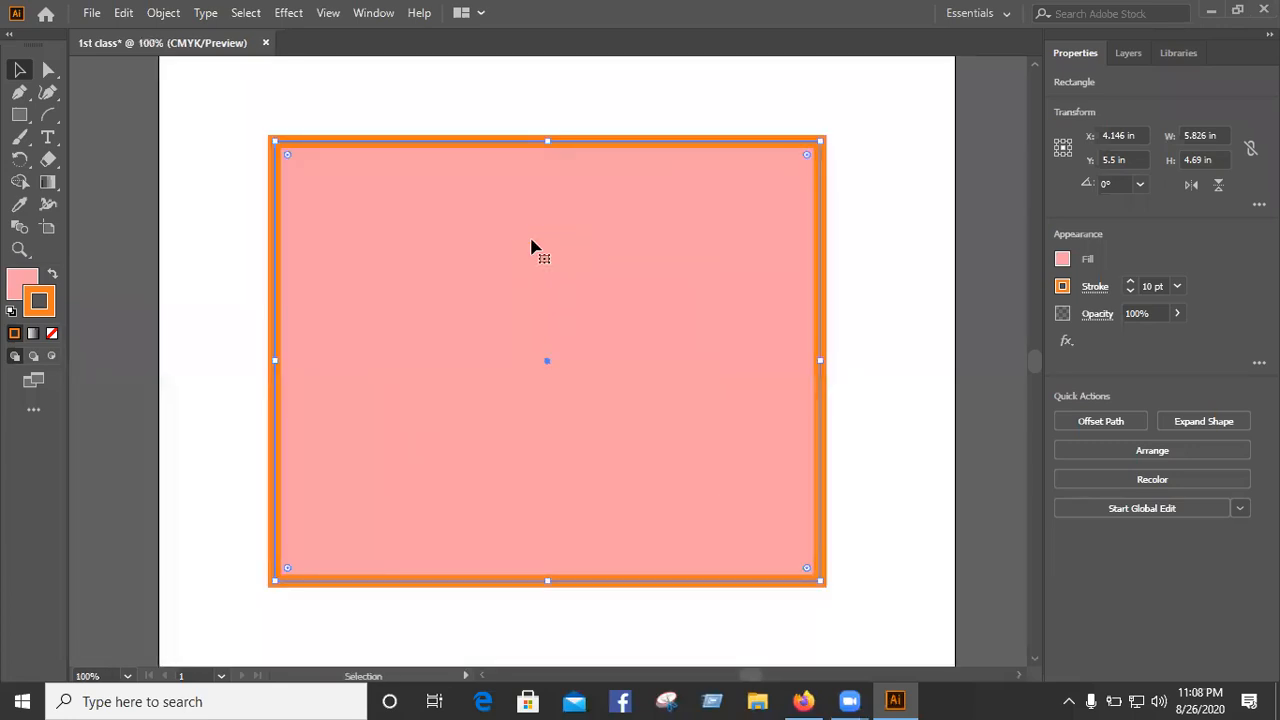
{"action": "key", "text": "ctrl+minus"}
{"action": "key", "text": "ctrl+minus"}
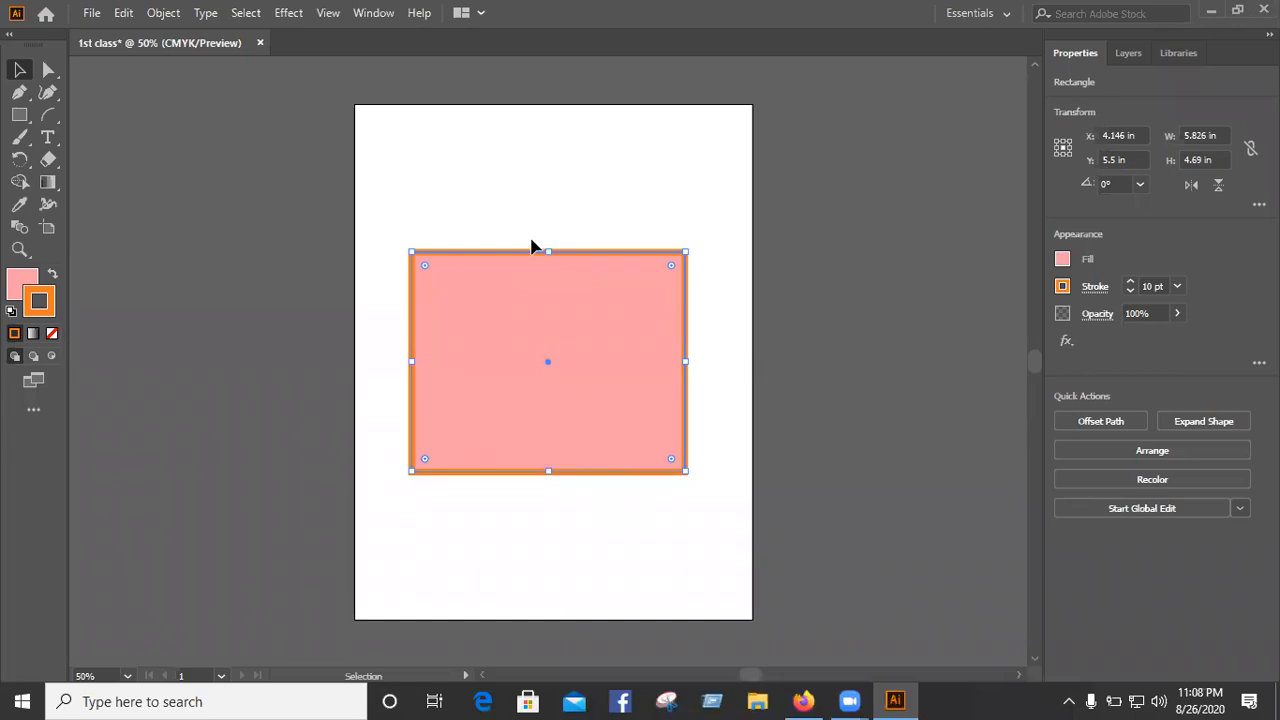
{"action": "left_click", "coordinate": [19, 69]}
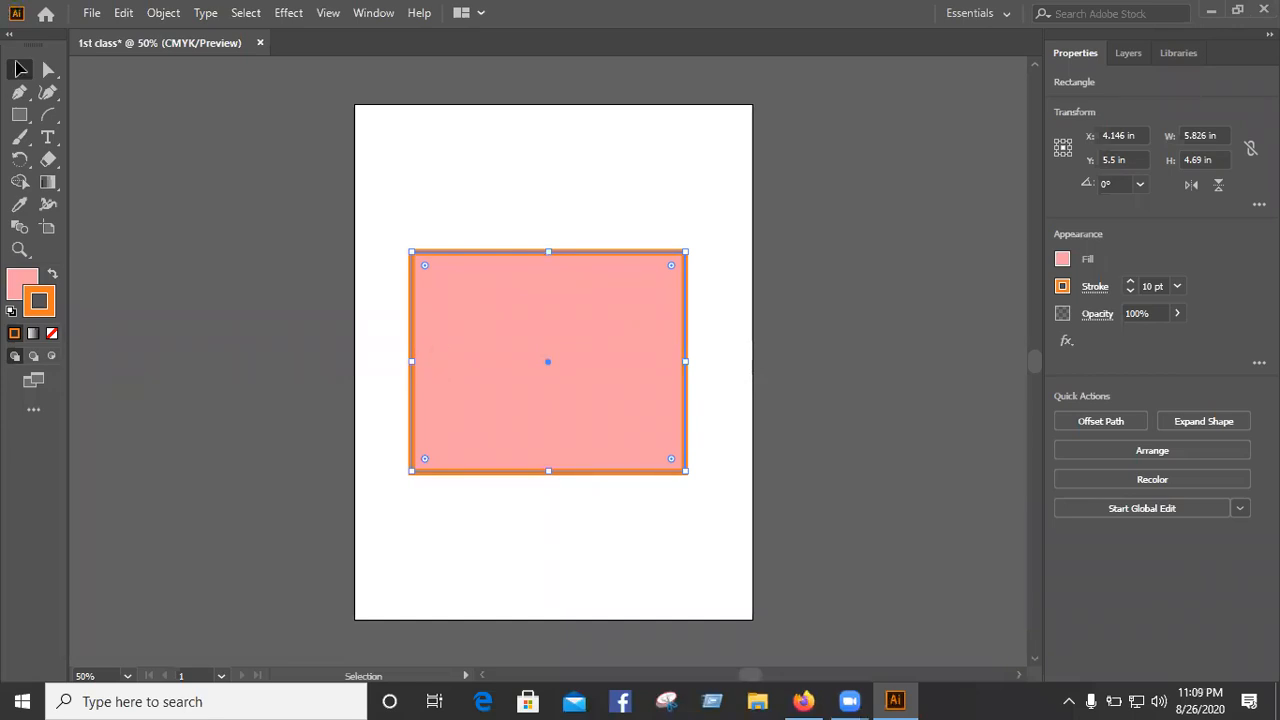
{"action": "left_click", "coordinate": [503, 582]}
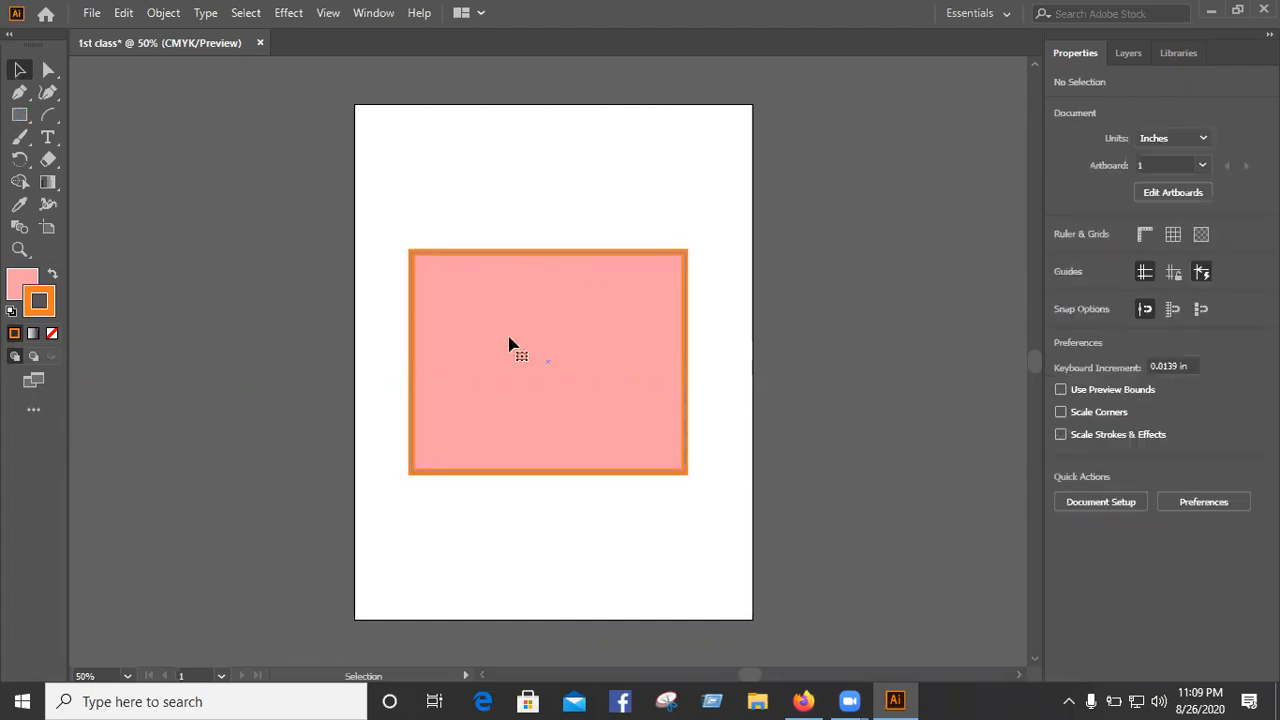
Step: Select the rectangle, swap its pink fill with its orange stroke, and swap the two colors back
{"action": "key", "text": "ctrl+a"}
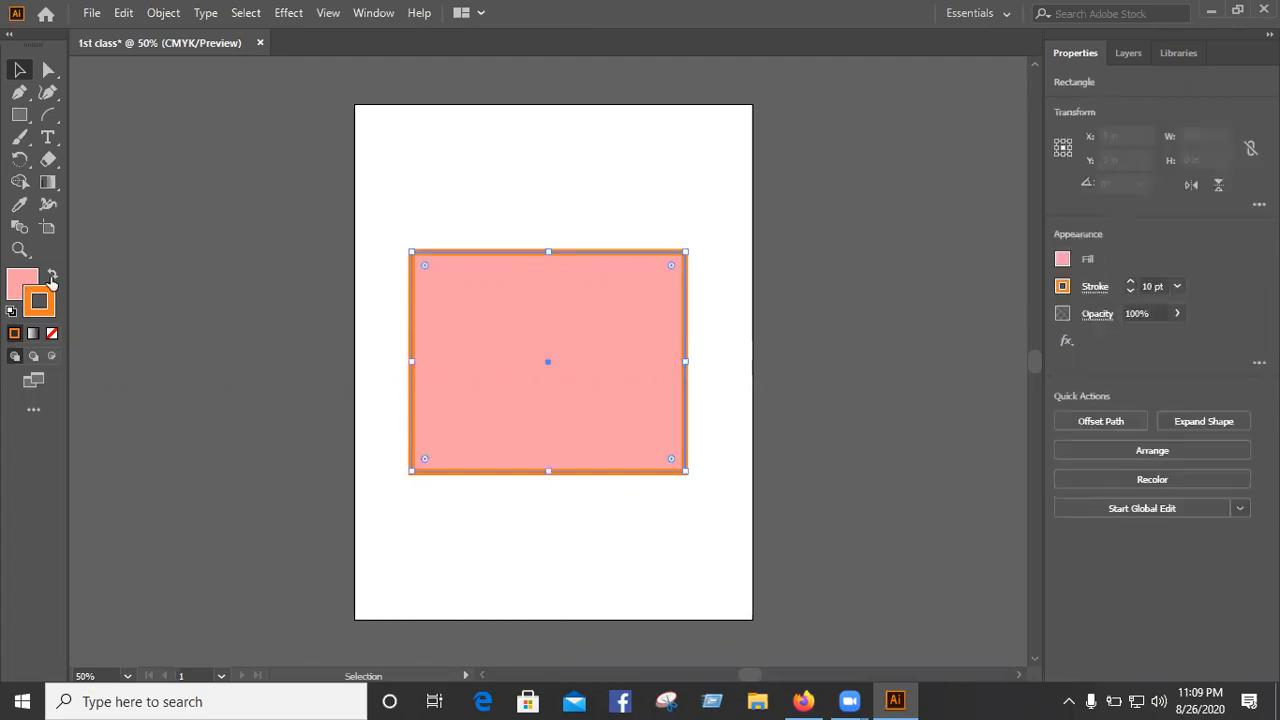
{"action": "left_click", "coordinate": [53, 277]}
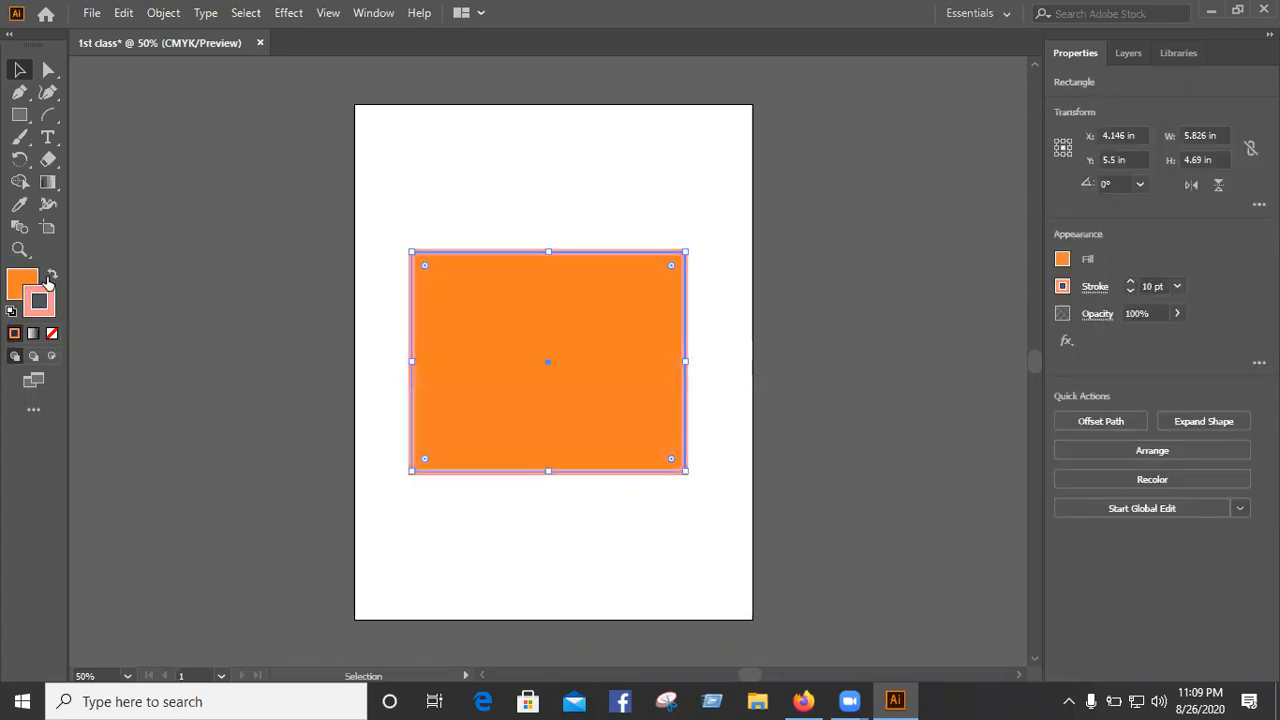
{"action": "key", "text": "shift+x"}
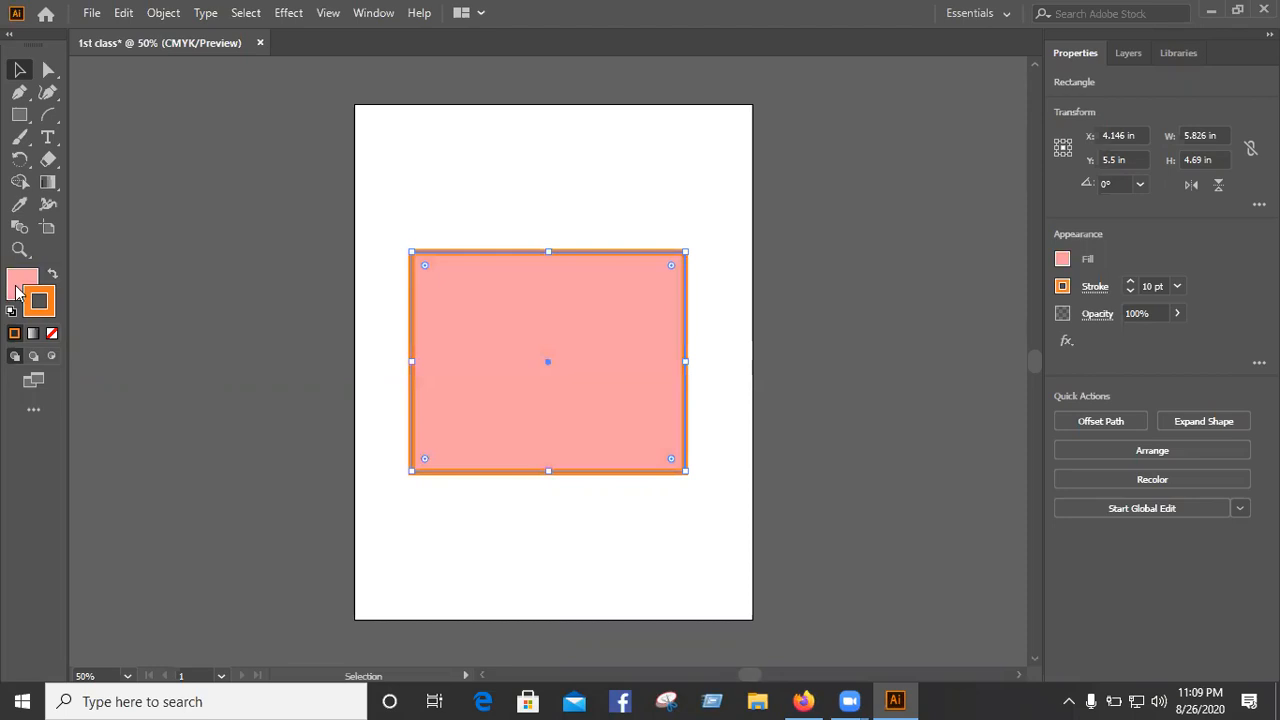
Step: Alternate the active color between the rectangle's fill and stroke with the Color panel open, ending on the stroke
{"action": "left_click", "coordinate": [16, 285]}
{"action": "left_click", "coordinate": [41, 310]}
{"action": "left_click", "coordinate": [16, 288]}
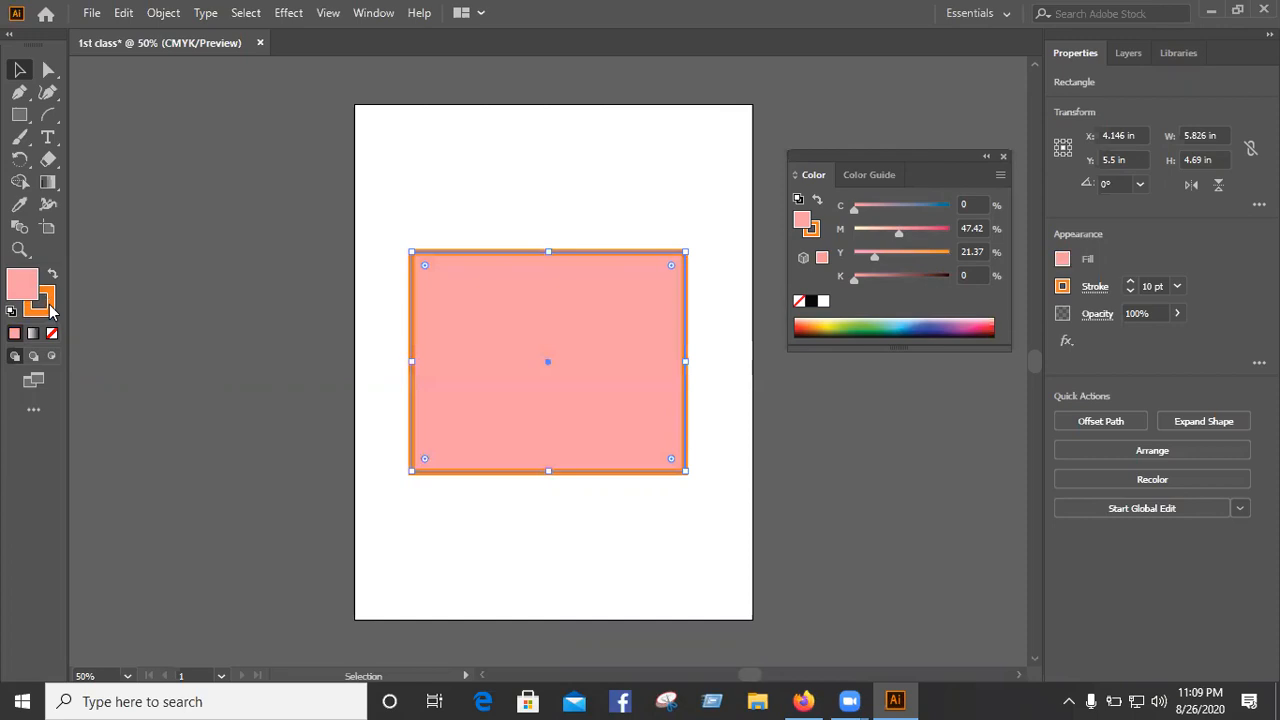
{"action": "left_click", "coordinate": [51, 313]}
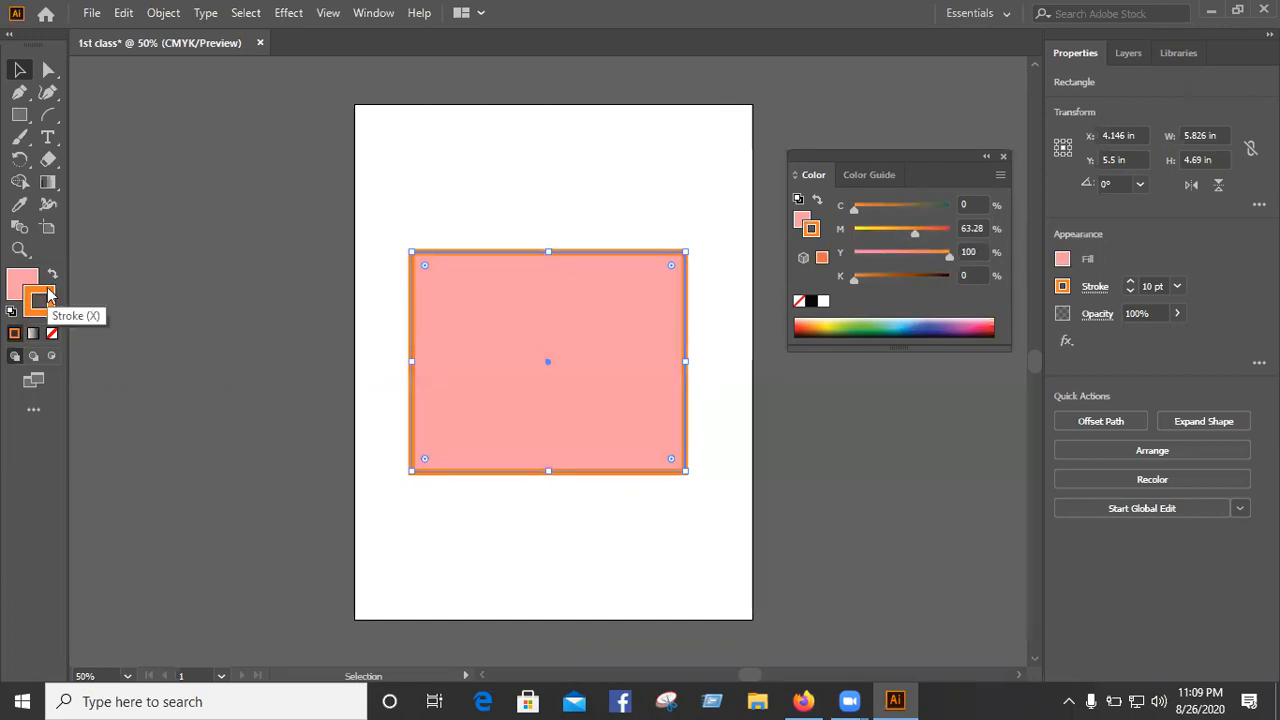
Step: Change the rectangle's stroke color from the Color Picker to green #11d384, trying several hues and shades first
{"action": "double_click", "coordinate": [48, 292]}
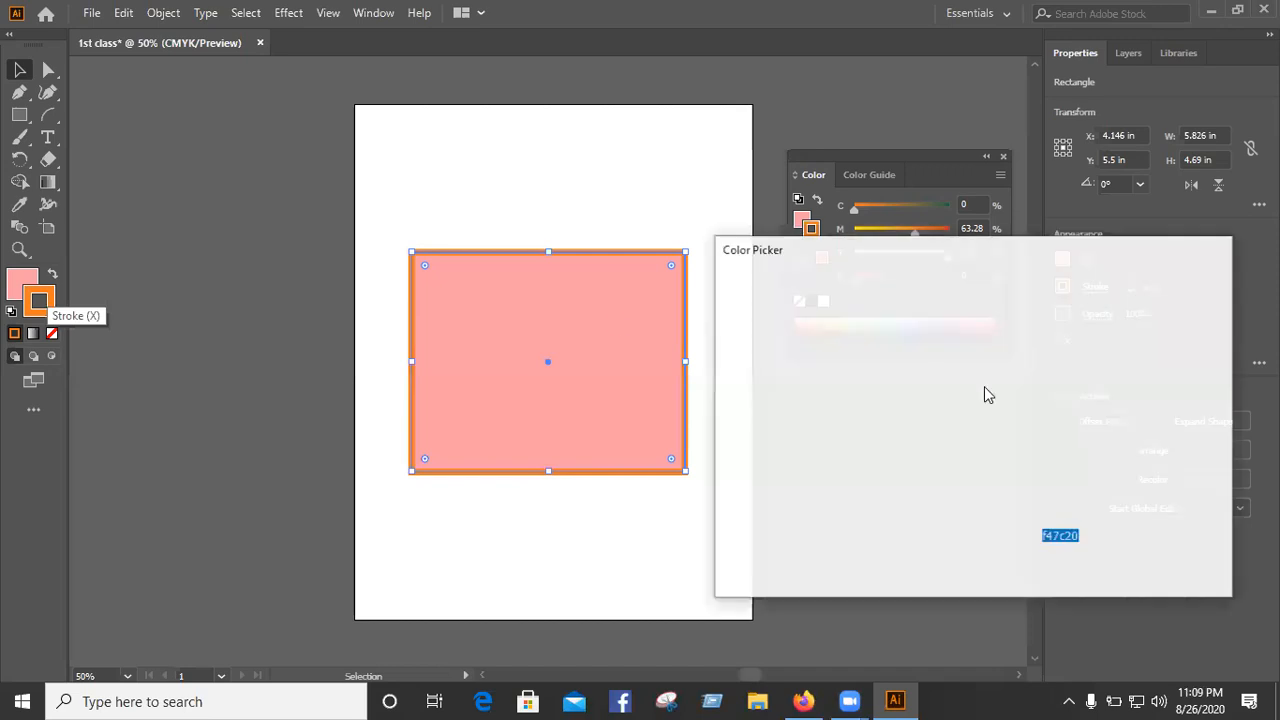
{"action": "left_click", "coordinate": [990, 514]}
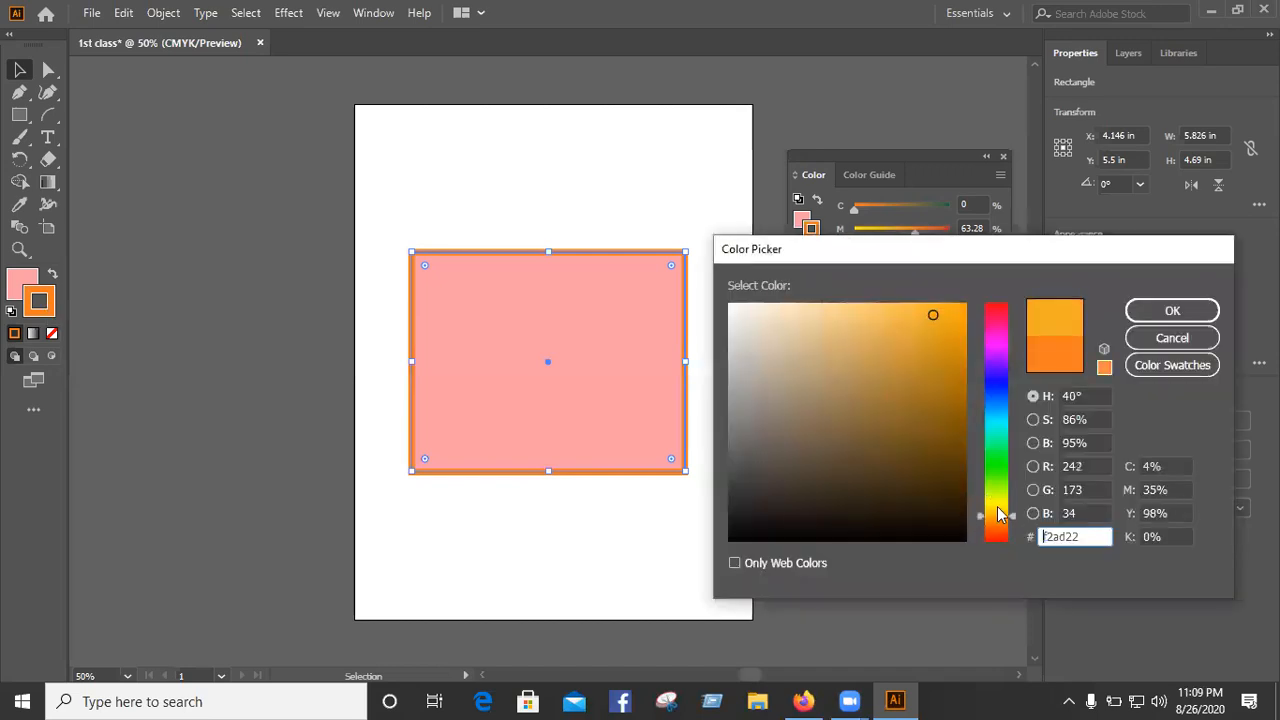
{"action": "left_click", "coordinate": [987, 448]}
{"action": "left_click", "coordinate": [942, 304]}
{"action": "left_click", "coordinate": [942, 356]}
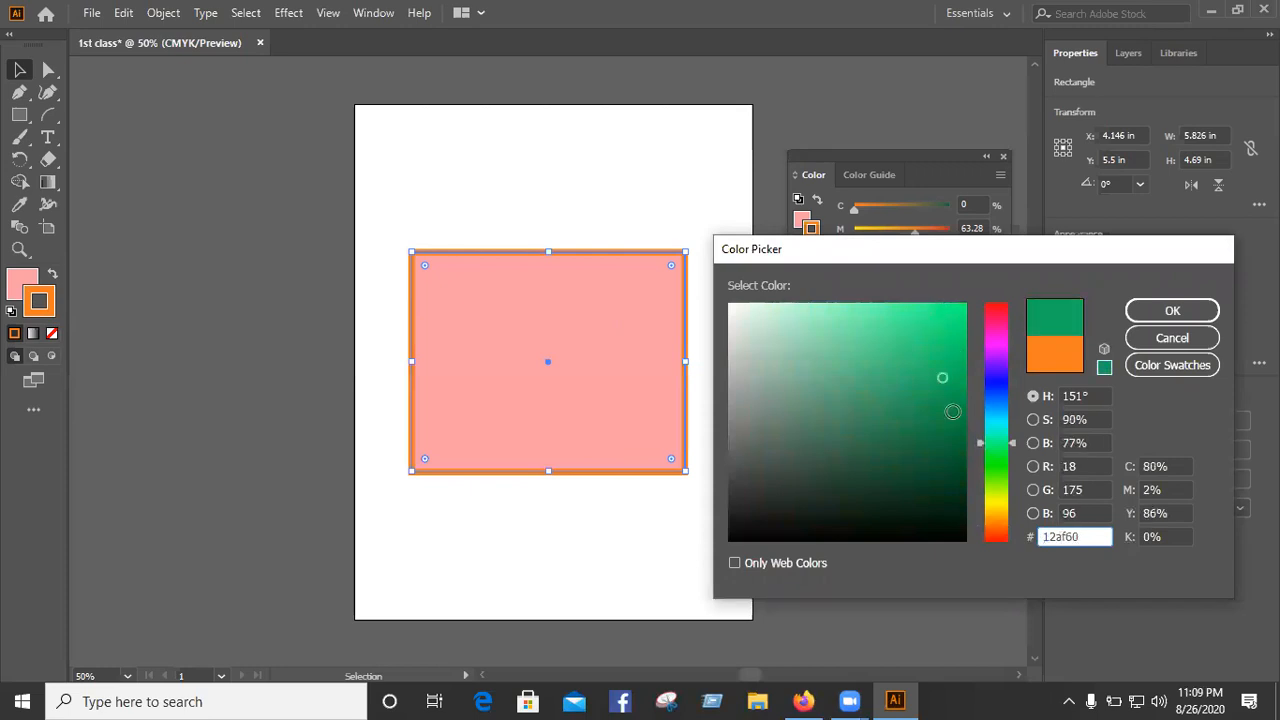
{"action": "left_click", "coordinate": [995, 438]}
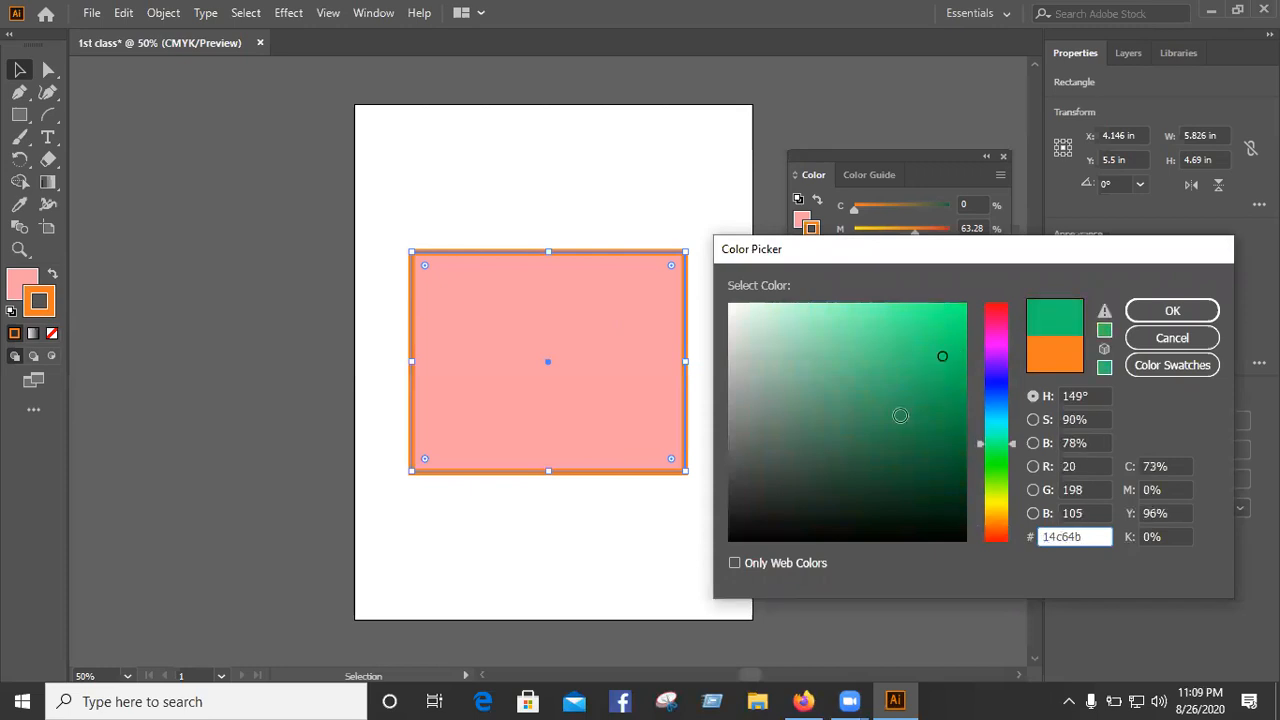
{"action": "left_click", "coordinate": [913, 362]}
{"action": "left_click", "coordinate": [836, 316]}
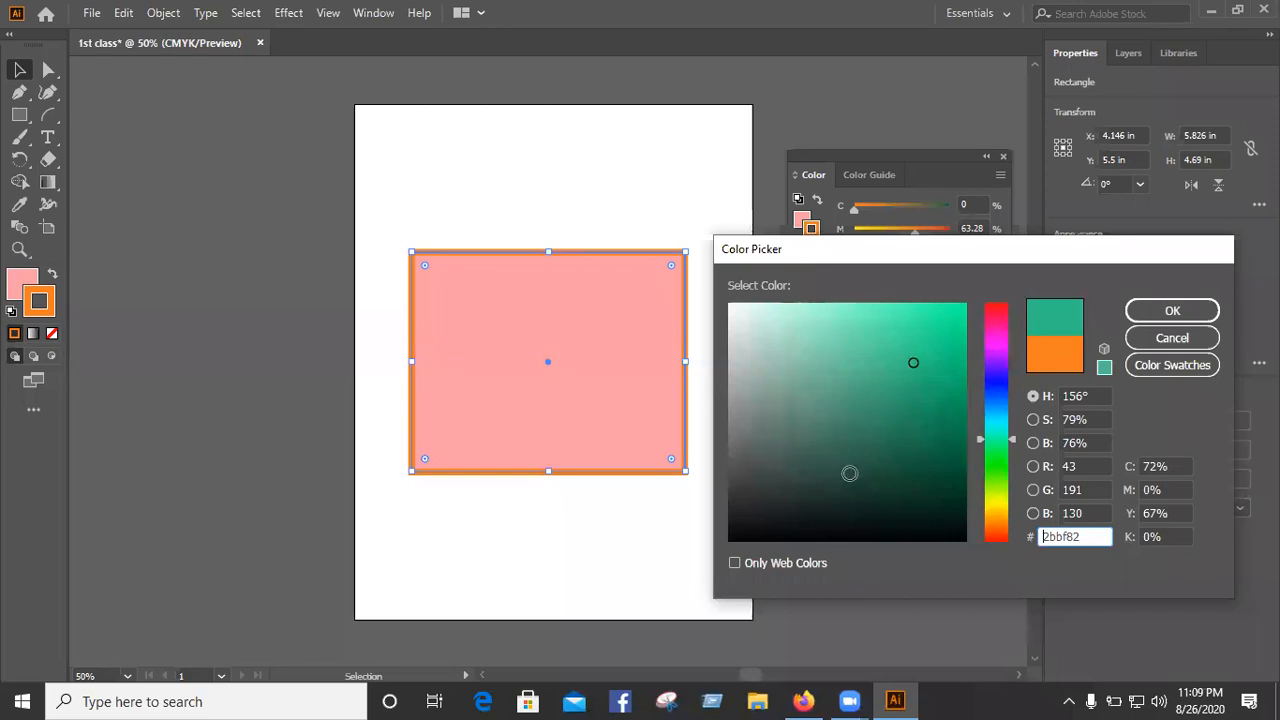
{"action": "left_click", "coordinate": [882, 478]}
{"action": "left_click", "coordinate": [954, 477]}
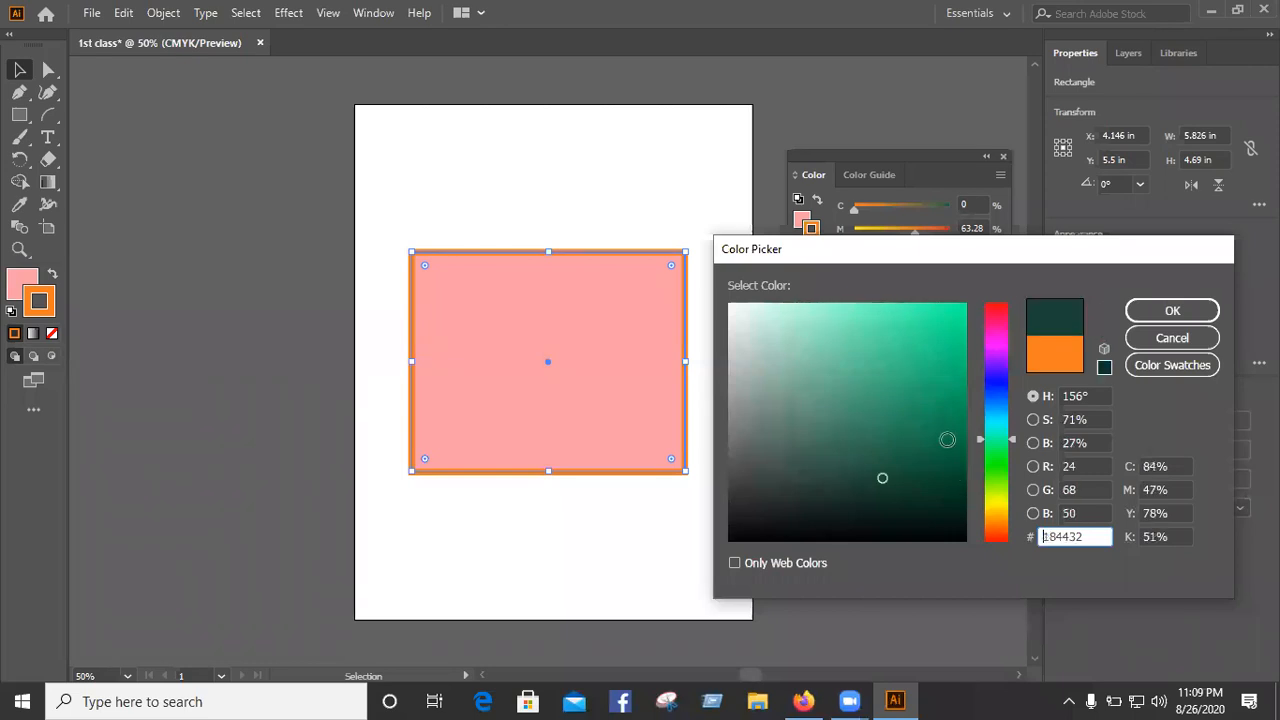
{"action": "left_click", "coordinate": [947, 344]}
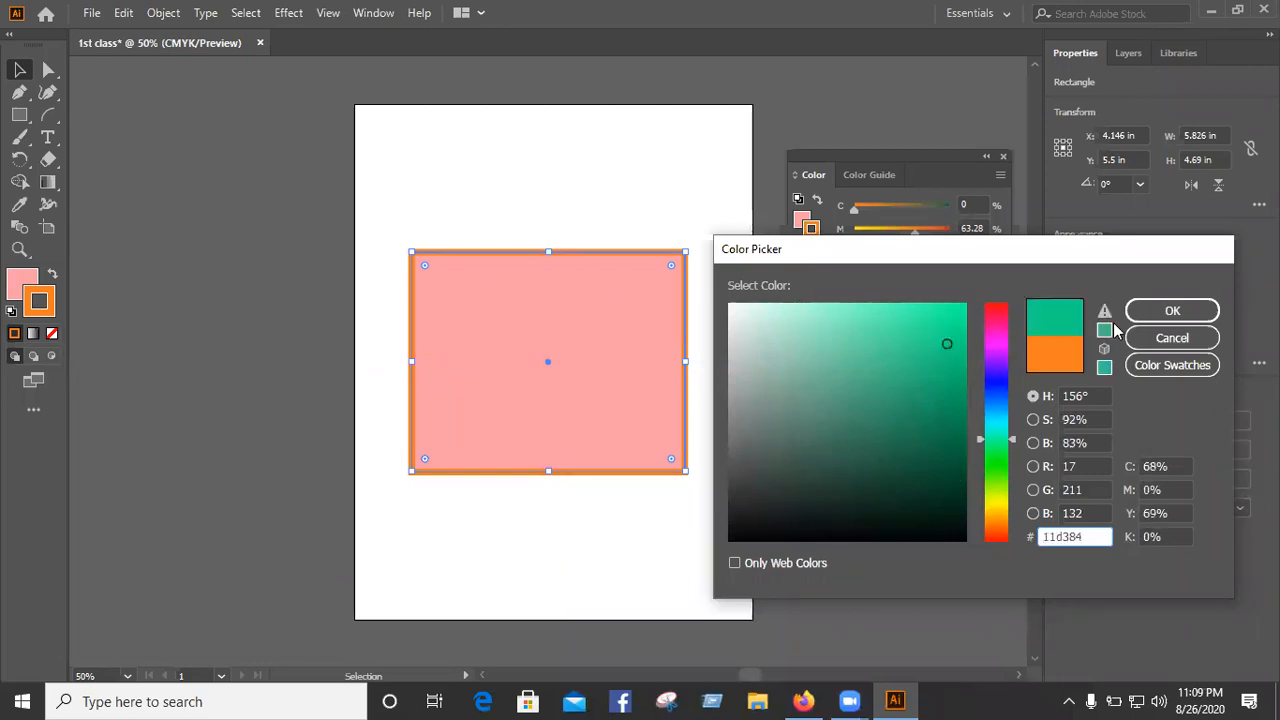
{"action": "left_click", "coordinate": [1165, 312]}
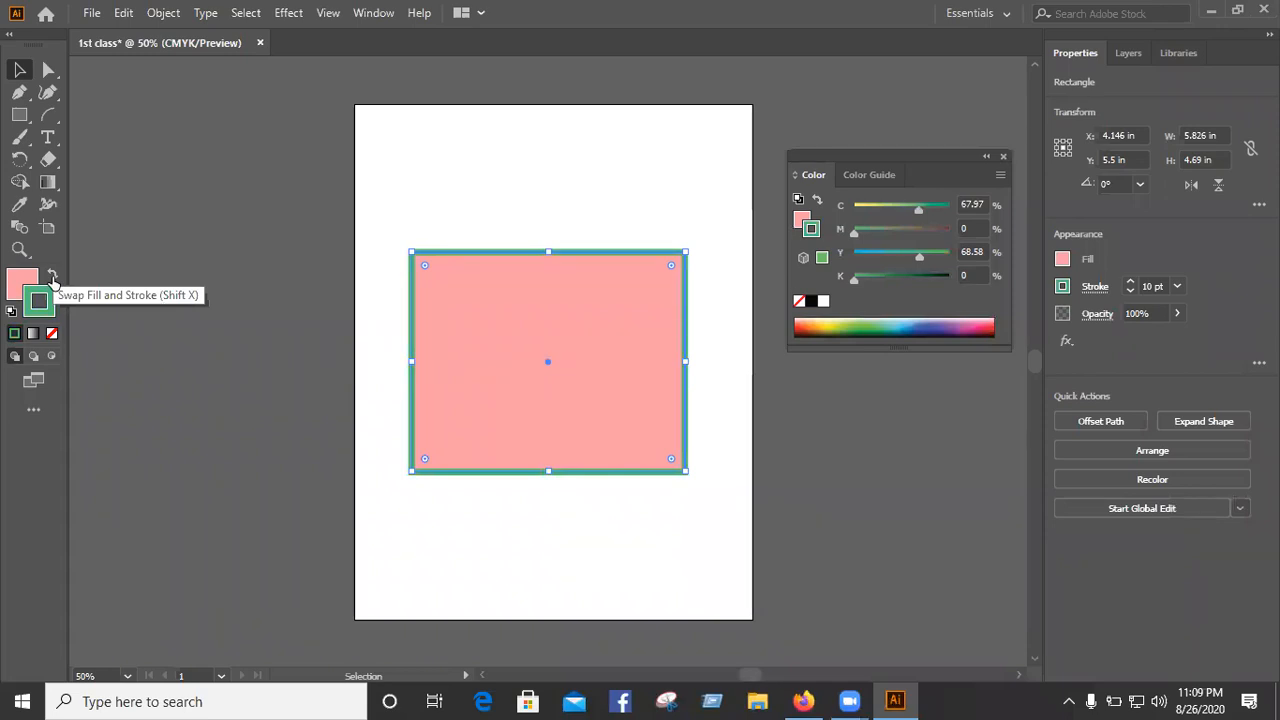
Step: Swap the rectangle's pink fill with its green stroke, swap the colors back, and deselect the rectangle
{"action": "left_click", "coordinate": [53, 279]}
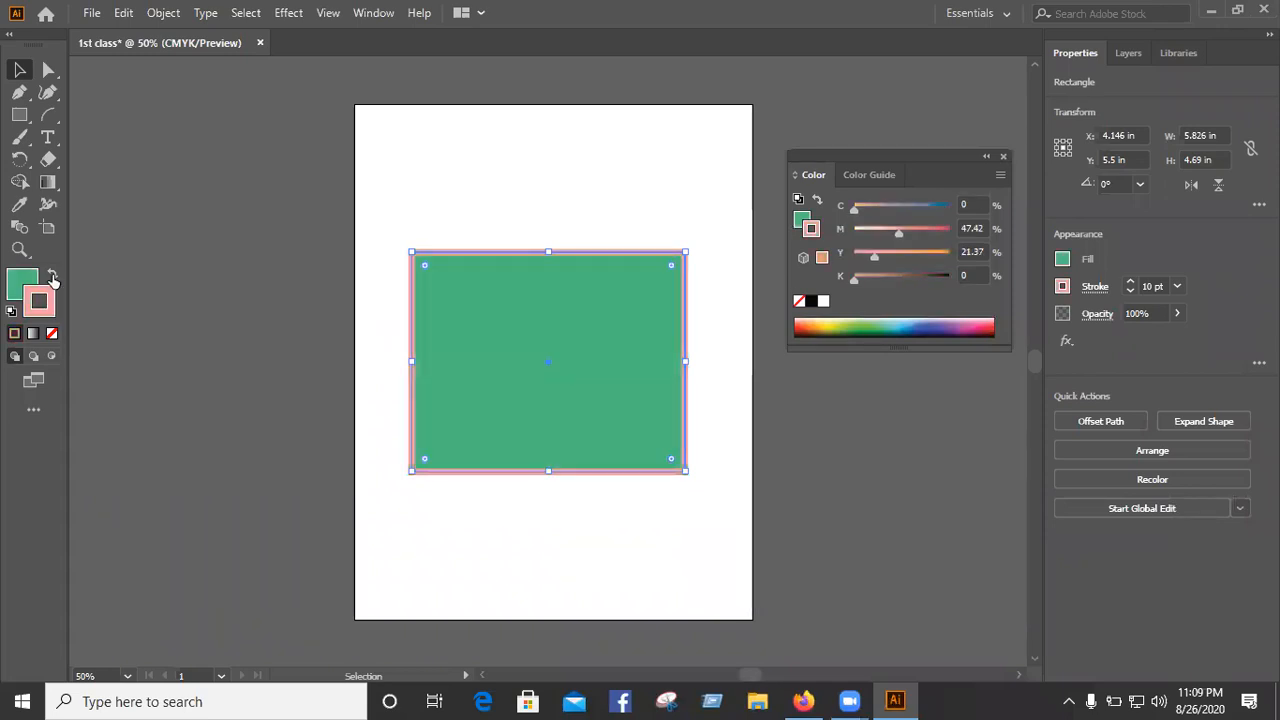
{"action": "left_click", "coordinate": [53, 279]}
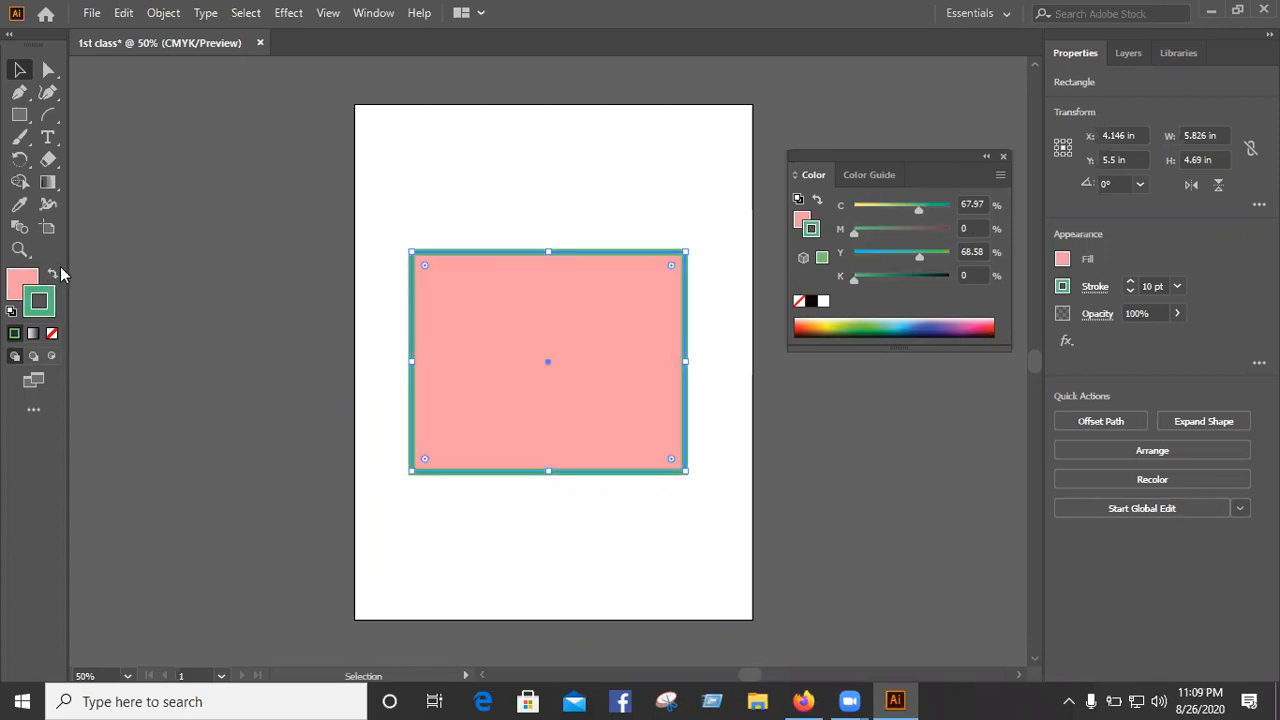
{"action": "left_click", "coordinate": [614, 468]}
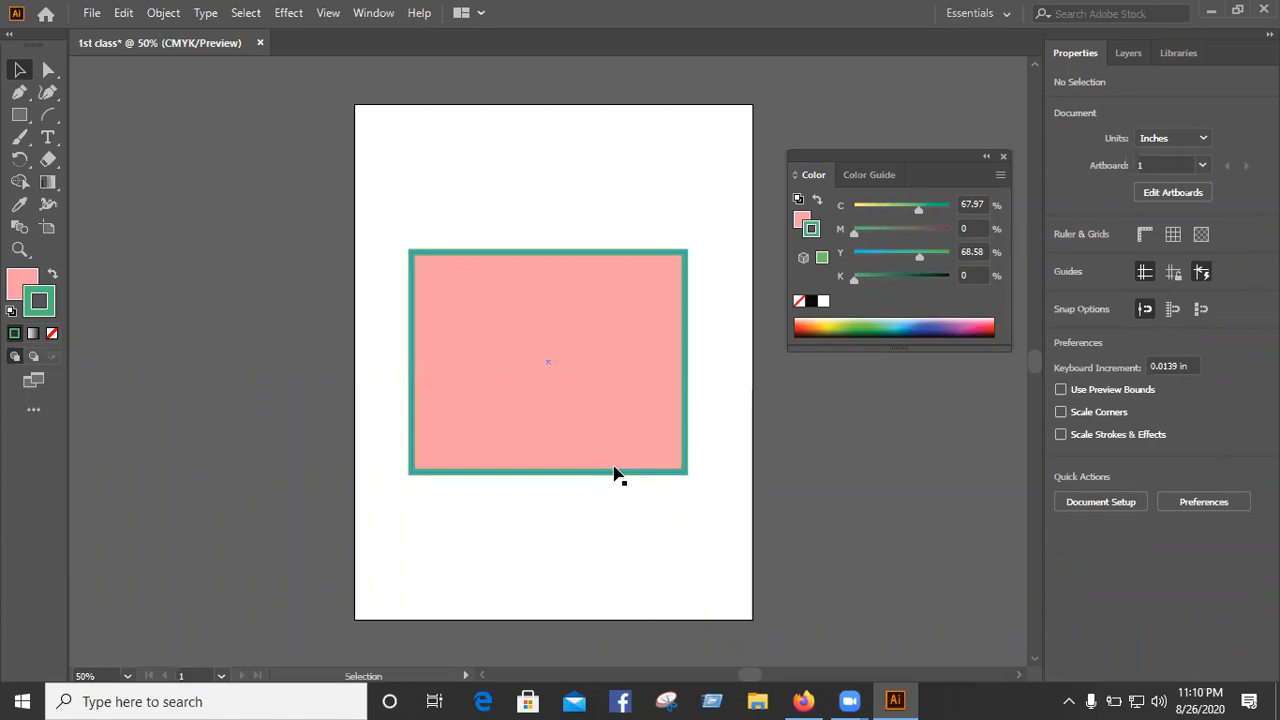
Step: With nothing selected, swap the active fill and stroke colors repeatedly, ending on a pink fill and a green stroke
{"action": "left_click", "coordinate": [52, 276]}
{"action": "left_click", "coordinate": [52, 276]}
{"action": "left_click", "coordinate": [52, 276]}
{"action": "left_click", "coordinate": [52, 276]}
{"action": "left_click", "coordinate": [52, 276]}
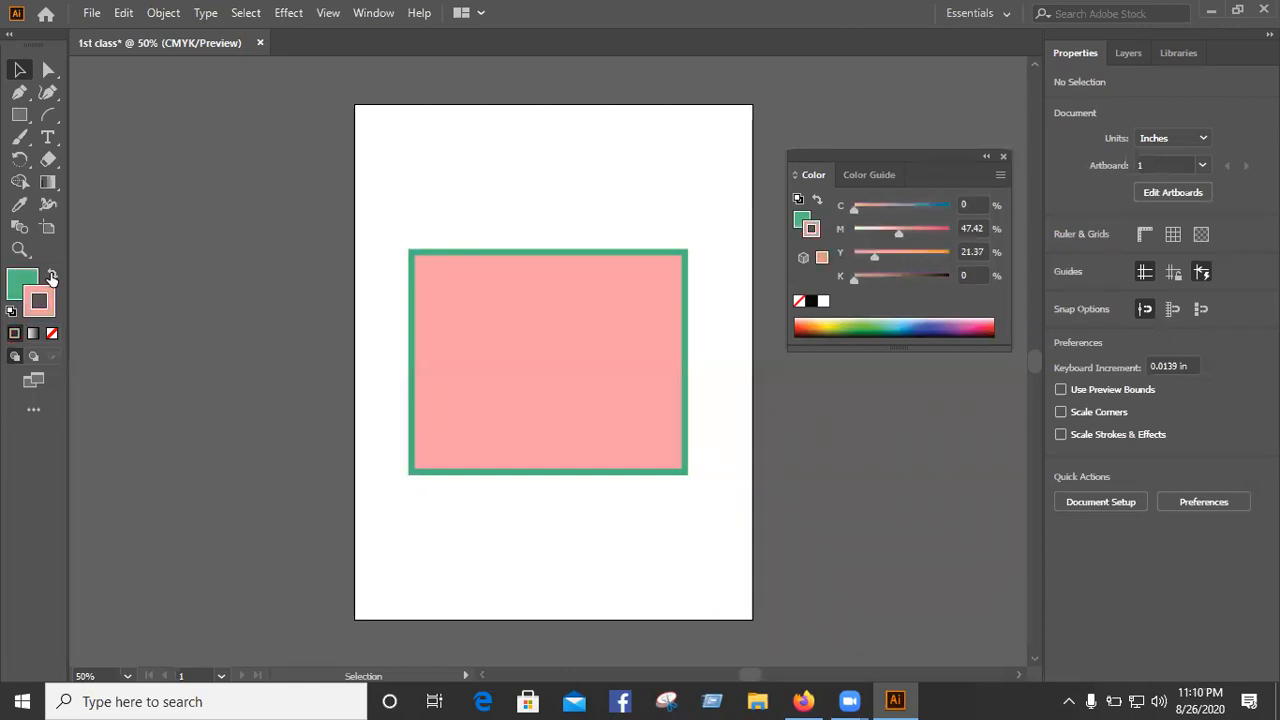
{"action": "key", "text": "shift+x"}
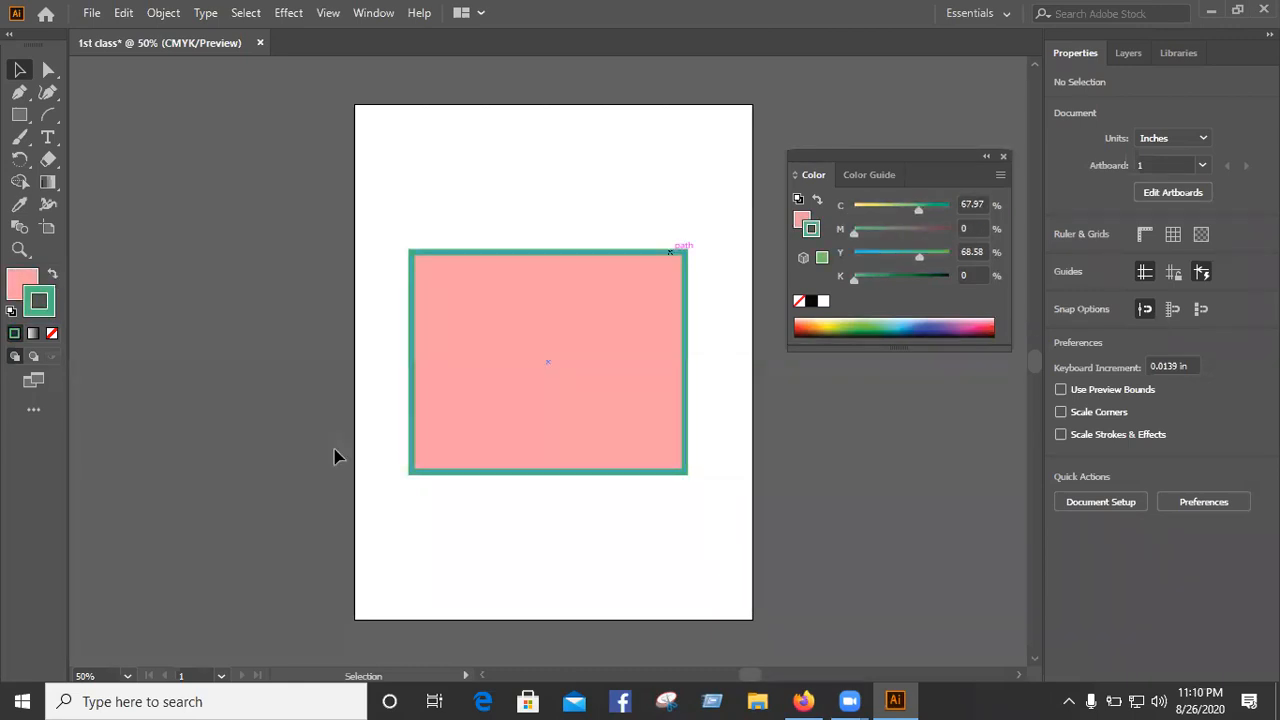
{"action": "left_click", "coordinate": [52, 274]}
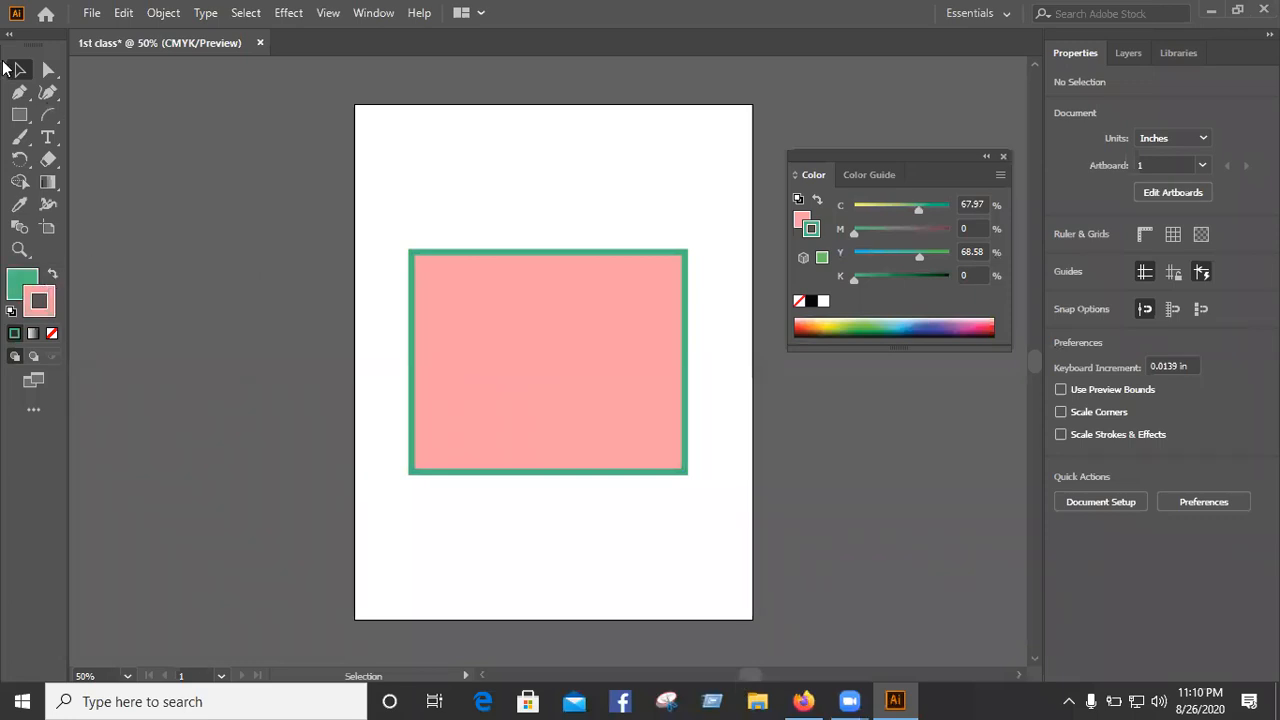
{"action": "key", "text": "shift+x"}
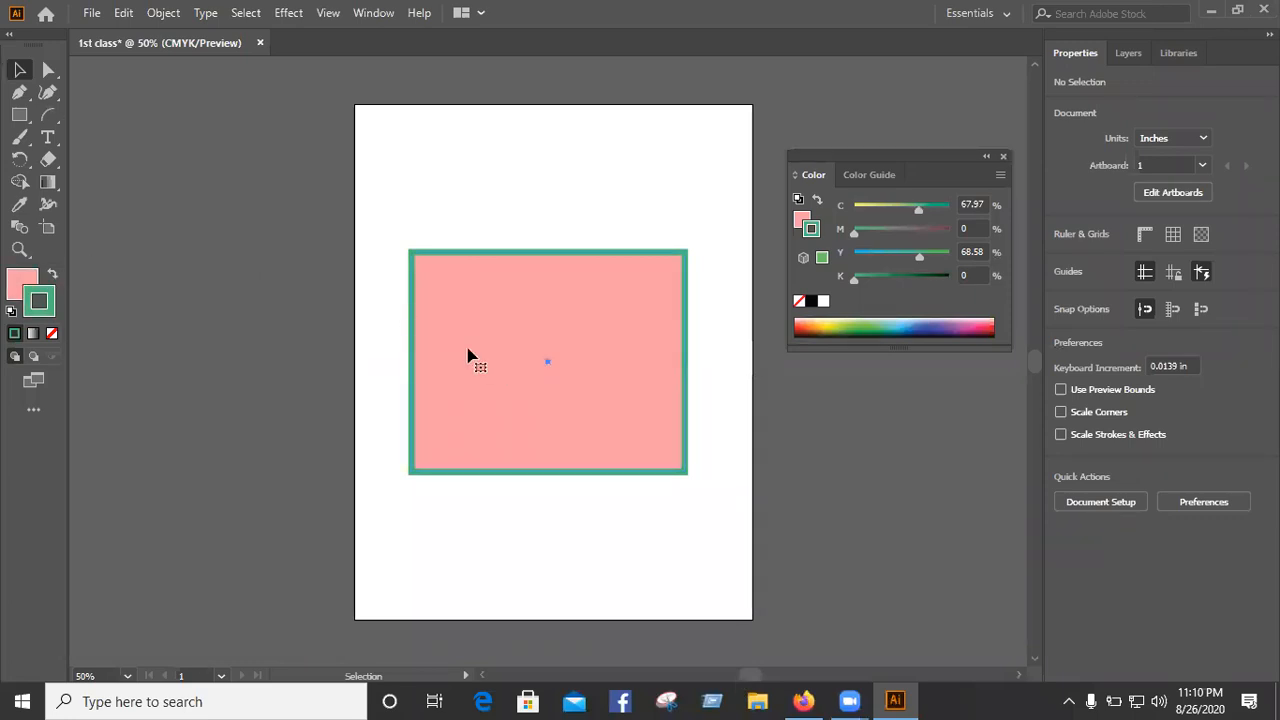
Step: Select the rectangle and swap its fill and stroke colors twice to return to the pink fill
{"action": "key", "text": "ctrl+a"}
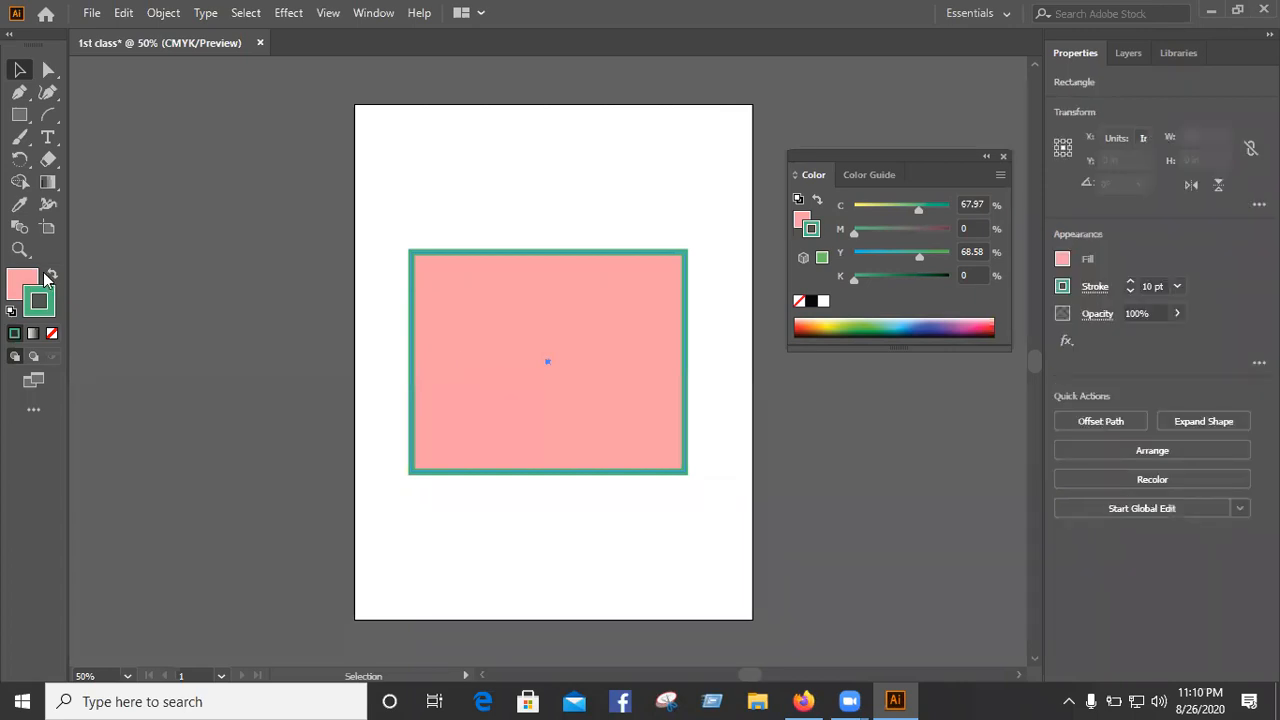
{"action": "left_click", "coordinate": [52, 275]}
{"action": "left_click", "coordinate": [54, 278]}
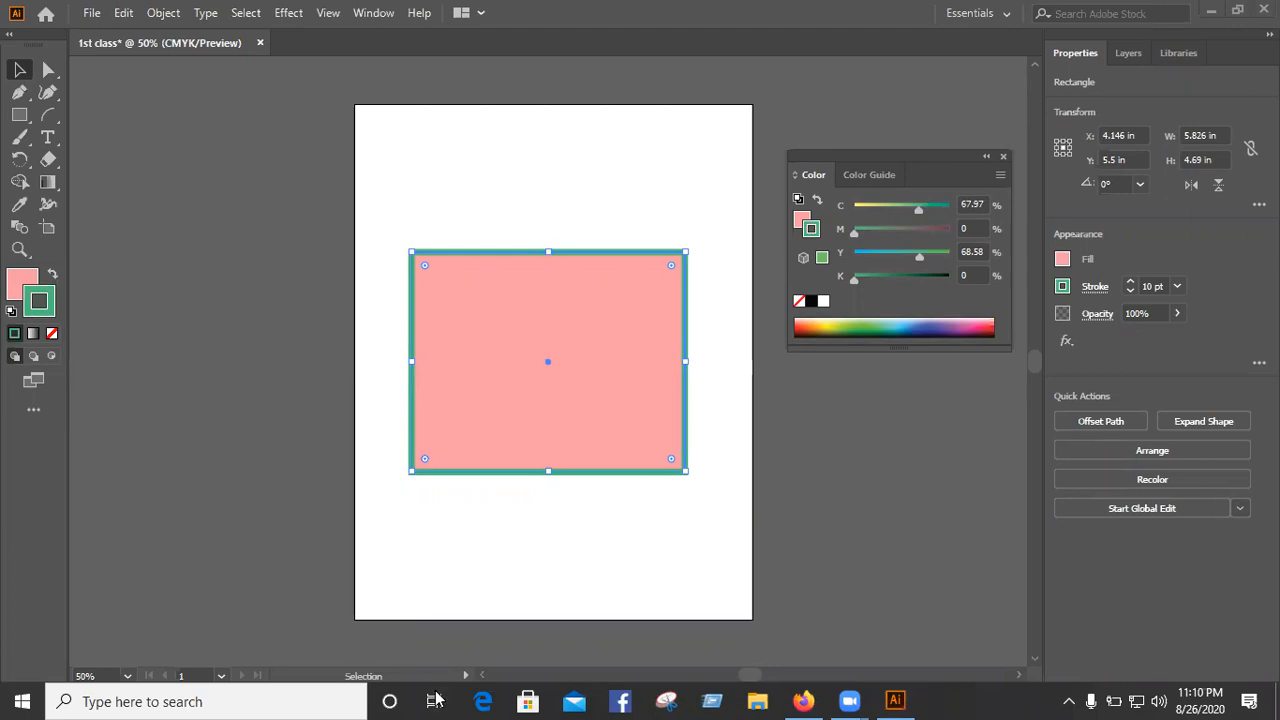
Step: Remove the rectangle's stroke, reapply the solid green stroke color, and deselect the rectangle
{"action": "left_click", "coordinate": [52, 334]}
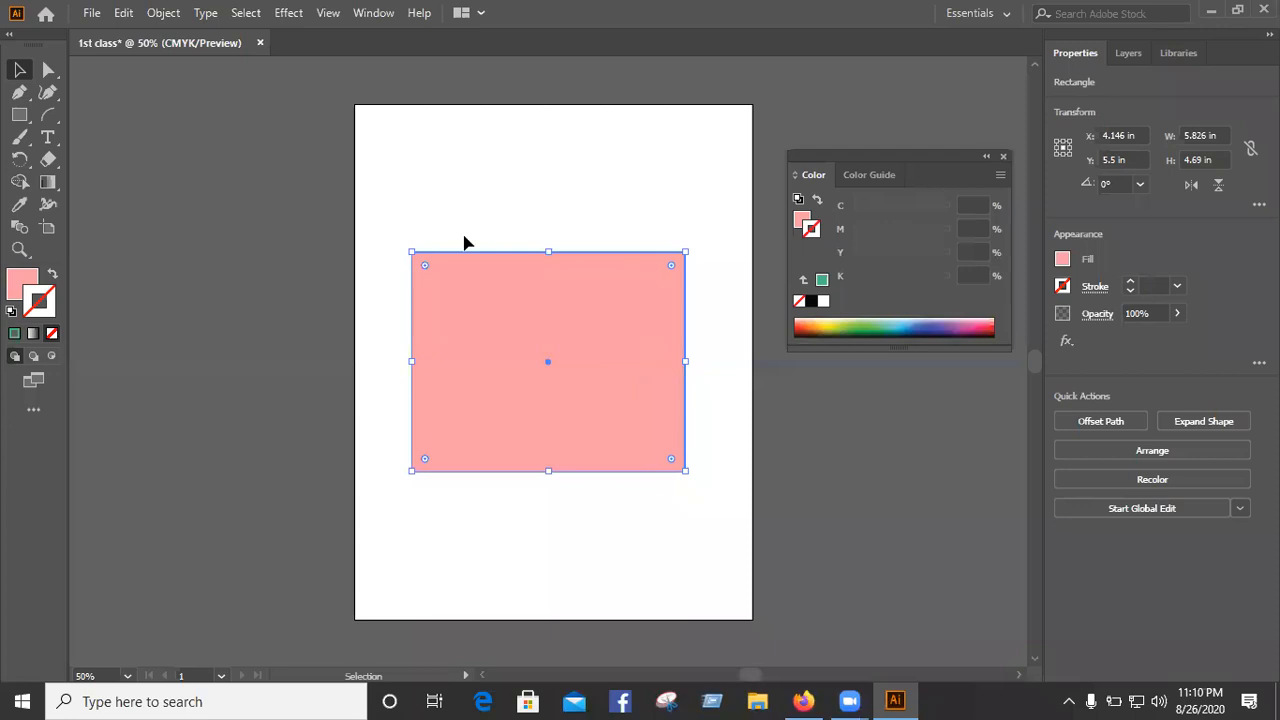
{"action": "left_click", "coordinate": [14, 336]}
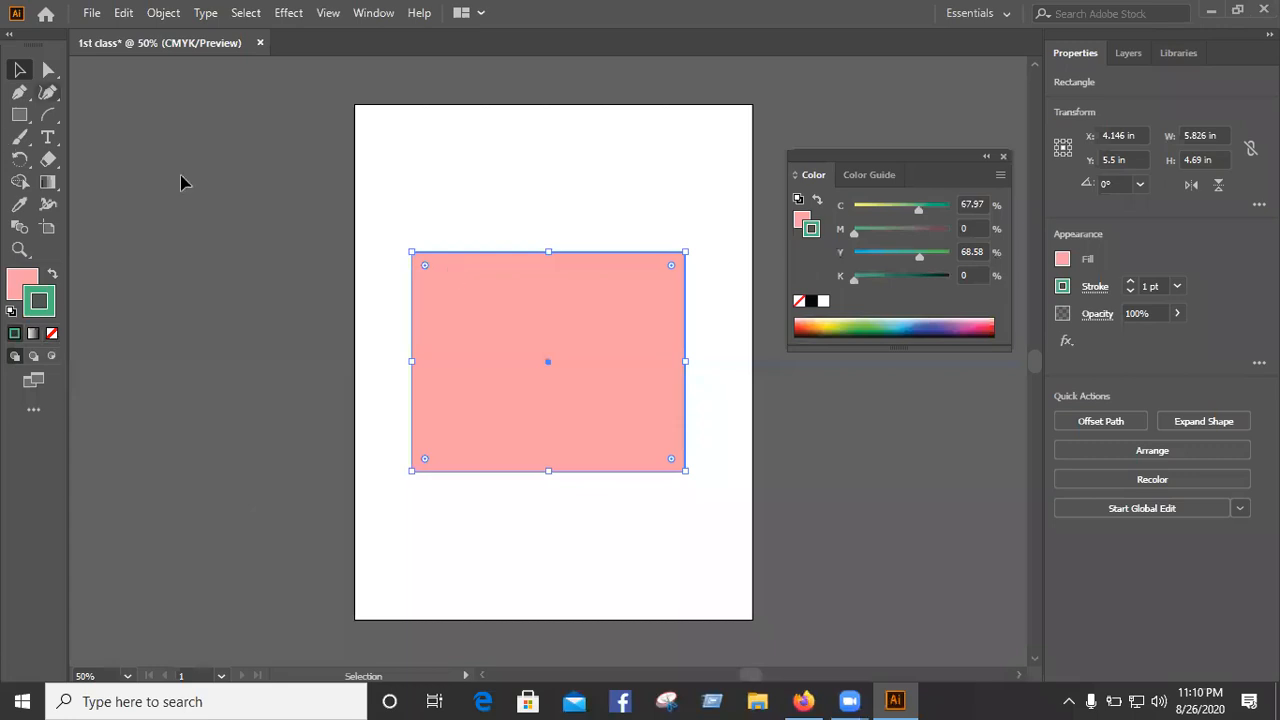
{"action": "left_click", "coordinate": [19, 69]}
{"action": "left_click", "coordinate": [271, 508]}
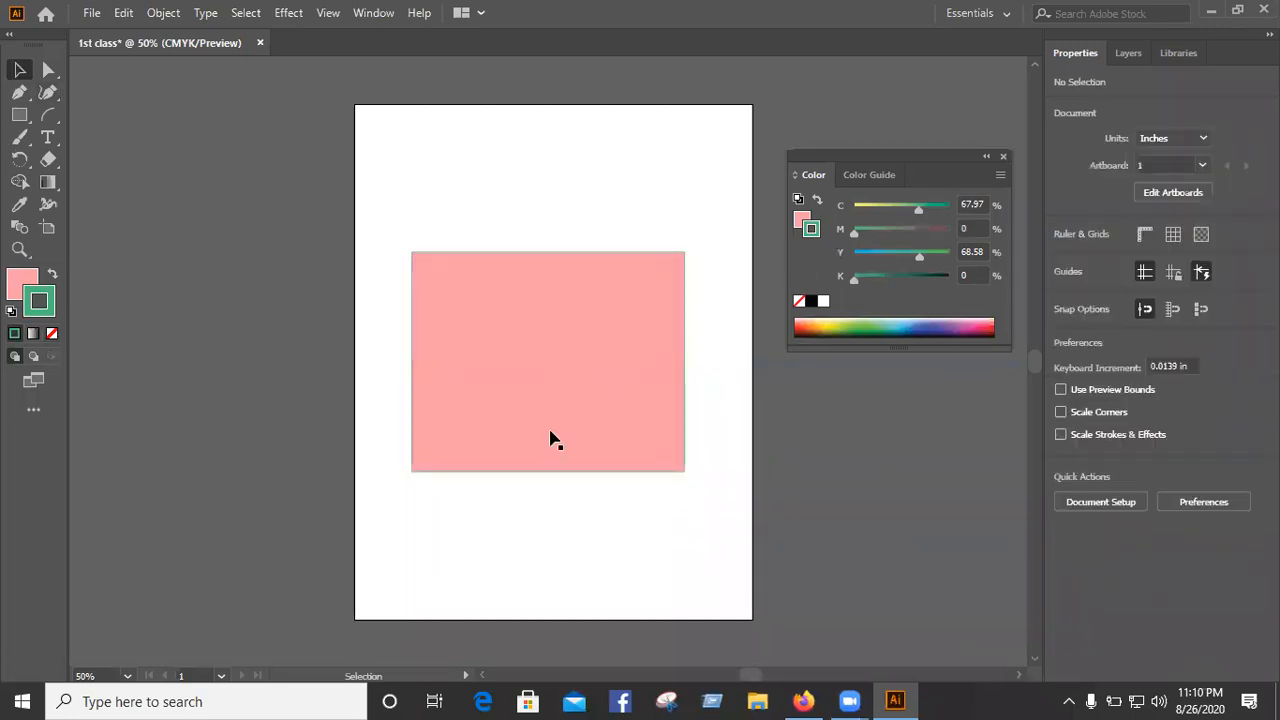
Step: Select the rectangle and raise its green stroke weight to 15 pt
{"action": "left_click", "coordinate": [552, 438]}
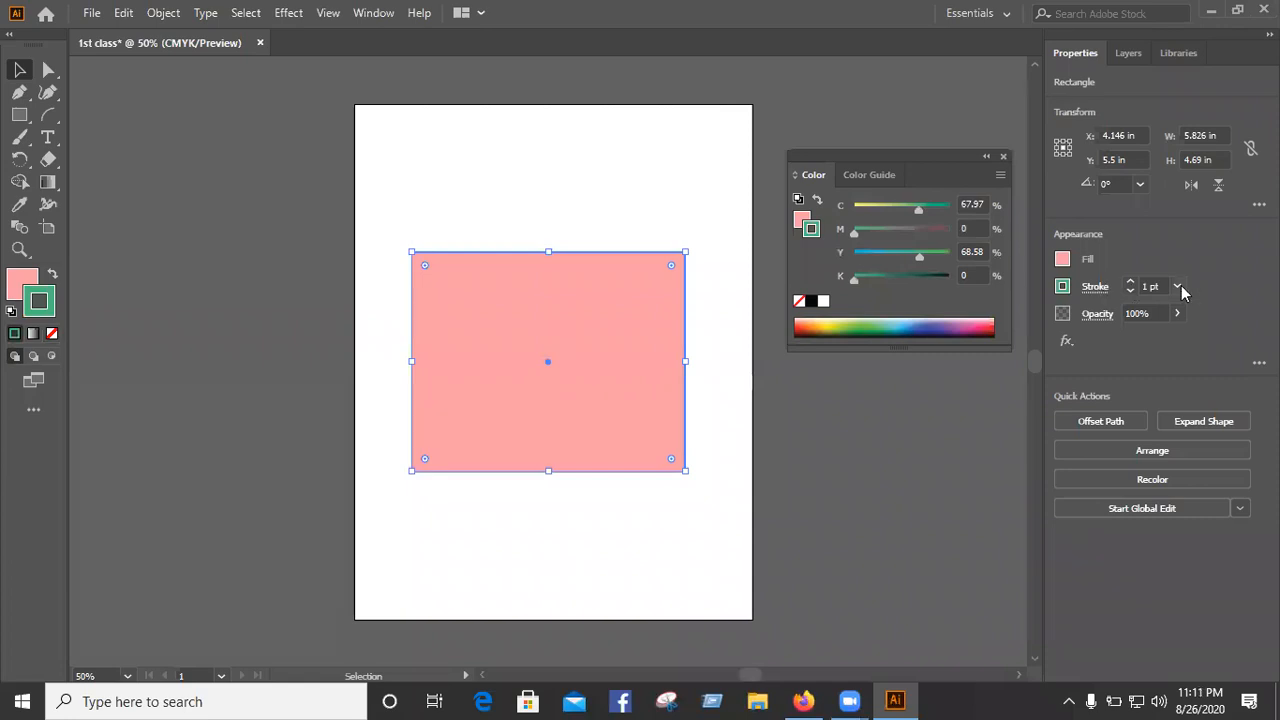
{"action": "left_click", "coordinate": [1131, 283]}
{"action": "left_click", "coordinate": [1131, 283]}
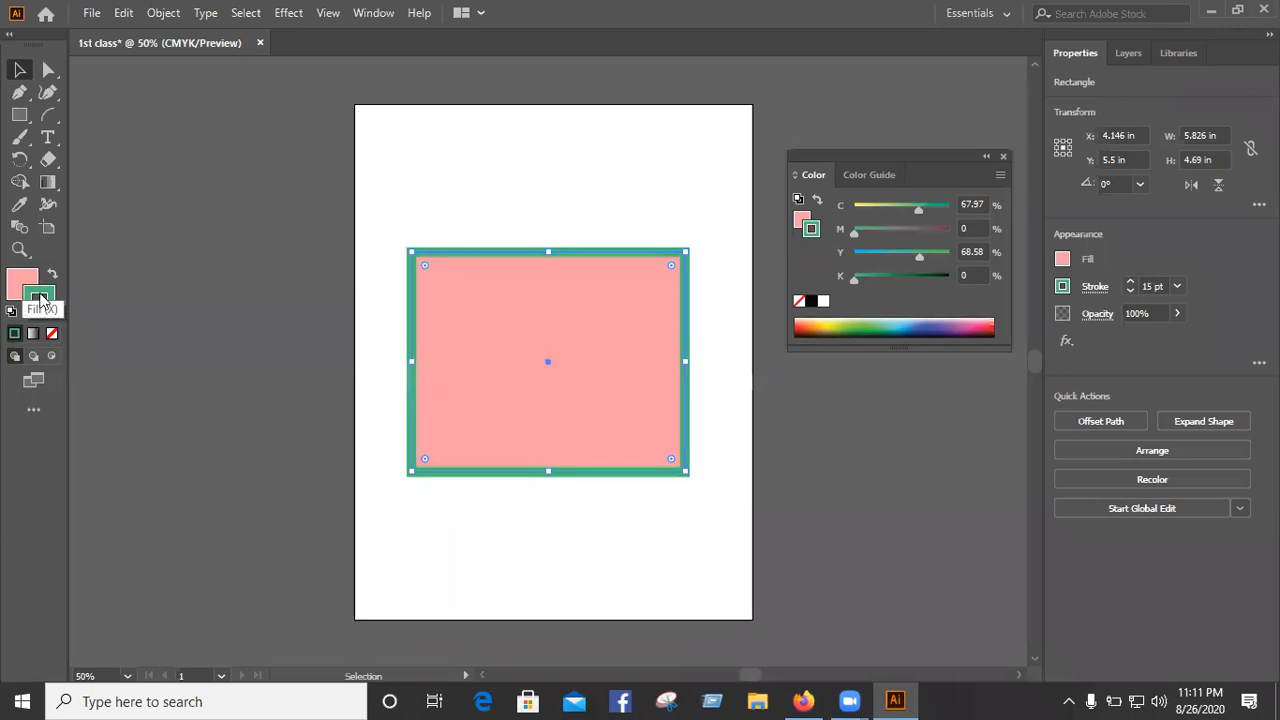
Step: Remove the rectangle's fill to leave only the green outline, deselect it, and restore its pink fill
{"action": "key", "text": "x"}
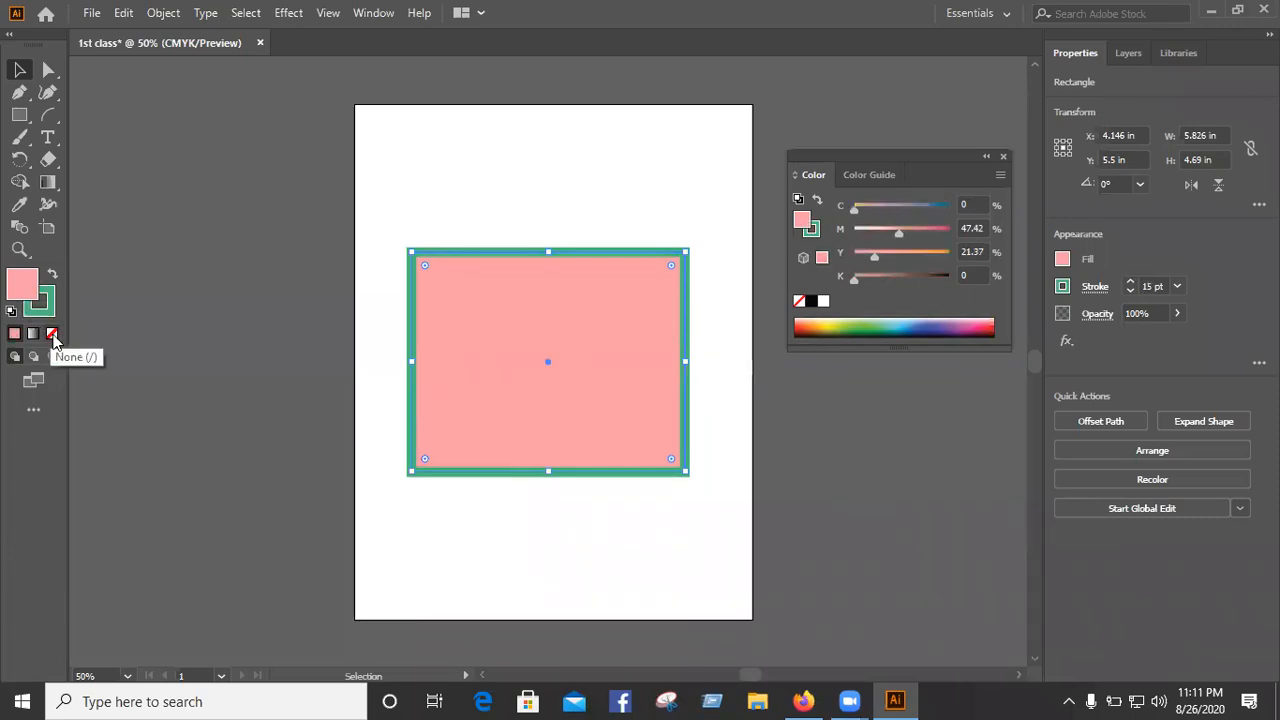
{"action": "key", "text": "slash"}
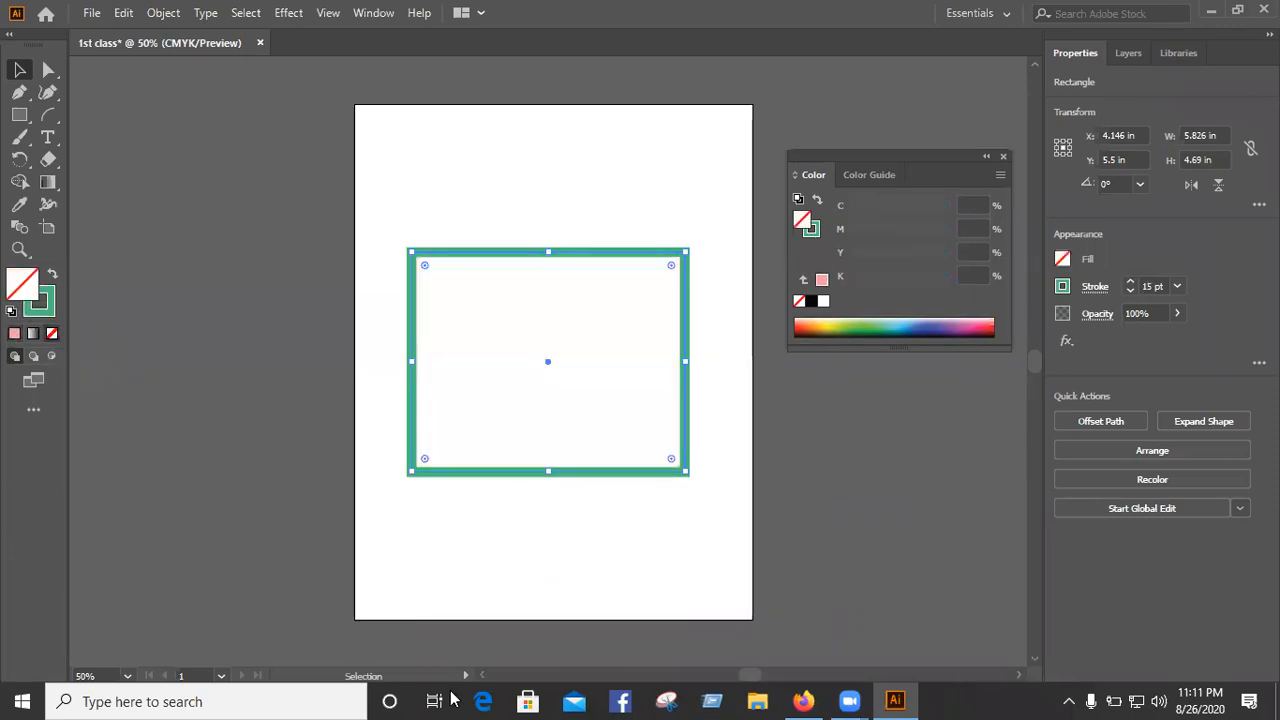
{"action": "key", "text": "ctrl+shift+a"}
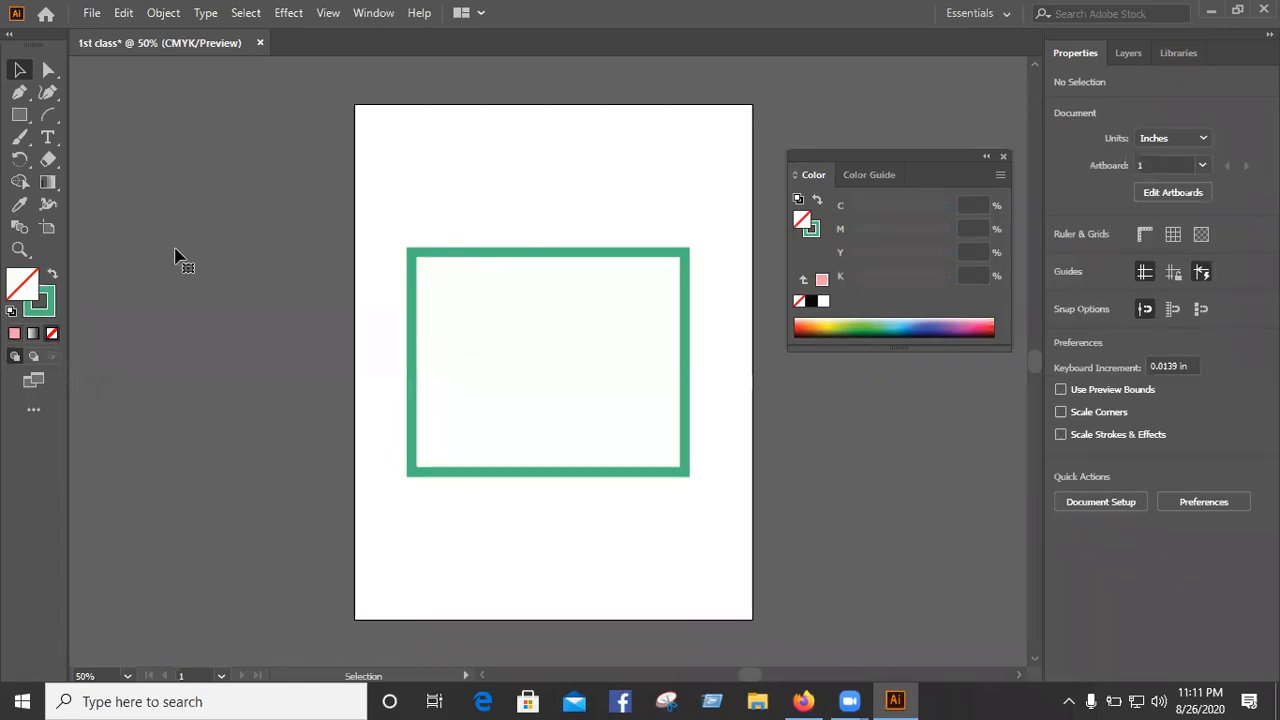
{"action": "left_click", "coordinate": [17, 336]}
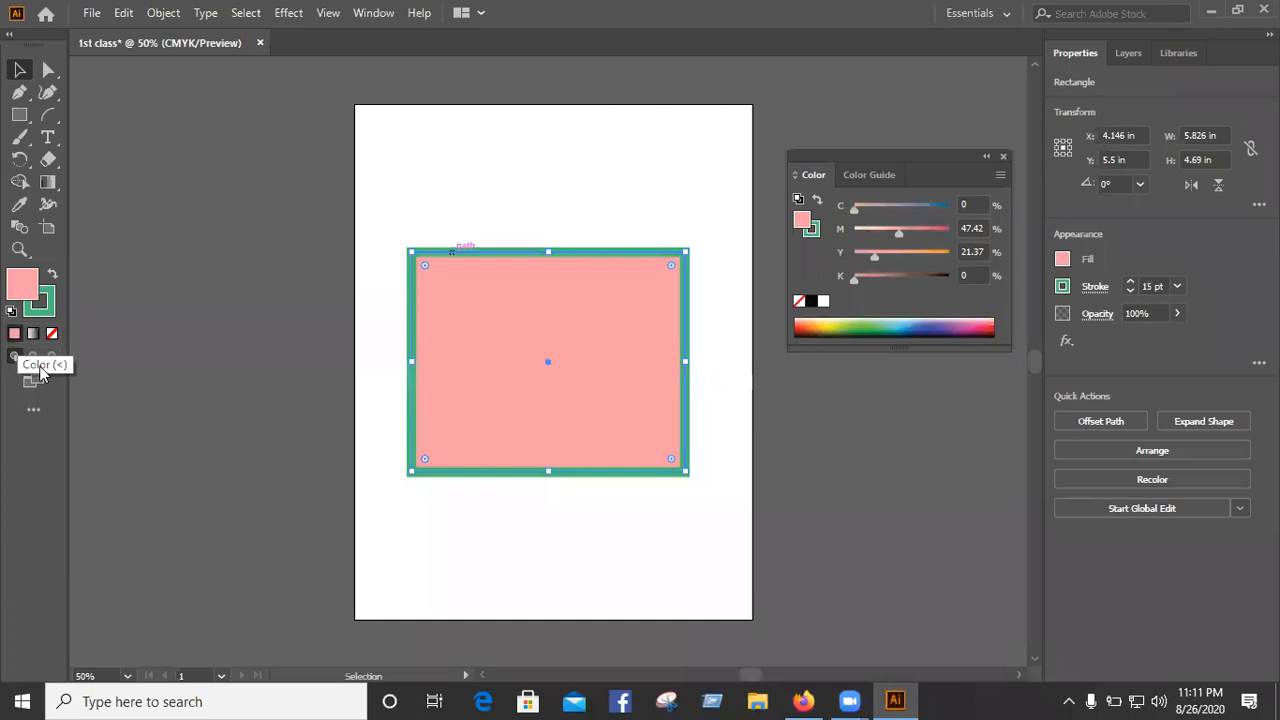
{"action": "left_click", "coordinate": [288, 12]}
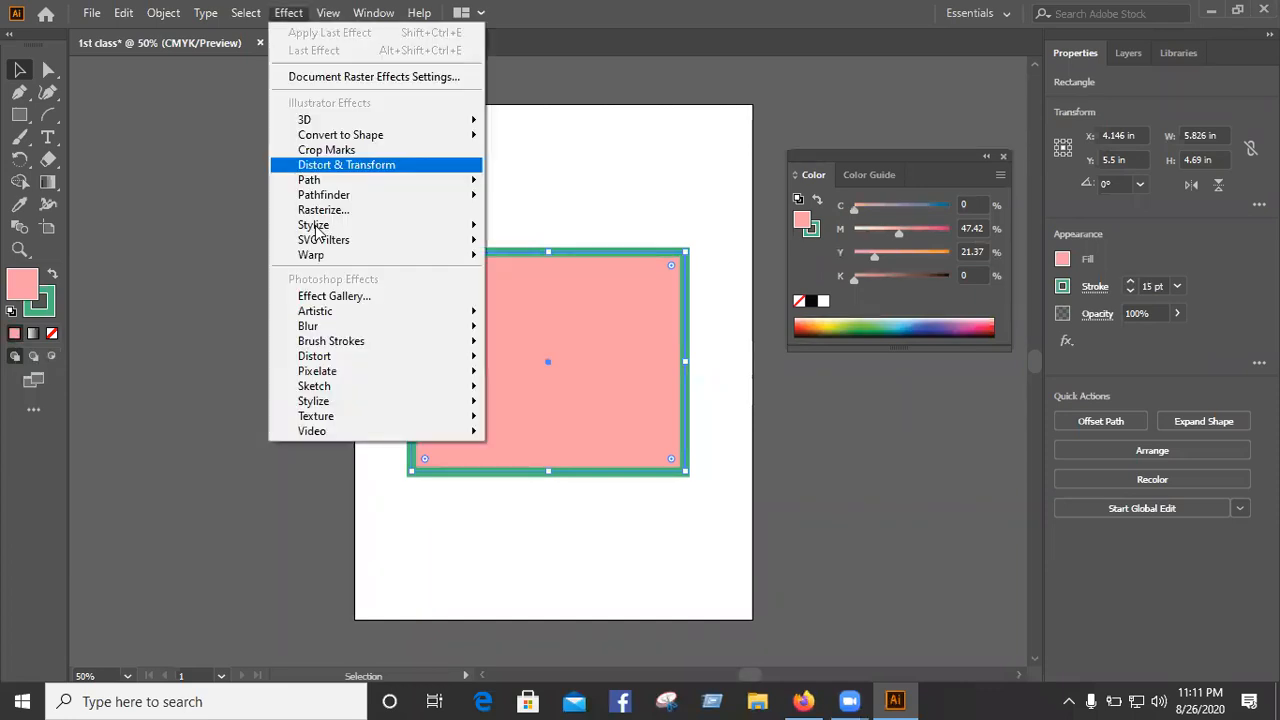
{"action": "mouse_move", "coordinate": [318, 225]}
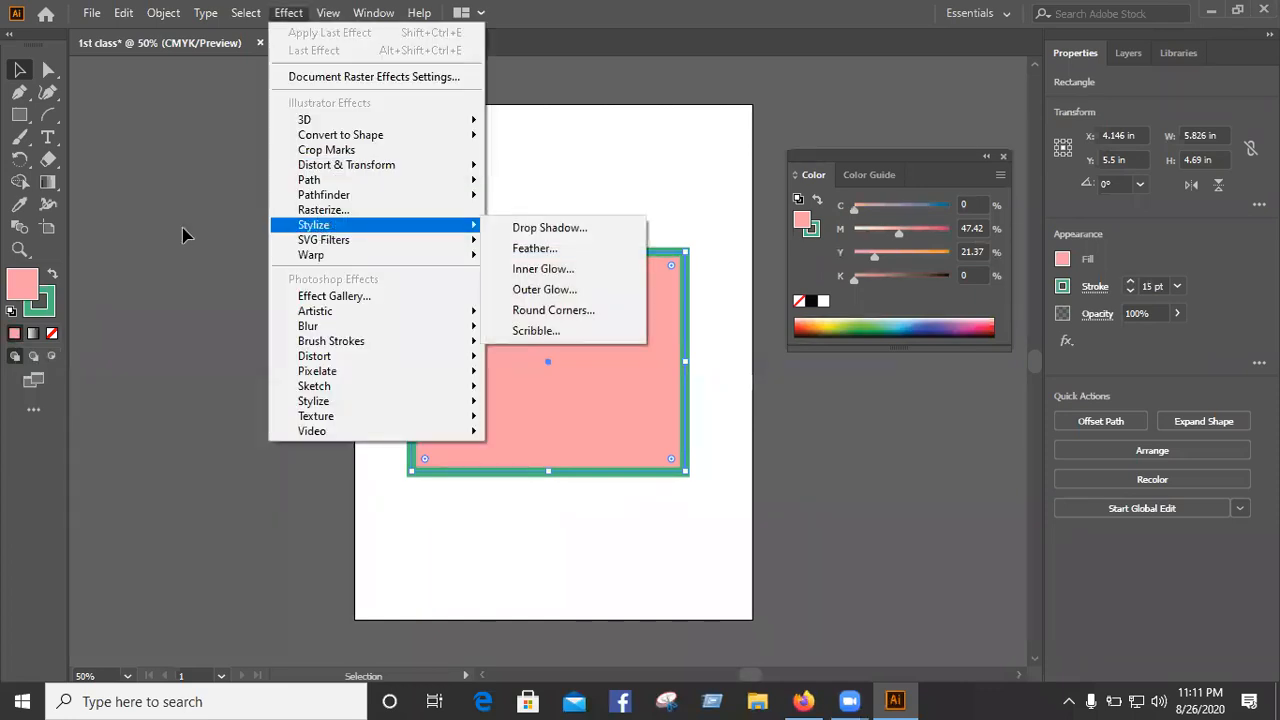
{"action": "left_click", "coordinate": [213, 246]}
{"action": "key", "text": "ctrl+shift+a"}
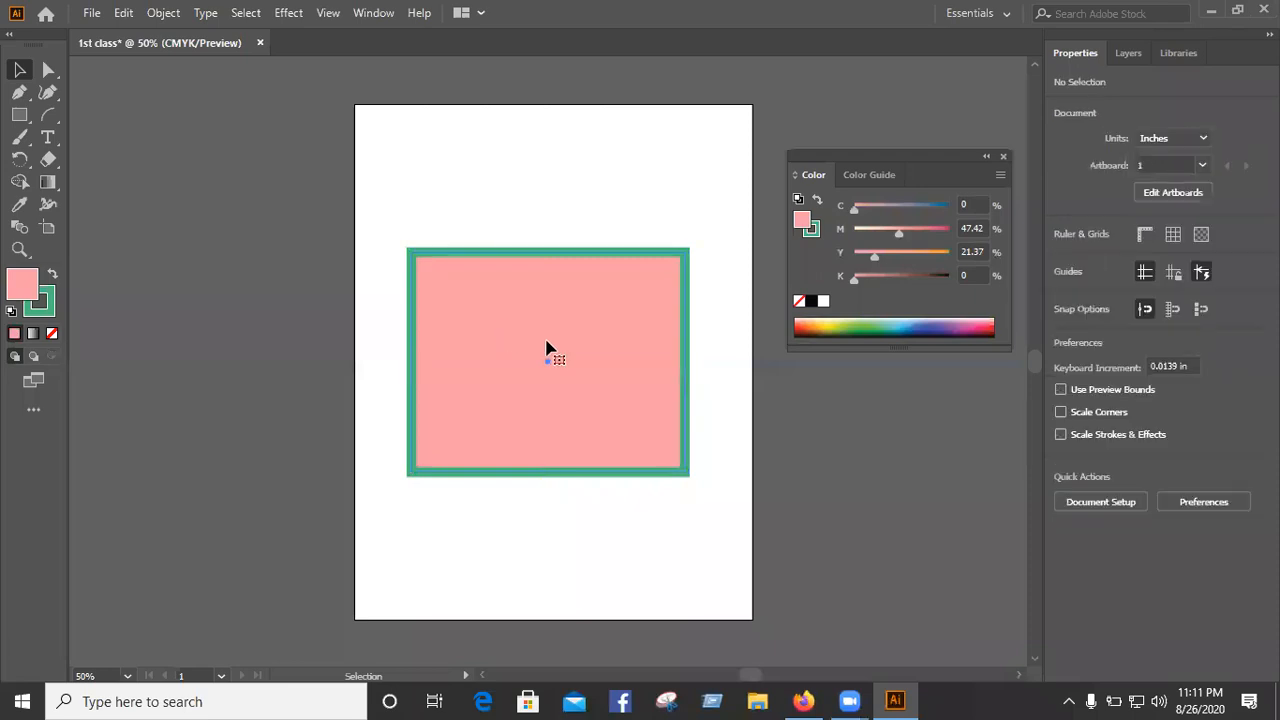
Step: Select the rectangle, make its stroke active, set the stroke to None, and deselect the rectangle
{"action": "key", "text": "ctrl+a"}
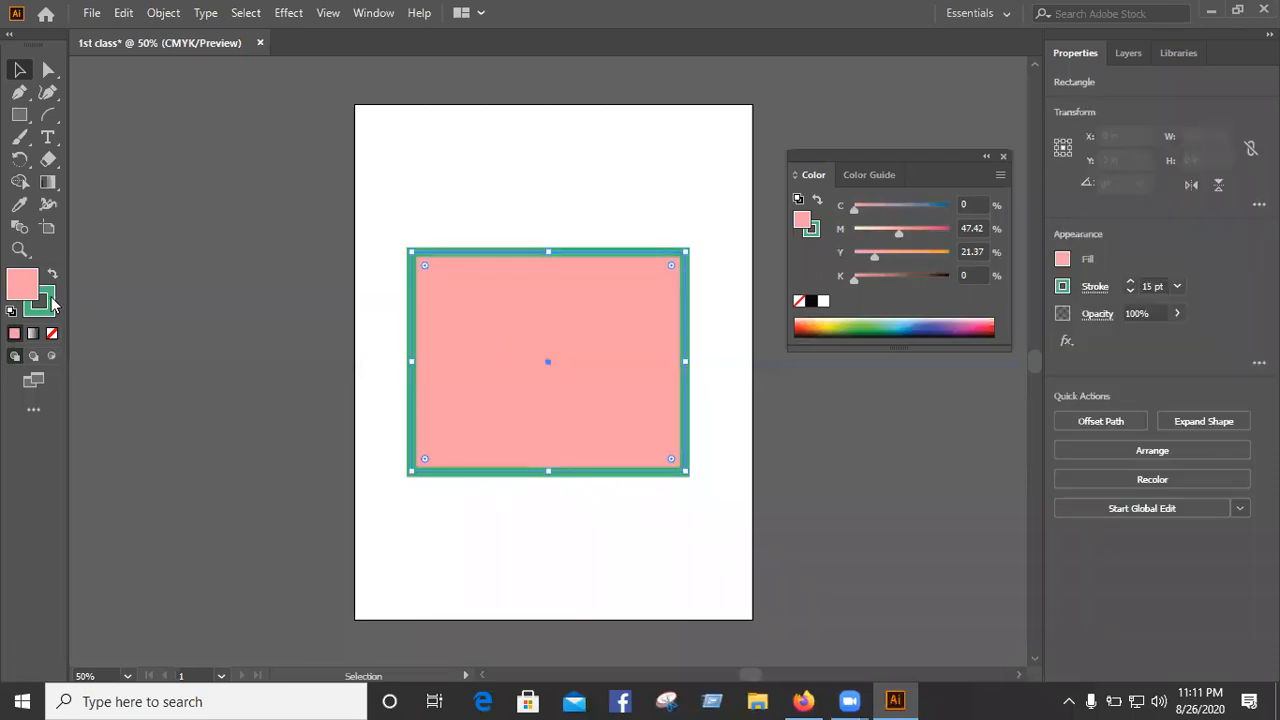
{"action": "left_click", "coordinate": [48, 303]}
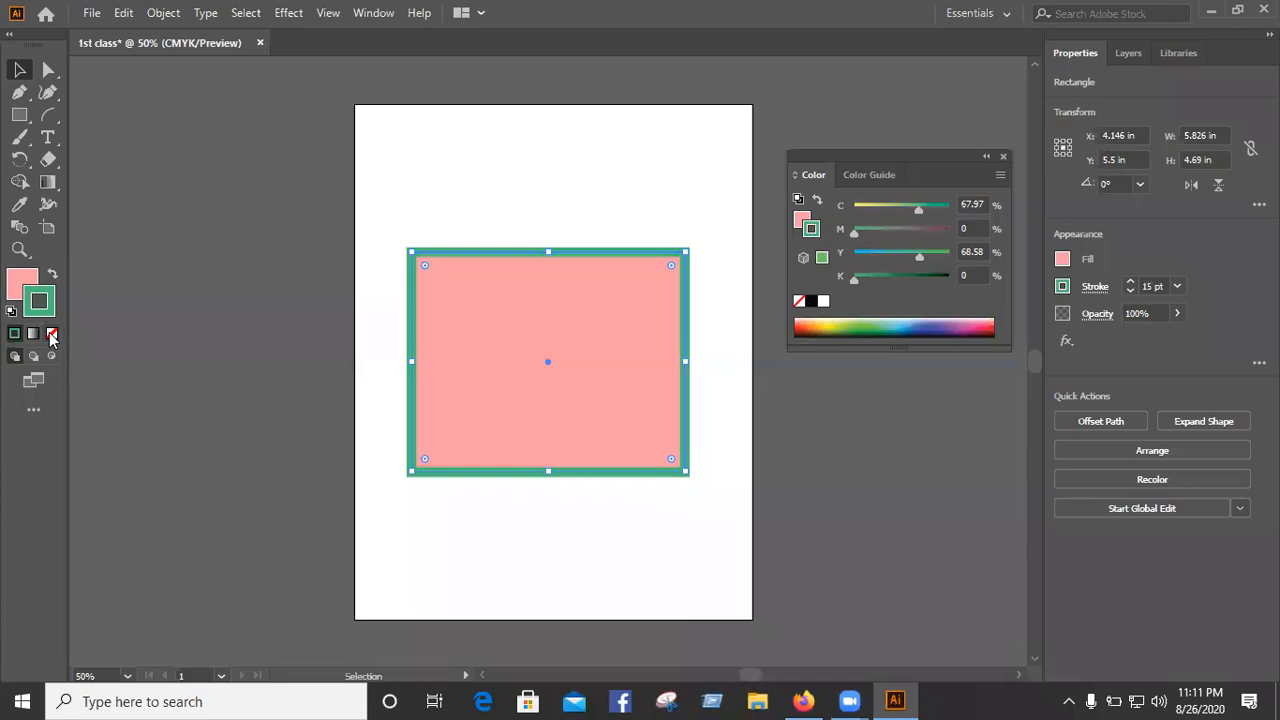
{"action": "key", "text": "slash"}
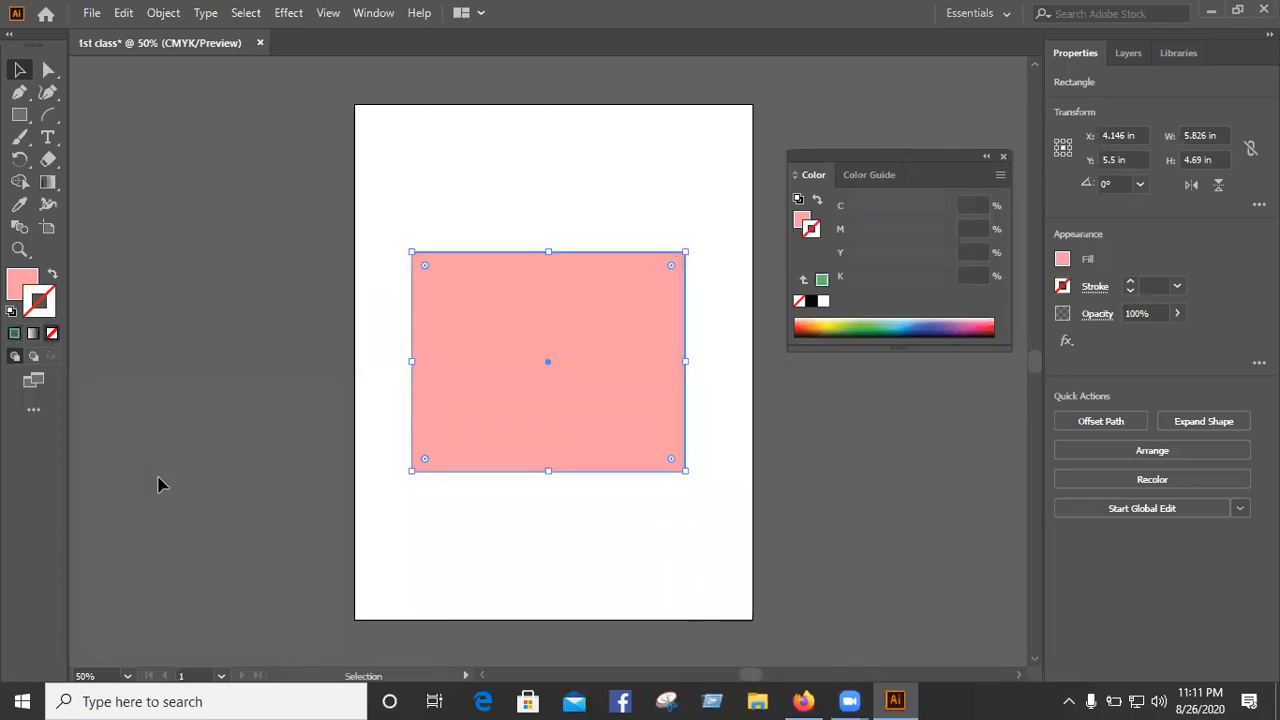
{"action": "left_click", "coordinate": [157, 484]}
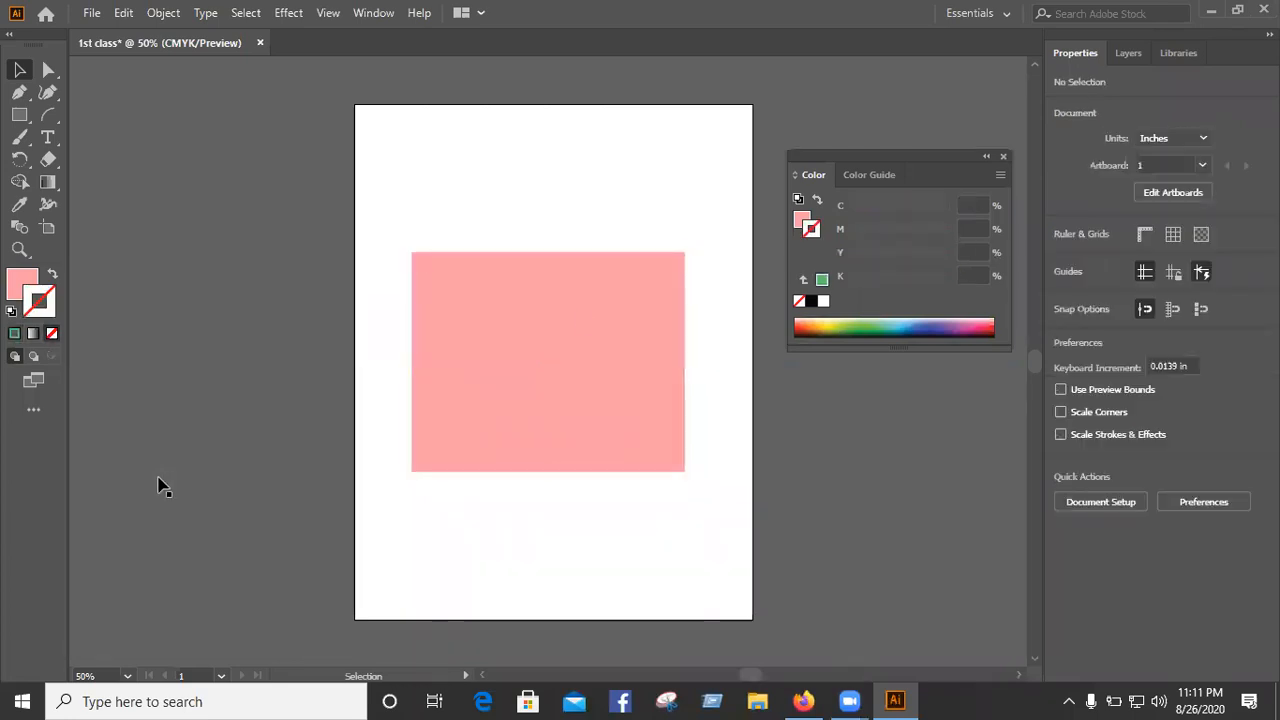
Step: Select the pink rectangle, try rounding all four corners together, leave only its upper-left corner heavily rounded, and deselect it
{"action": "left_click", "coordinate": [588, 310]}
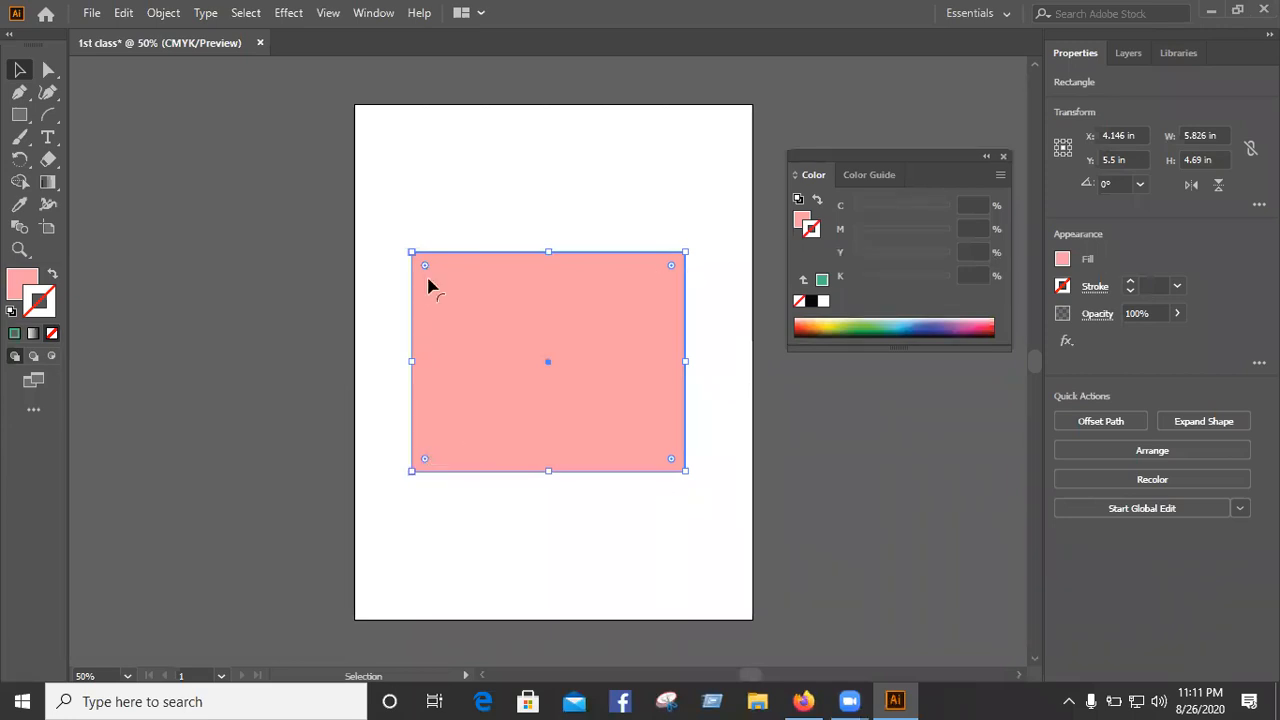
{"action": "left_click_drag", "start_coordinate": [424, 266], "coordinate": [448, 294]}
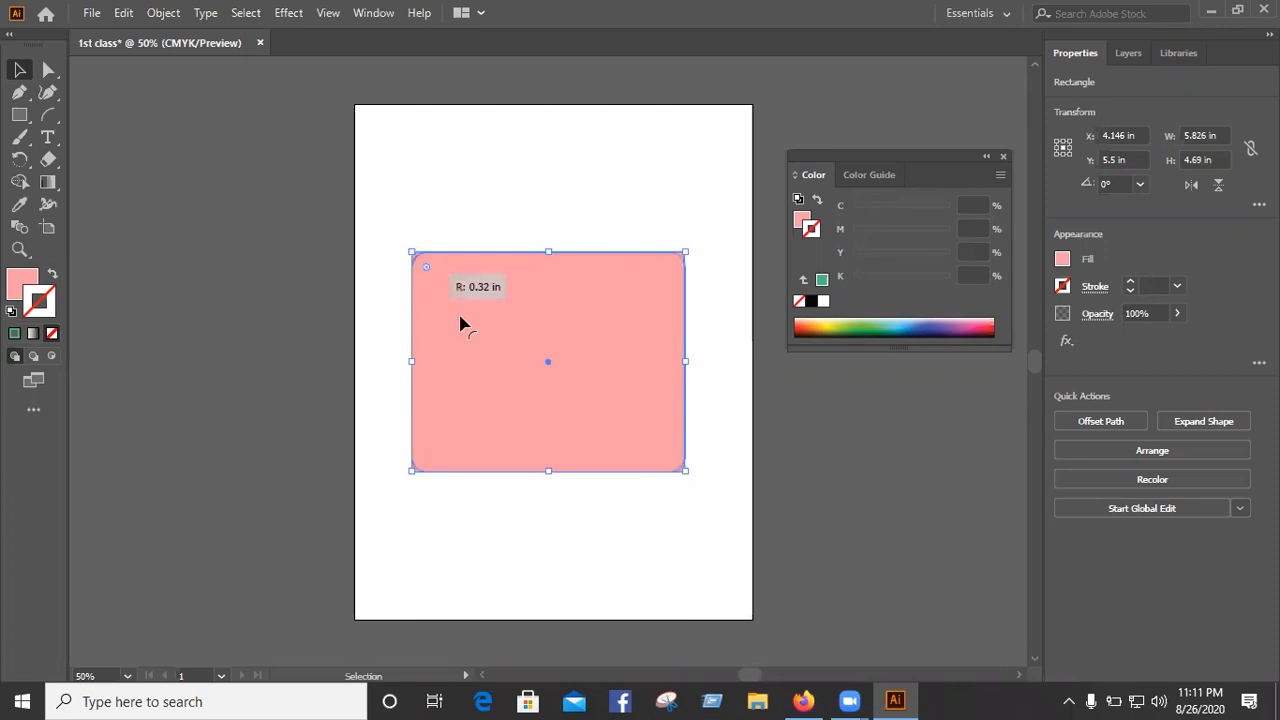
{"action": "left_click_drag", "start_coordinate": [492, 370], "coordinate": [494, 366]}
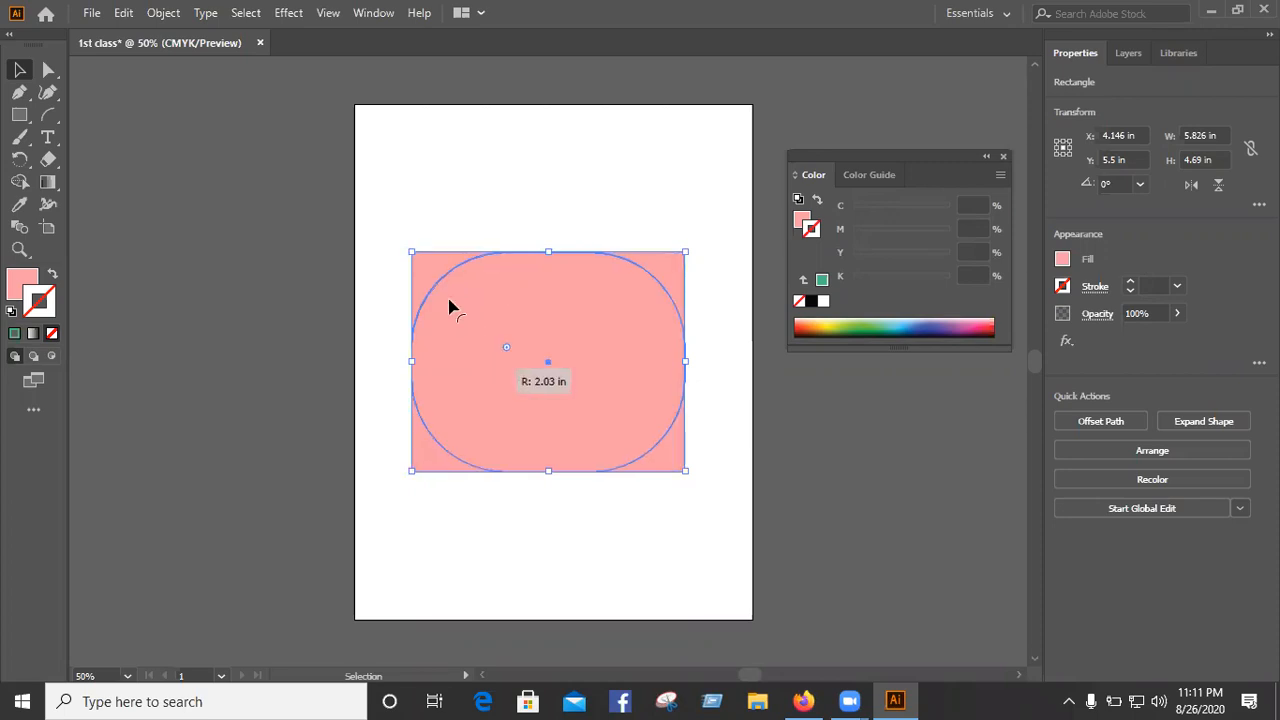
{"action": "left_click_drag", "start_coordinate": [408, 236], "coordinate": [431, 507]}
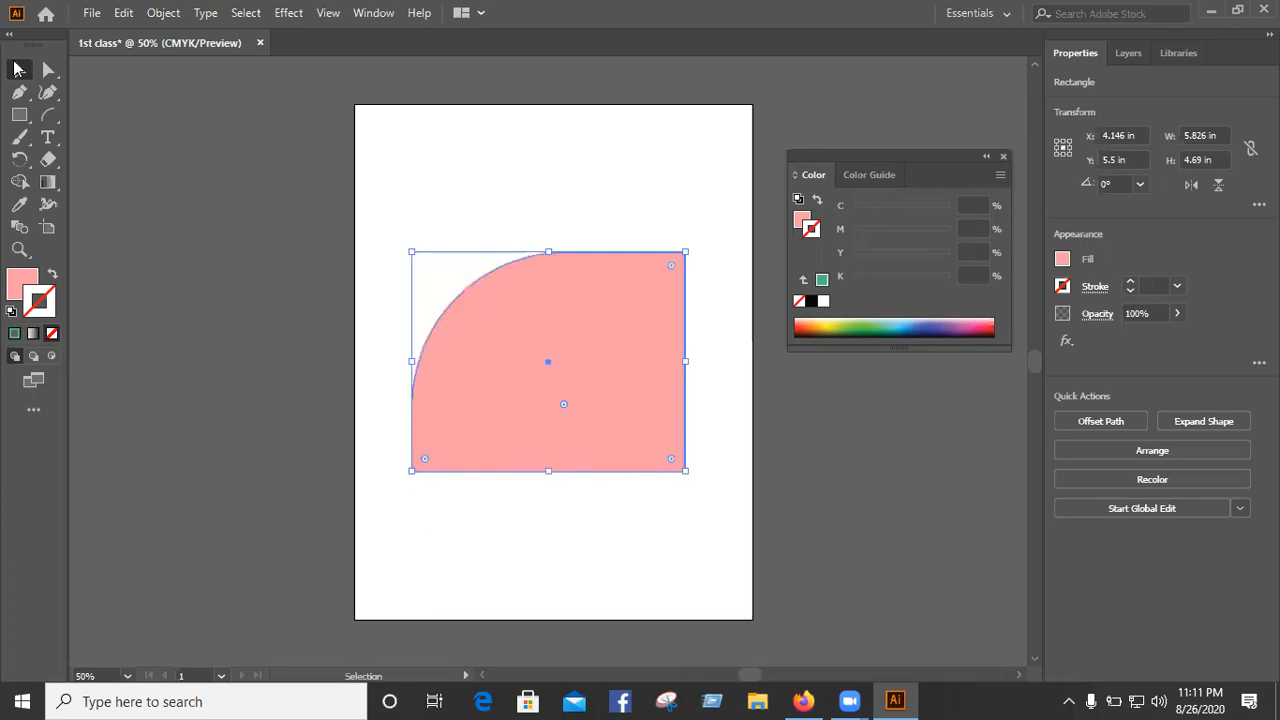
{"action": "left_click", "coordinate": [165, 271]}
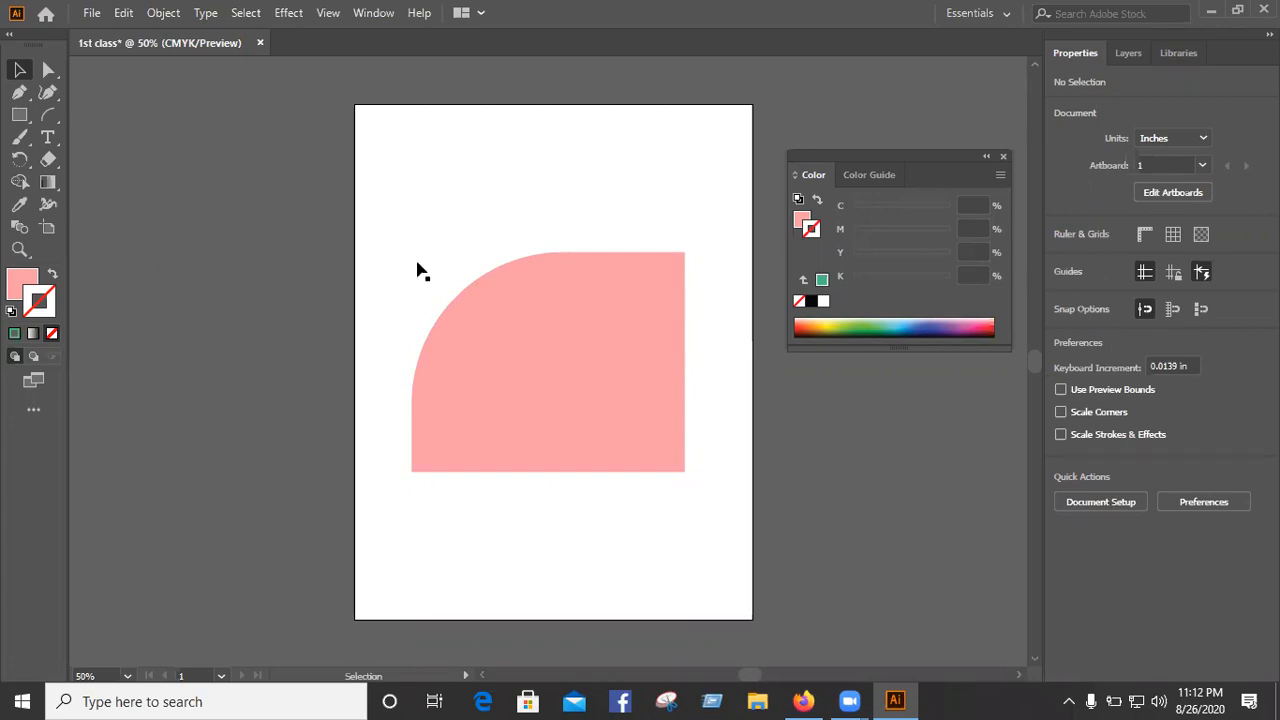
Step: Select the rectangle, open the Round Corners effect settings for it, and dismiss them without applying the effect
{"action": "left_click", "coordinate": [632, 314]}
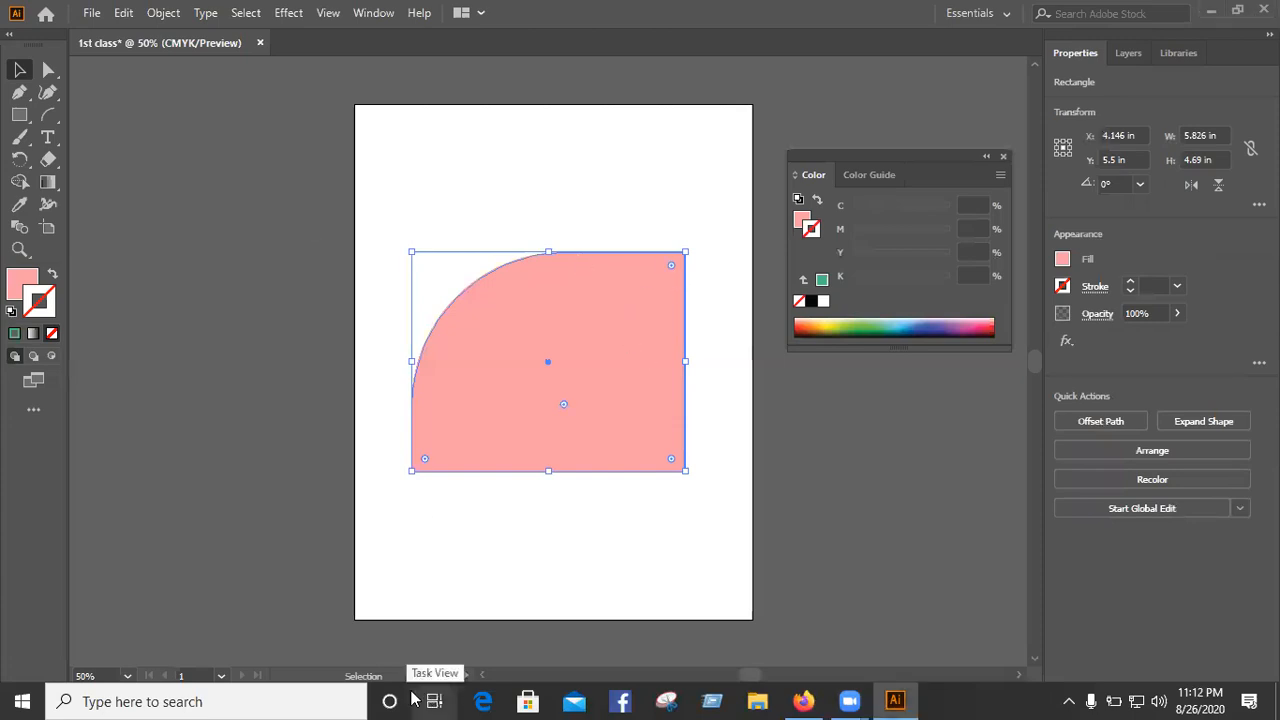
{"action": "left_click", "coordinate": [289, 13]}
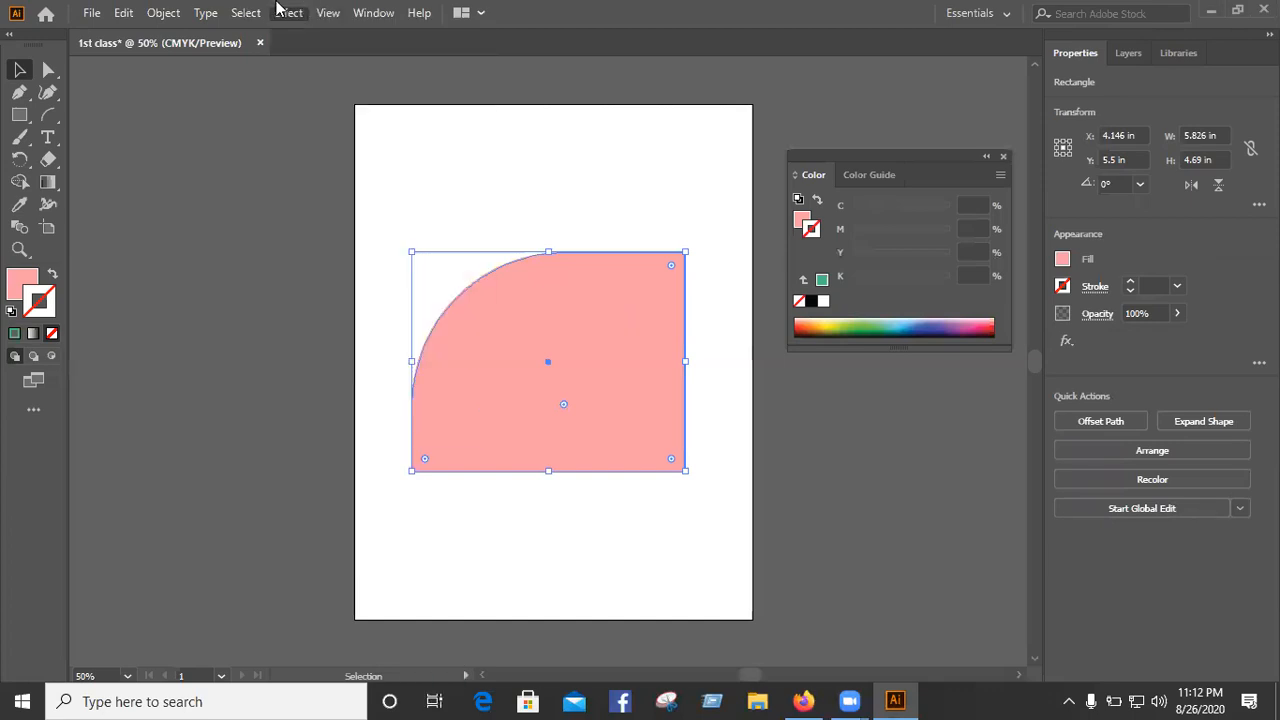
{"action": "mouse_move", "coordinate": [297, 8]}
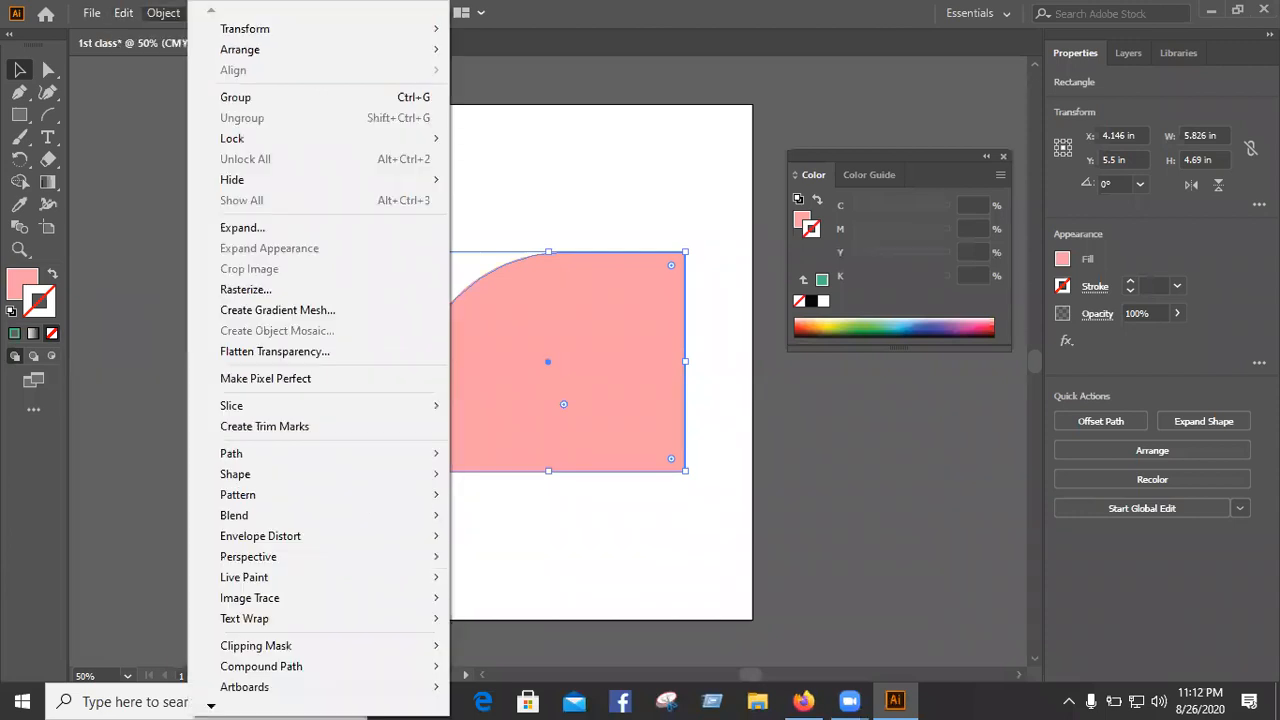
{"action": "left_click", "coordinate": [286, 15]}
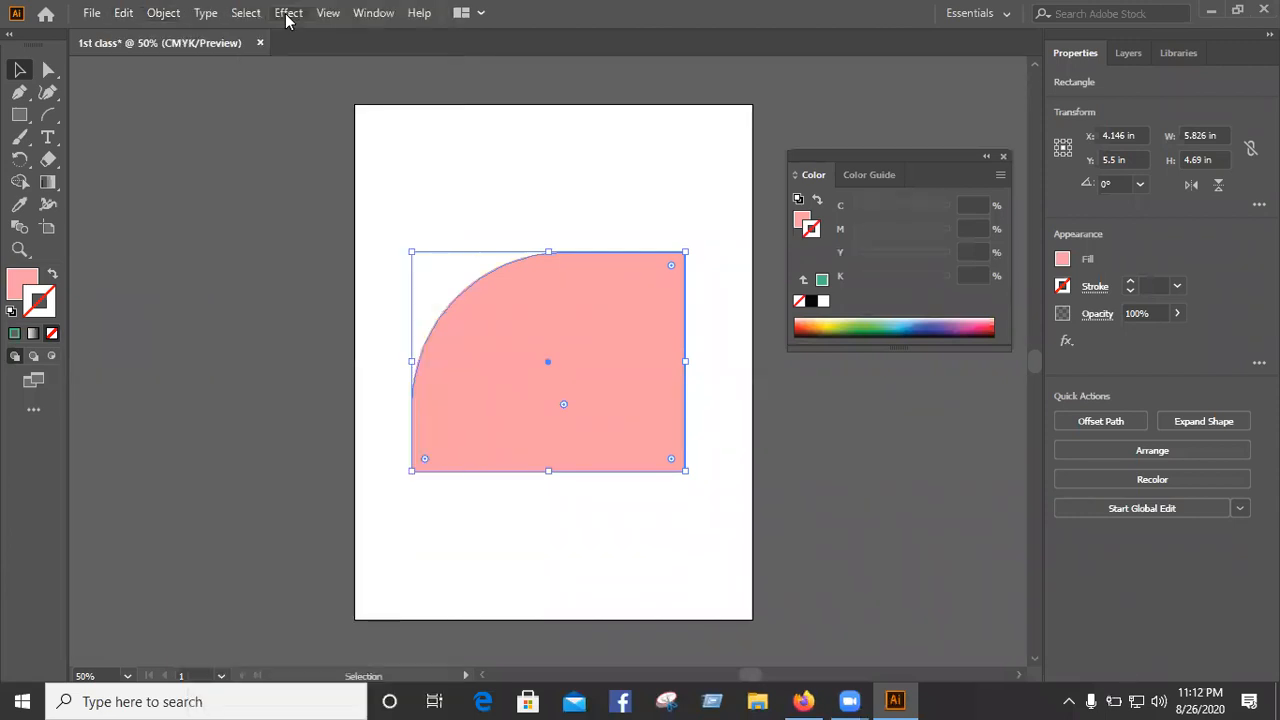
{"action": "left_click", "coordinate": [287, 15]}
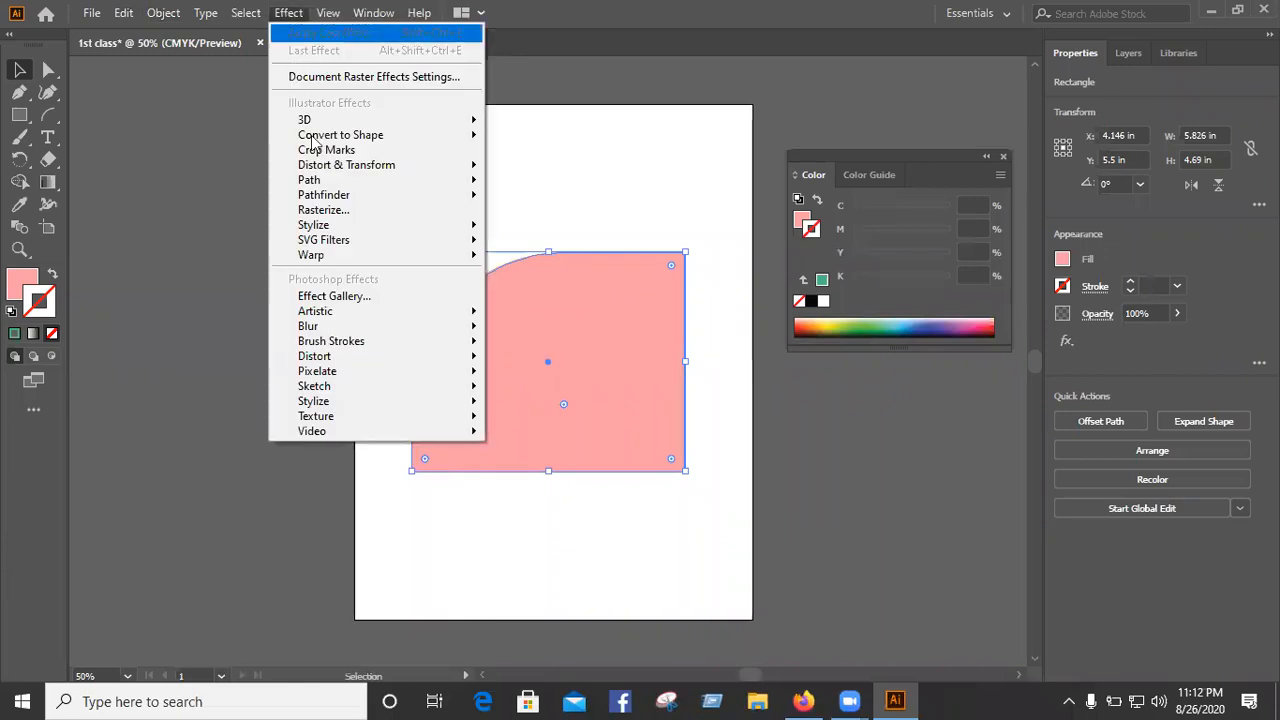
{"action": "mouse_move", "coordinate": [414, 228]}
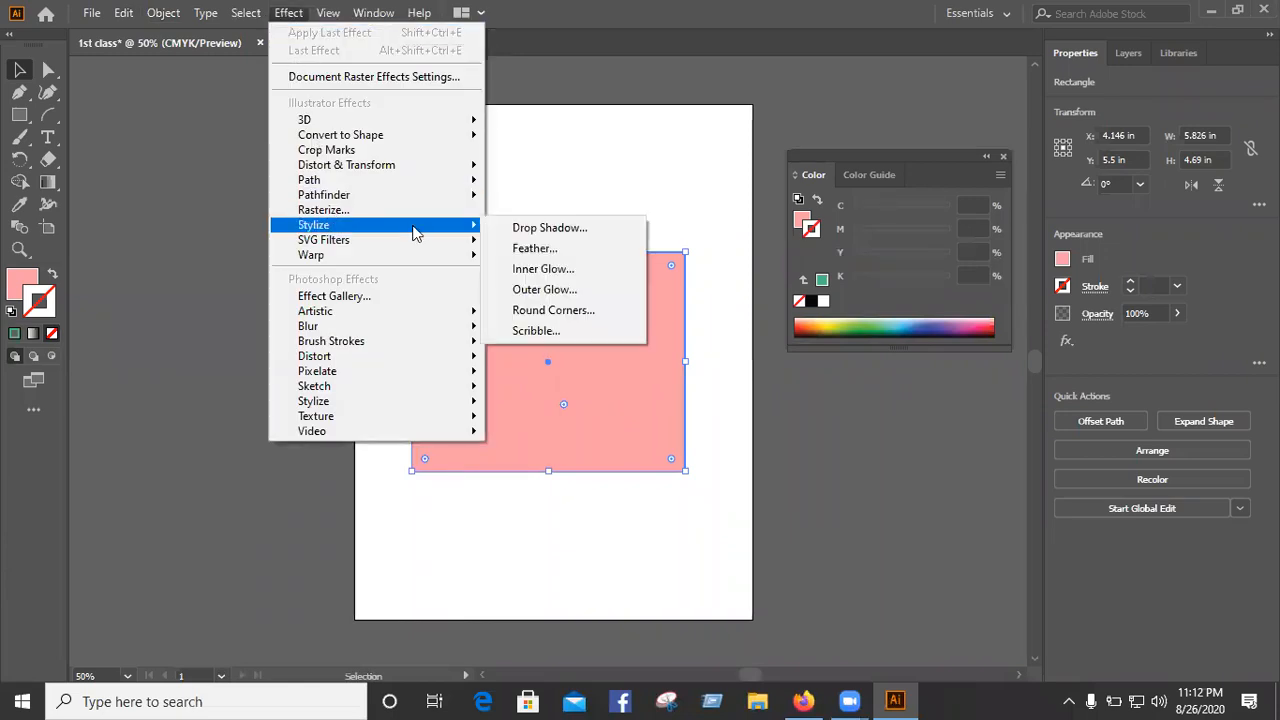
{"action": "left_click", "coordinate": [566, 311]}
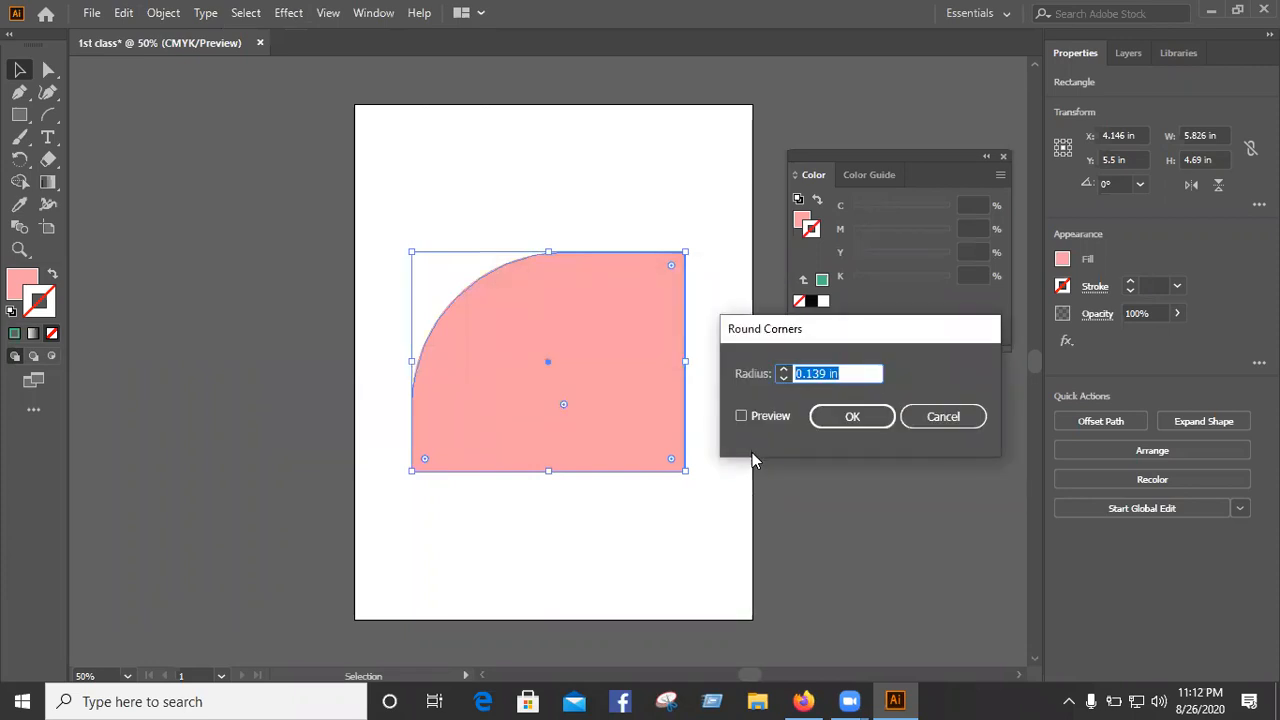
{"action": "left_click", "coordinate": [922, 422]}
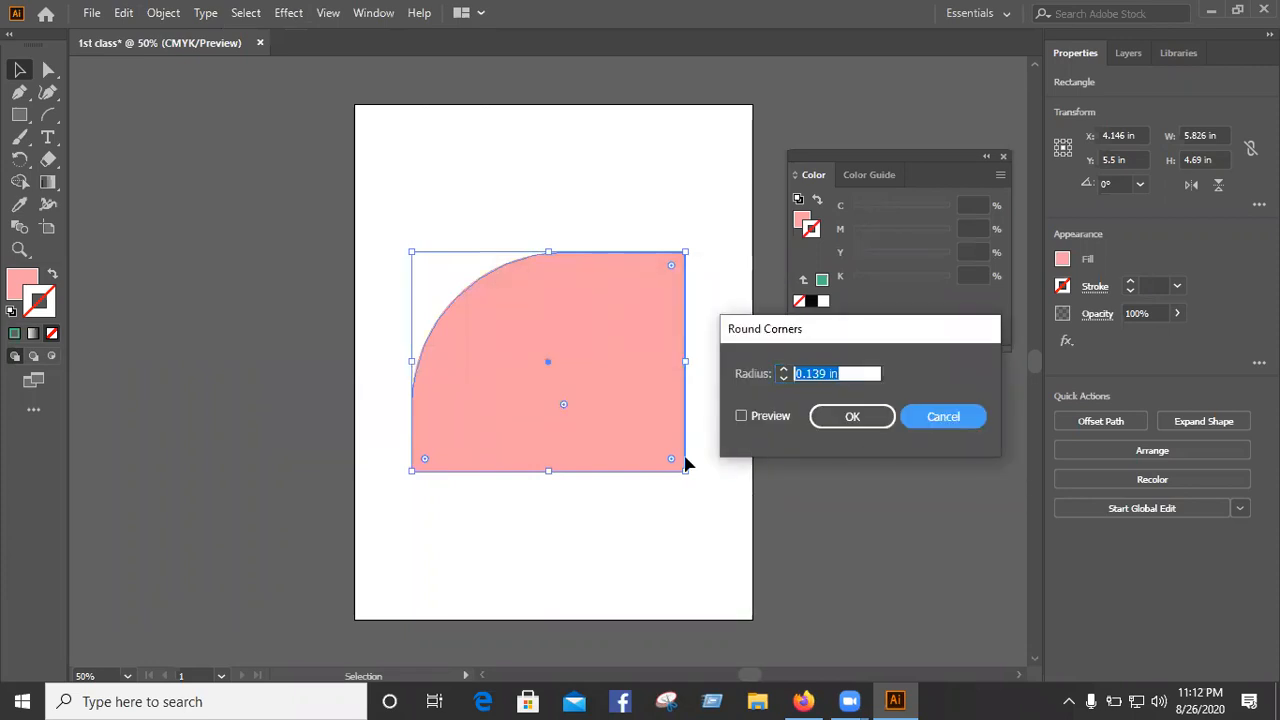
{"action": "key", "text": "Escape"}
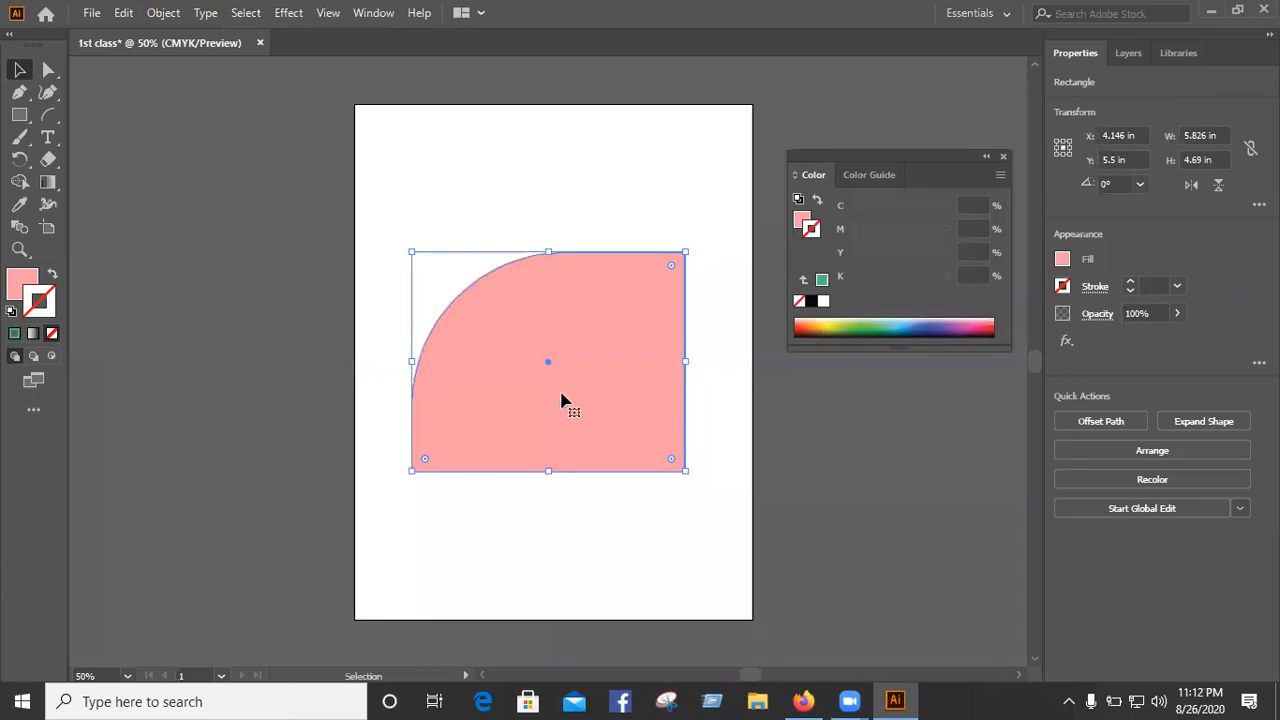
Step: Restore the rectangle's rounded upper-left corner to a square corner and deselect the shape
{"action": "left_click_drag", "start_coordinate": [564, 404], "coordinate": [374, 236]}
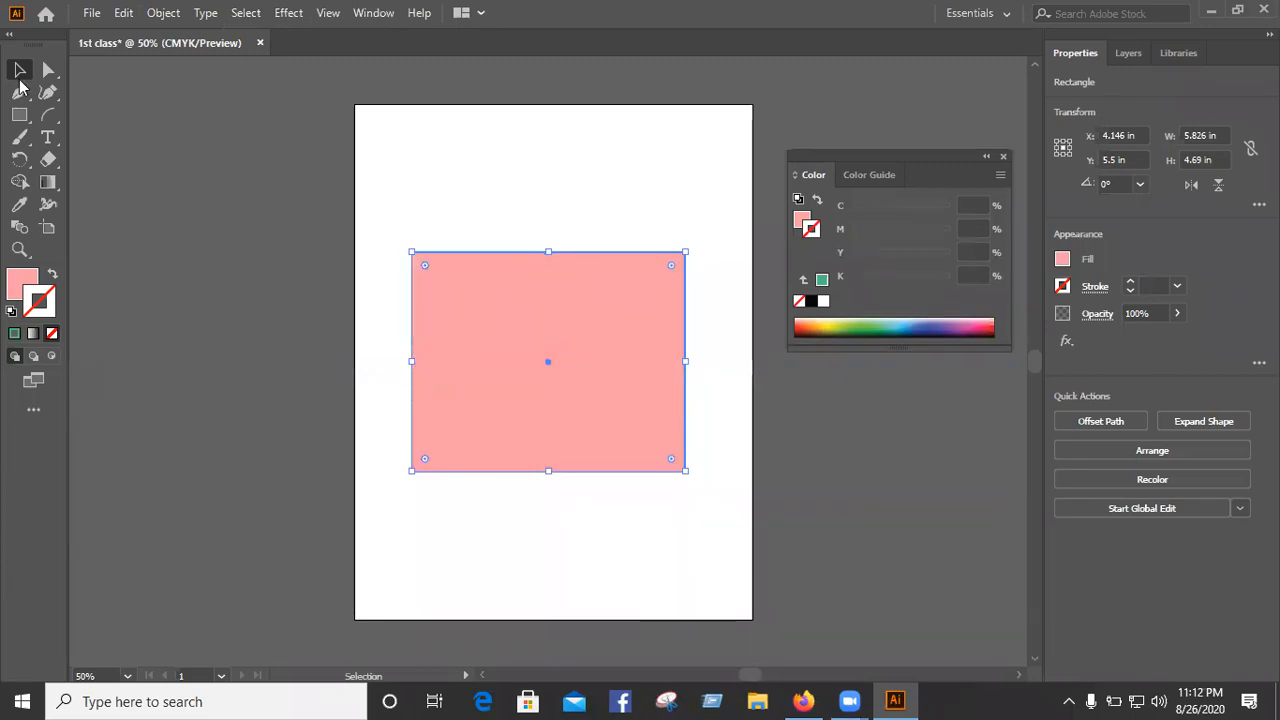
{"action": "left_click", "coordinate": [586, 582]}
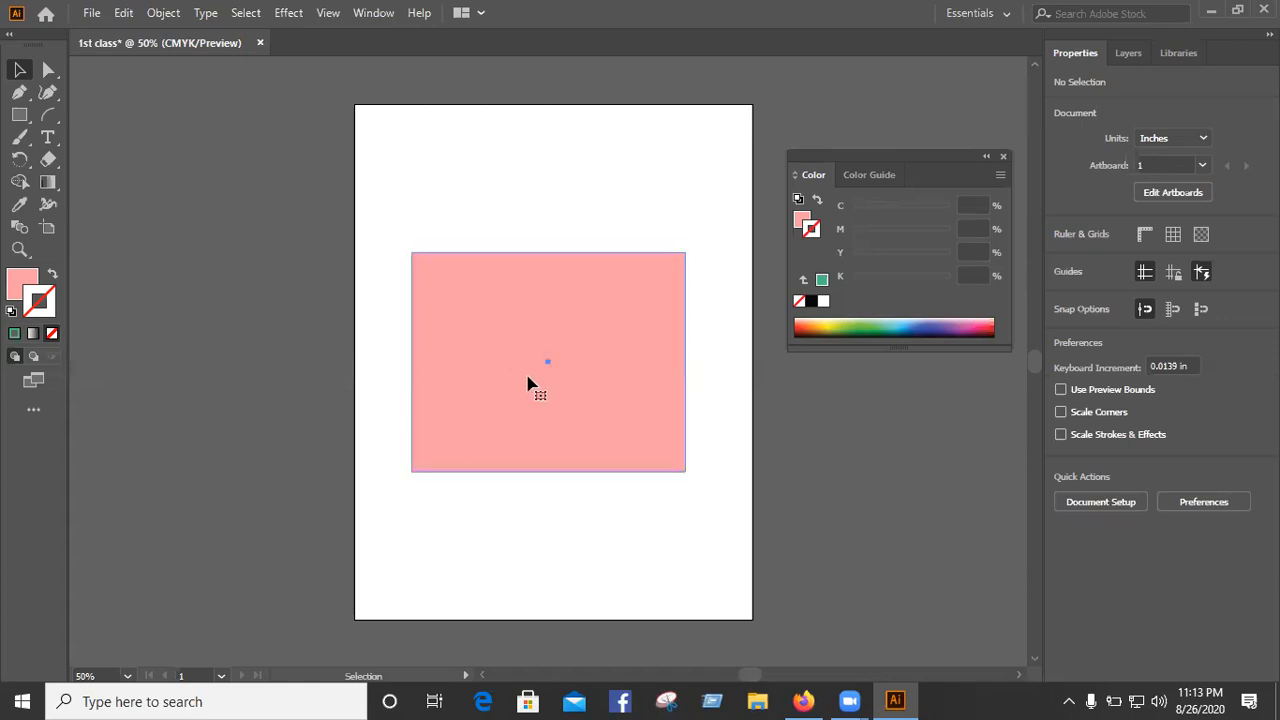
Step: Move the rectangle higher on the artboard and try the Round Corners effect with preview at radii up to 1.375 in, without applying it
{"action": "left_click", "coordinate": [432, 472]}
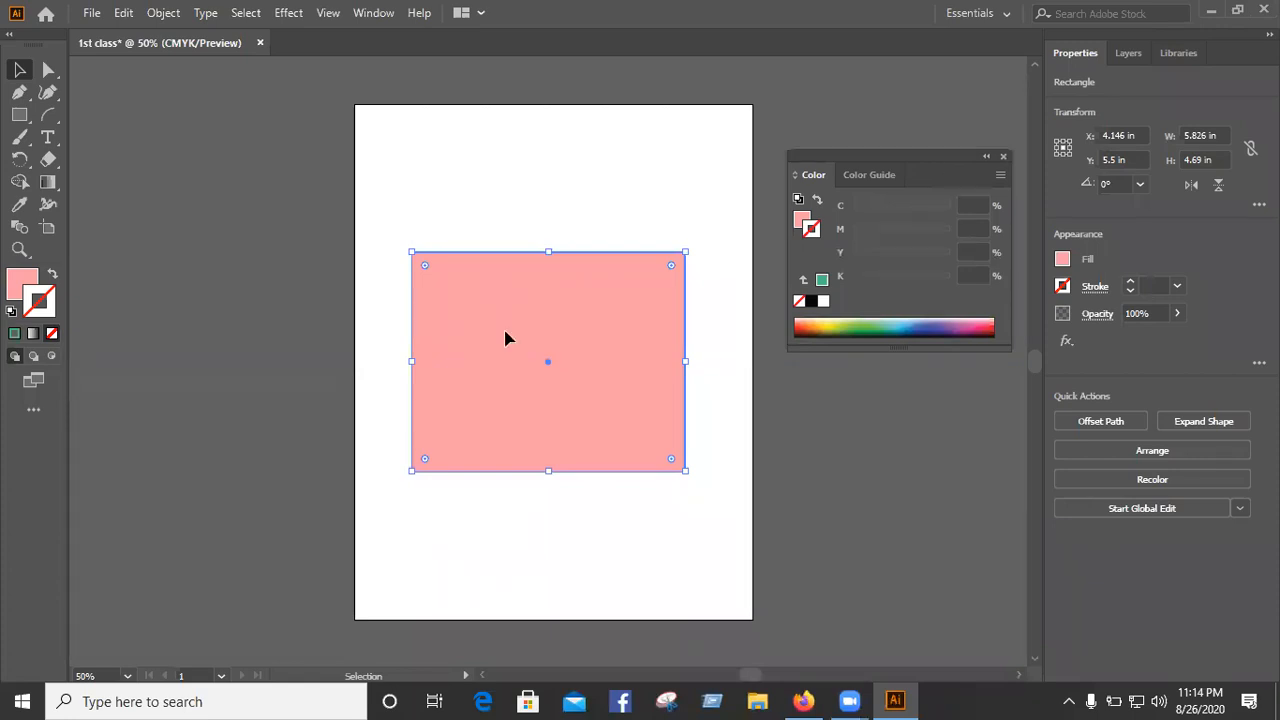
{"action": "left_click_drag", "start_coordinate": [511, 333], "coordinate": [407, 229]}
{"action": "left_click", "coordinate": [288, 12]}
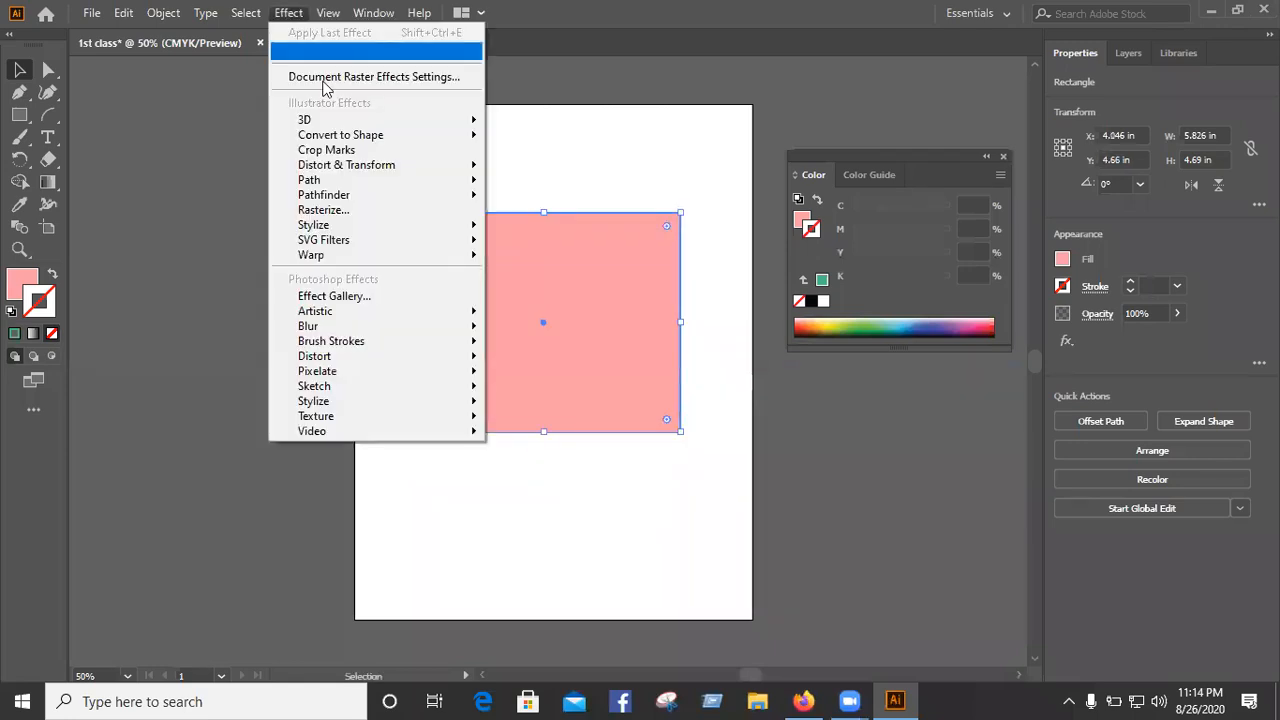
{"action": "mouse_move", "coordinate": [340, 226]}
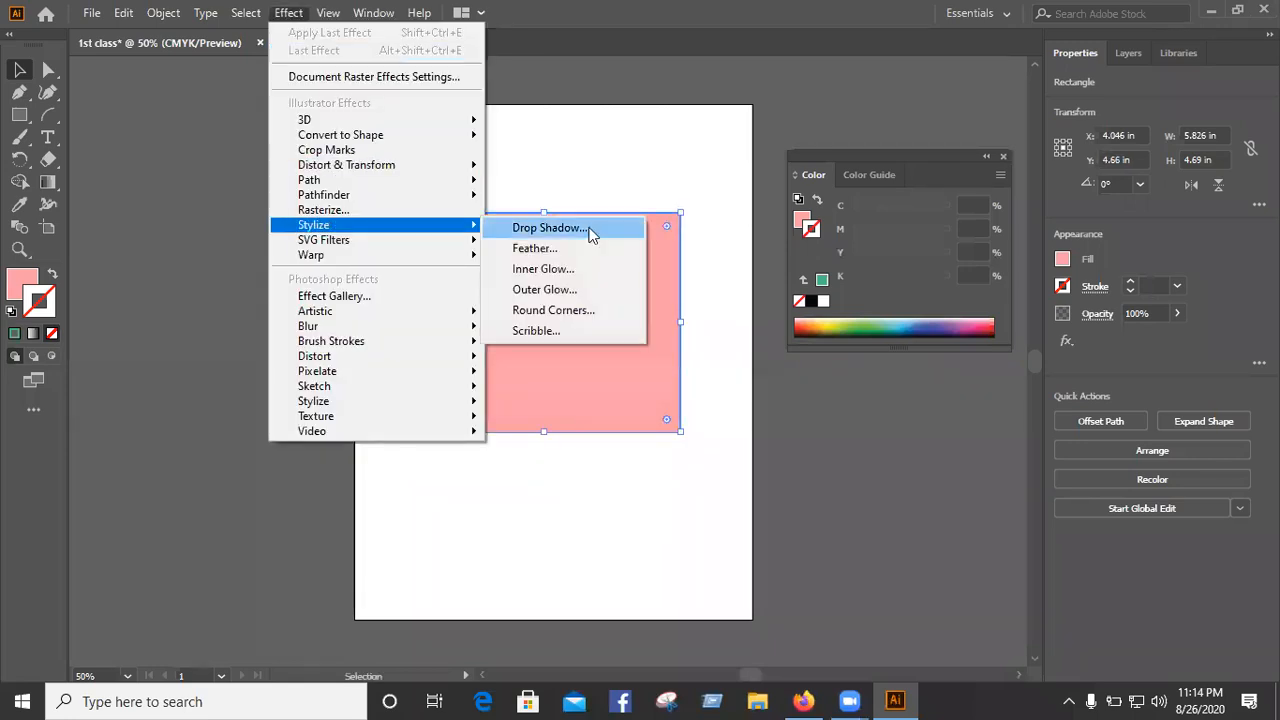
{"action": "left_click", "coordinate": [543, 310]}
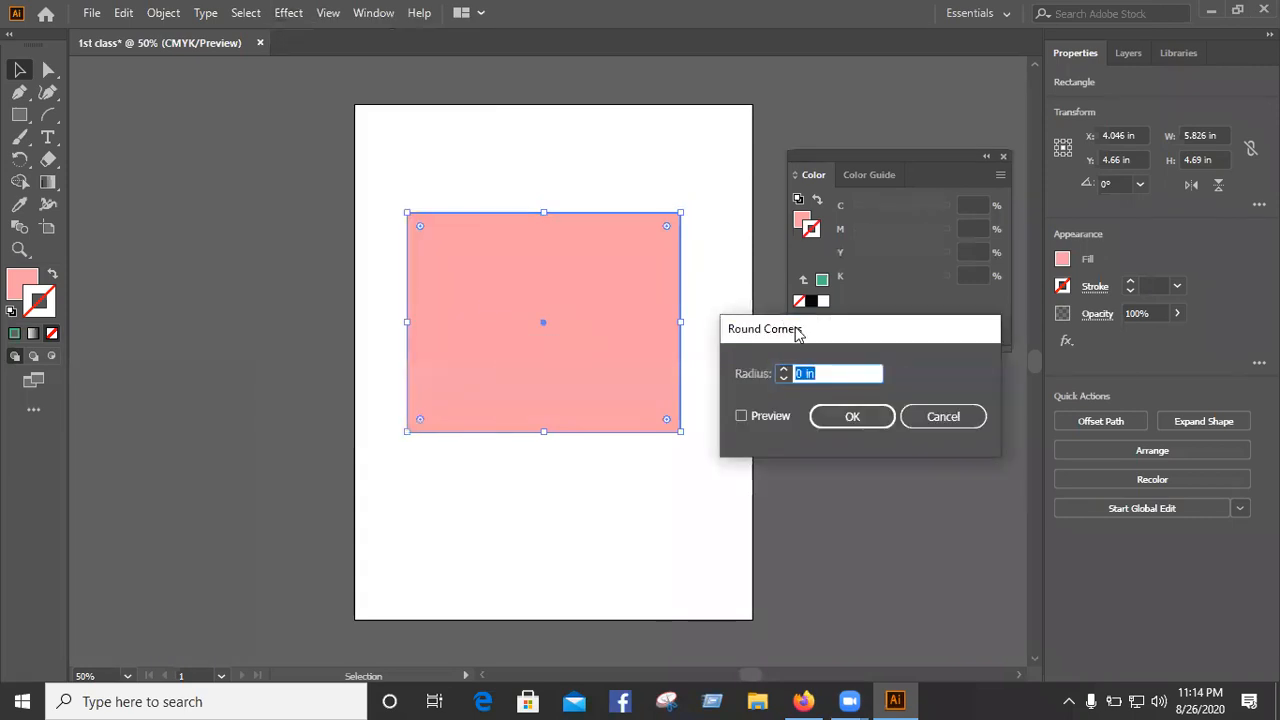
{"action": "left_click_drag", "start_coordinate": [798, 333], "coordinate": [816, 247]}
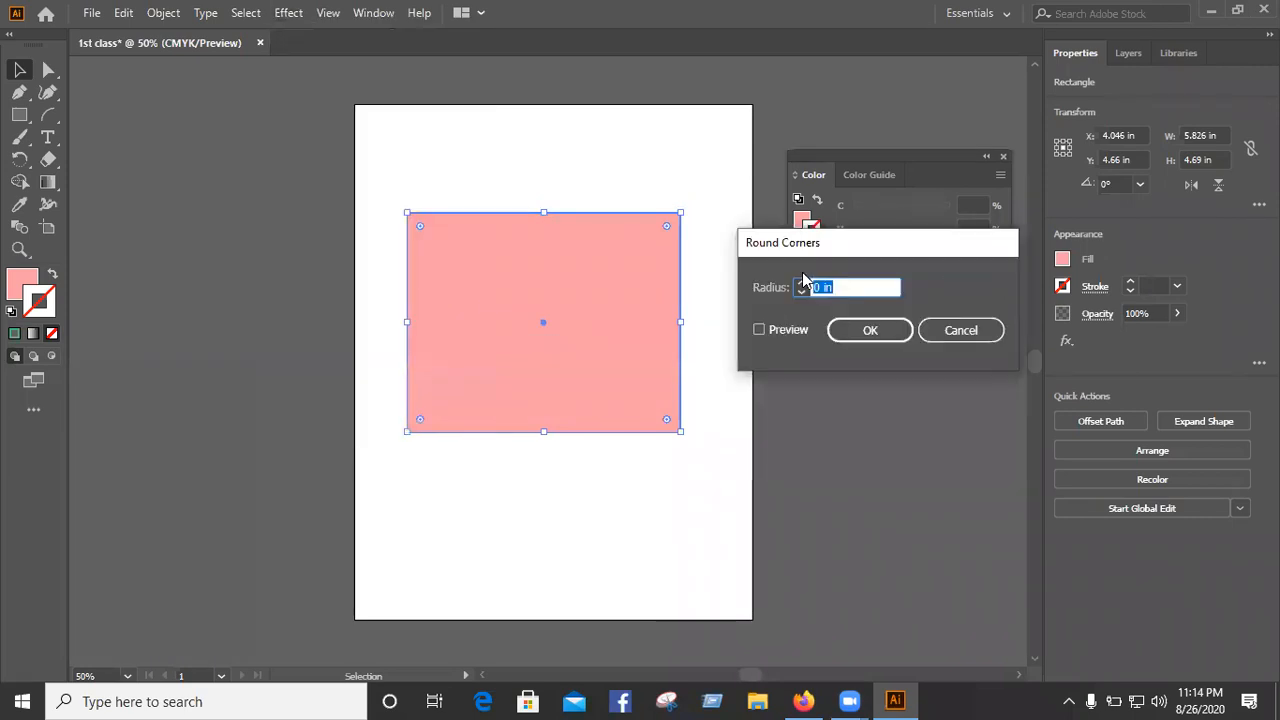
{"action": "left_click", "coordinate": [765, 329]}
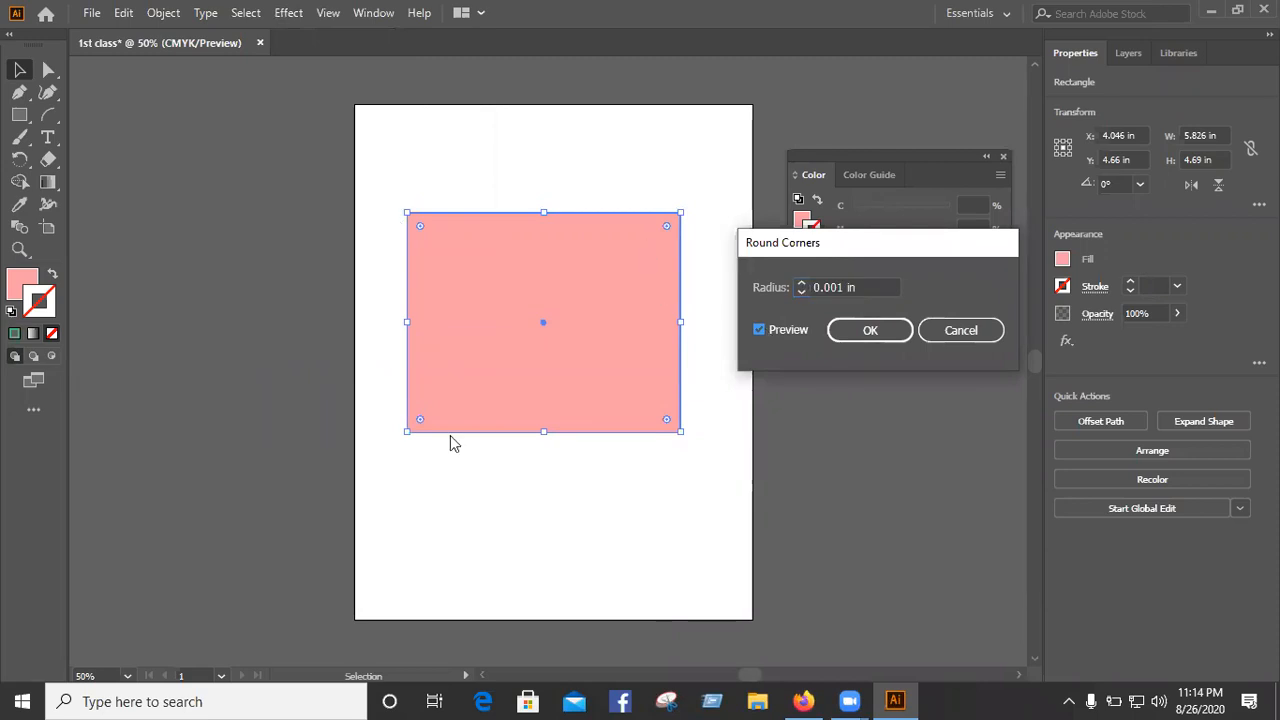
{"action": "left_click", "coordinate": [804, 285]}
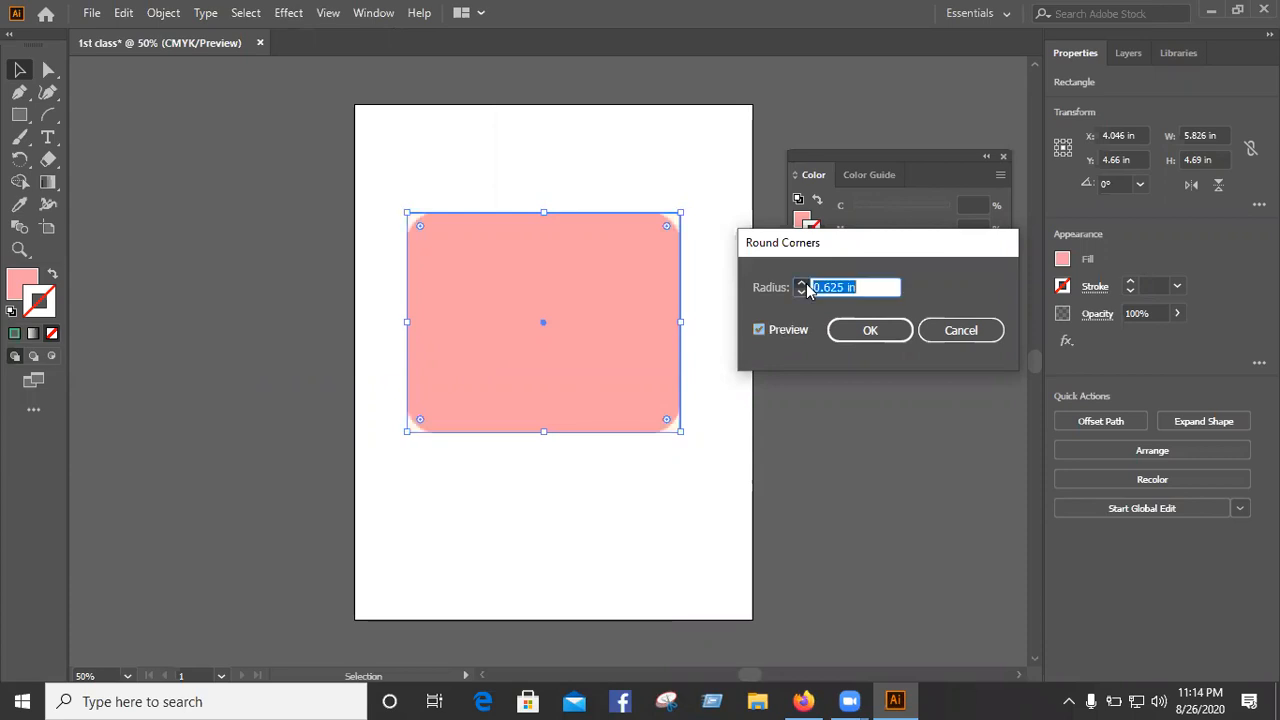
{"action": "left_click", "coordinate": [803, 284]}
{"action": "left_click", "coordinate": [801, 287]}
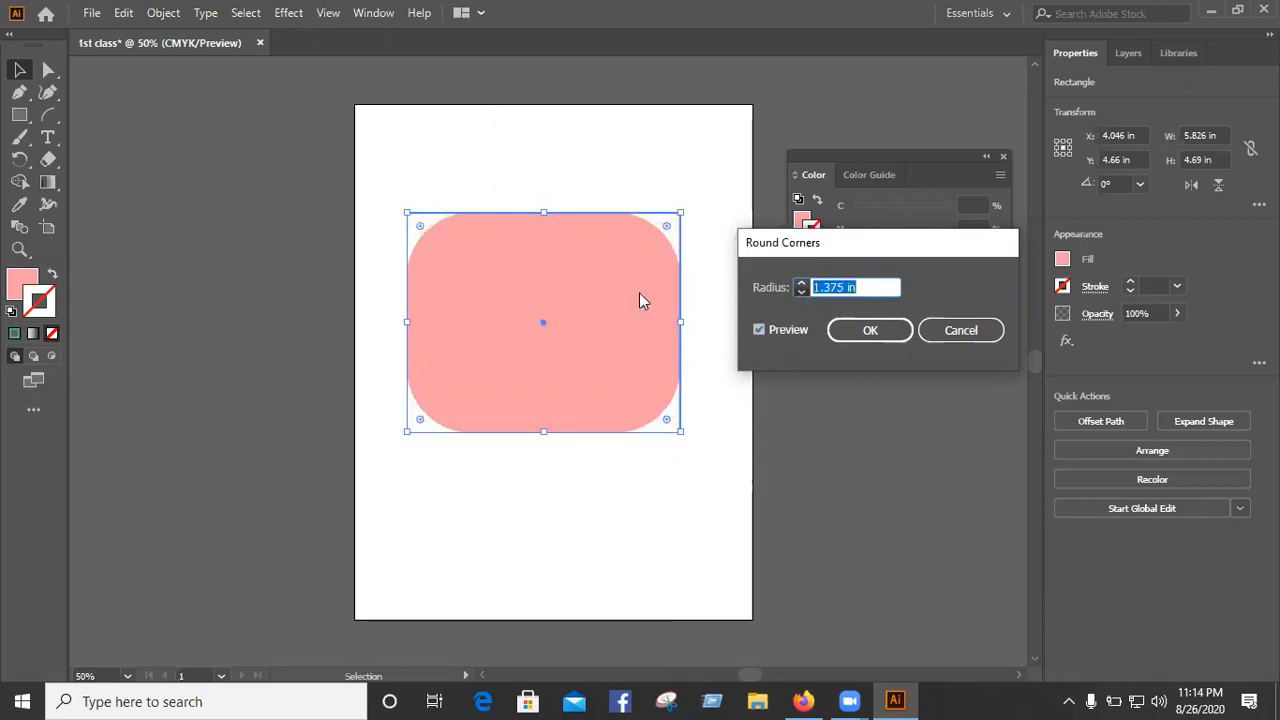
{"action": "key", "text": "ctrl+z"}
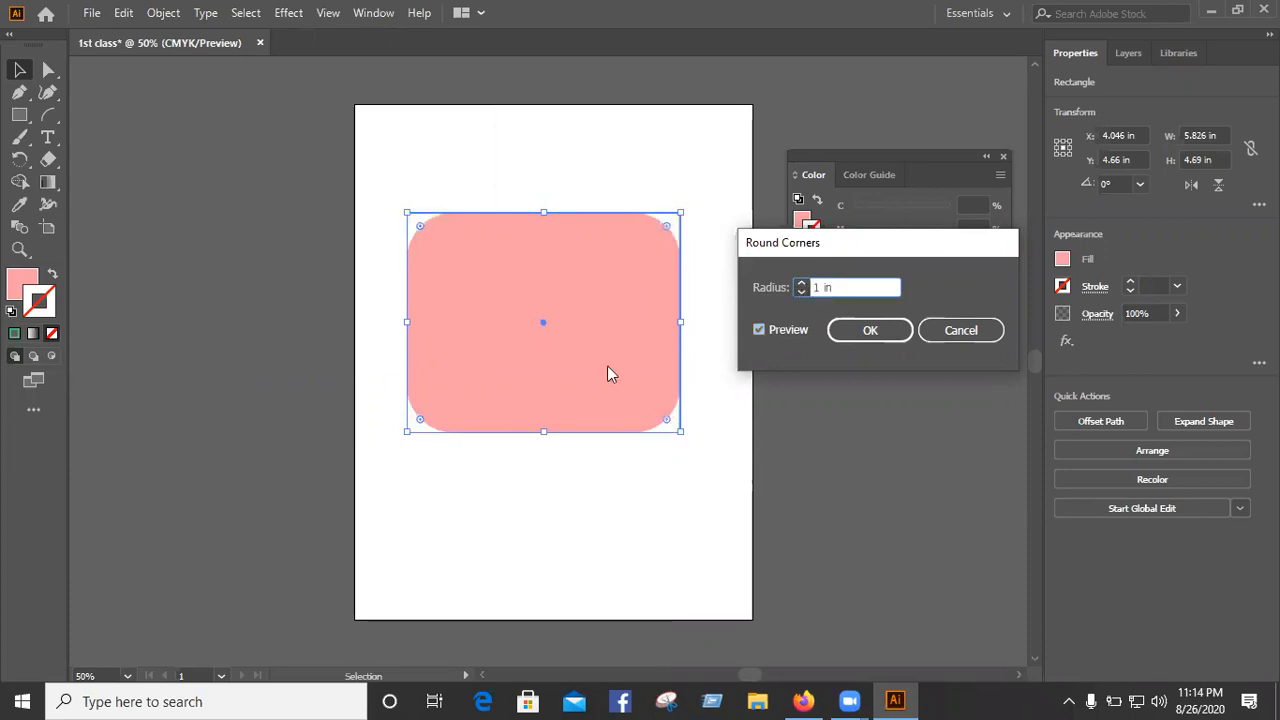
{"action": "left_click", "coordinate": [950, 331]}
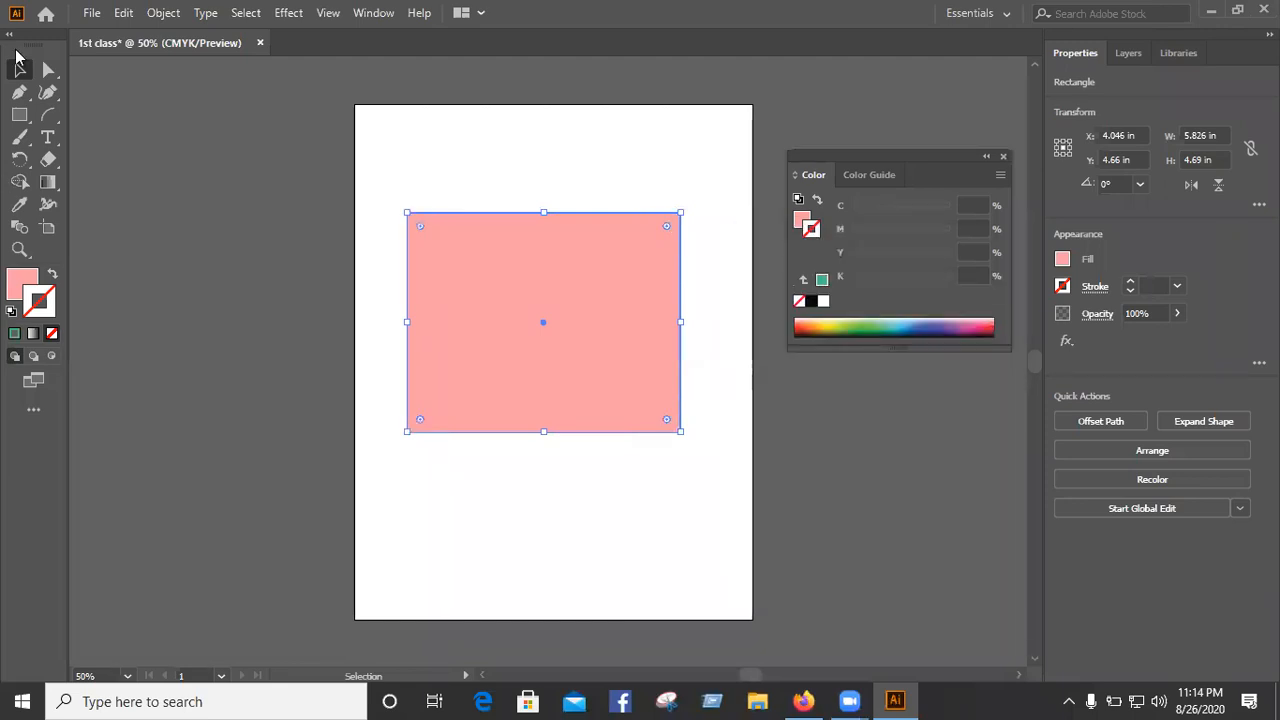
Step: Move the rectangle off the artboard's left side and draw an ellipse about 5.16 in wide and 4.34 in high on the artboard
{"action": "left_click_drag", "start_coordinate": [544, 278], "coordinate": [218, 216]}
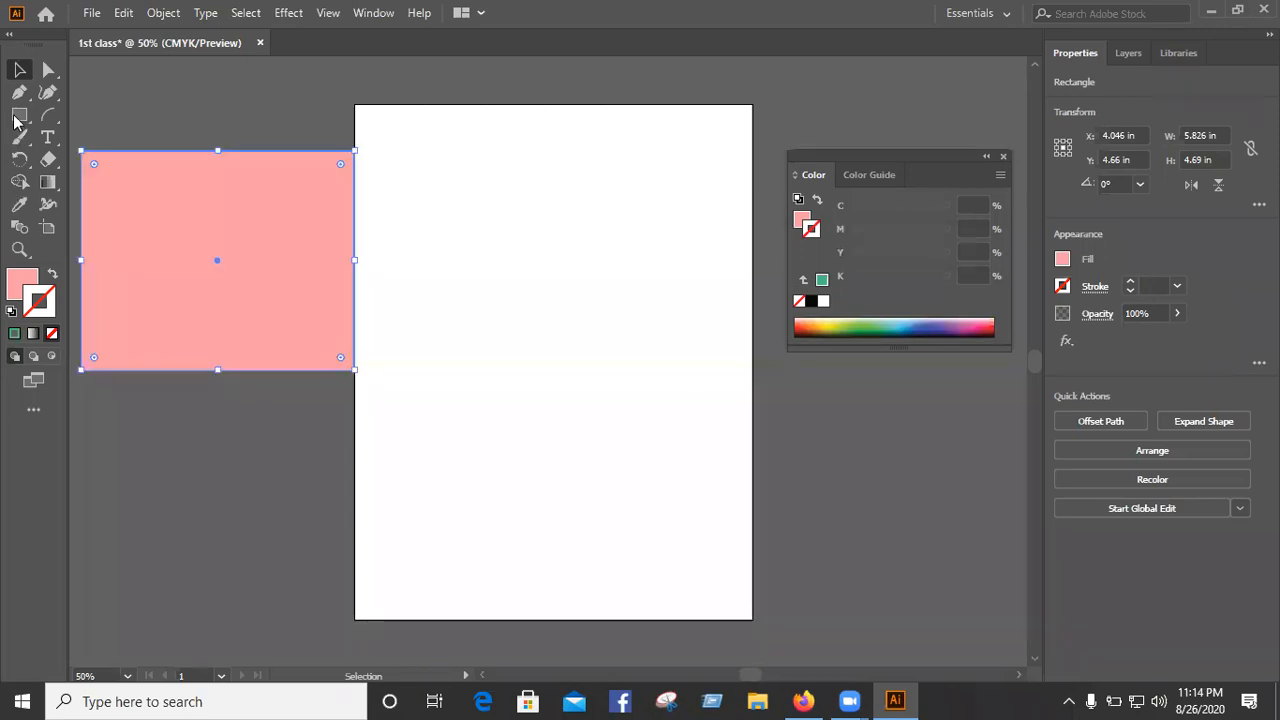
{"action": "left_click", "coordinate": [15, 119]}
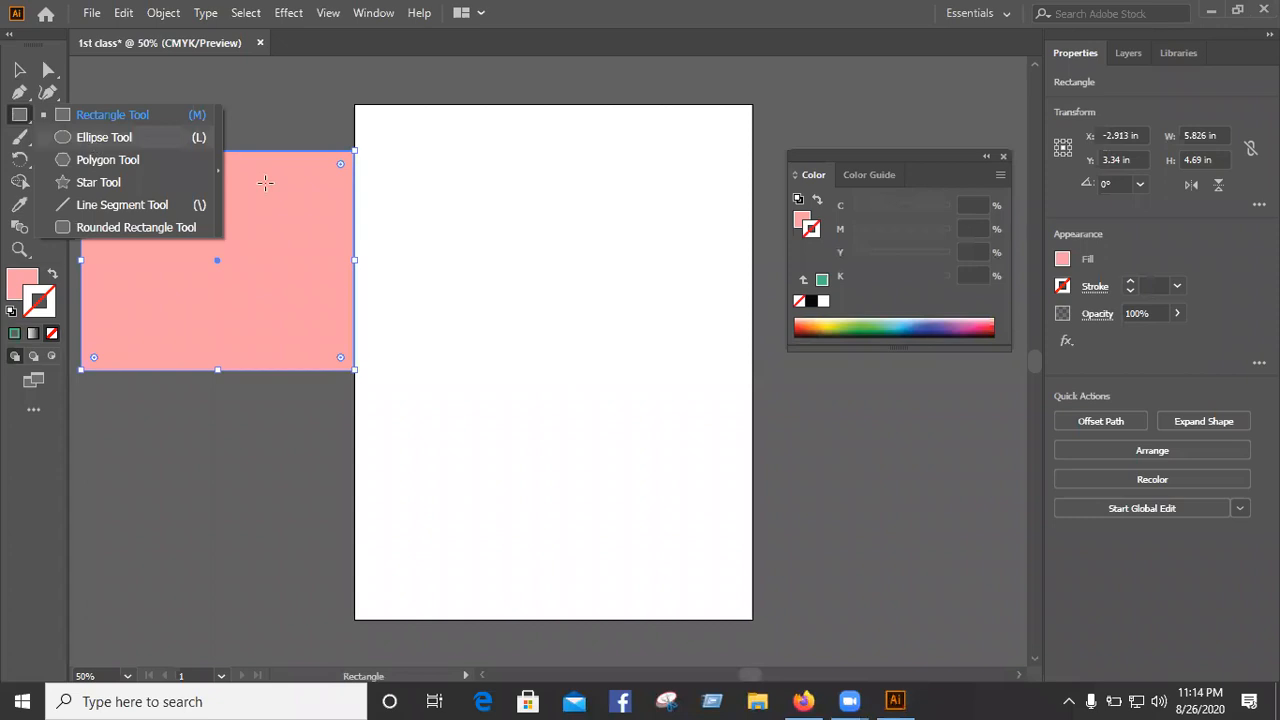
{"action": "key", "text": "l"}
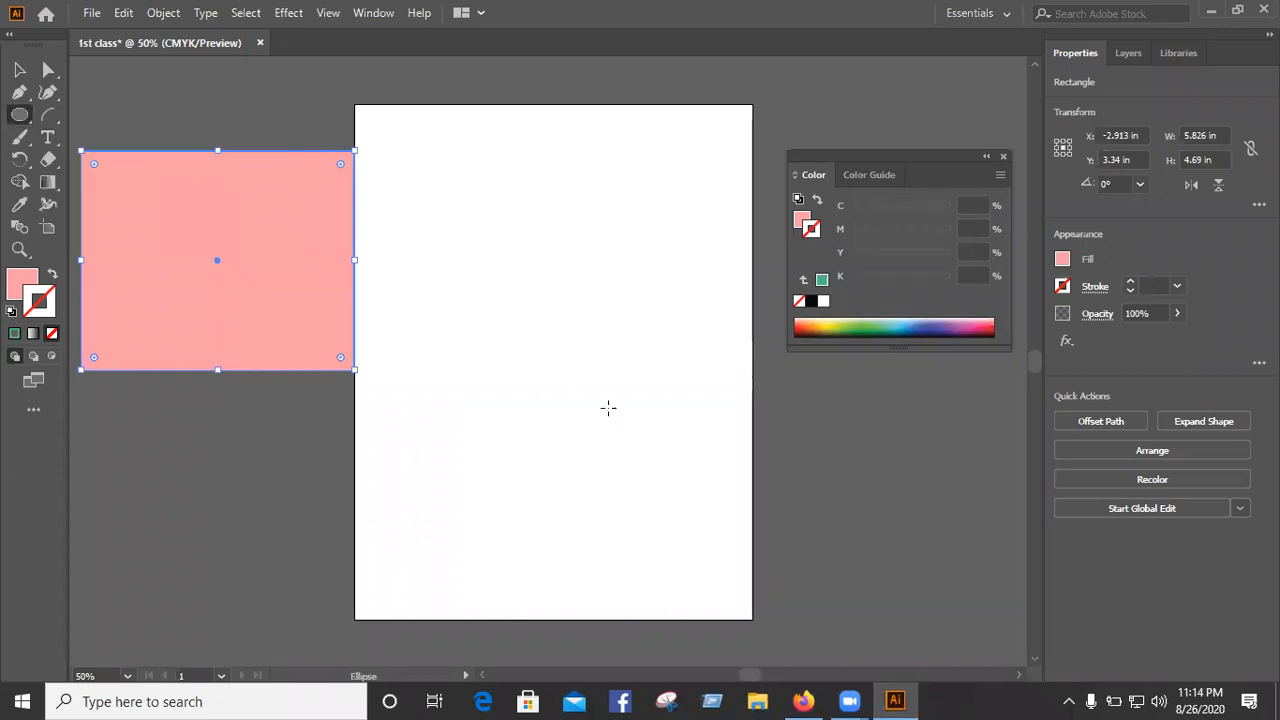
{"action": "left_click_drag", "start_coordinate": [440, 227], "coordinate": [682, 431]}
Step: Move the ellipse to the upper-left part of the artboard, centered at about X 3.23 in and Y 3.34 in
{"action": "key", "text": "v"}
{"action": "left_click_drag", "start_coordinate": [512, 285], "coordinate": [434, 196]}
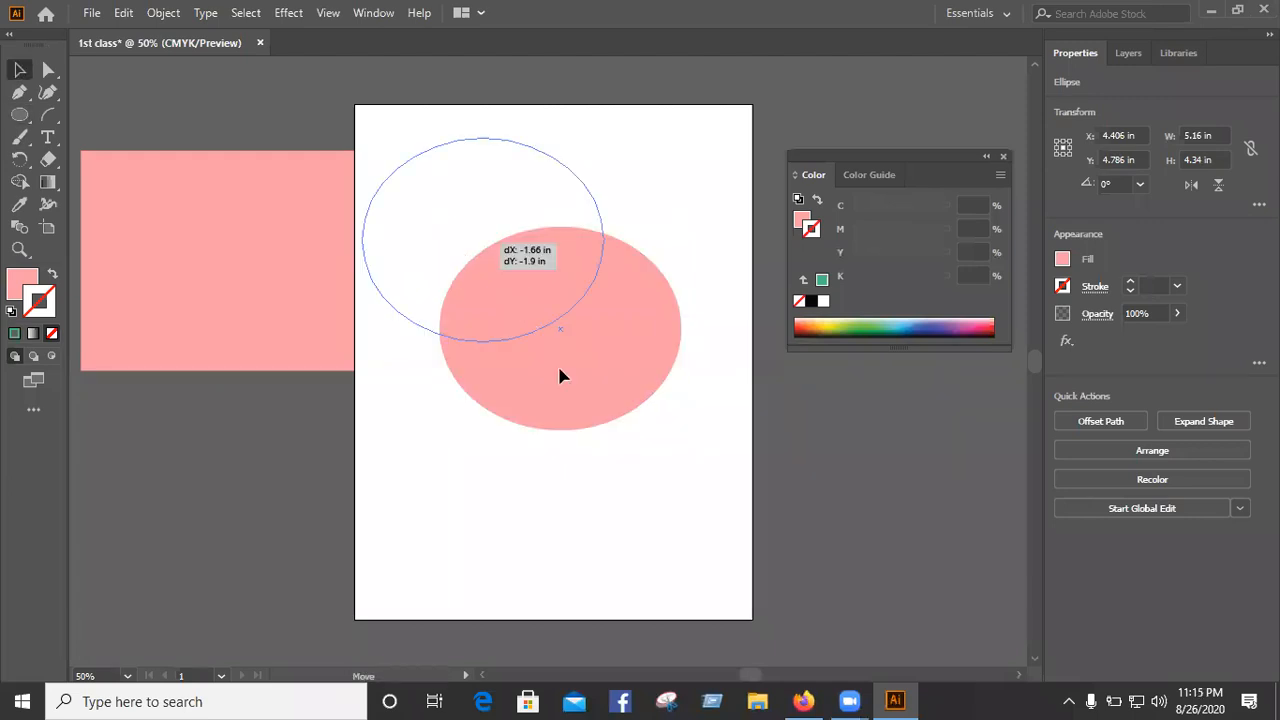
{"action": "left_click_drag", "start_coordinate": [566, 328], "coordinate": [575, 335]}
{"action": "left_click_drag", "start_coordinate": [585, 505], "coordinate": [531, 372]}
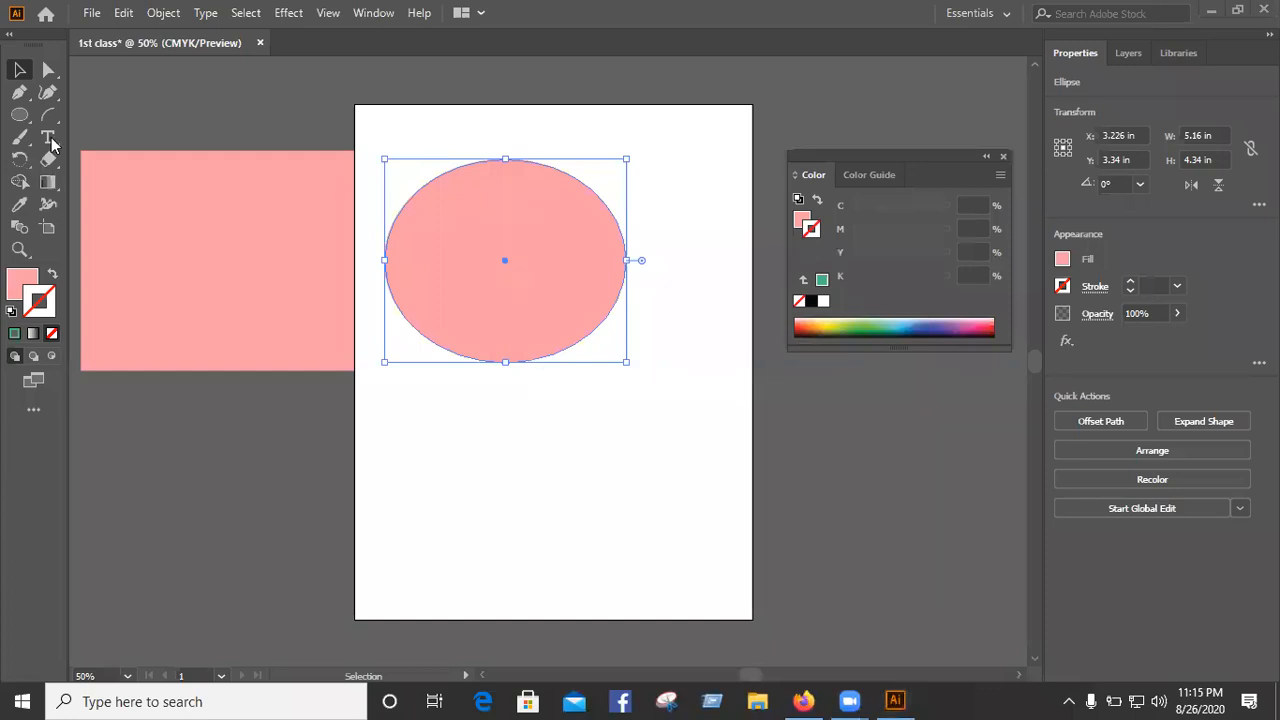
Step: Draw a perfect circle about 3.24 in across, centered directly below the ellipse, and return to the Selection tool
{"action": "left_click", "coordinate": [19, 114]}
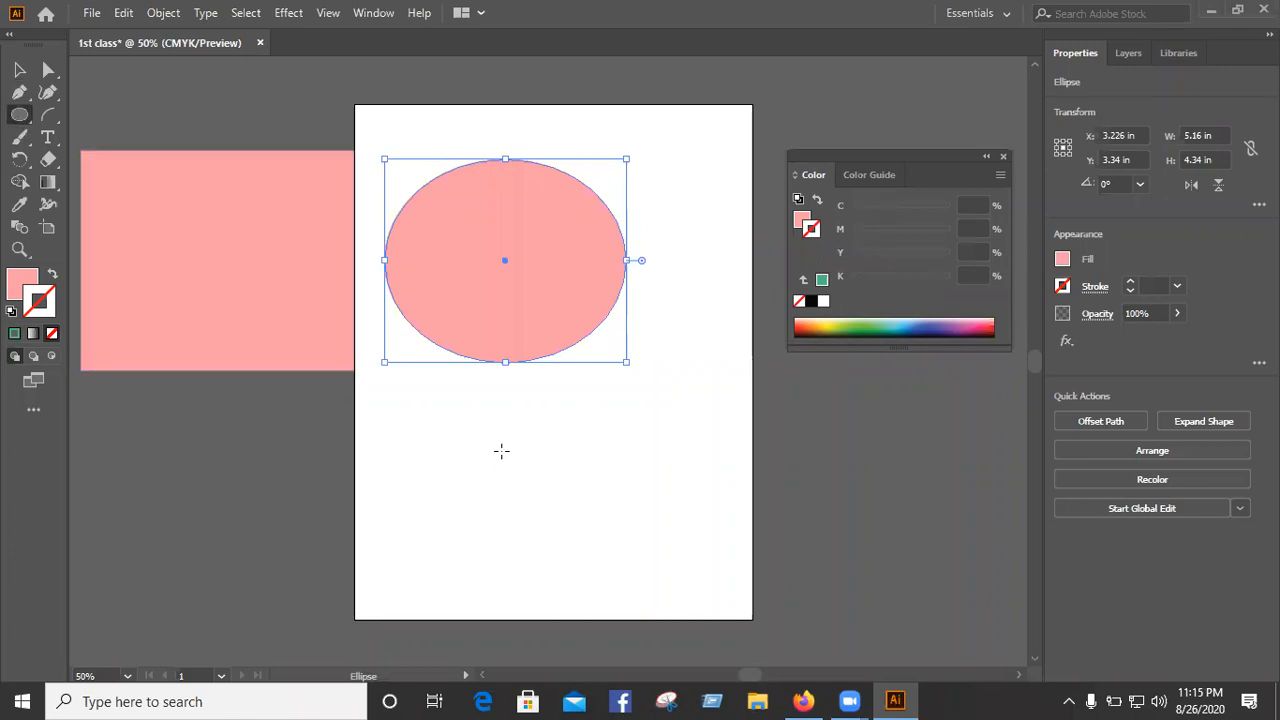
{"action": "left_click_drag", "start_coordinate": [505, 447], "coordinate": [610, 402]}
{"action": "left_click_drag", "start_coordinate": [537, 370], "coordinate": [595, 515]}
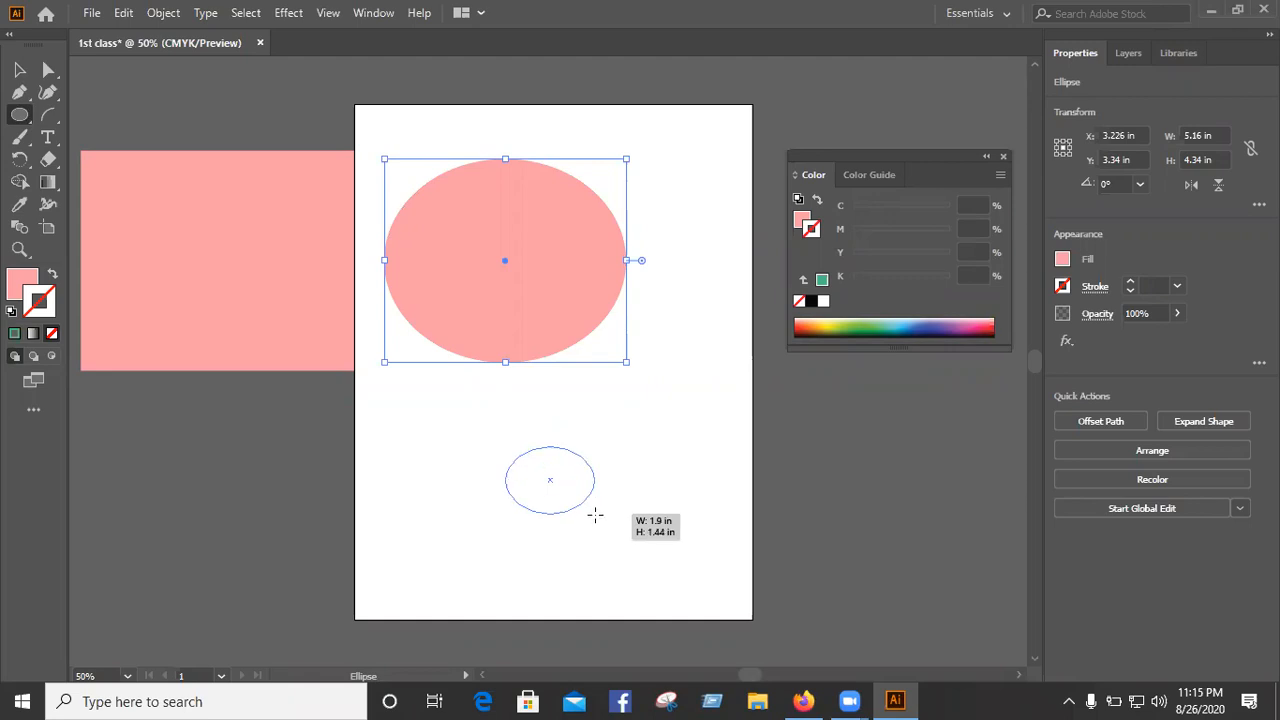
{"action": "mouse_move", "coordinate": [595, 514]}
{"action": "left_mouse_down"}
{"action": "mouse_move", "coordinate": [609, 560]}
{"action": "mouse_move", "coordinate": [617, 500]}
{"action": "mouse_move", "coordinate": [561, 423]}
{"action": "mouse_move", "coordinate": [606, 496]}
{"action": "mouse_move", "coordinate": [567, 434]}
{"action": "left_mouse_up"}
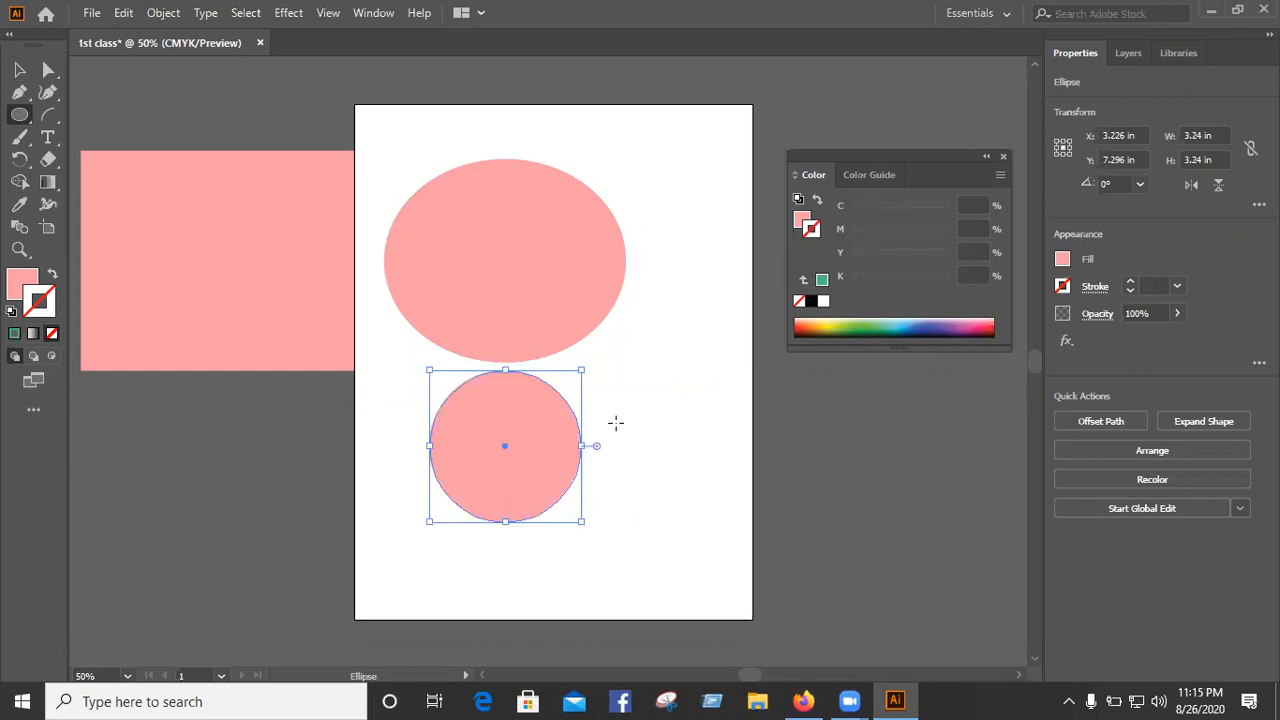
{"action": "left_click", "coordinate": [20, 70]}
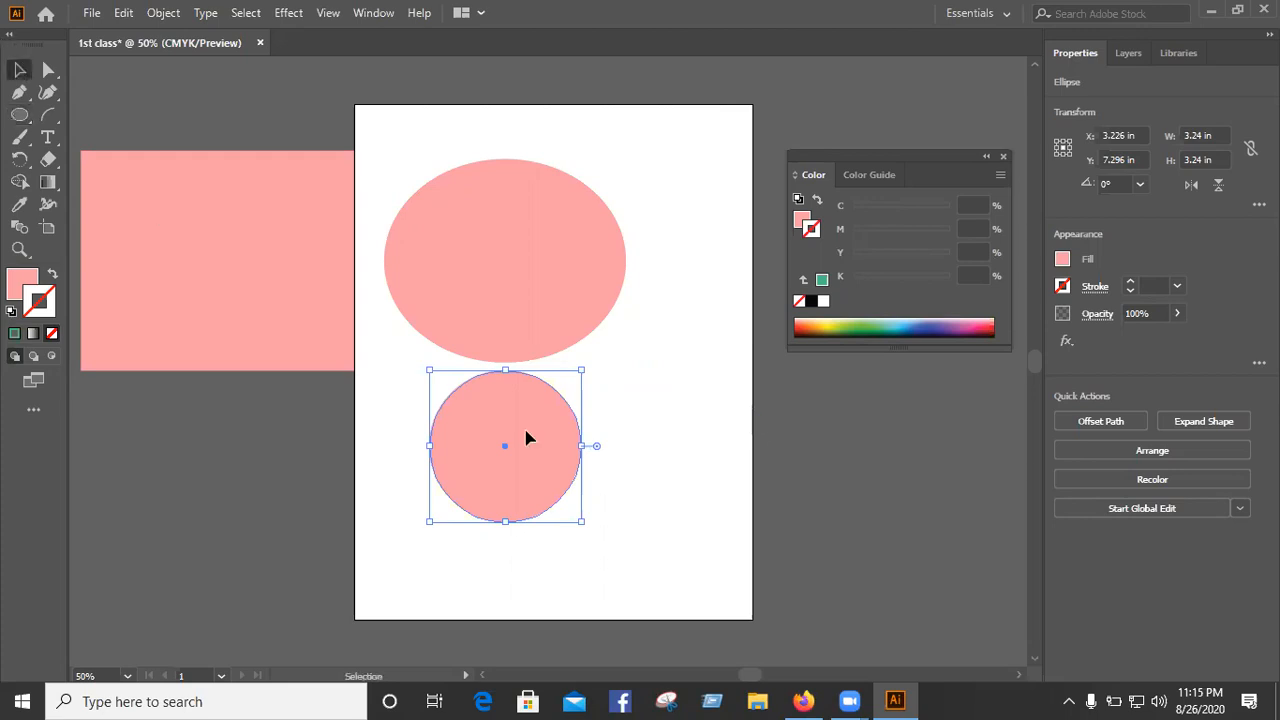
Step: Move the circle toward the artboard's lower right and draw a second perfect circle about 2.76 in across to its left
{"action": "left_click_drag", "start_coordinate": [528, 438], "coordinate": [609, 472]}
{"action": "left_click", "coordinate": [576, 612]}
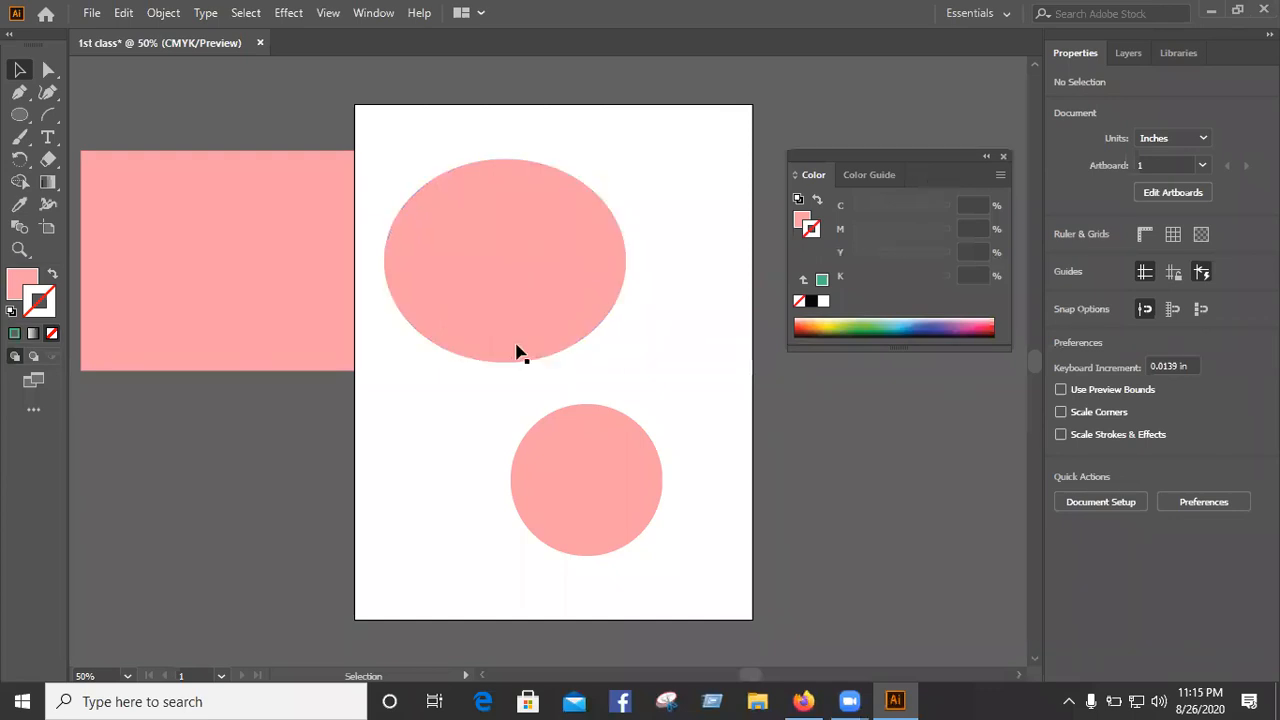
{"action": "left_click", "coordinate": [22, 116]}
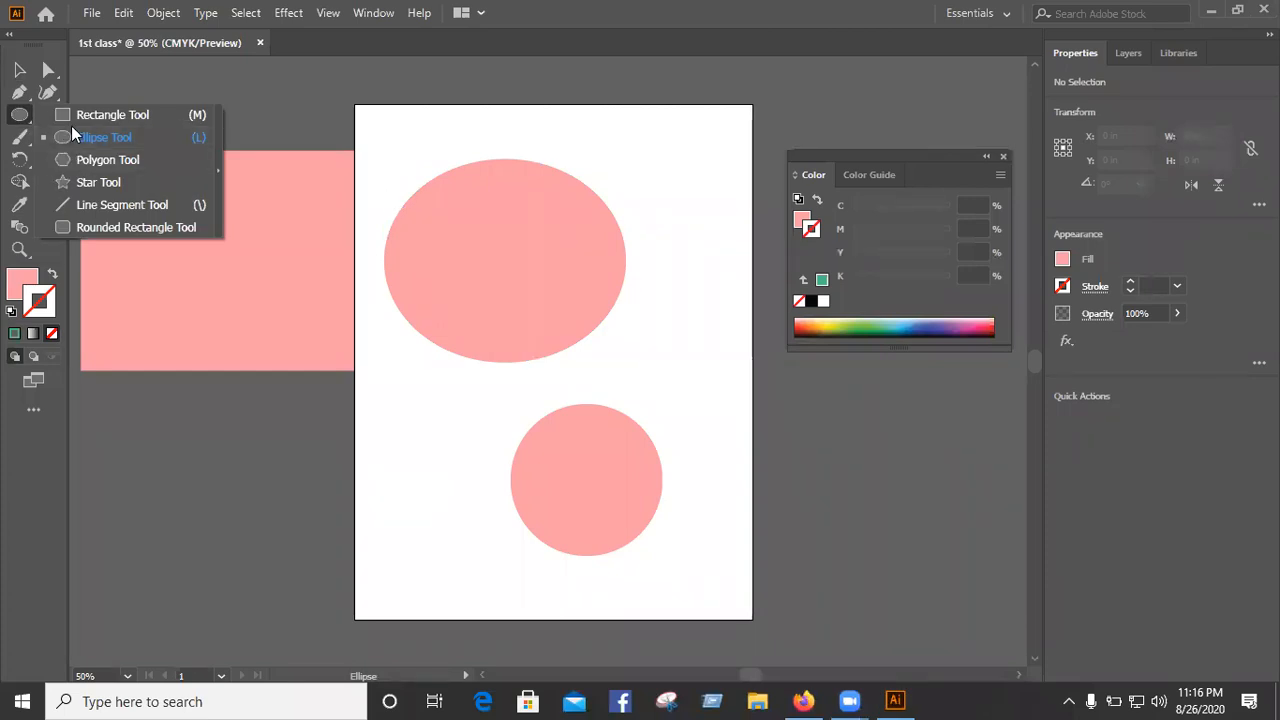
{"action": "left_click_drag", "start_coordinate": [389, 383], "coordinate": [487, 480]}
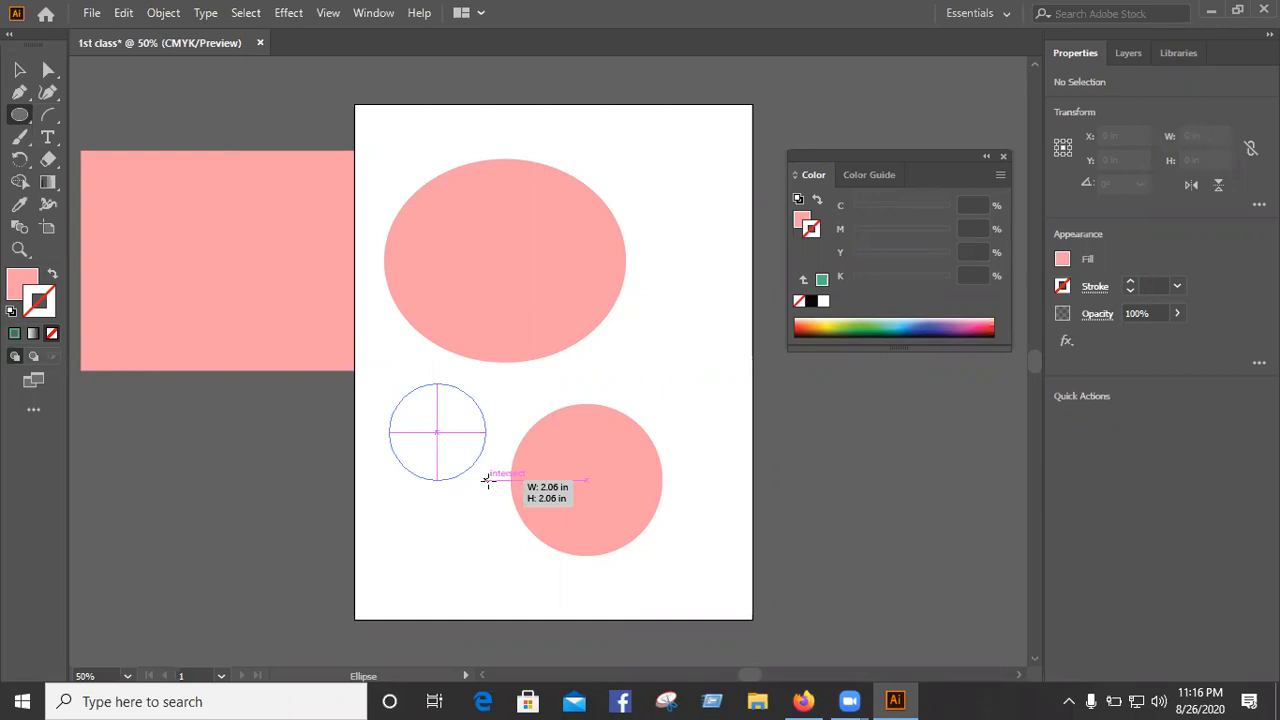
{"action": "mouse_move", "coordinate": [485, 480]}
{"action": "left_mouse_down"}
{"action": "mouse_move", "coordinate": [476, 424]}
{"action": "mouse_move", "coordinate": [450, 410]}
{"action": "mouse_move", "coordinate": [455, 472]}
{"action": "mouse_move", "coordinate": [518, 512]}
{"action": "left_mouse_up"}
{"action": "key", "text": "alt"}
{"action": "key", "text": "shift"}
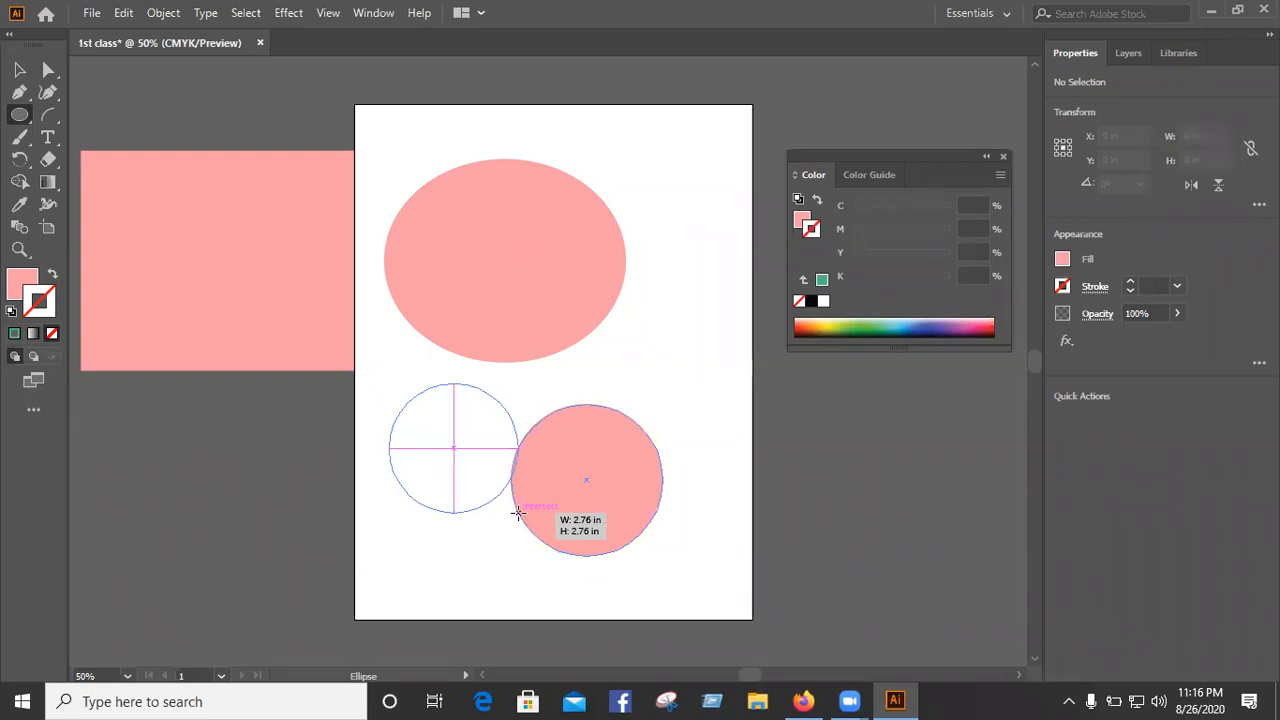
{"action": "left_click_drag", "start_coordinate": [518, 512], "coordinate": [518, 512]}
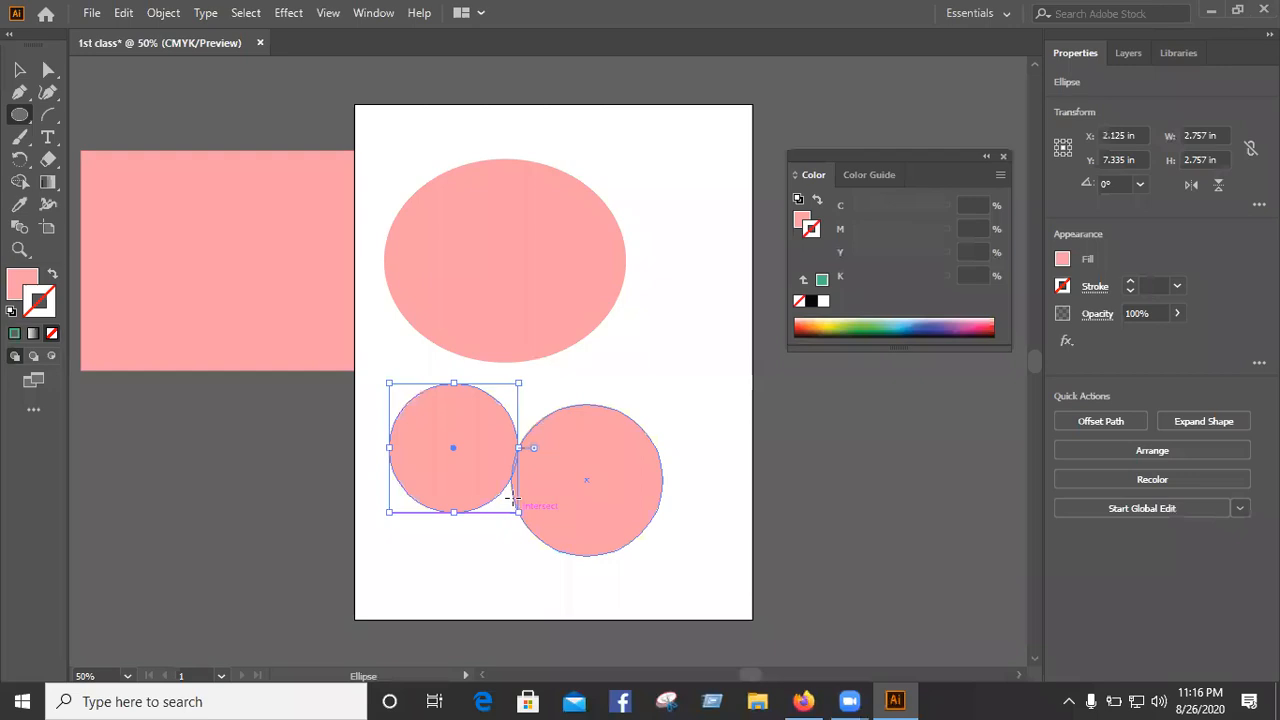
Step: Move both circles and the ellipse off the artboard's left side onto the rectangle, then deselect everything
{"action": "left_click", "coordinate": [14, 70]}
{"action": "left_click_drag", "start_coordinate": [486, 477], "coordinate": [471, 577]}
{"action": "left_click", "coordinate": [700, 214]}
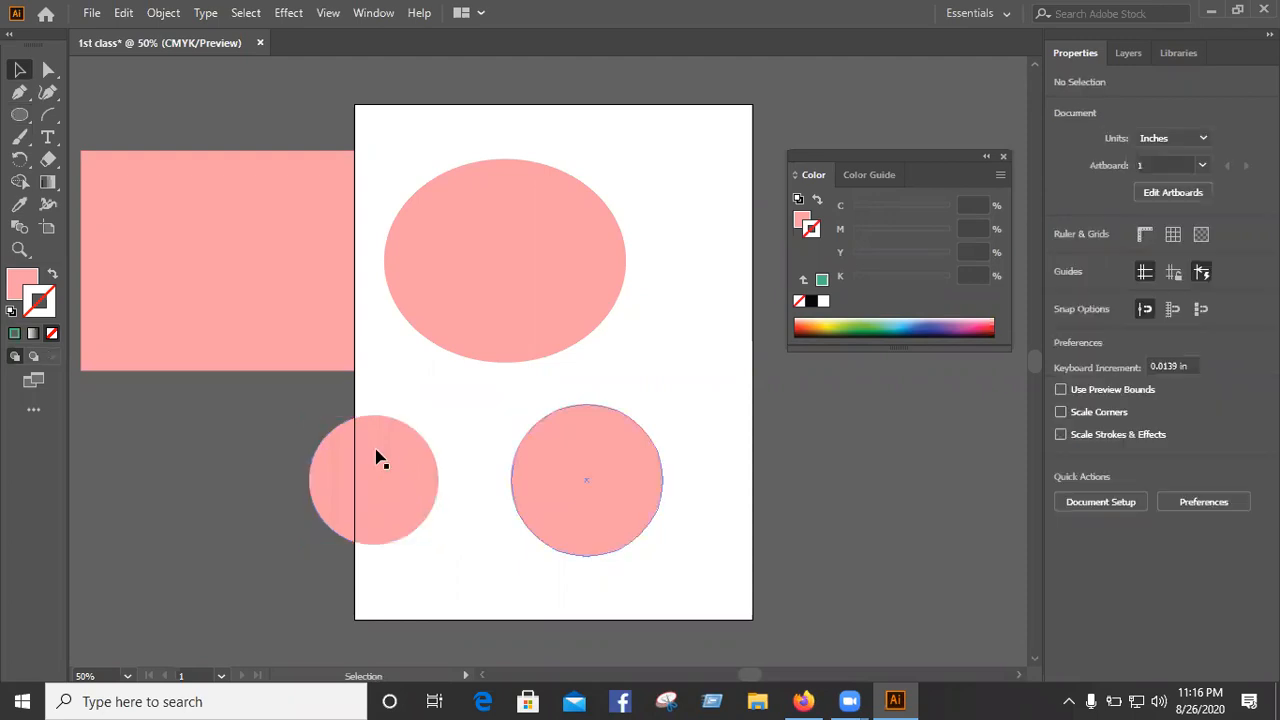
{"action": "left_click_drag", "start_coordinate": [436, 475], "coordinate": [258, 225]}
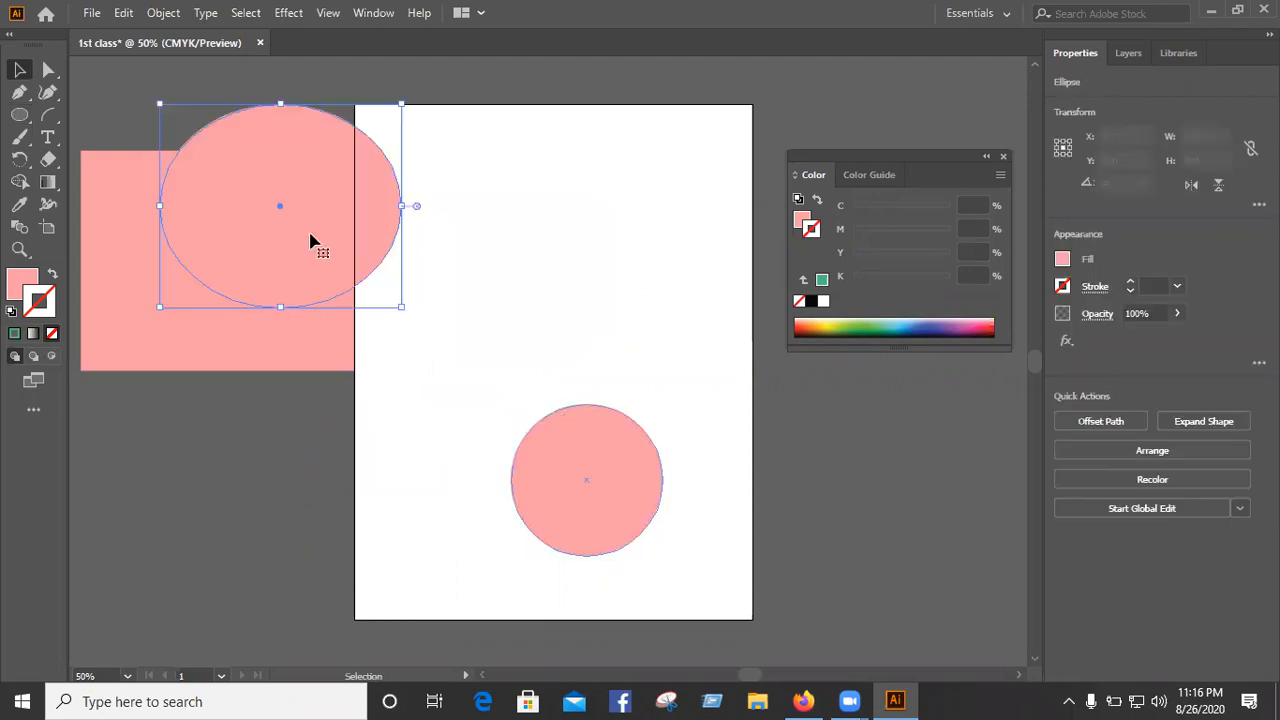
{"action": "left_click_drag", "start_coordinate": [617, 496], "coordinate": [310, 242]}
{"action": "left_click", "coordinate": [620, 391]}
Step: Create a seven-sided polygon with a 0.6944 in radius on the artboard and move it against the ellipse's right edge
{"action": "left_click", "coordinate": [36, 117]}
{"action": "left_click", "coordinate": [17, 118]}
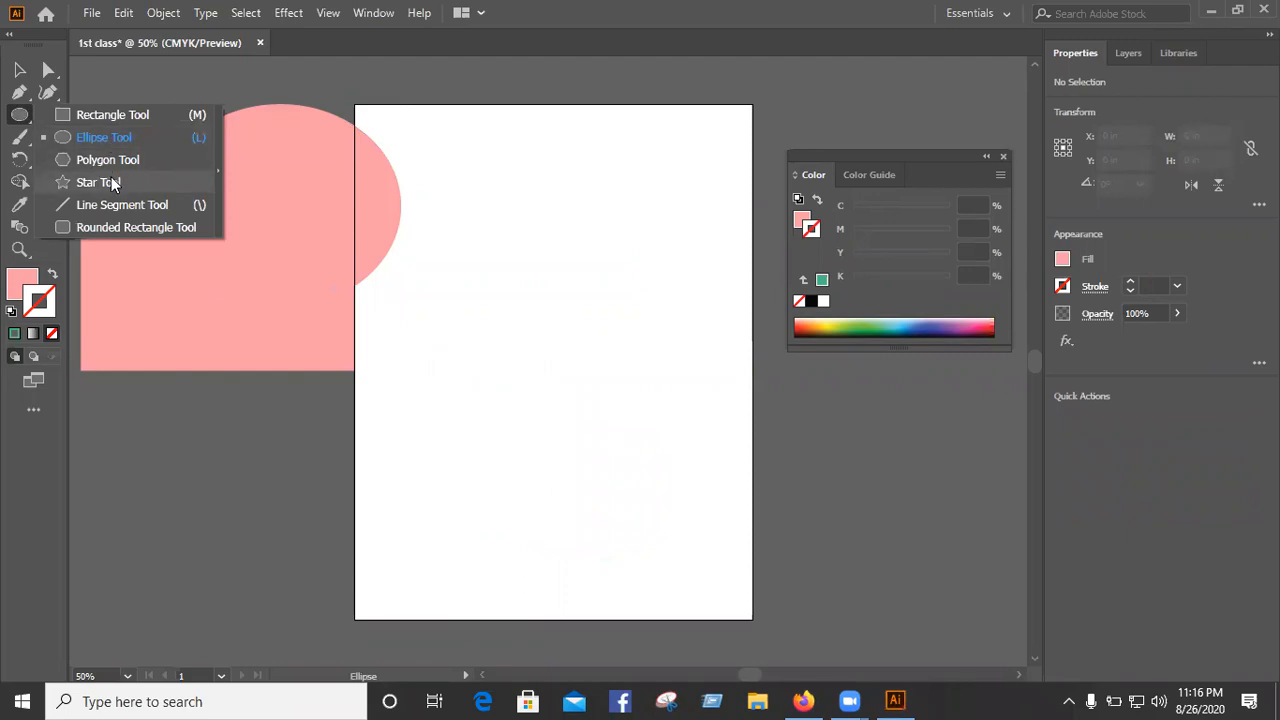
{"action": "left_click", "coordinate": [108, 160]}
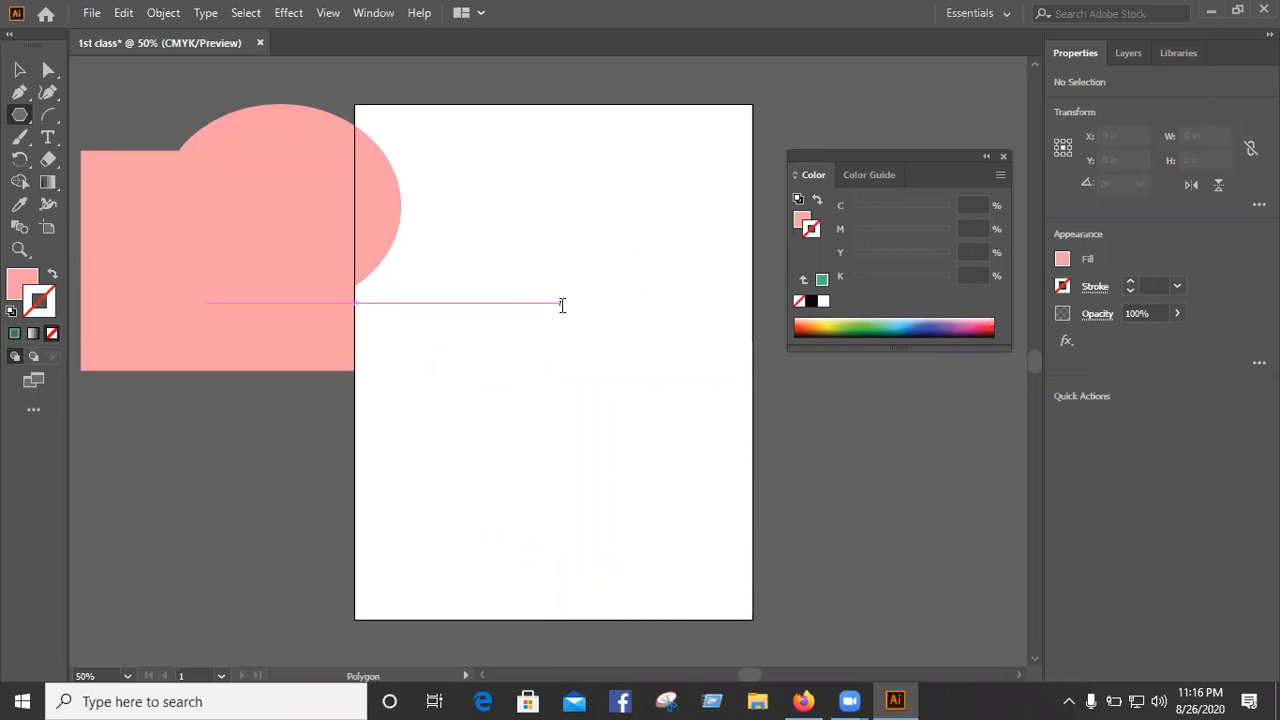
{"action": "left_click", "coordinate": [629, 271]}
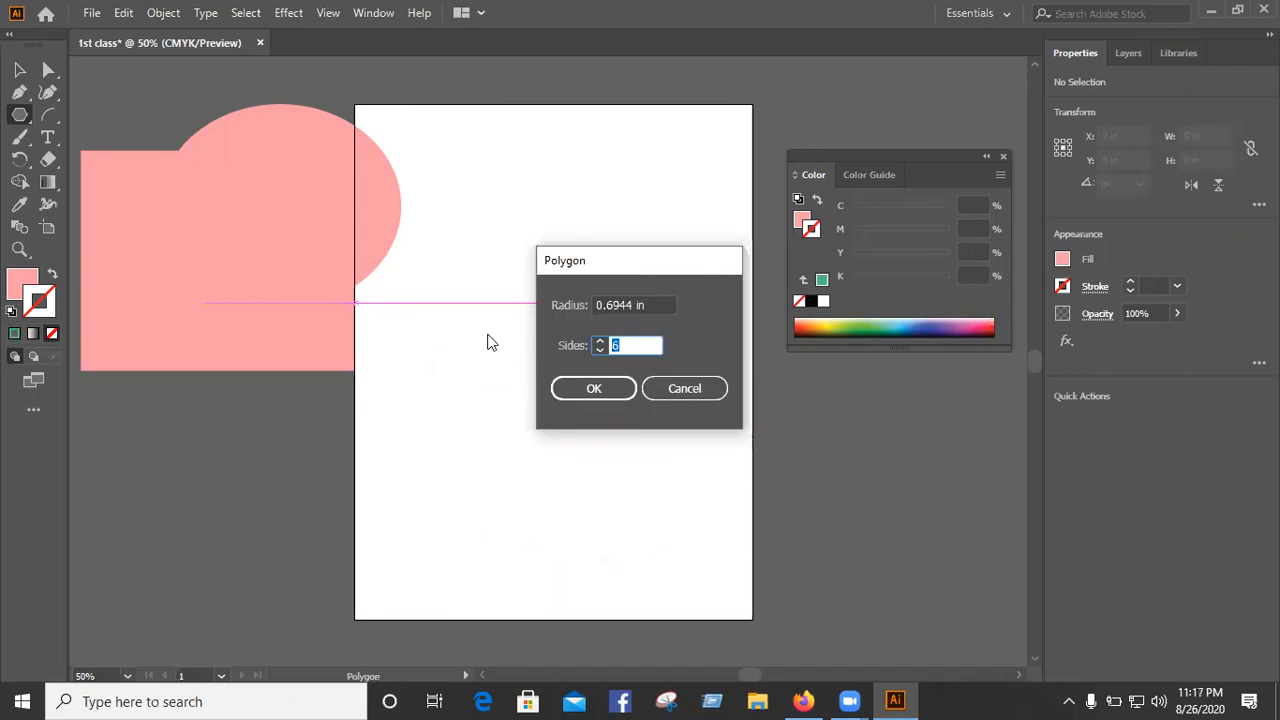
{"action": "left_click_drag", "start_coordinate": [551, 265], "coordinate": [454, 265]}
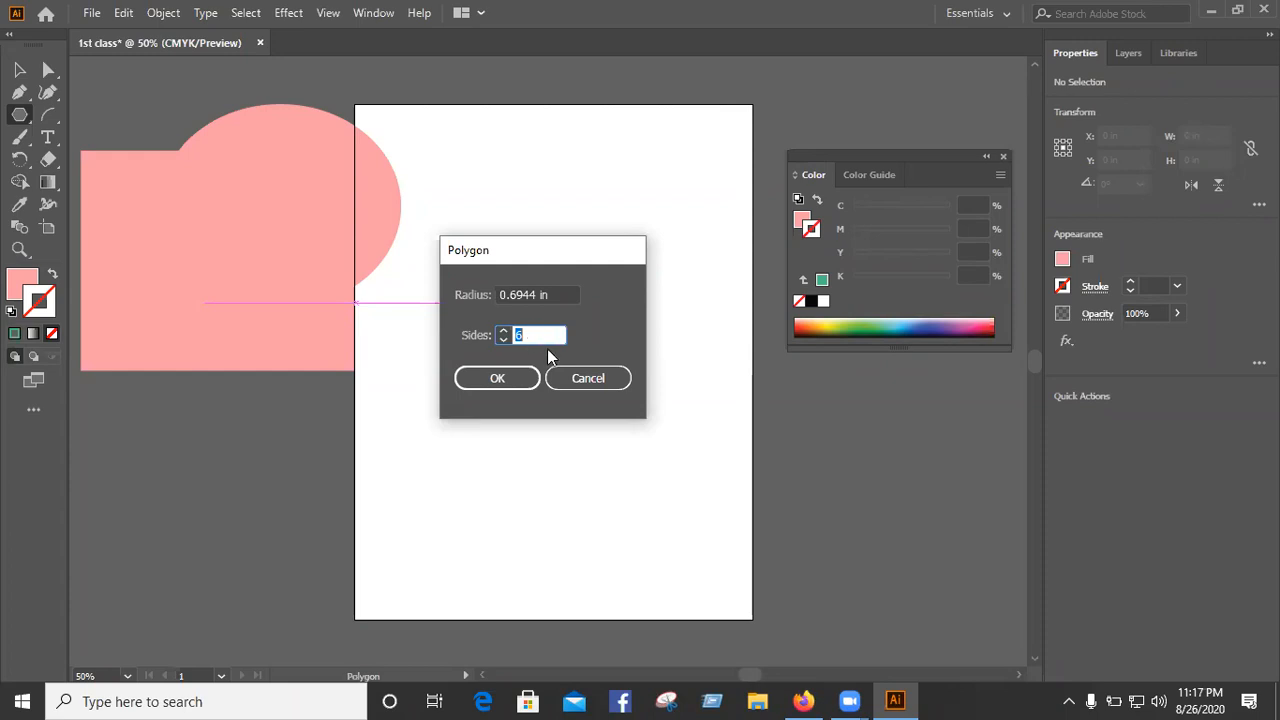
{"action": "left_click", "coordinate": [506, 341]}
{"action": "type", "text": "7"}
{"action": "left_click", "coordinate": [491, 373]}
{"action": "key", "text": "v"}
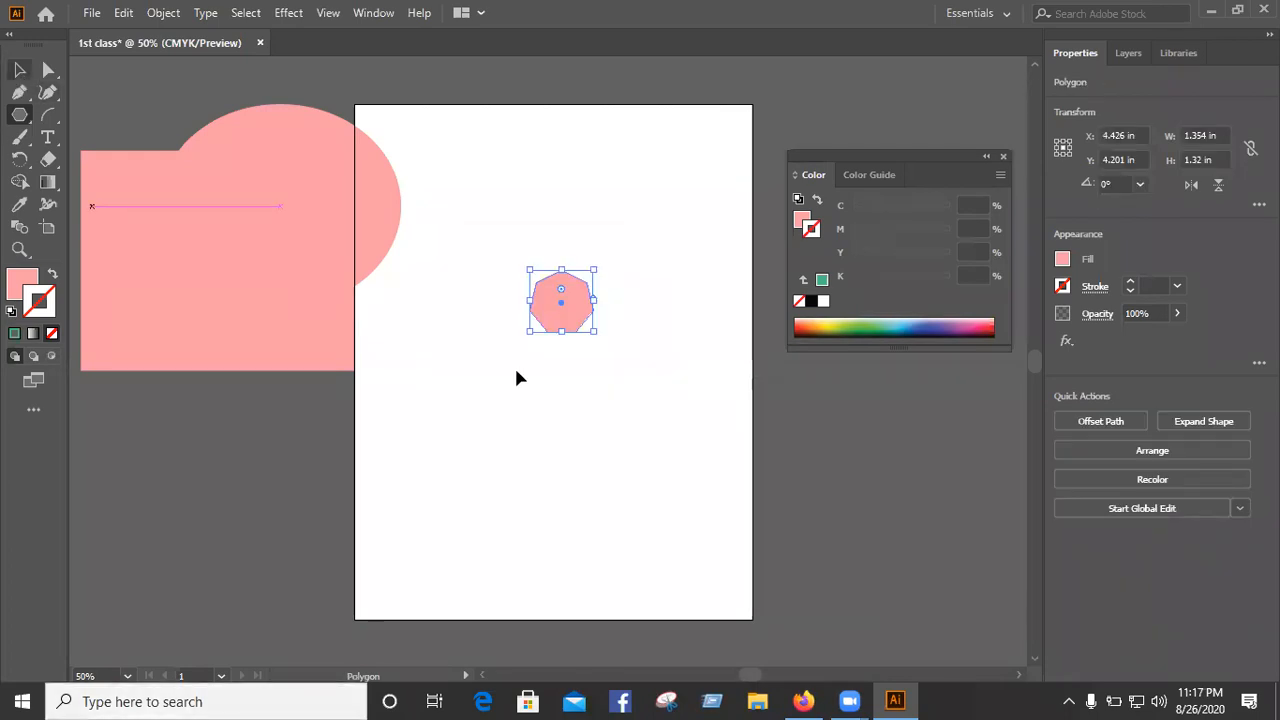
{"action": "key", "text": "v"}
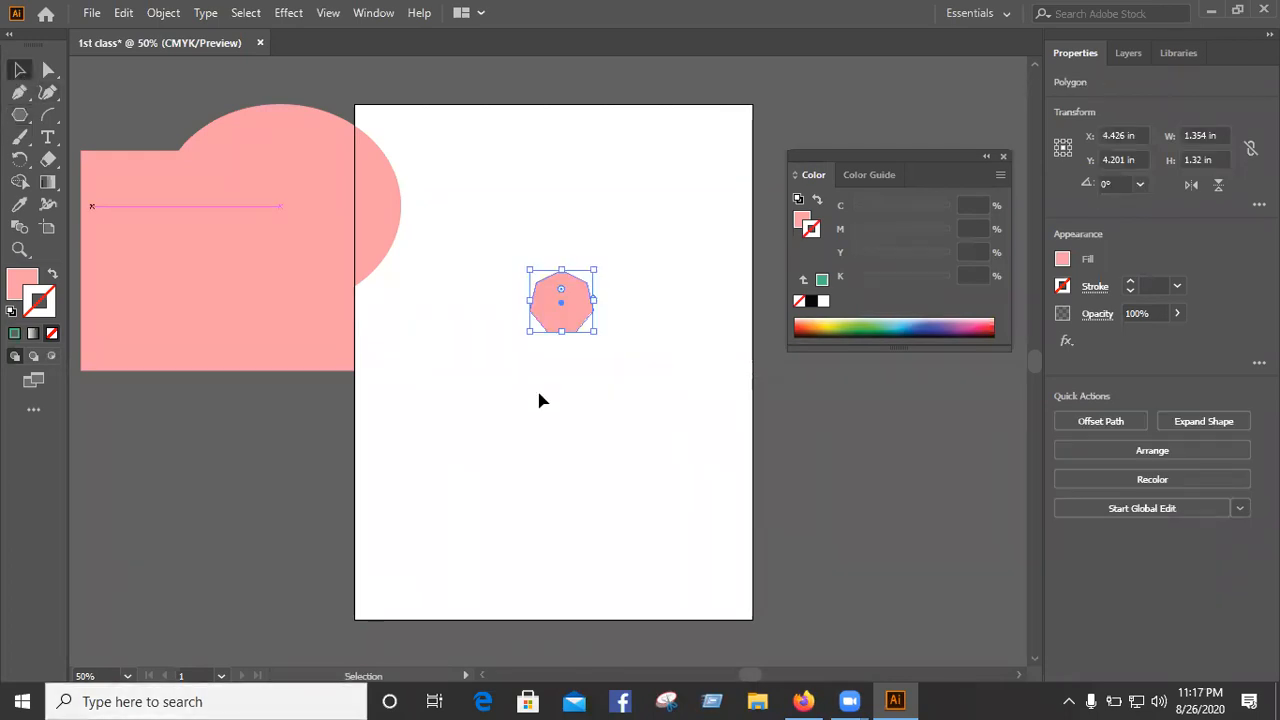
{"action": "left_click", "coordinate": [643, 301]}
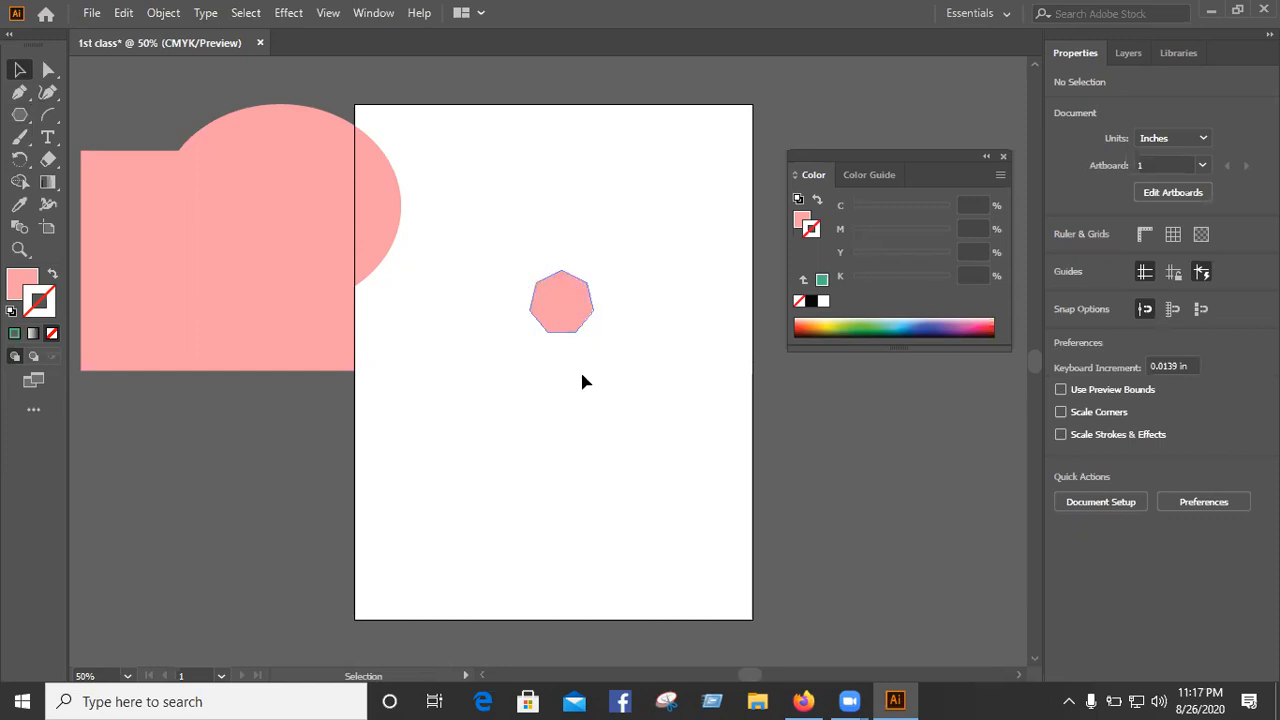
{"action": "mouse_move", "coordinate": [450, 329]}
{"action": "left_mouse_down"}
{"action": "mouse_move", "coordinate": [434, 188]}
{"action": "mouse_move", "coordinate": [462, 240]}
{"action": "mouse_move", "coordinate": [458, 308]}
{"action": "left_mouse_up"}
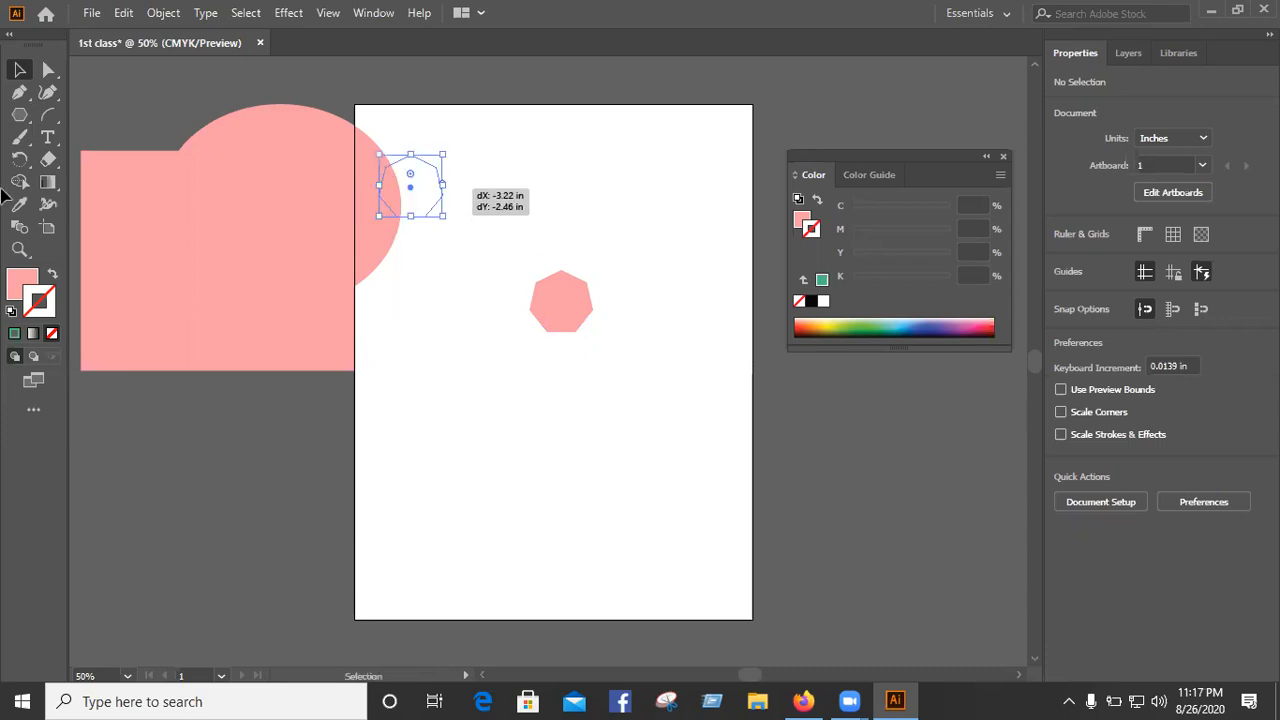
{"action": "left_click", "coordinate": [23, 123]}
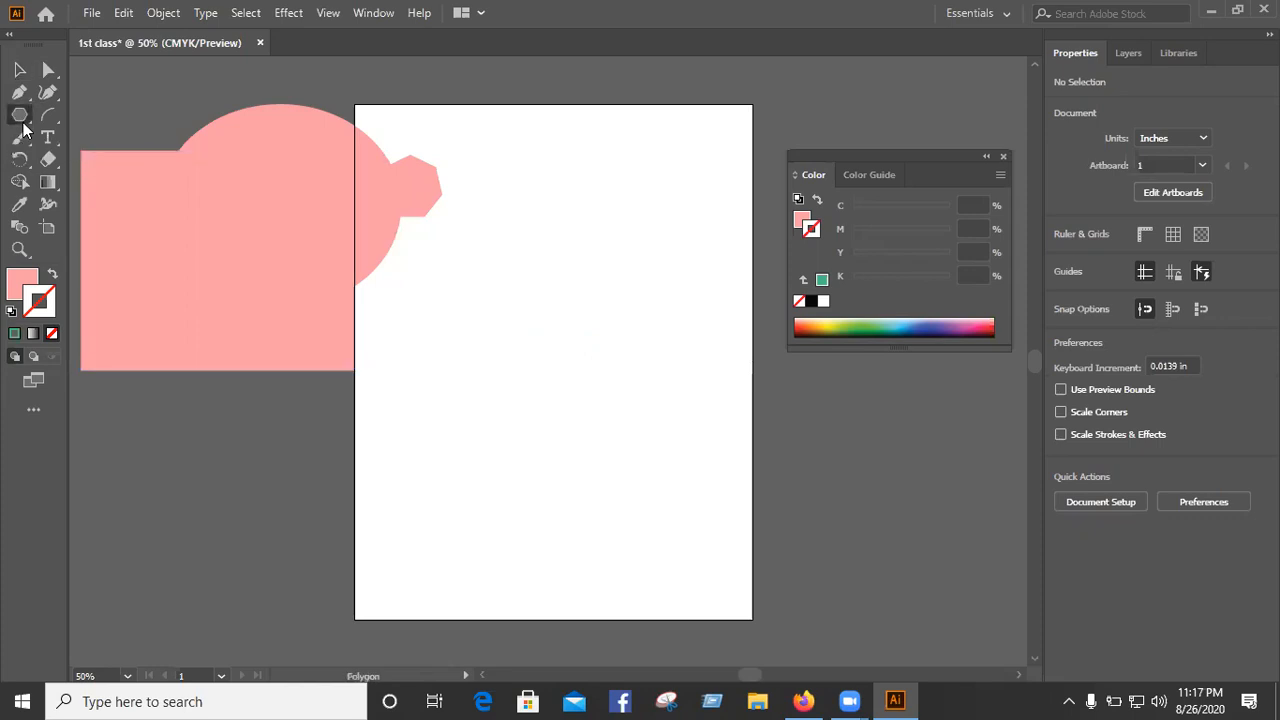
{"action": "left_click", "coordinate": [23, 123]}
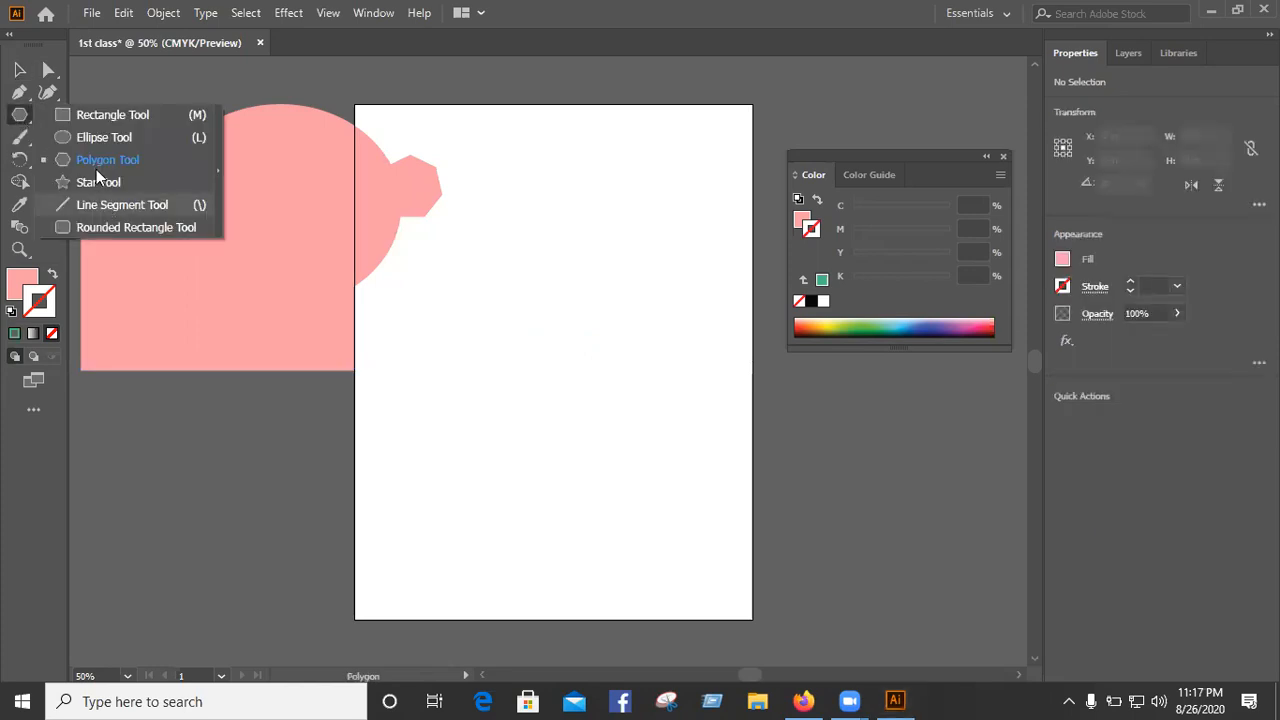
{"action": "left_click", "coordinate": [593, 320]}
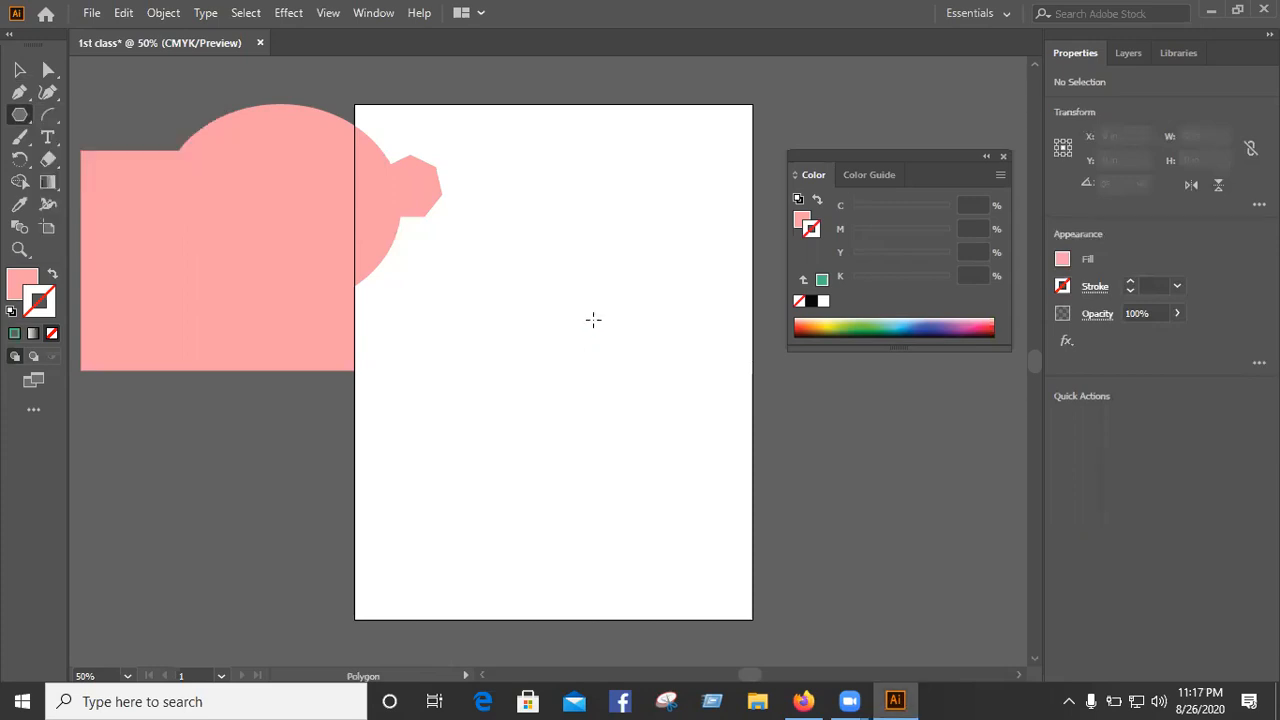
{"action": "left_click", "coordinate": [18, 117]}
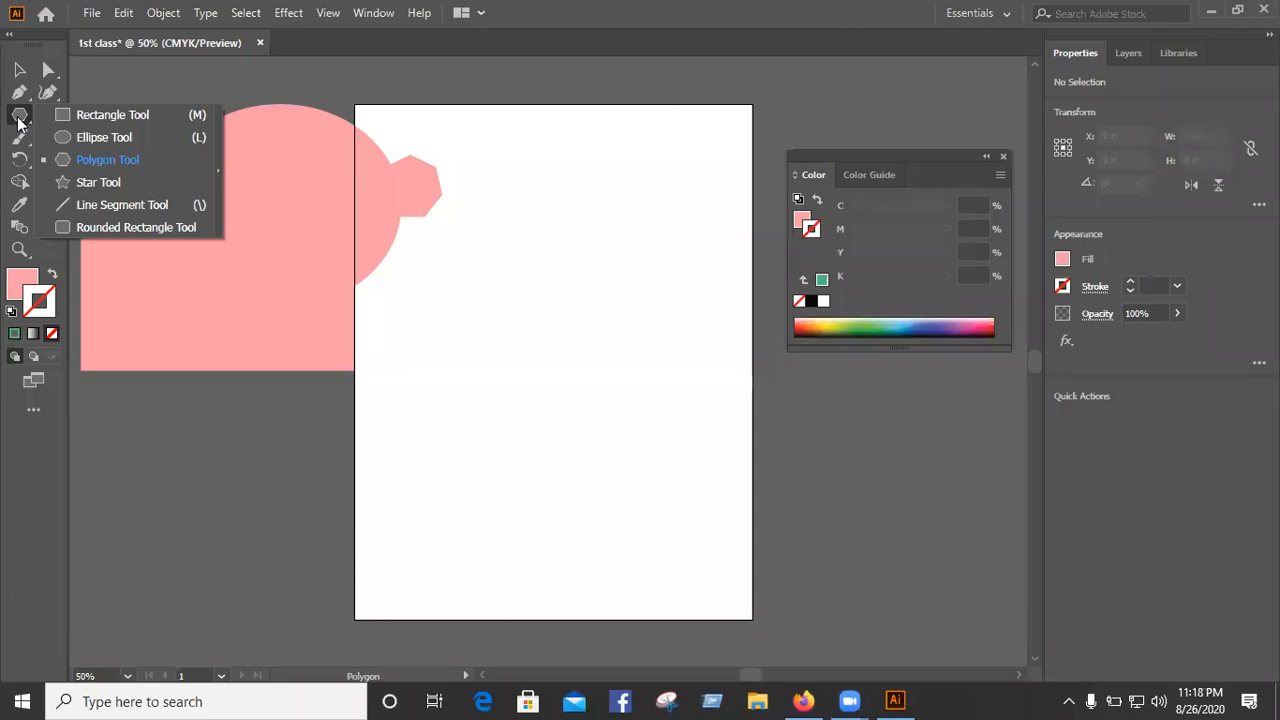
{"action": "left_click", "coordinate": [18, 120]}
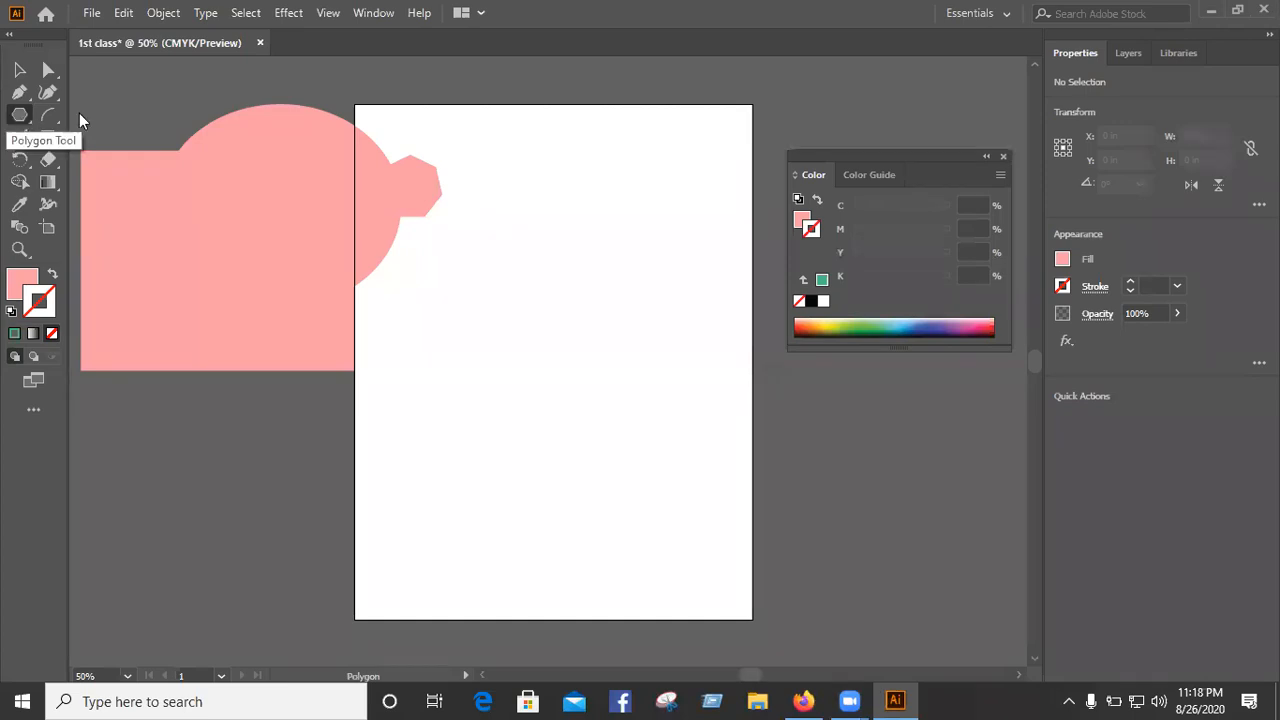
{"action": "right_click", "coordinate": [18, 116]}
{"action": "left_click", "coordinate": [110, 115]}
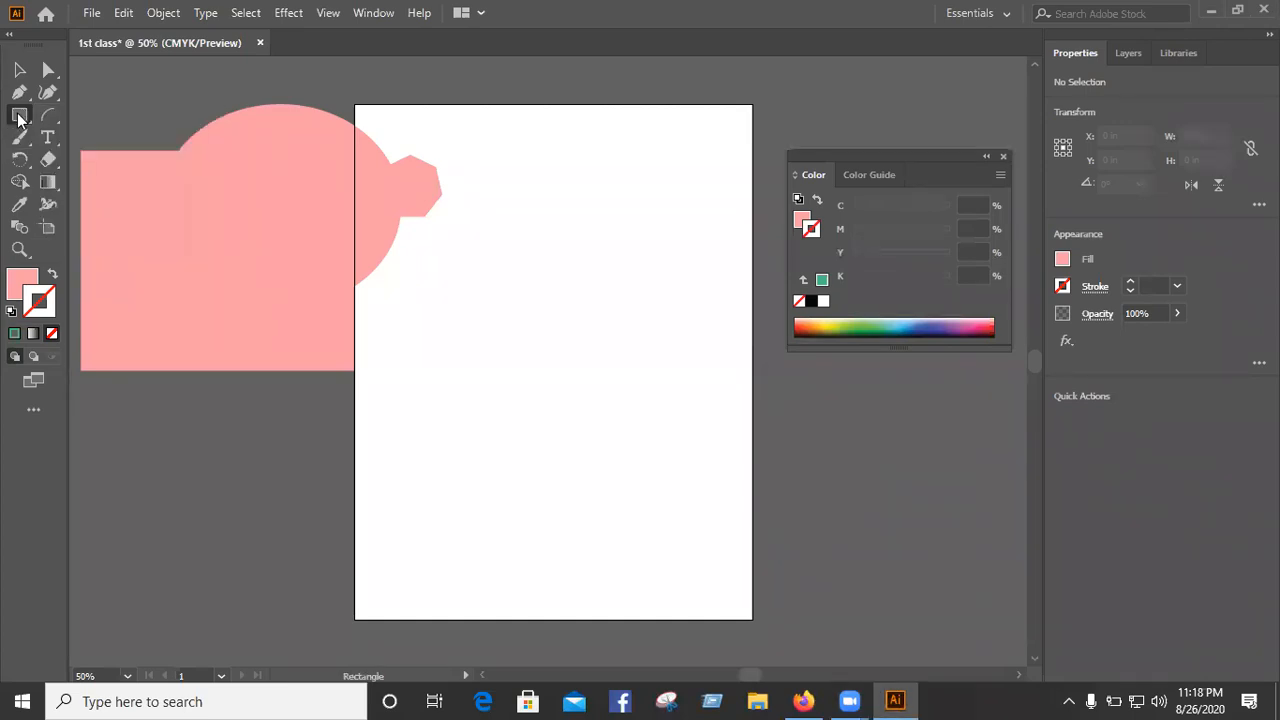
{"action": "right_click", "coordinate": [20, 119]}
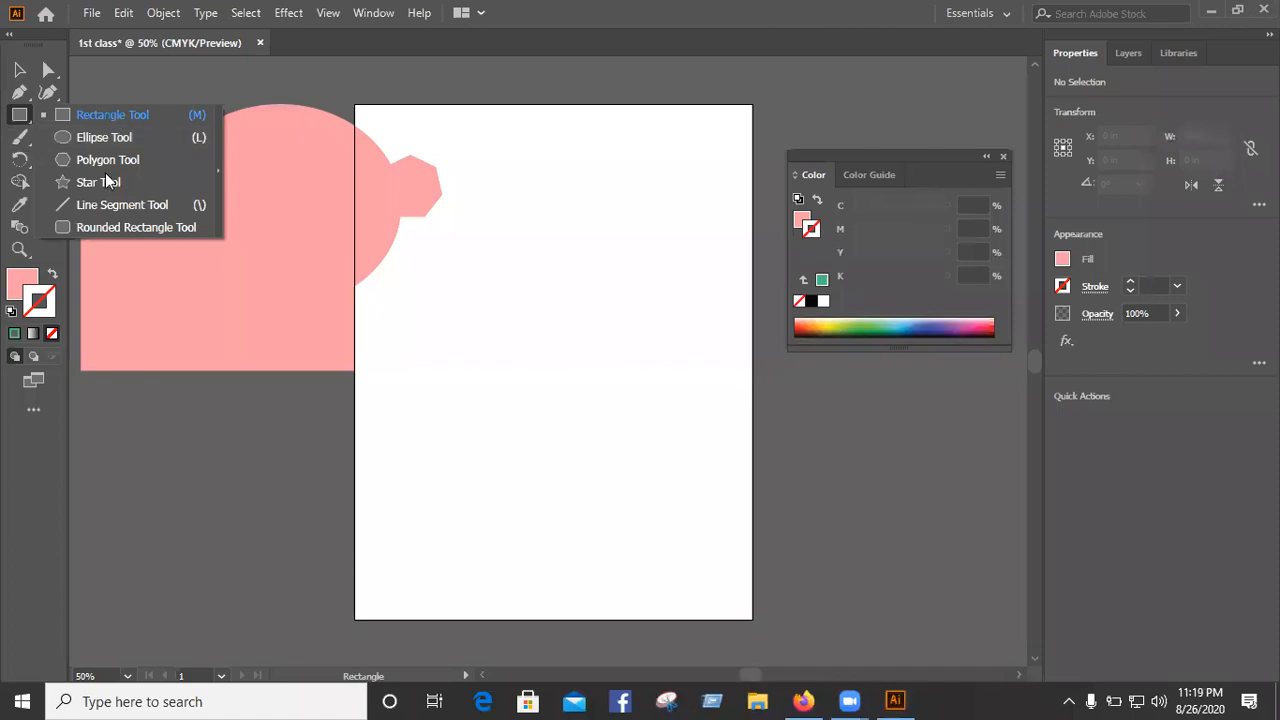
Step: Draw a perfect circle about 3.28 in across outward from its center in the upper-left part of the artboard
{"action": "left_click", "coordinate": [20, 116]}
{"action": "left_click", "coordinate": [106, 131]}
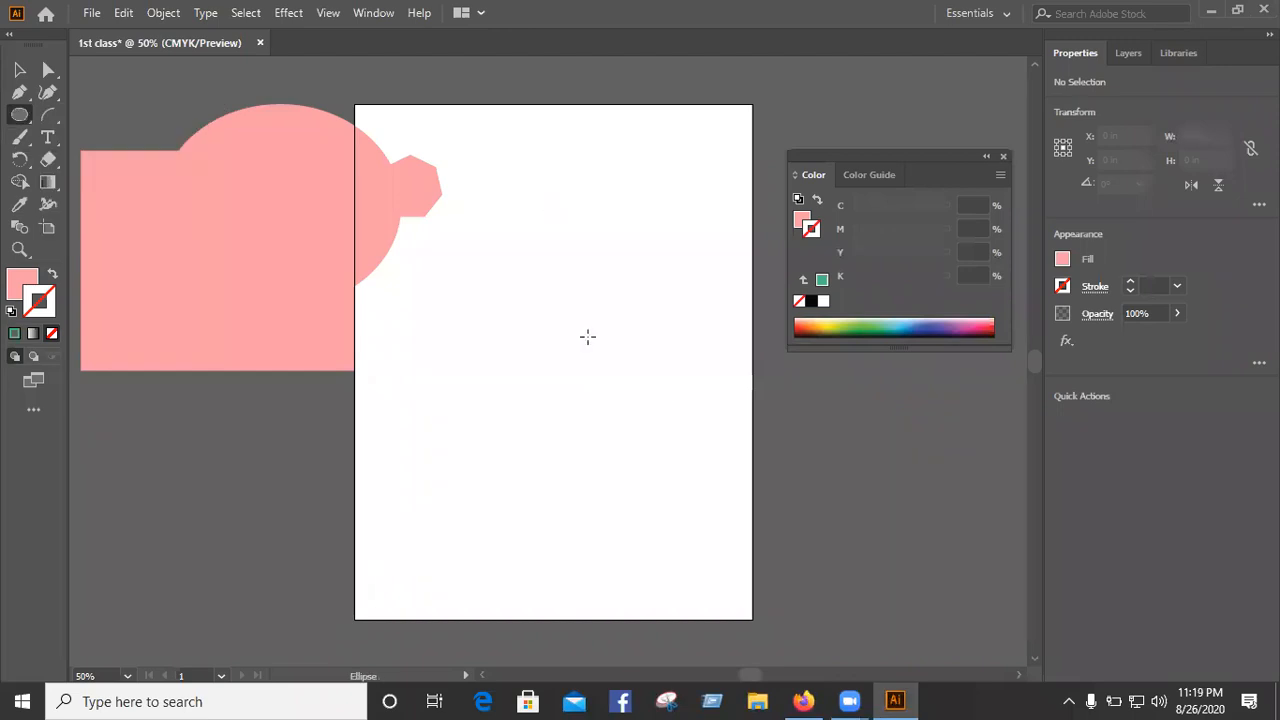
{"action": "left_click_drag", "start_coordinate": [509, 290], "coordinate": [696, 369]}
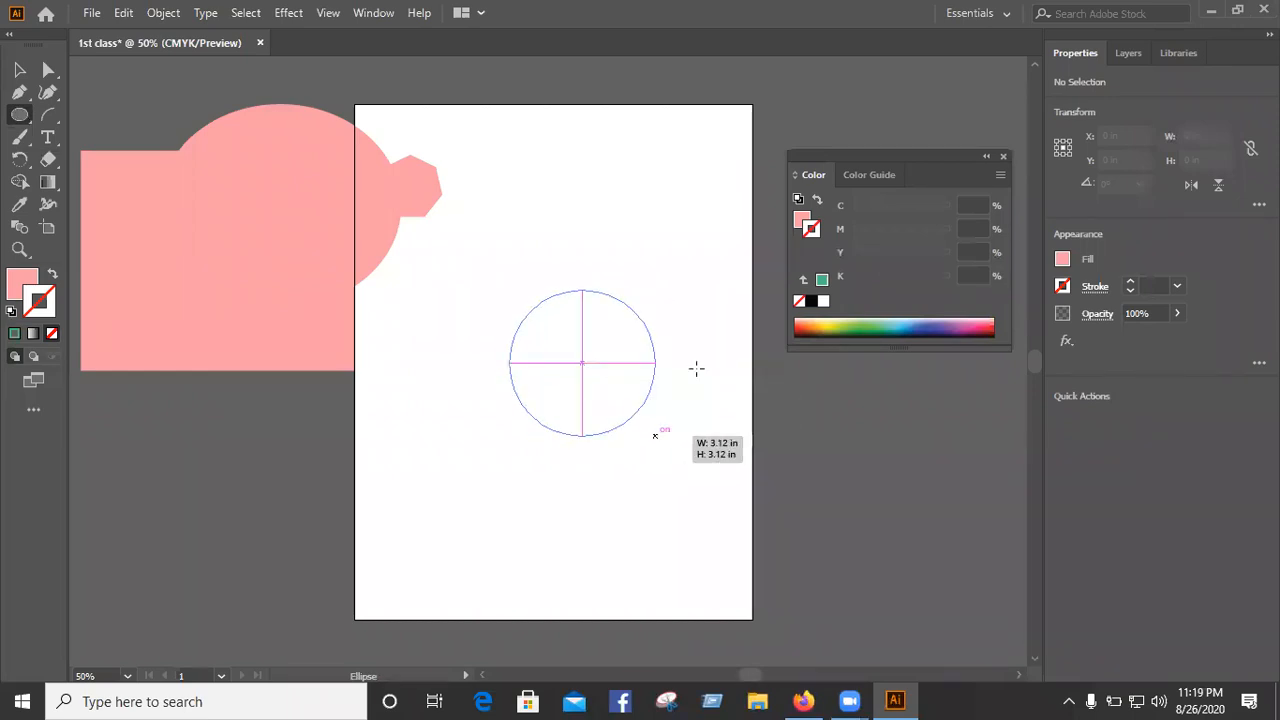
{"action": "left_click_drag", "start_coordinate": [655, 435], "coordinate": [678, 468]}
{"action": "left_click_drag", "start_coordinate": [696, 369], "coordinate": [697, 370]}
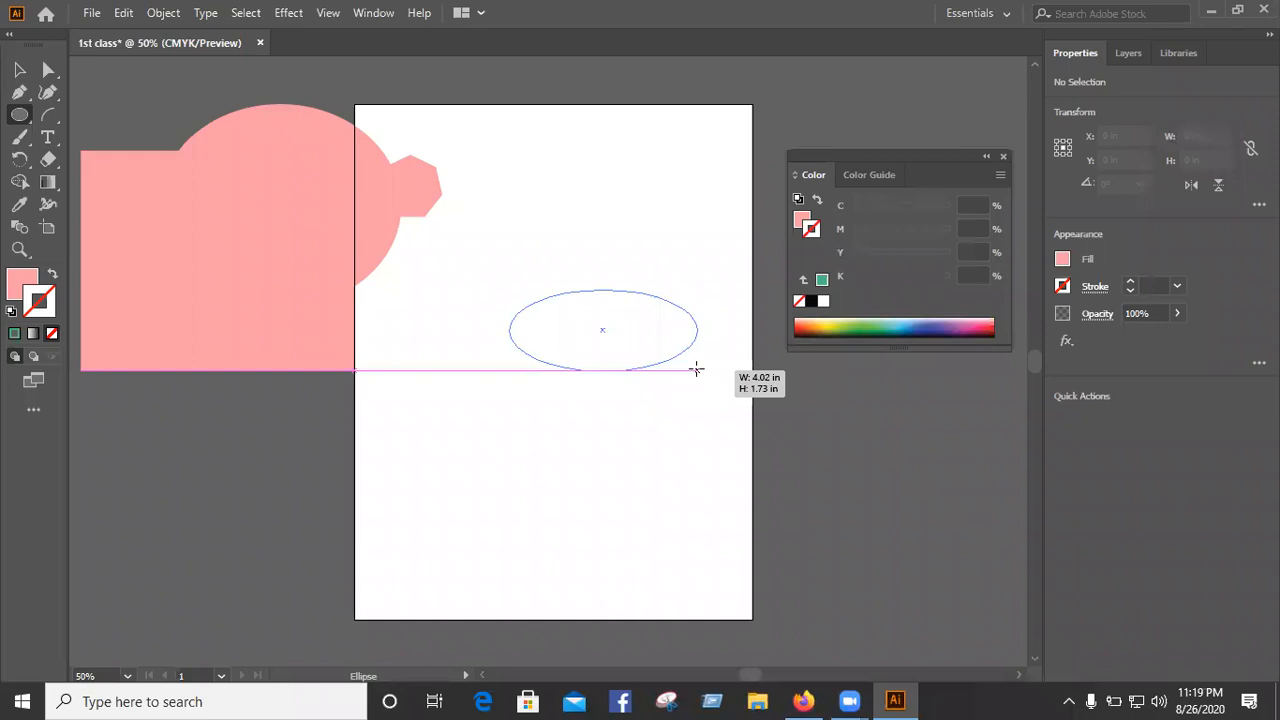
{"action": "left_click_drag", "start_coordinate": [696, 369], "coordinate": [713, 492]}
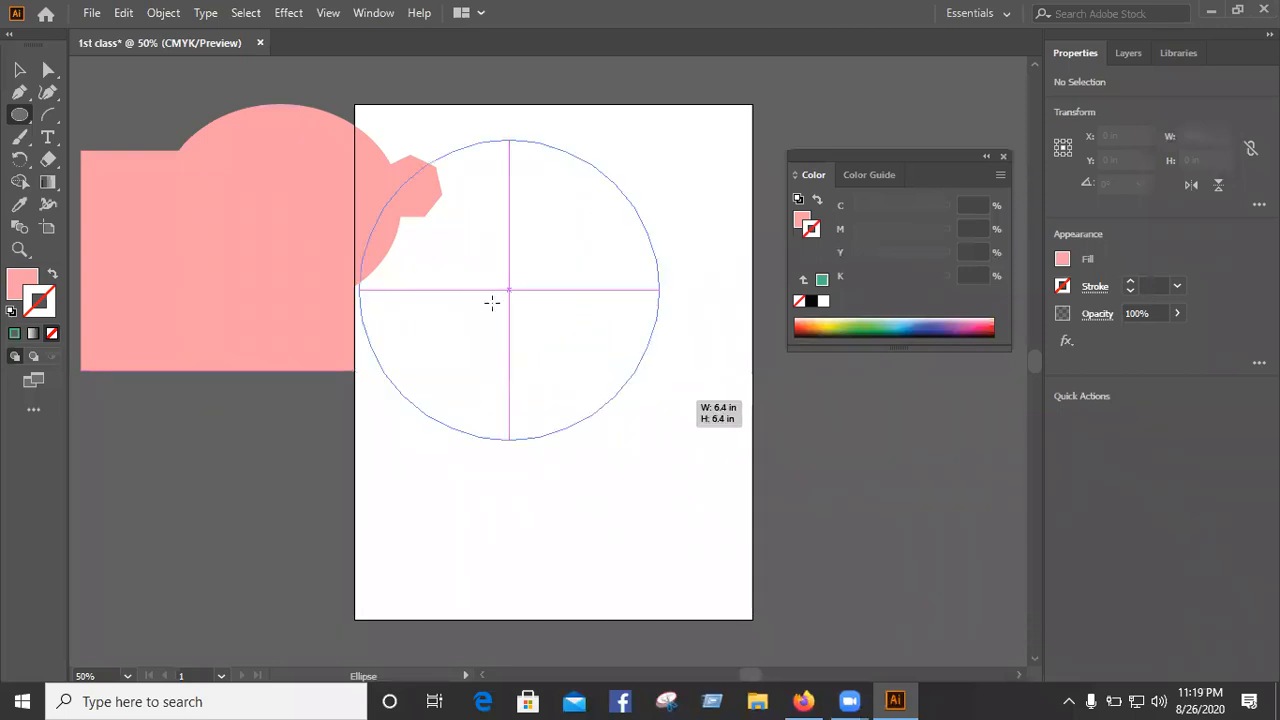
{"action": "left_click_drag", "start_coordinate": [492, 302], "coordinate": [542, 441]}
{"action": "left_click_drag", "start_coordinate": [609, 286], "coordinate": [565, 371]}
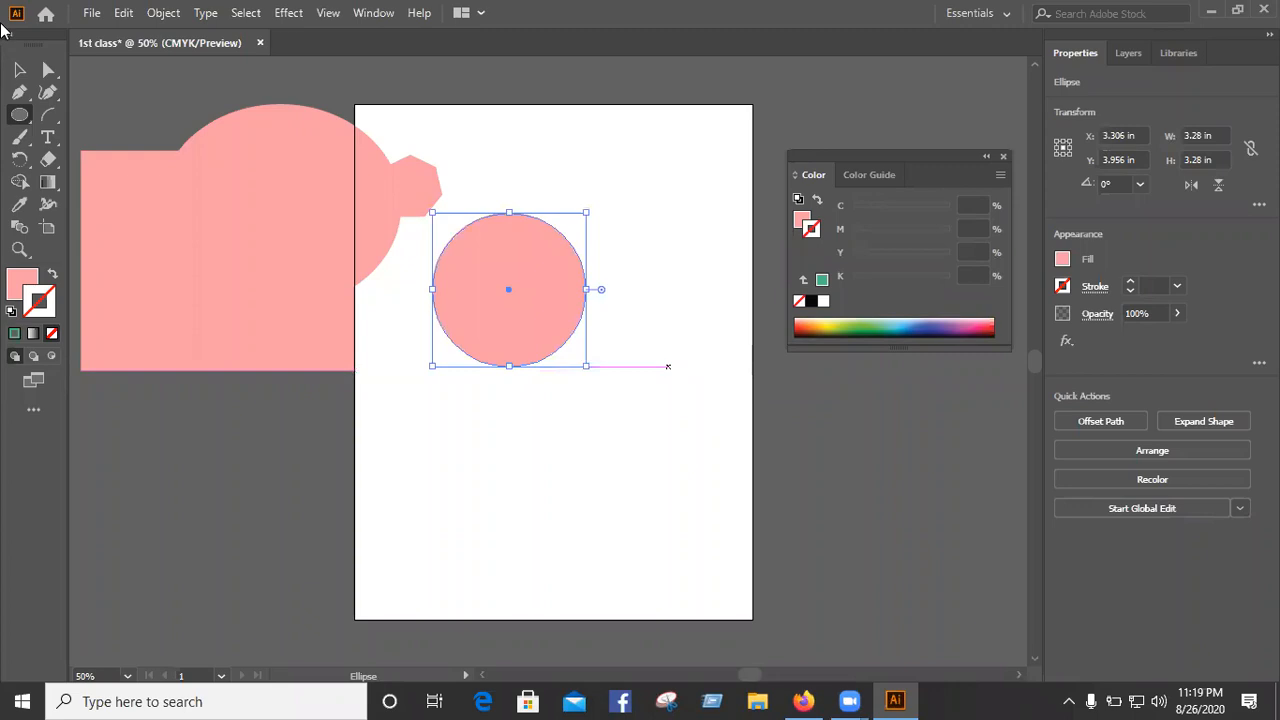
Step: Move the new circle to the upper-right part of the artboard and deselect it
{"action": "left_click", "coordinate": [20, 70]}
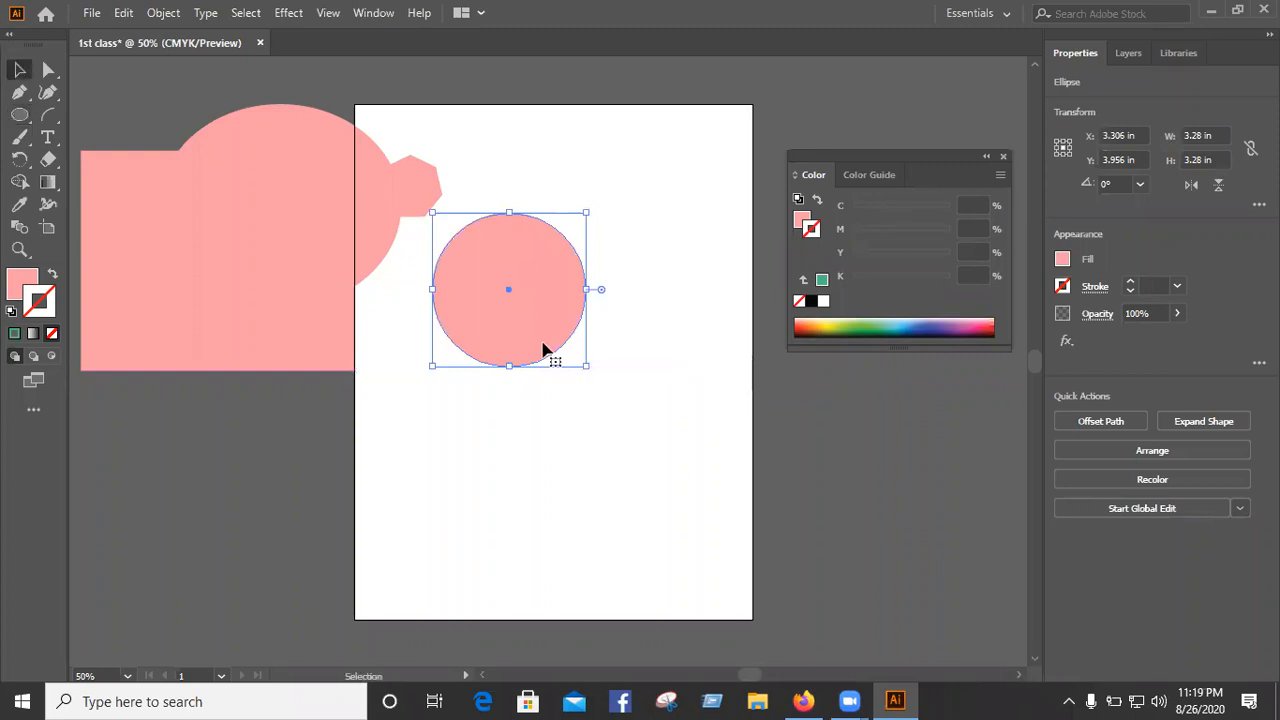
{"action": "left_click_drag", "start_coordinate": [600, 351], "coordinate": [681, 262]}
{"action": "key", "text": "ctrl+shift+a"}
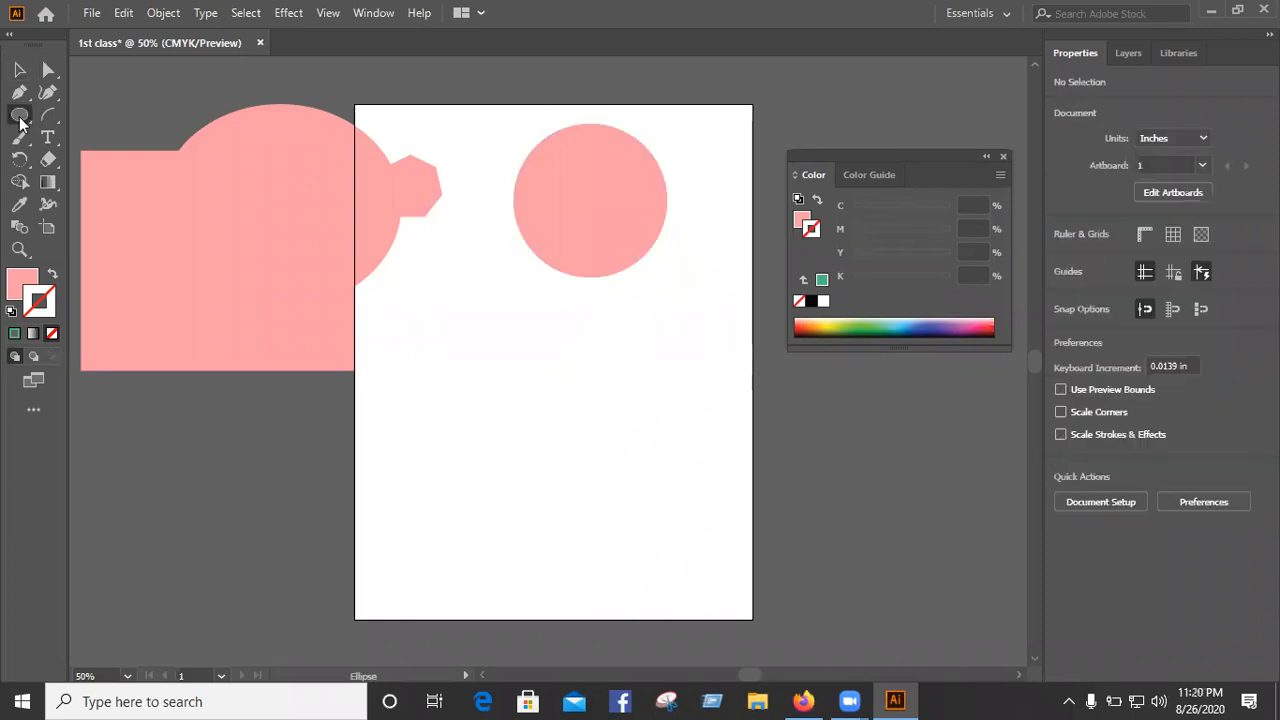
Step: Draw an upside-down five-pointed star about 1.32 in wide below the circle and move it left to about X 3.12 in
{"action": "left_click", "coordinate": [20, 118]}
{"action": "left_click", "coordinate": [20, 118]}
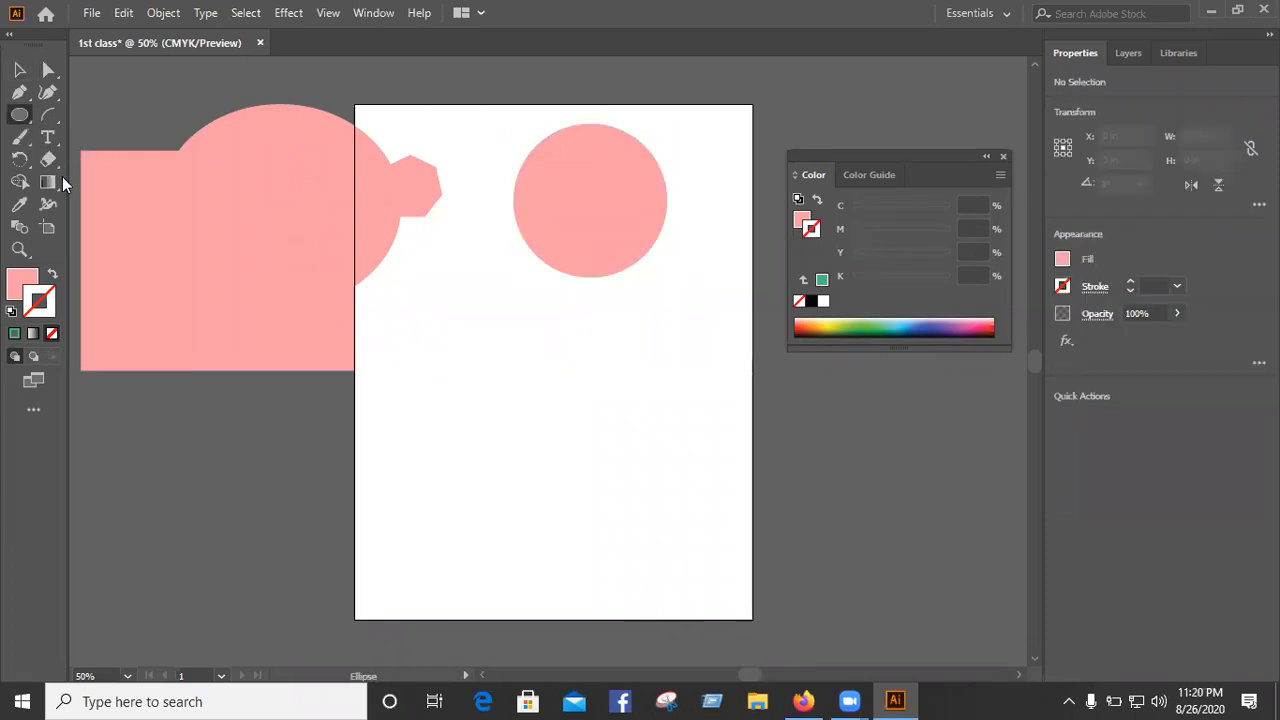
{"action": "left_click", "coordinate": [68, 182]}
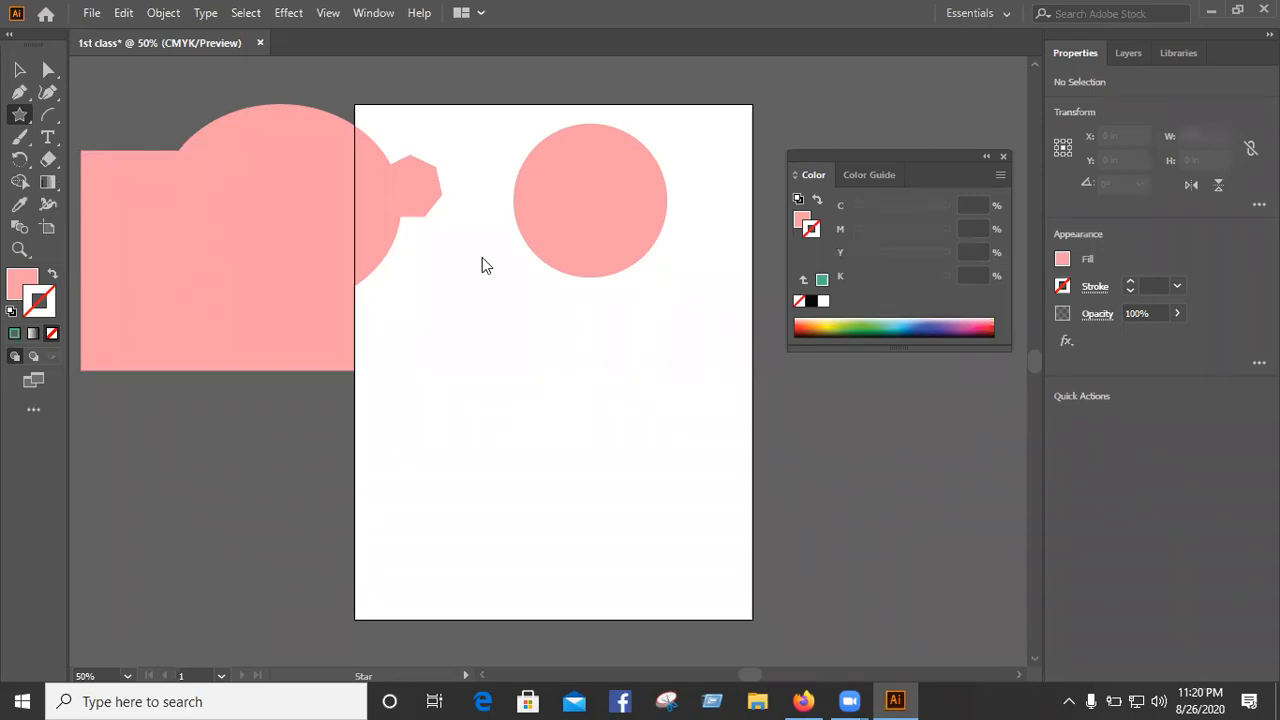
{"action": "left_click", "coordinate": [583, 248]}
{"action": "left_click_drag", "start_coordinate": [548, 420], "coordinate": [548, 451]}
{"action": "left_click", "coordinate": [19, 70]}
{"action": "key", "text": "v"}
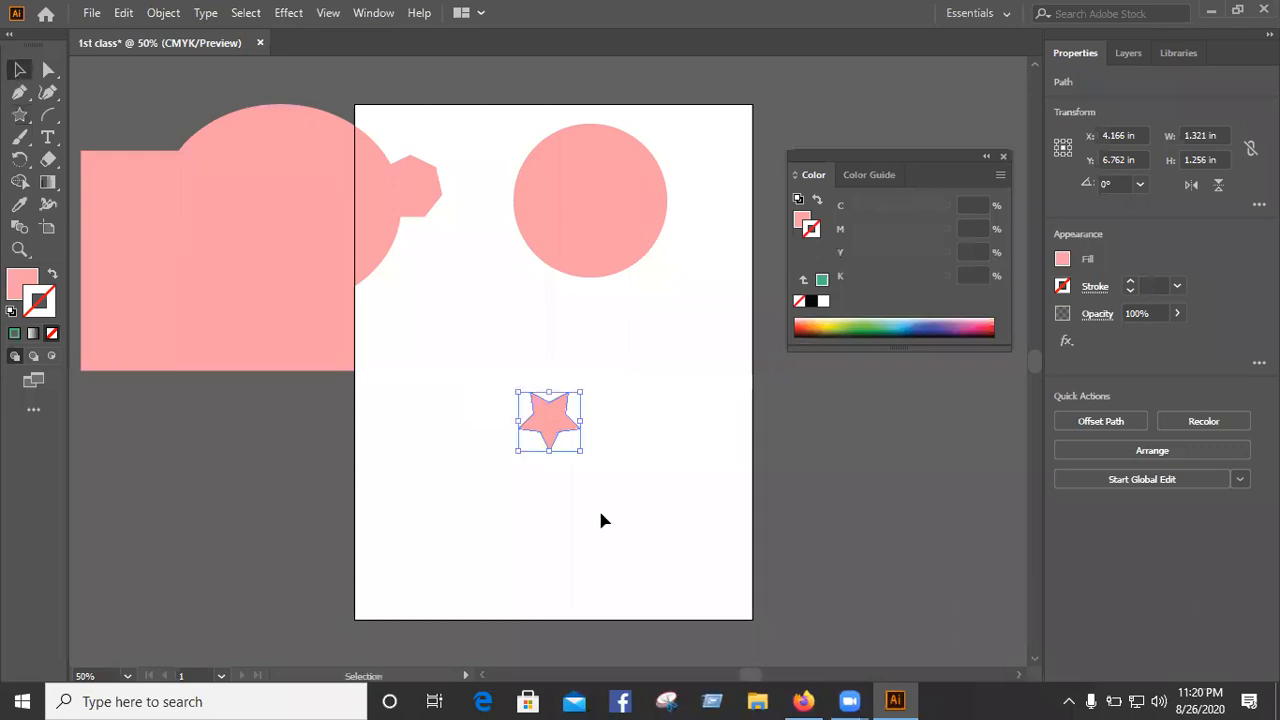
{"action": "left_click", "coordinate": [571, 642]}
{"action": "left_click_drag", "start_coordinate": [514, 403], "coordinate": [471, 312]}
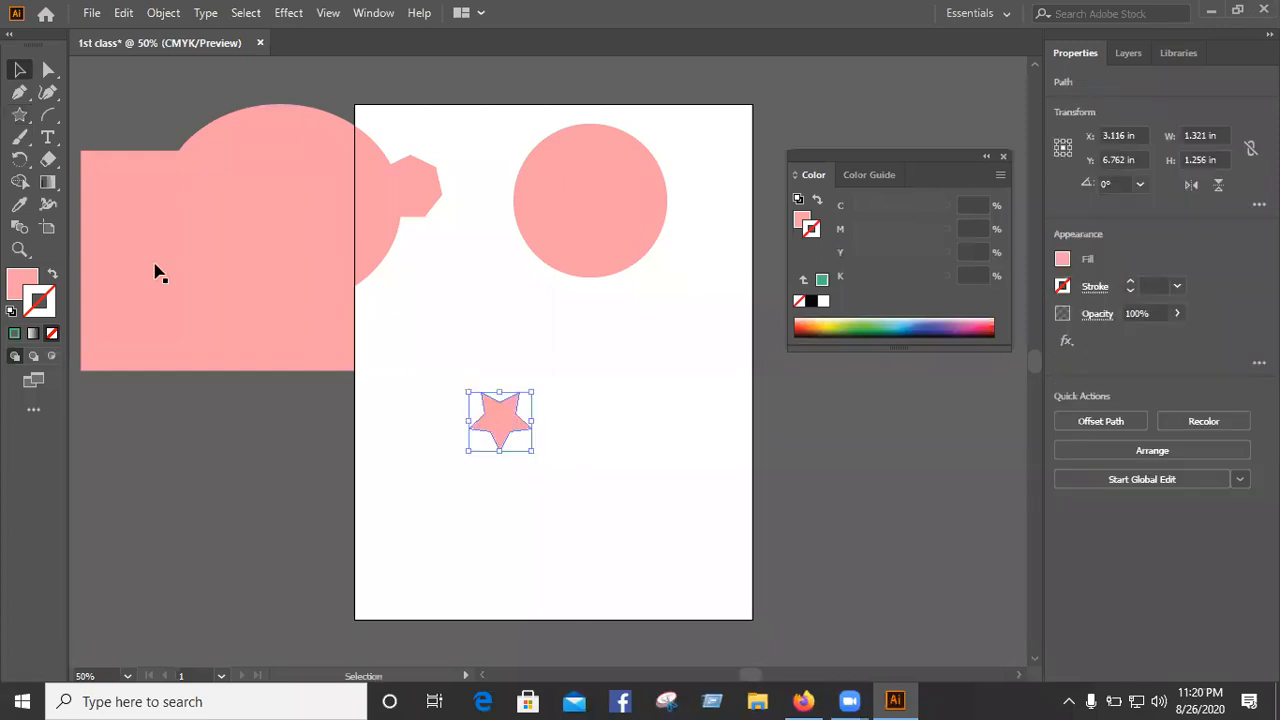
Step: Make the fill color active, hide and reopen the Color panel, and place it slightly lower beside the artboard
{"action": "left_click", "coordinate": [30, 282]}
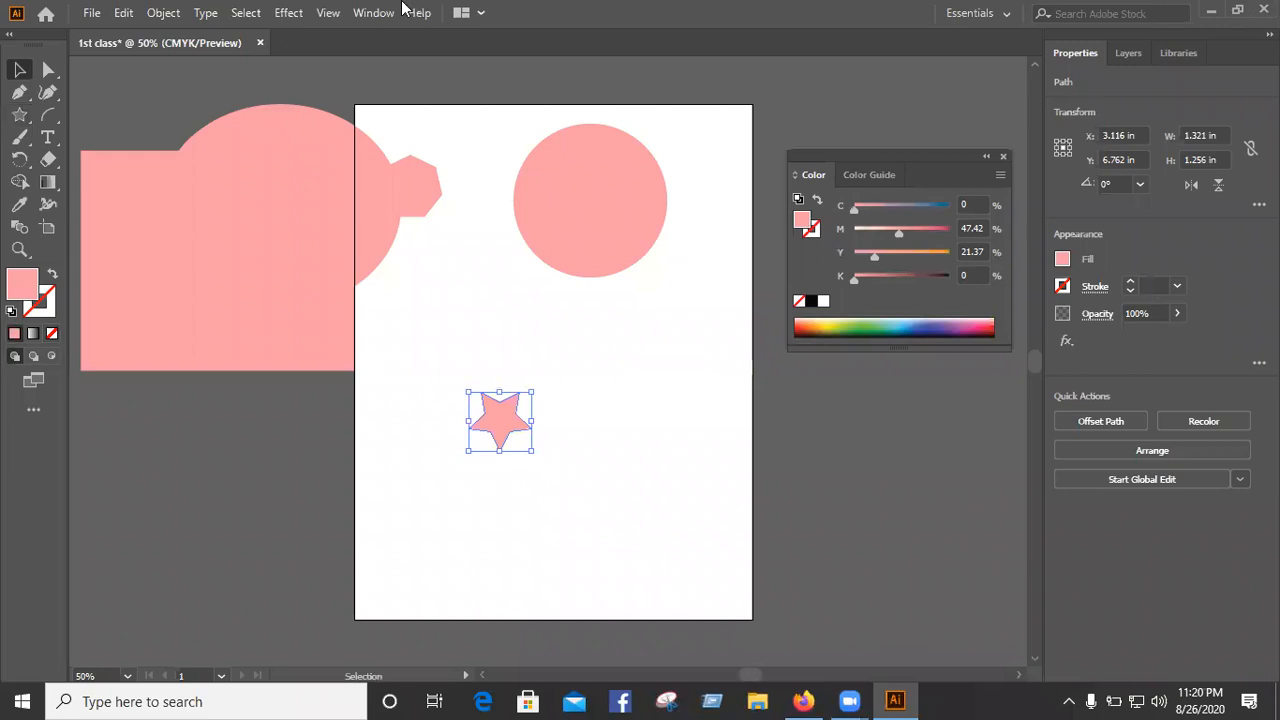
{"action": "key", "text": "F6"}
{"action": "left_click", "coordinate": [374, 13]}
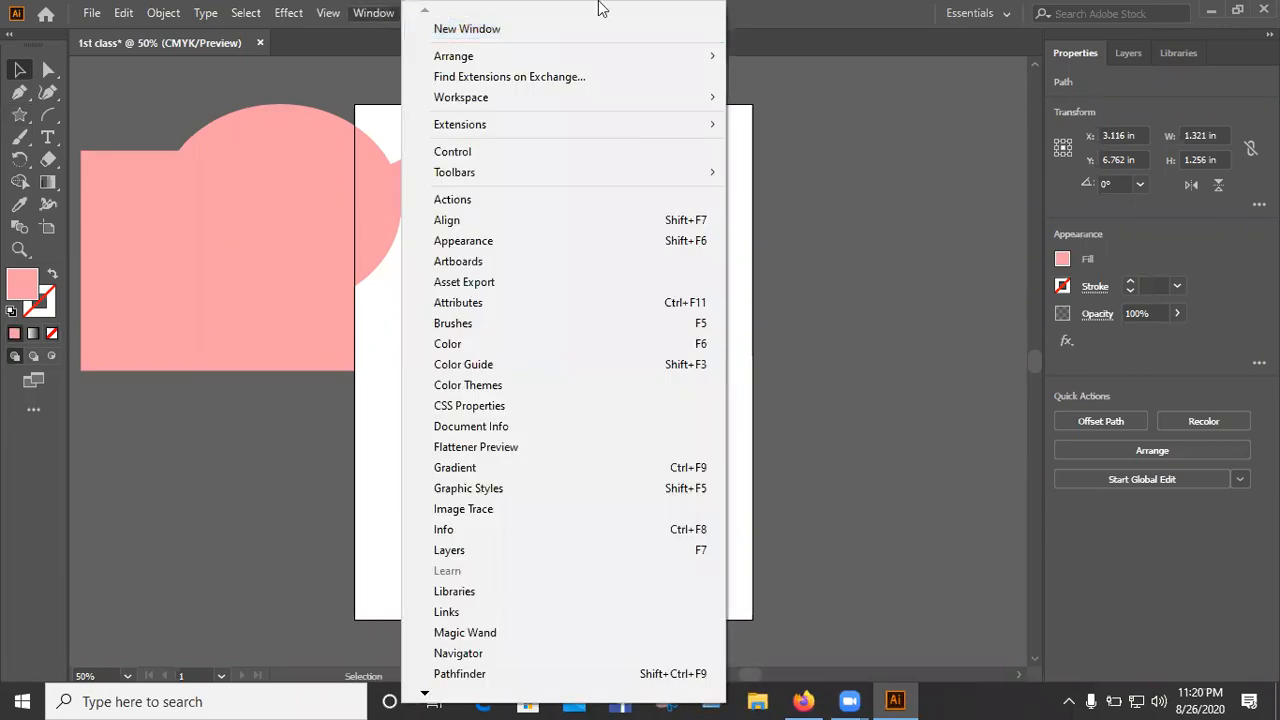
{"action": "left_click", "coordinate": [768, 8]}
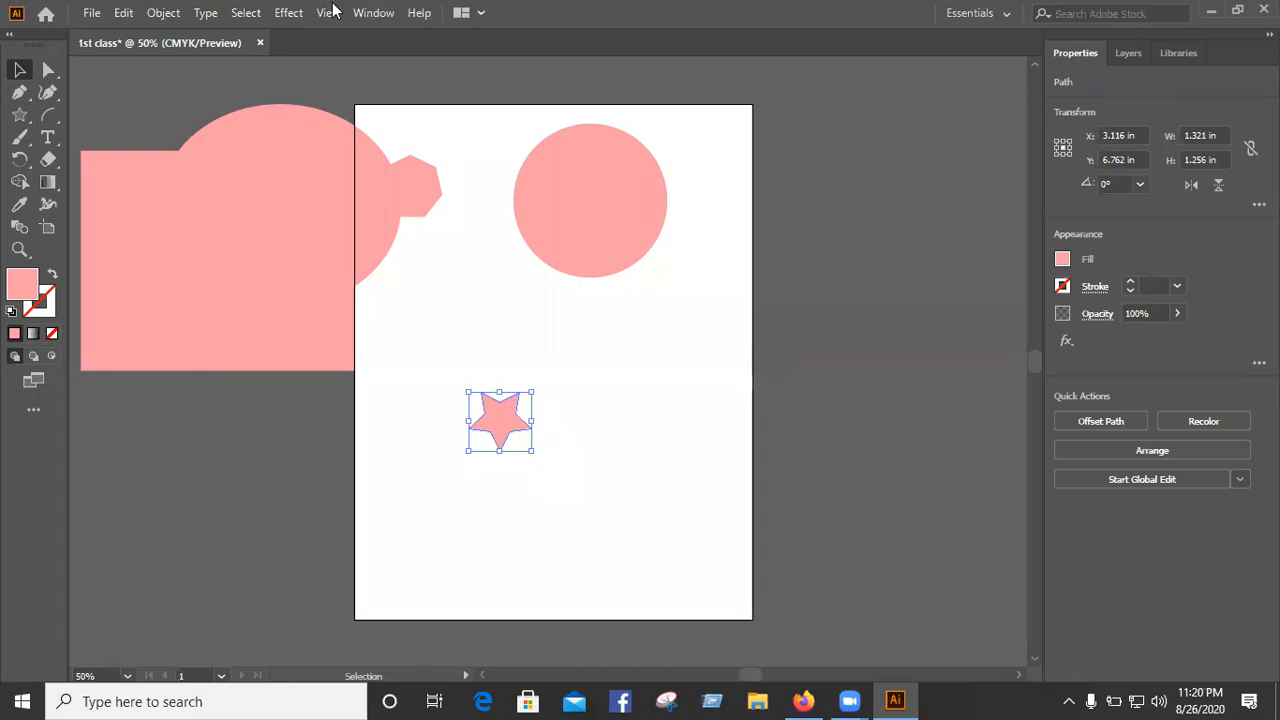
{"action": "left_click", "coordinate": [372, 13]}
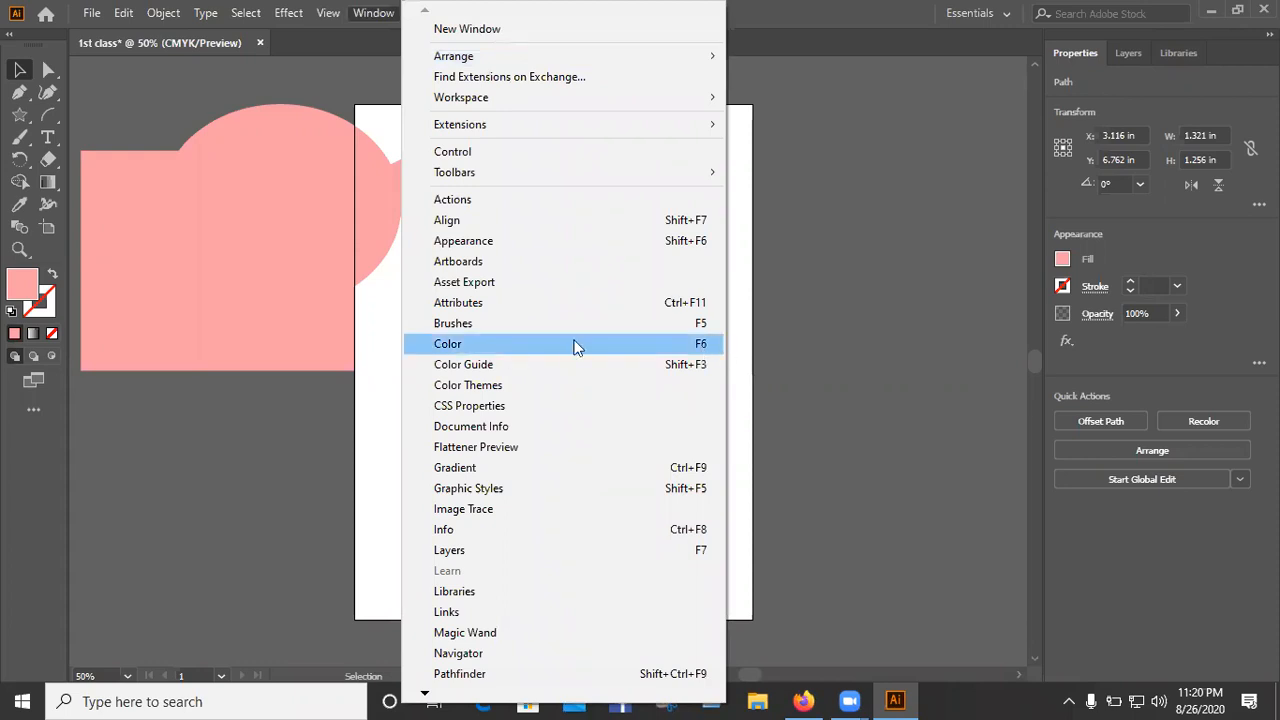
{"action": "key", "text": "Return"}
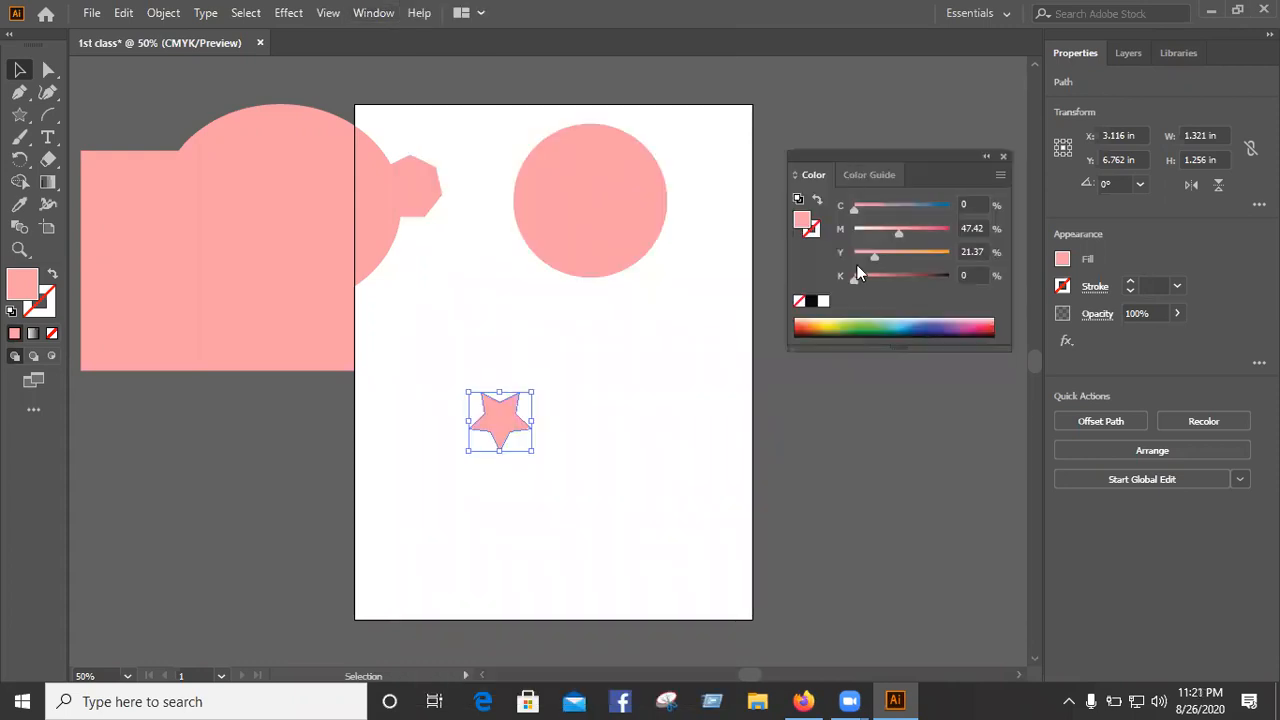
{"action": "left_click_drag", "start_coordinate": [858, 197], "coordinate": [864, 257]}
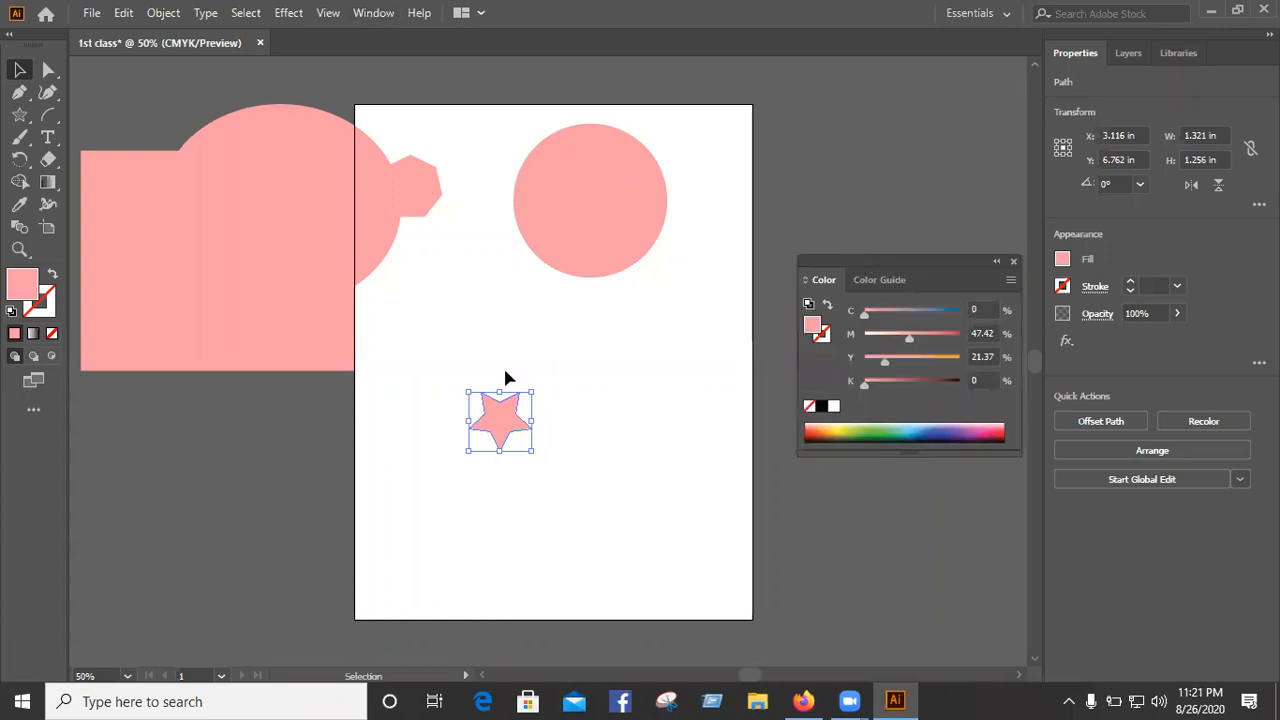
Step: Fill the star violet-blue and move it up, then move the circle down to the star's right and fill it green
{"action": "left_click", "coordinate": [950, 426]}
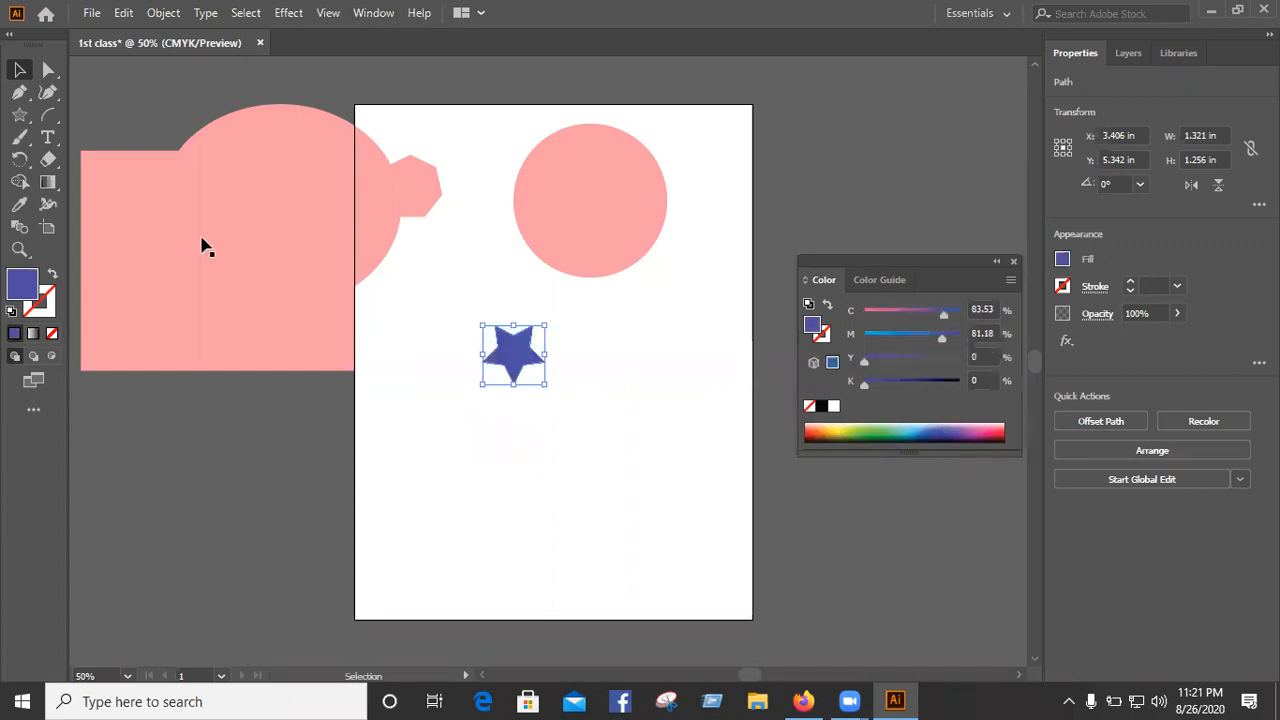
{"action": "left_click", "coordinate": [562, 213]}
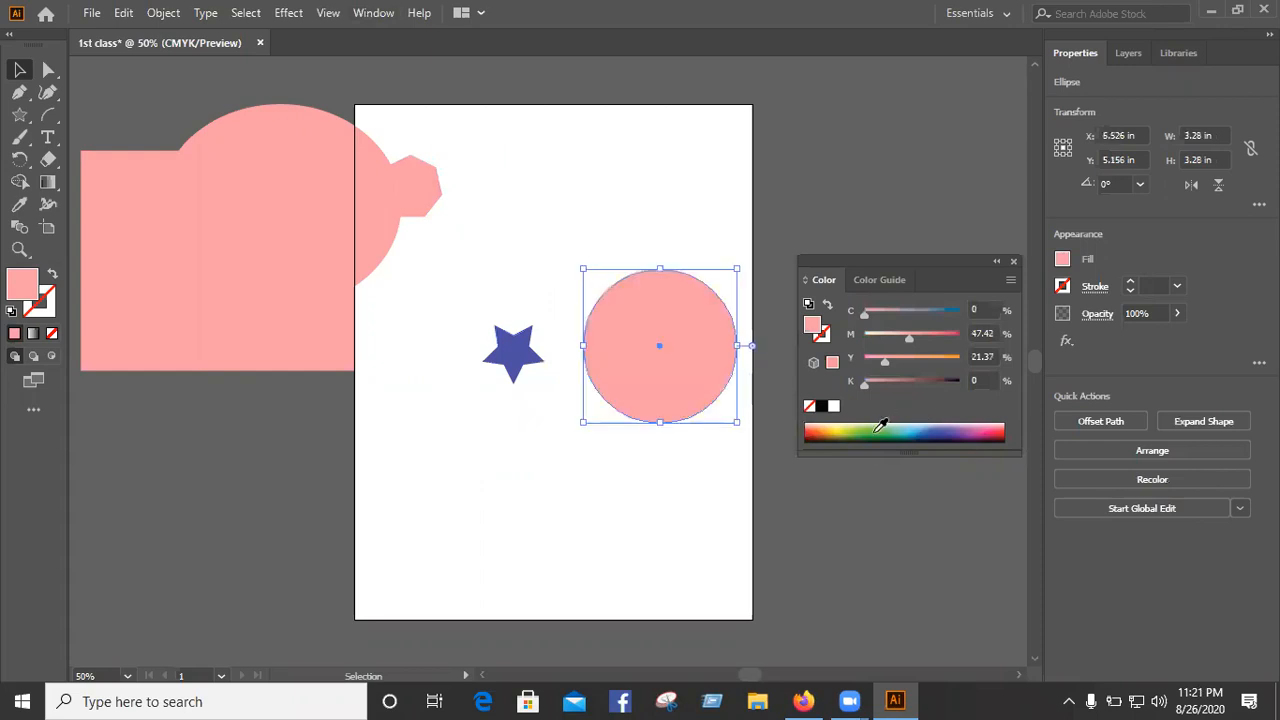
Step: Move the heptagon to the lower left of the star and set its fill to pink with M 50% and Y 6%
{"action": "left_click_drag", "start_coordinate": [406, 190], "coordinate": [453, 398]}
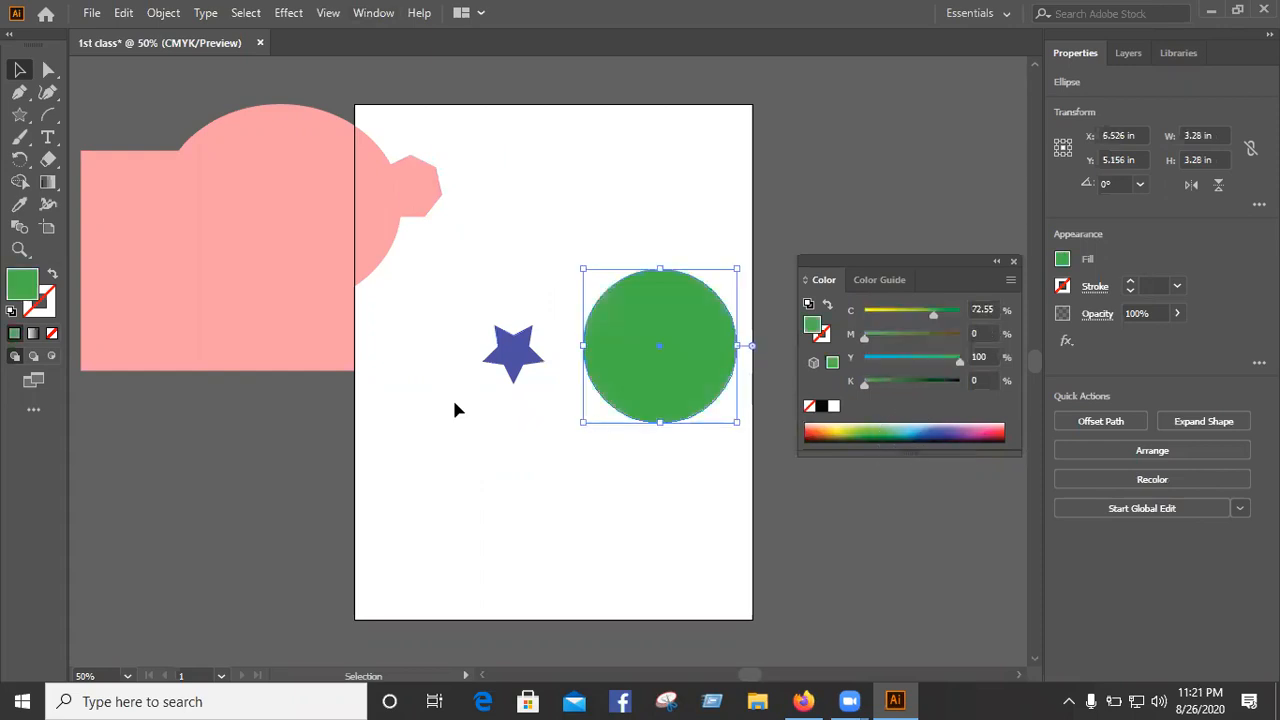
{"action": "left_click", "coordinate": [860, 432]}
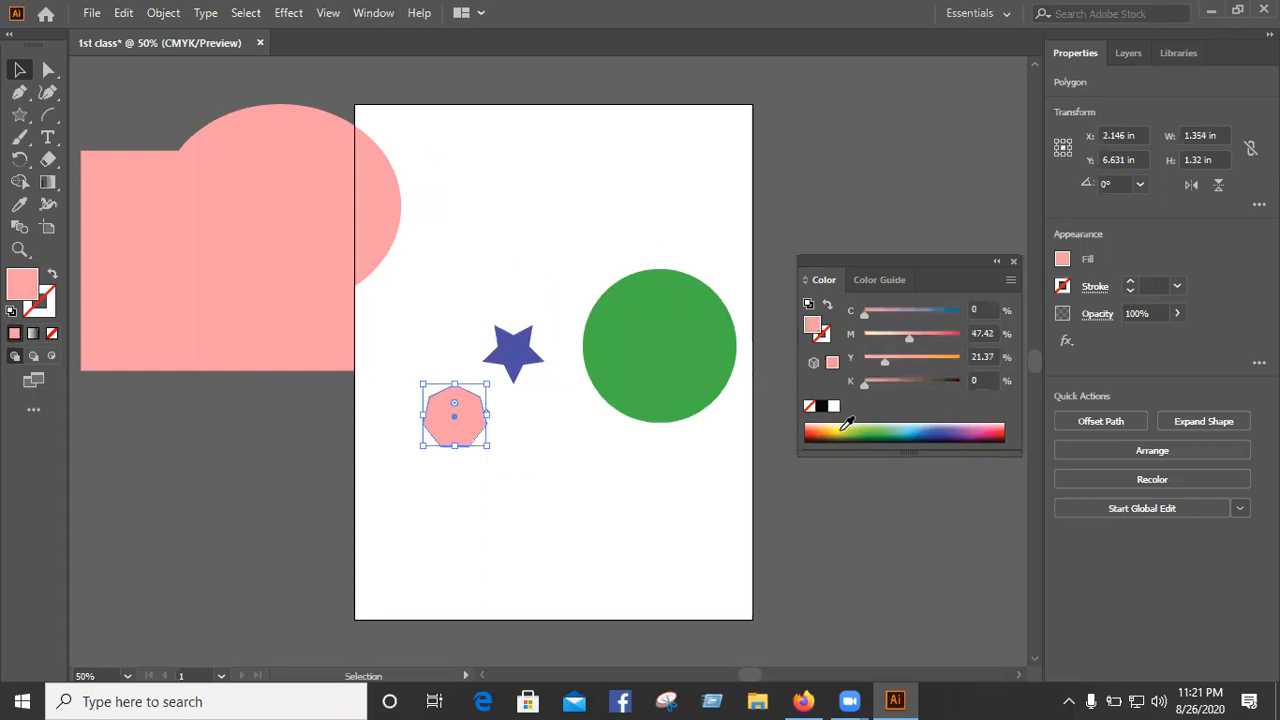
{"action": "left_click", "coordinate": [818, 426]}
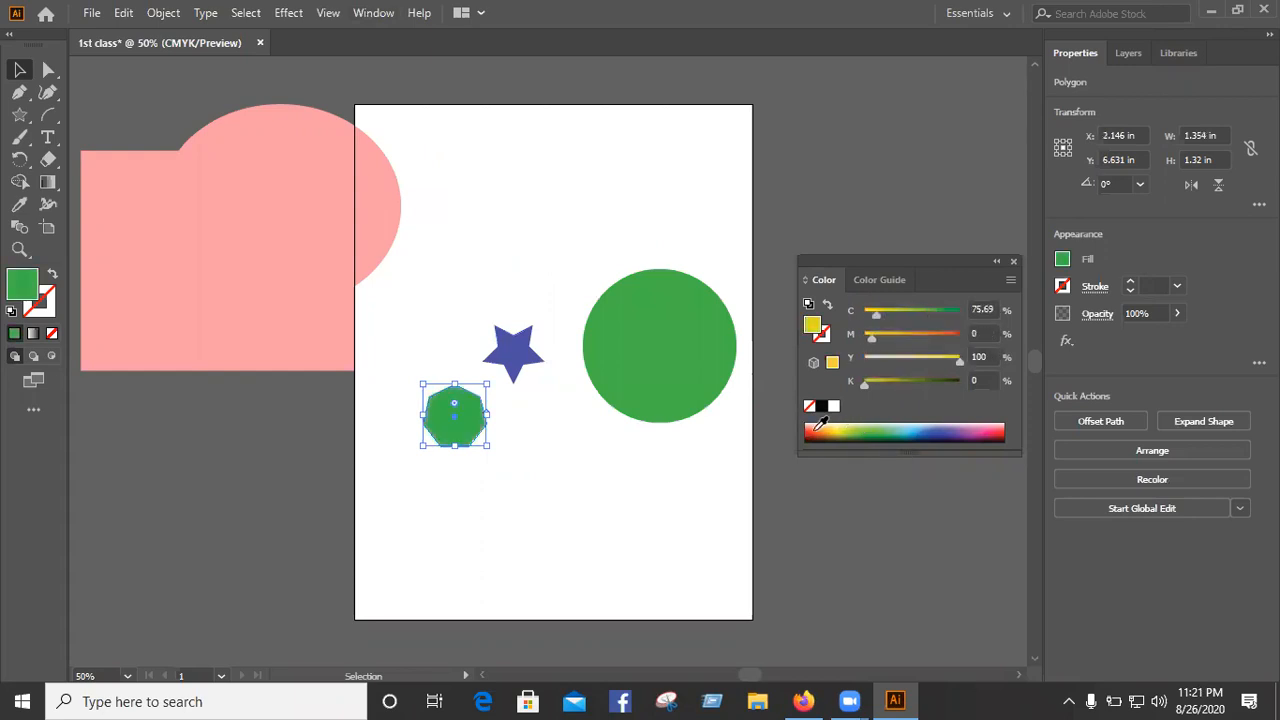
{"action": "left_click", "coordinate": [815, 430]}
{"action": "left_click", "coordinate": [816, 430]}
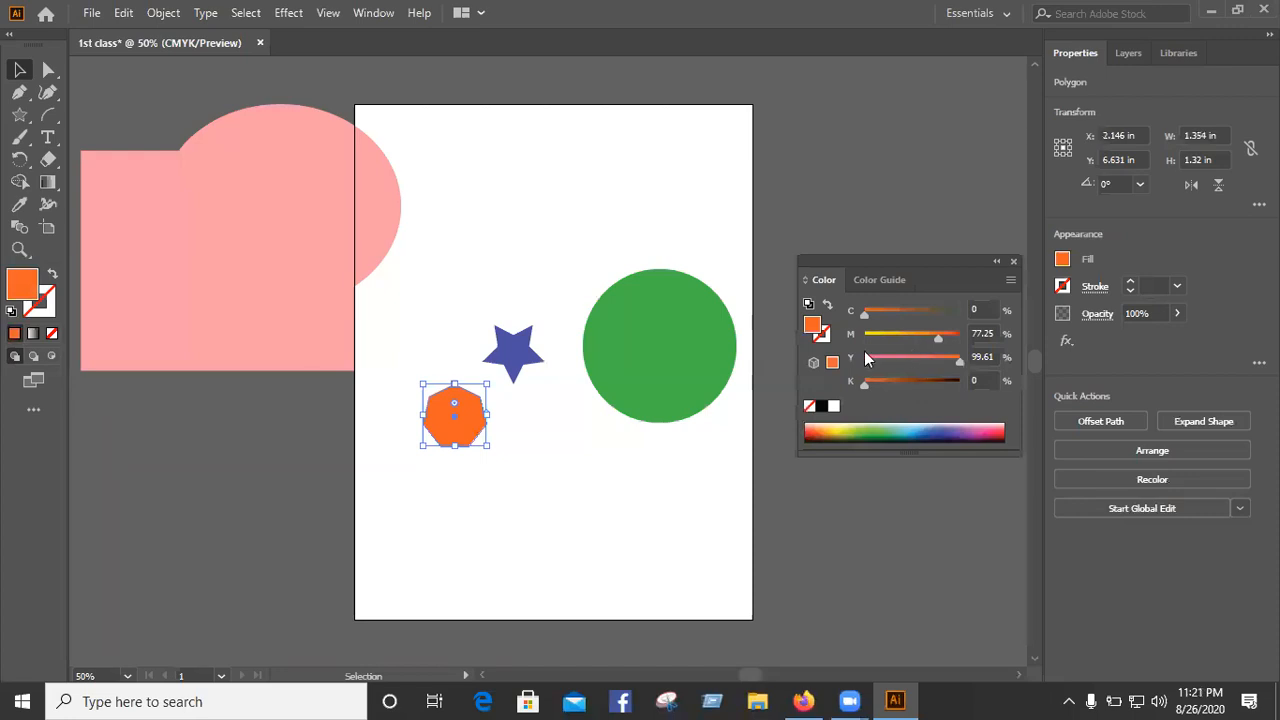
{"action": "left_click_drag", "start_coordinate": [883, 377], "coordinate": [892, 377]}
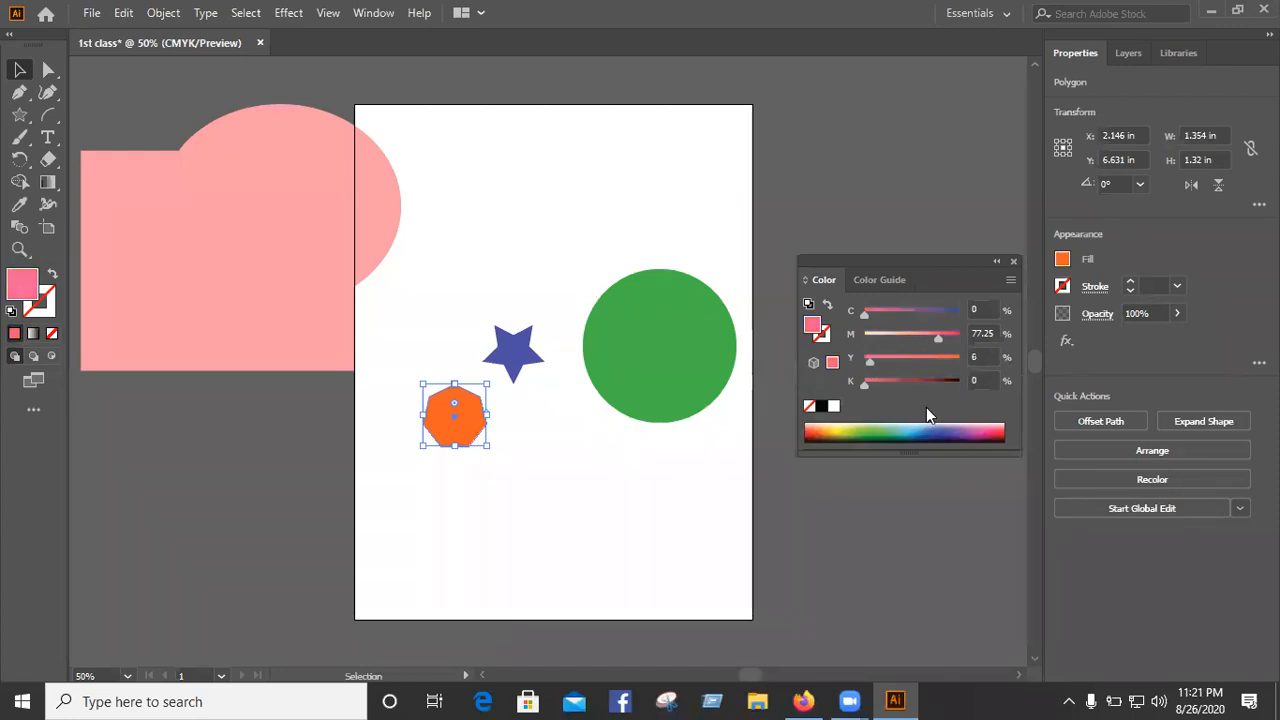
{"action": "left_click", "coordinate": [913, 337]}
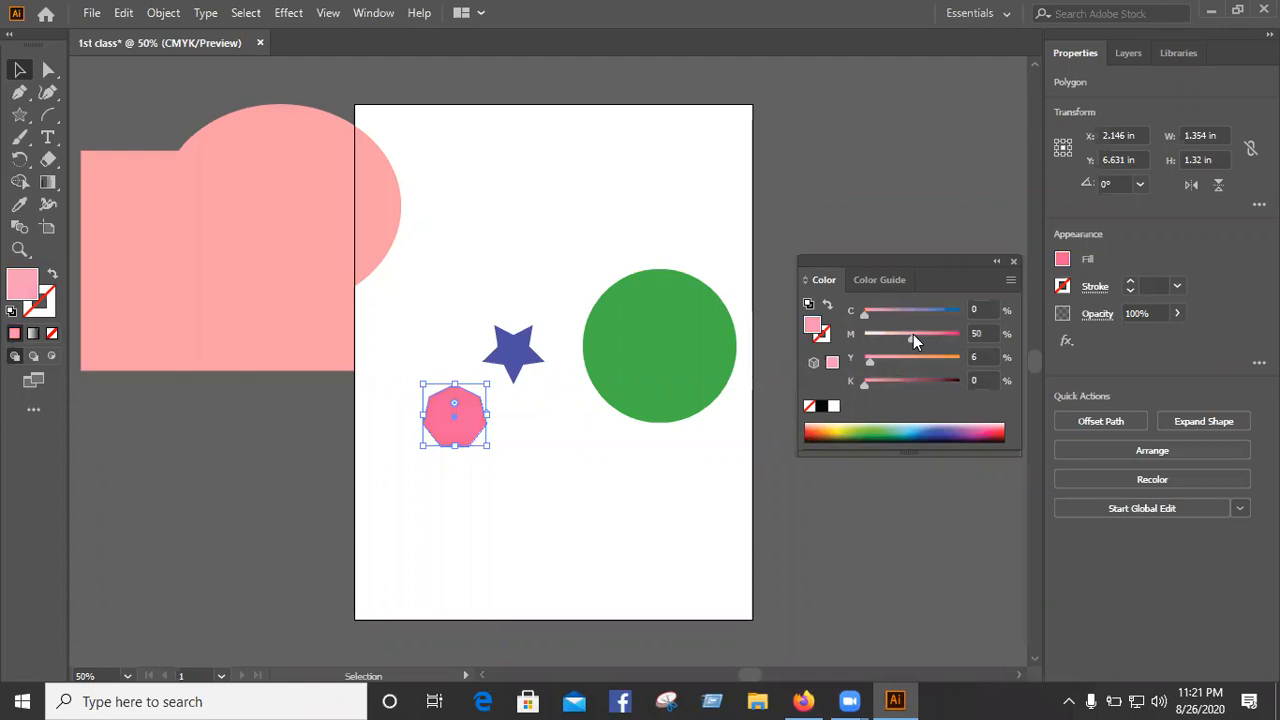
Step: Delete the large pink ellipse and the two leftover pink circles around the rectangle
{"action": "left_click_drag", "start_coordinate": [335, 175], "coordinate": [670, 532]}
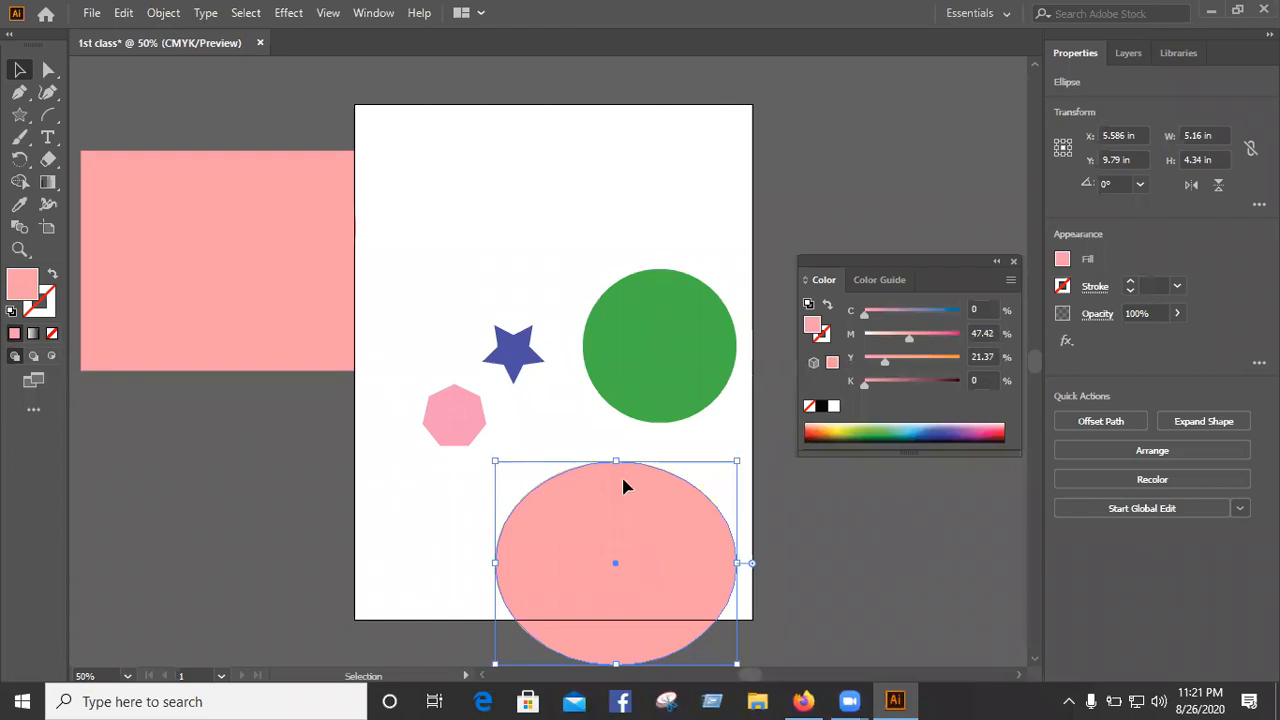
{"action": "key", "text": "Delete"}
{"action": "key", "text": "ctrl+z"}
{"action": "key", "text": "ctrl+z"}
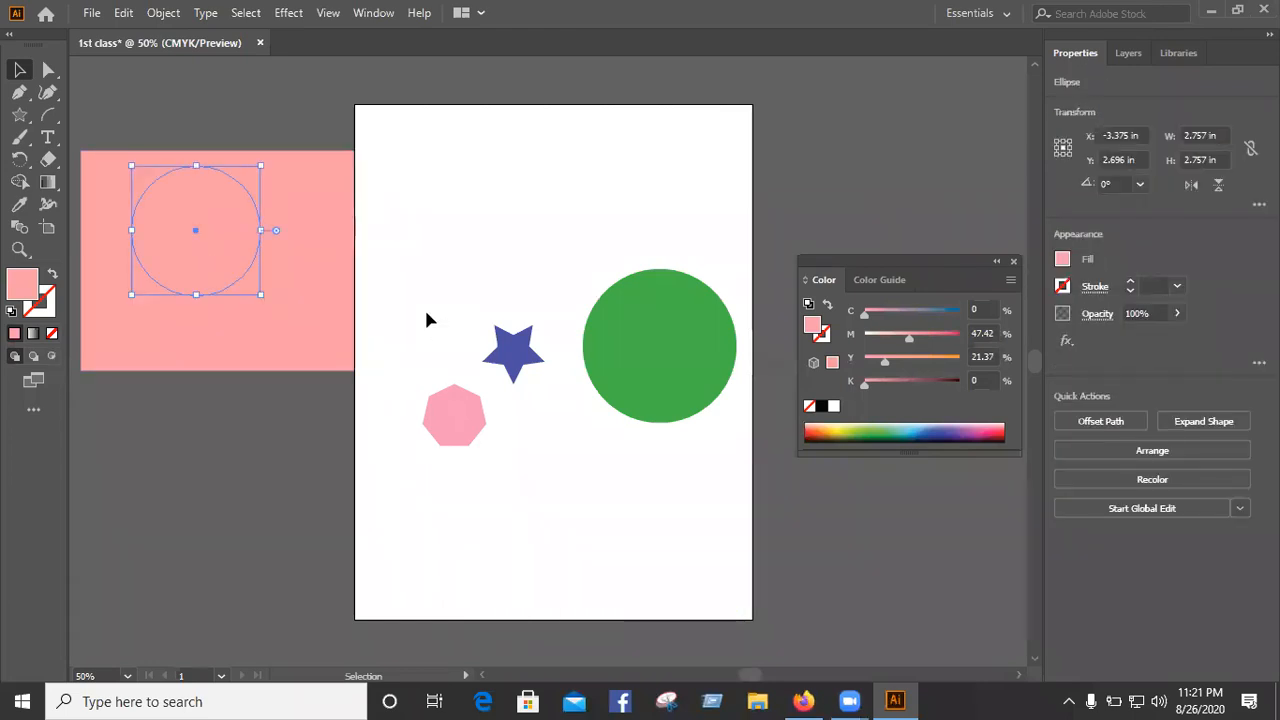
{"action": "key", "text": "Delete"}
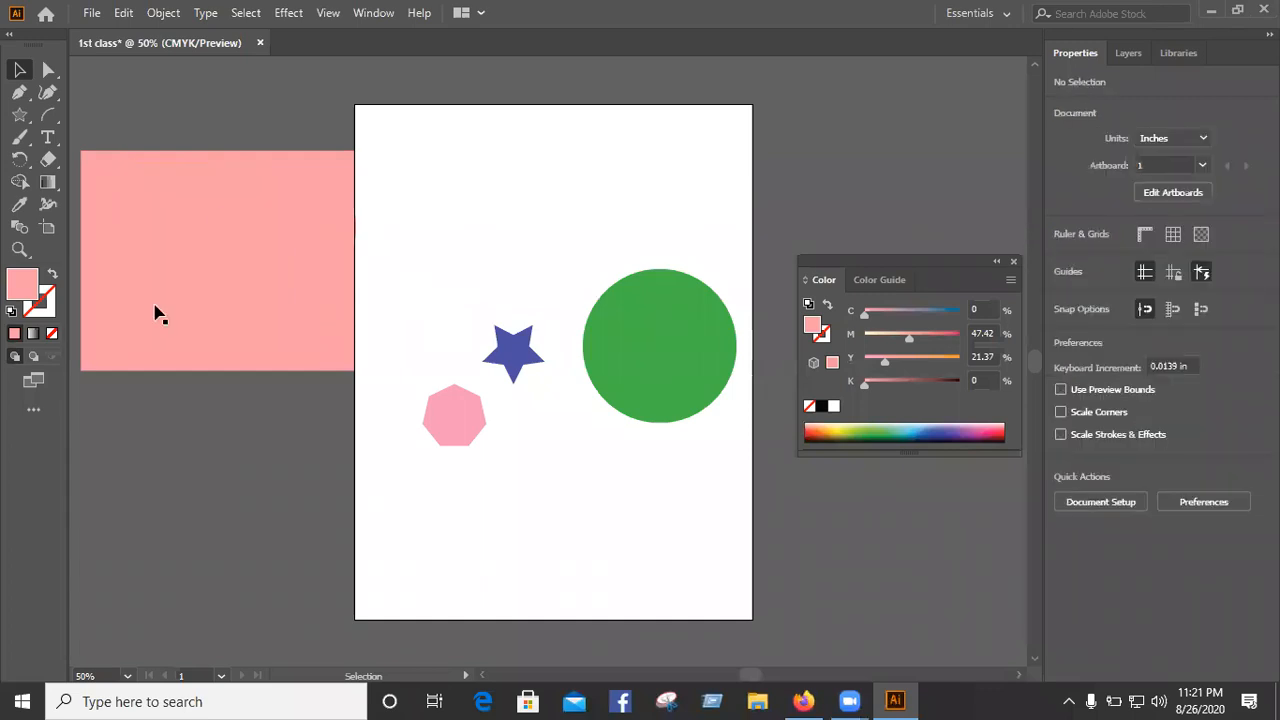
{"action": "left_click_drag", "start_coordinate": [265, 325], "coordinate": [278, 500]}
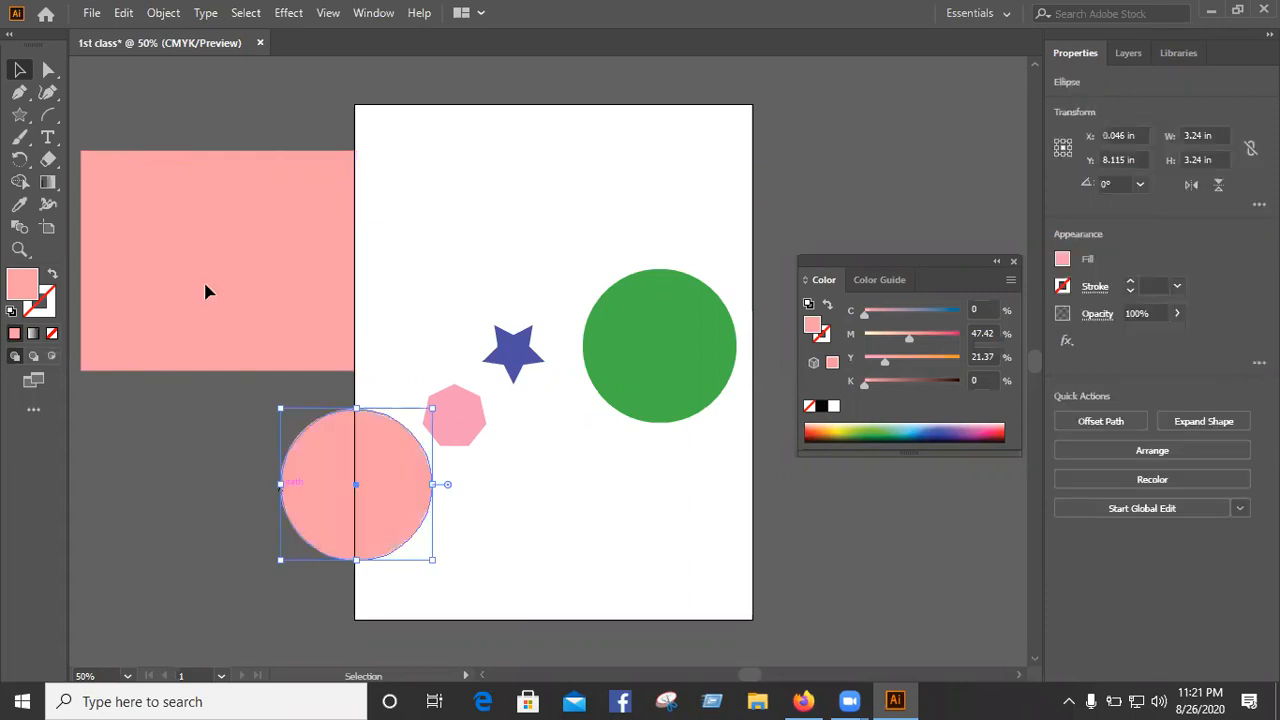
{"action": "key", "text": "Delete"}
Step: Move the pink rectangle down so it overlaps the artboard's left edge and fill it sky blue
{"action": "left_click_drag", "start_coordinate": [335, 262], "coordinate": [350, 352]}
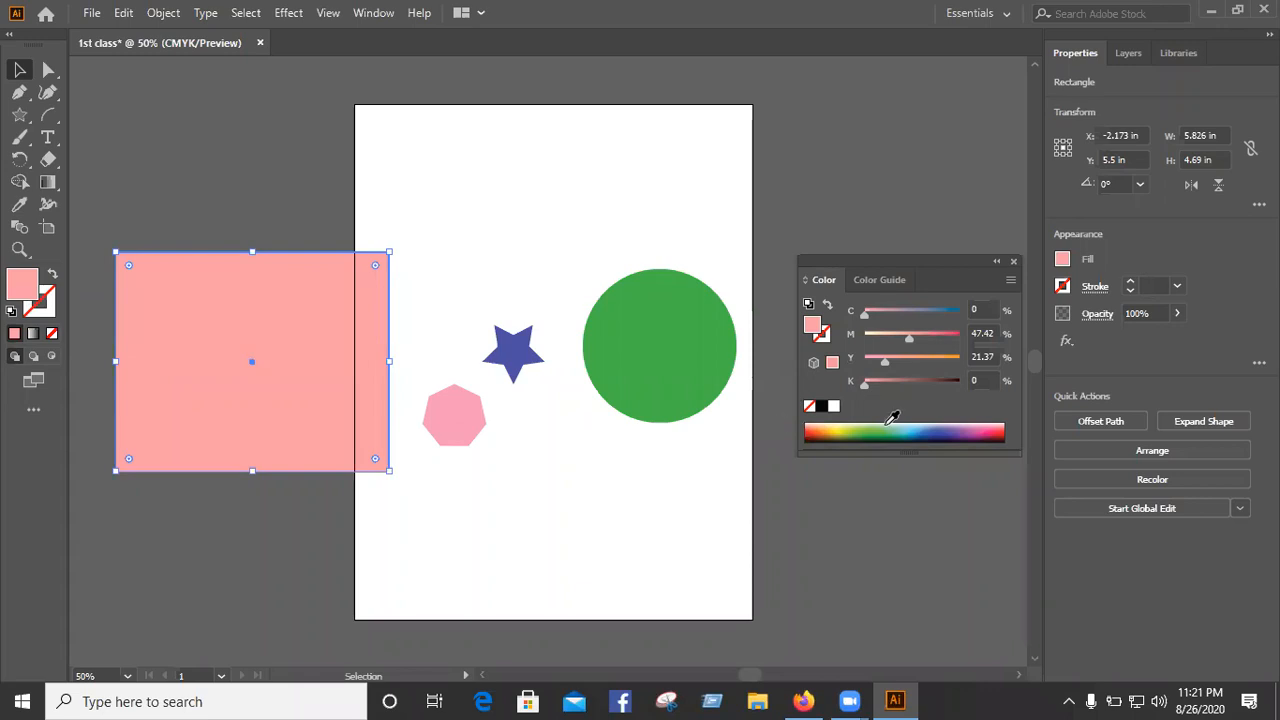
{"action": "left_click", "coordinate": [912, 426]}
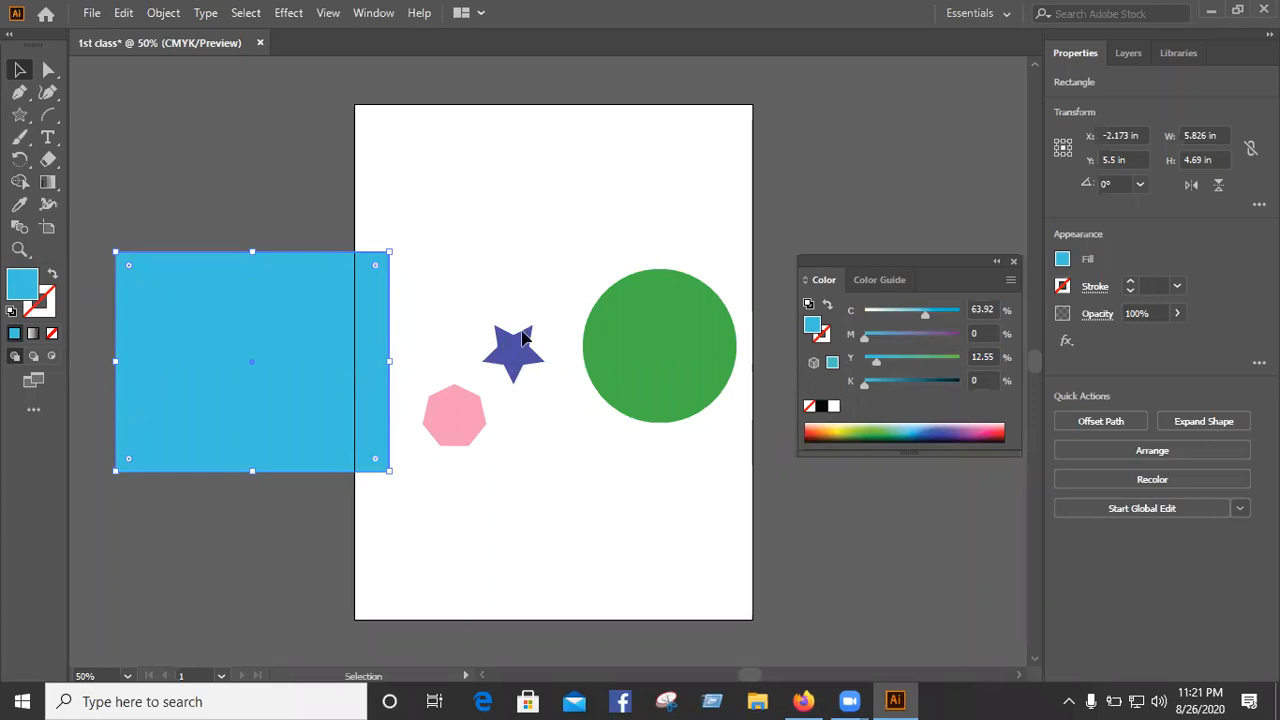
Step: Move the green circle onto the artboard's right edge and the star up and to the right
{"action": "left_click_drag", "start_coordinate": [640, 338], "coordinate": [737, 407]}
{"action": "left_click_drag", "start_coordinate": [522, 333], "coordinate": [600, 268]}
Step: Move the heptagon right toward the artboard's middle and scale it up proportionally from its center to about 2.62 in wide
{"action": "left_click_drag", "start_coordinate": [478, 424], "coordinate": [538, 416]}
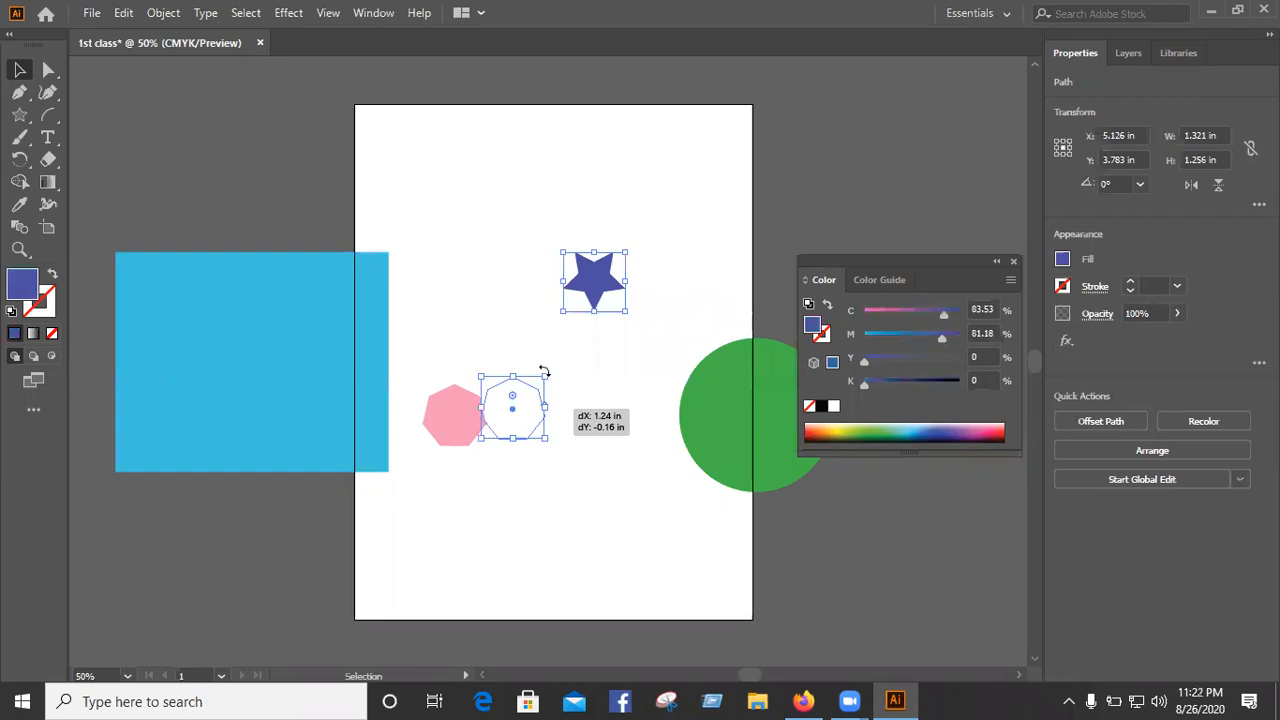
{"action": "left_click_drag", "start_coordinate": [543, 371], "coordinate": [543, 371]}
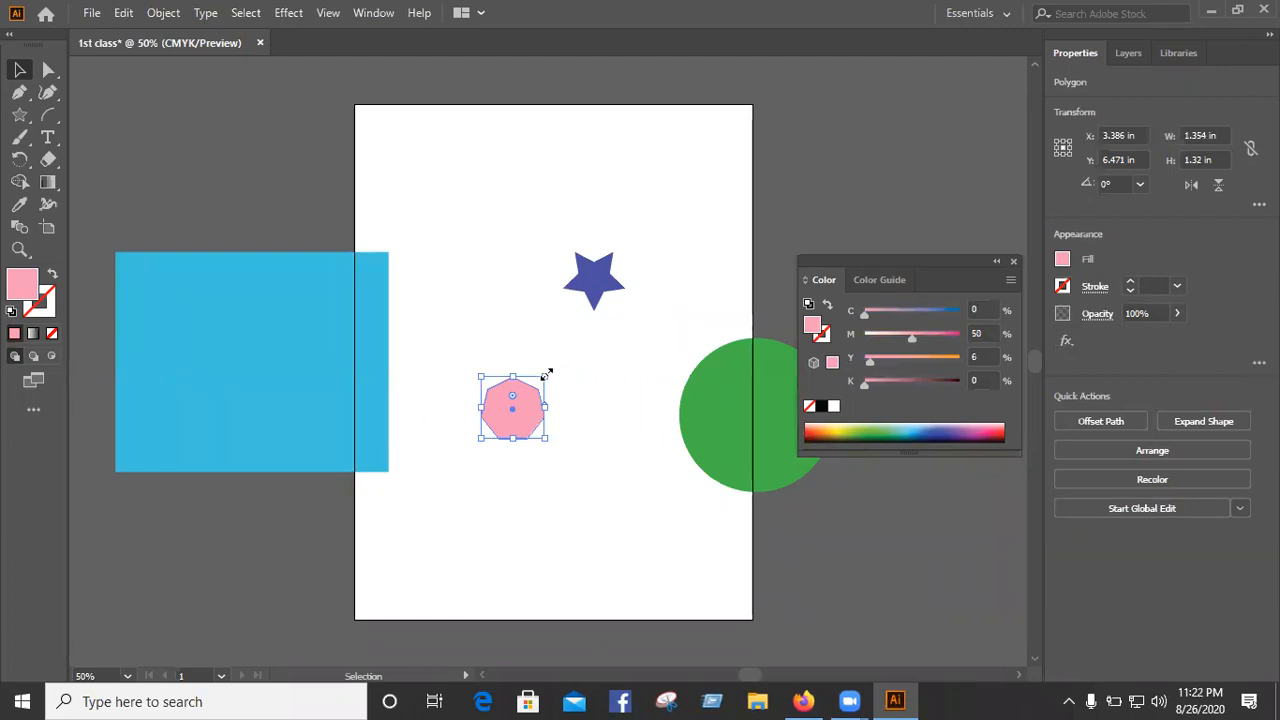
{"action": "left_click_drag", "start_coordinate": [549, 369], "coordinate": [578, 348]}
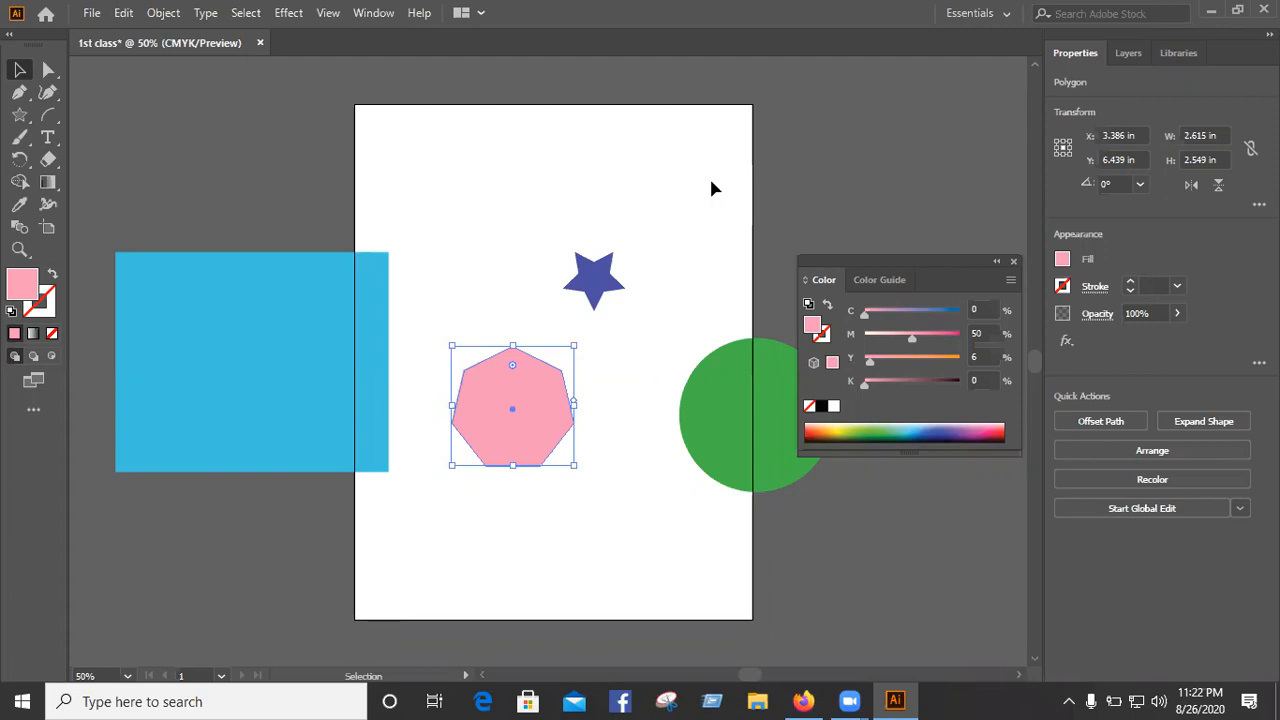
Step: Move the rectangle, heptagon and circle together so they overlap one another near the star on the artboard
{"action": "left_click", "coordinate": [13, 74]}
{"action": "left_click_drag", "start_coordinate": [518, 384], "coordinate": [654, 484]}
{"action": "left_click_drag", "start_coordinate": [251, 358], "coordinate": [428, 330]}
{"action": "left_click_drag", "start_coordinate": [630, 489], "coordinate": [521, 415]}
{"action": "left_click_drag", "start_coordinate": [696, 419], "coordinate": [464, 342]}
{"action": "left_click_drag", "start_coordinate": [558, 527], "coordinate": [558, 527]}
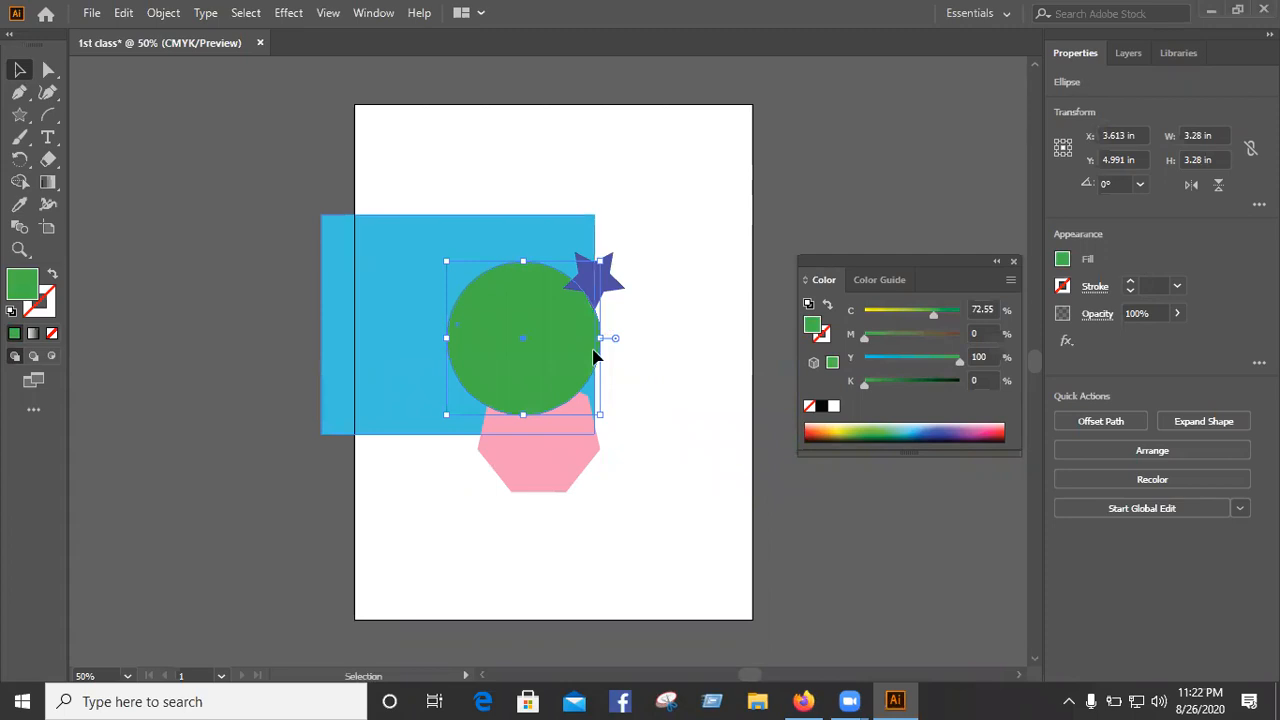
Step: Select all four shapes and align their centers horizontally and vertically
{"action": "left_click_drag", "start_coordinate": [726, 564], "coordinate": [710, 596]}
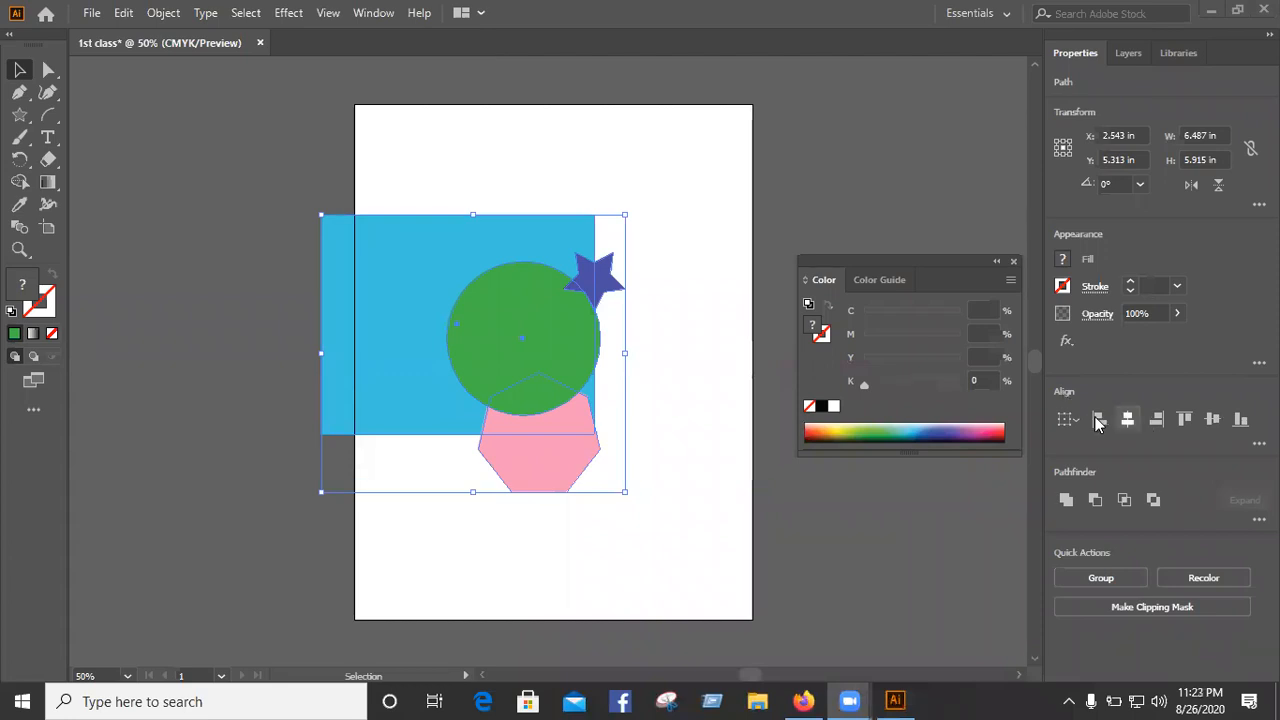
{"action": "left_click", "coordinate": [1240, 419]}
{"action": "left_click", "coordinate": [1184, 419]}
{"action": "left_click", "coordinate": [1127, 421]}
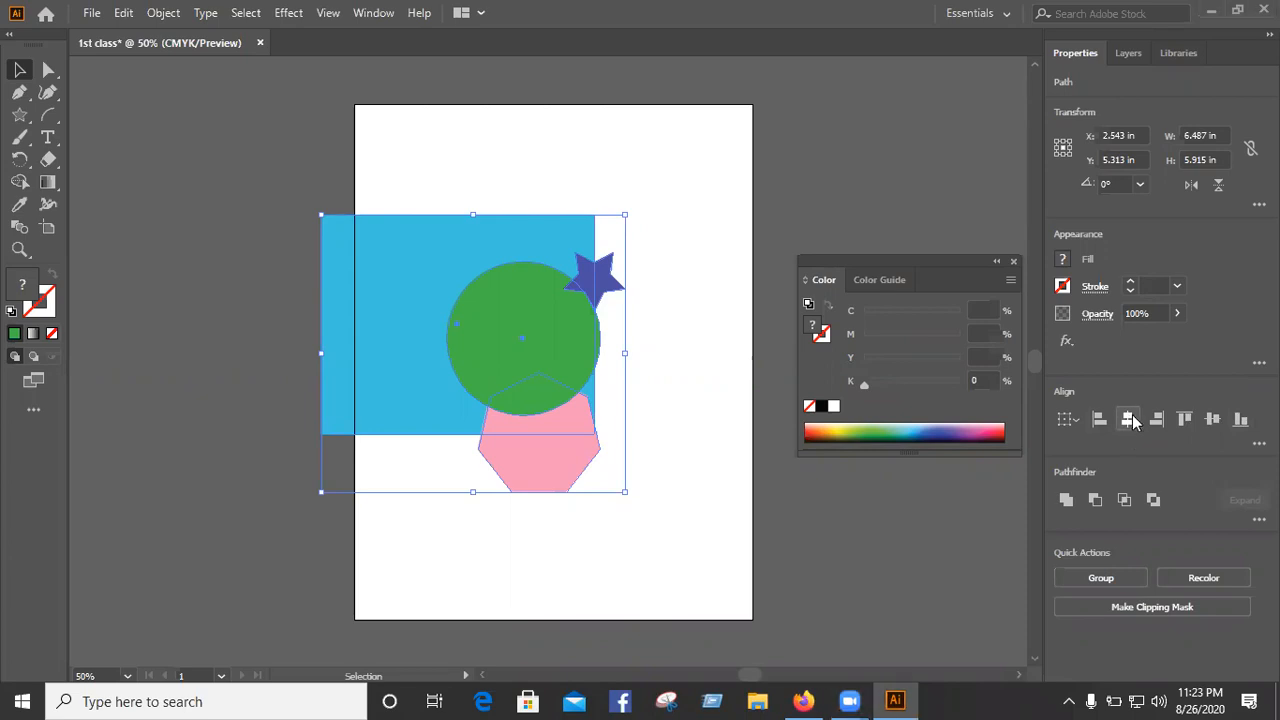
{"action": "left_click", "coordinate": [1128, 419]}
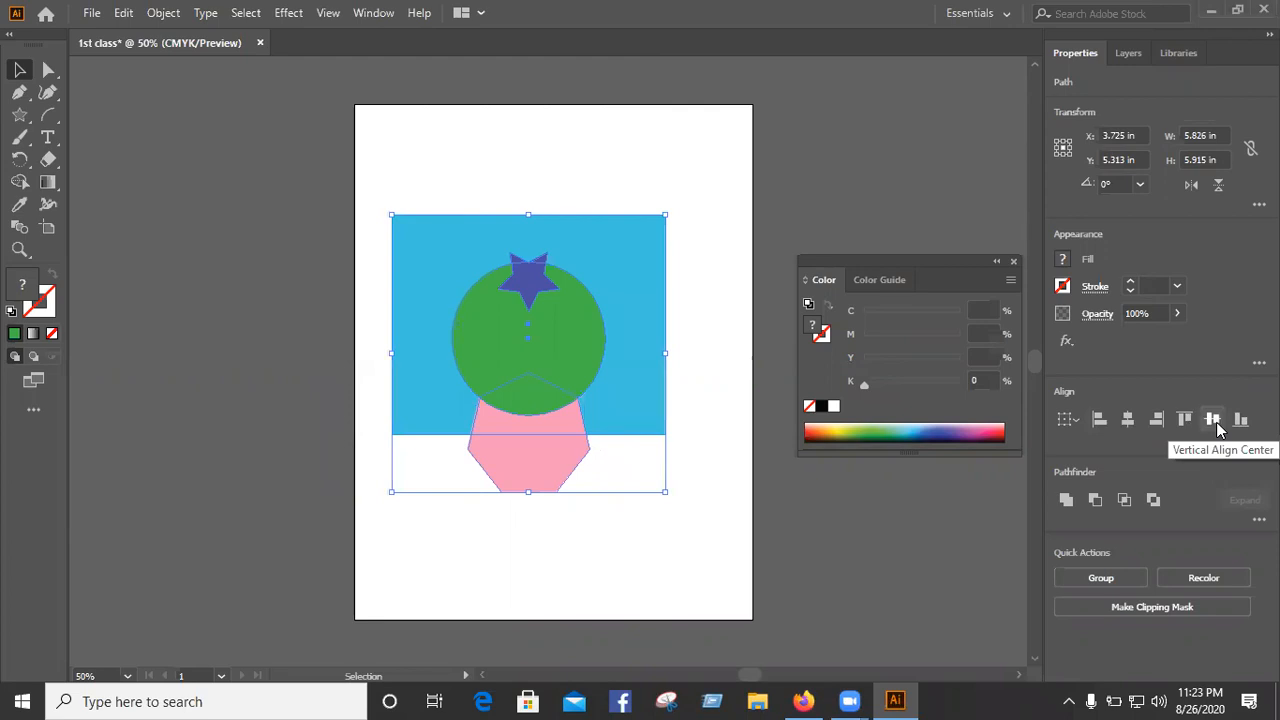
{"action": "left_click", "coordinate": [1216, 422]}
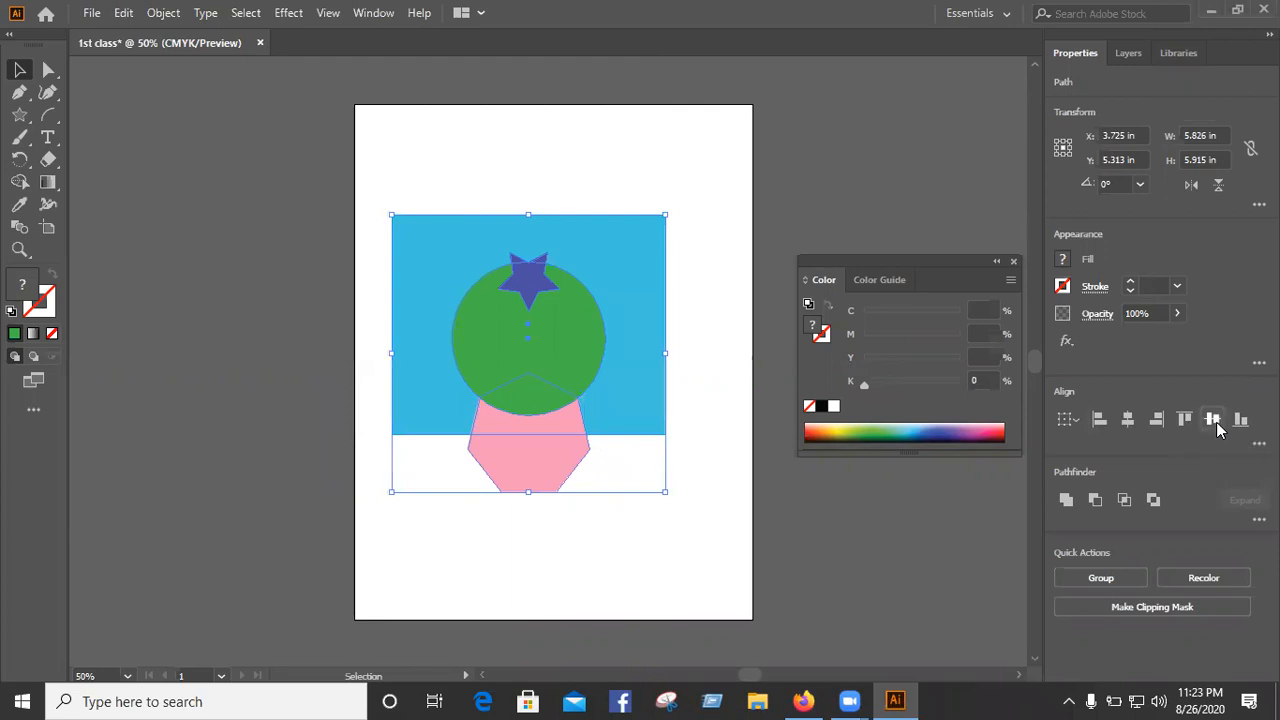
Step: Try left, right, top and bottom alignment on the four shapes, returning them to horizontal and vertical center alignment
{"action": "left_click", "coordinate": [1097, 423]}
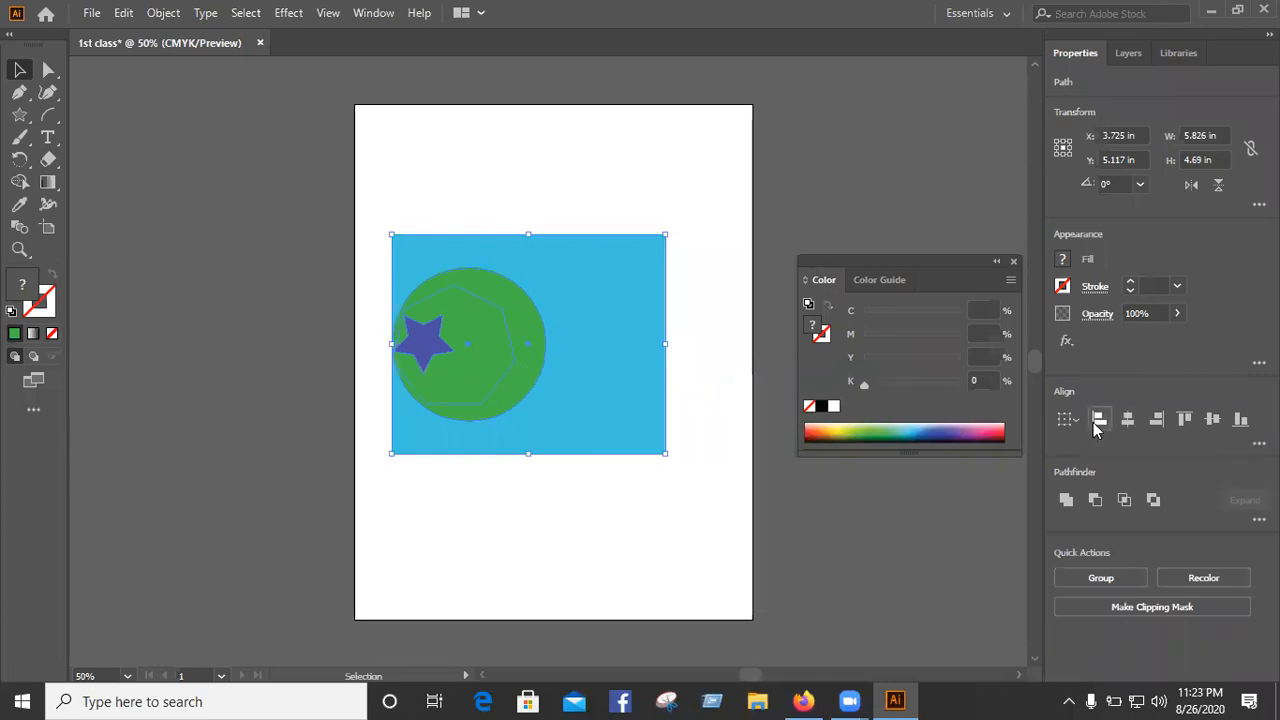
{"action": "left_click", "coordinate": [1156, 421]}
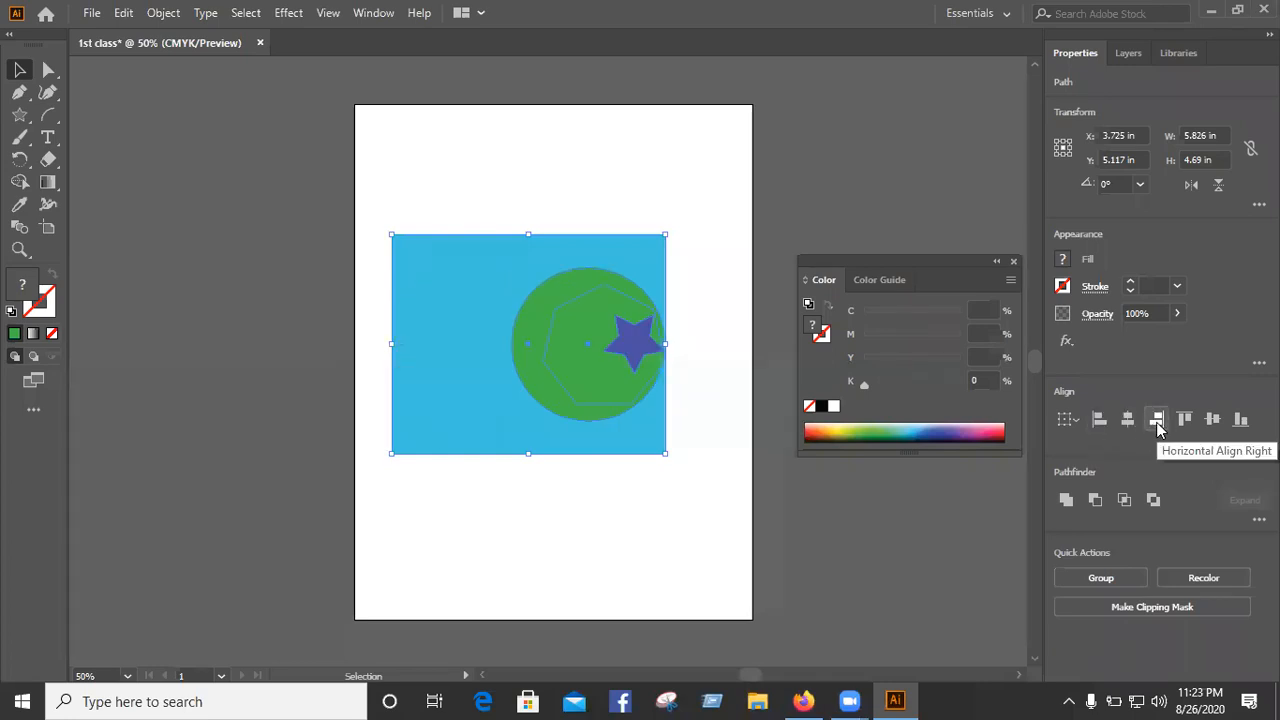
{"action": "left_click", "coordinate": [1128, 422]}
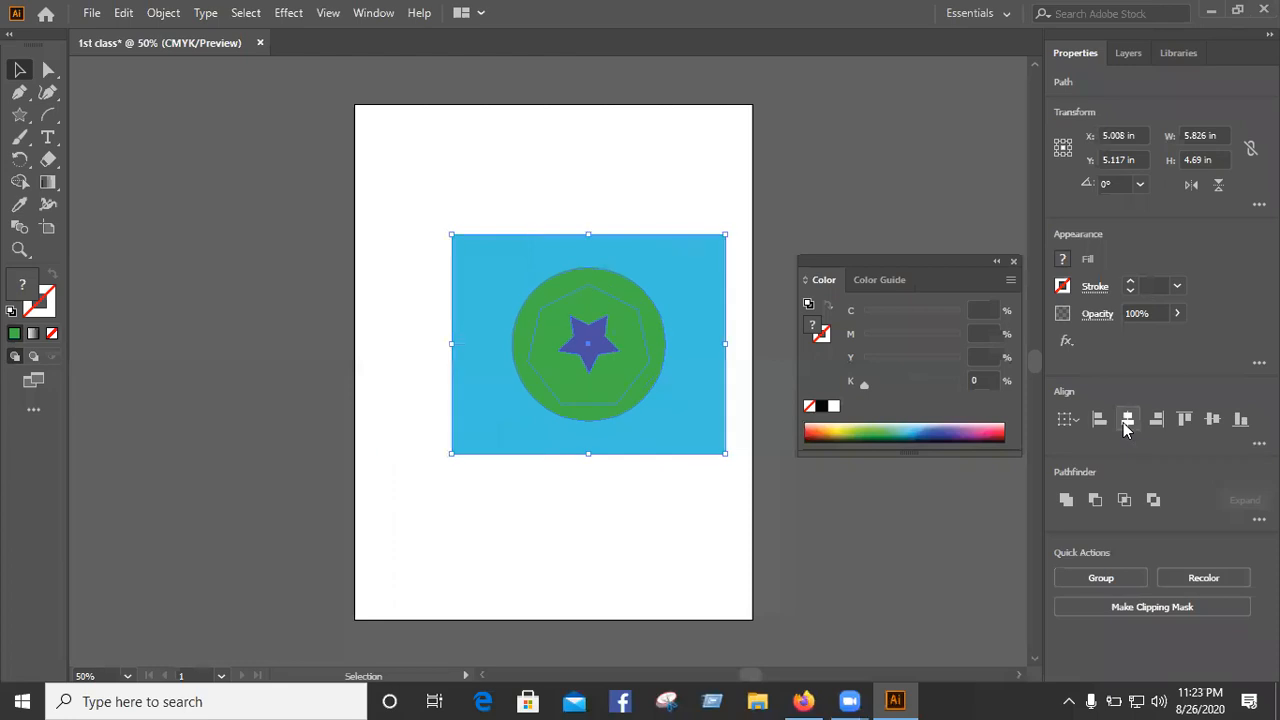
{"action": "left_click", "coordinate": [1192, 416]}
{"action": "left_click", "coordinate": [1243, 420]}
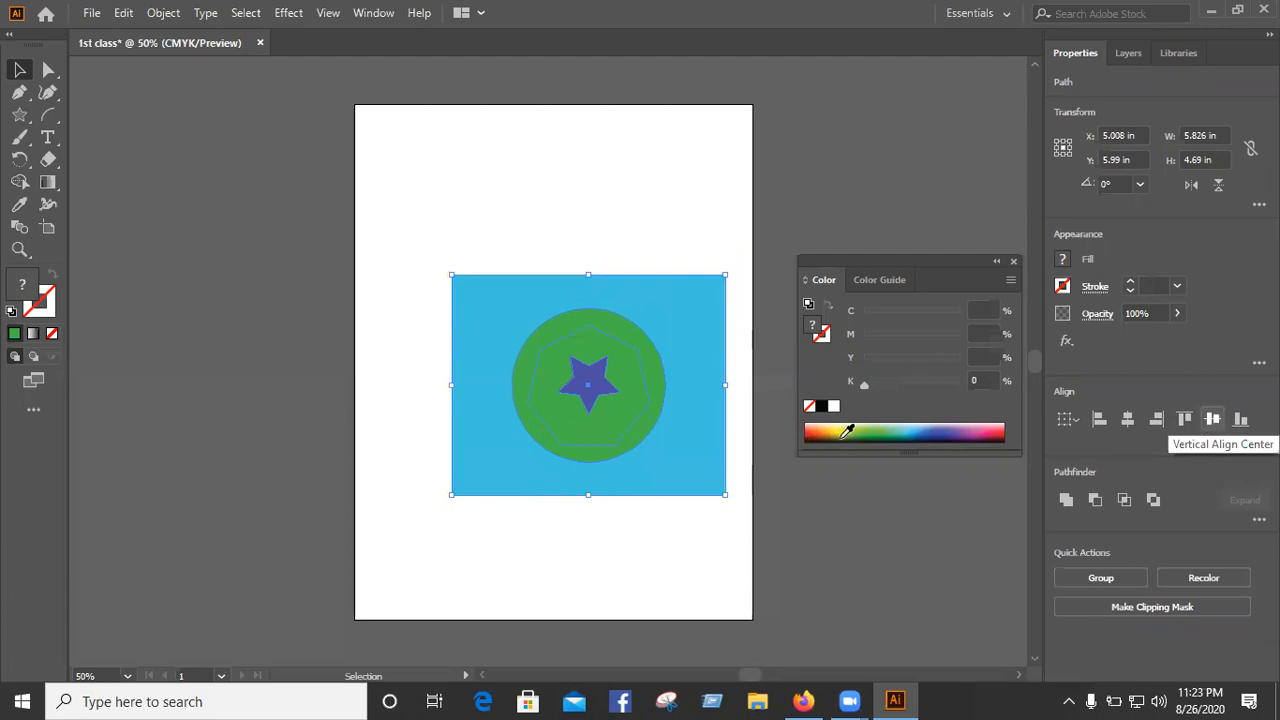
Step: Move the centered shapes to about X 4.25 in, Y 5.03 in on the artboard, deselect them and select all four again
{"action": "left_click_drag", "start_coordinate": [590, 381], "coordinate": [560, 340]}
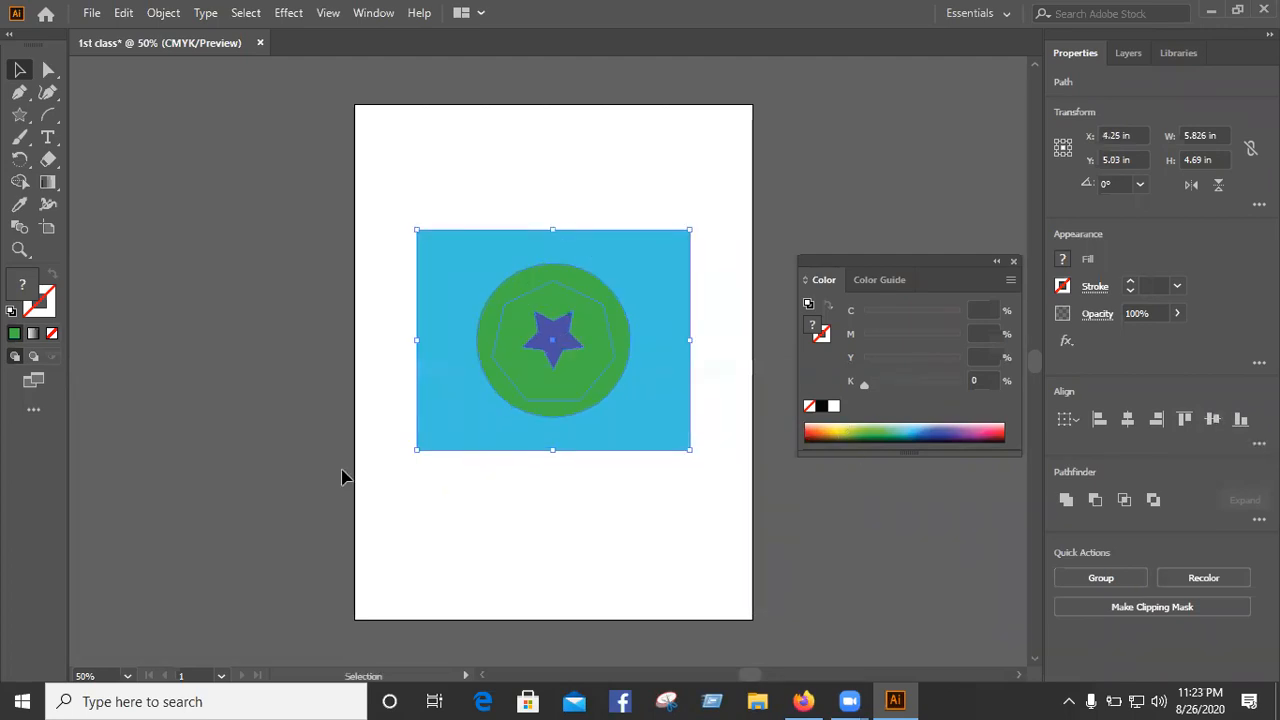
{"action": "left_click", "coordinate": [354, 178]}
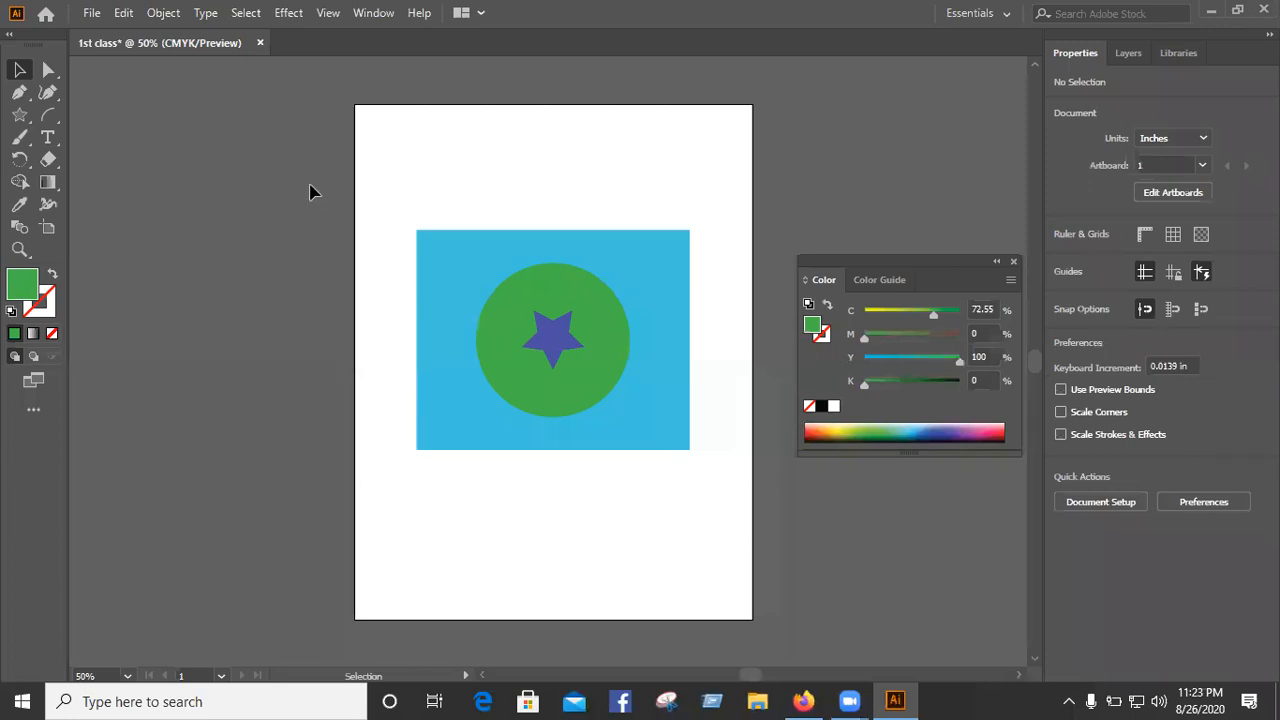
{"action": "mouse_move", "coordinate": [351, 224]}
{"action": "left_mouse_down"}
{"action": "mouse_move", "coordinate": [672, 510]}
{"action": "mouse_move", "coordinate": [766, 523]}
{"action": "left_mouse_up"}
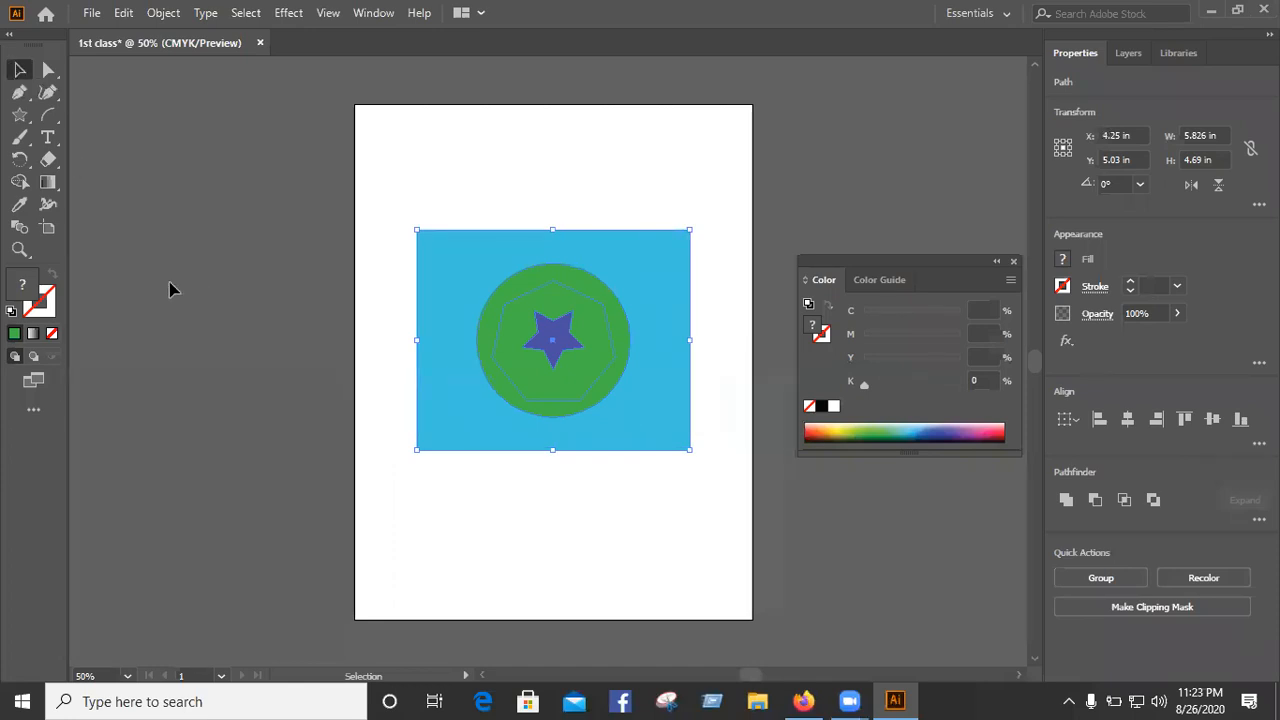
Step: Send the green circle backward so it sits behind the pink heptagon, and deselect it
{"action": "left_click", "coordinate": [452, 548]}
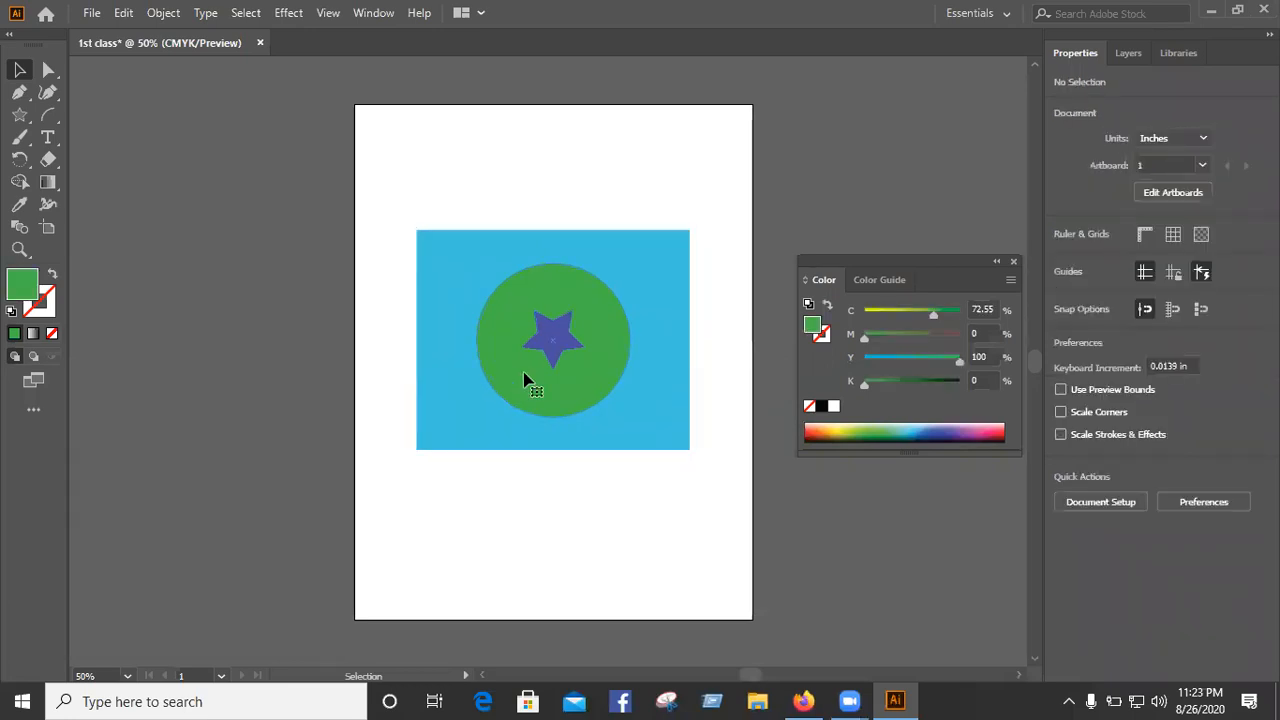
{"action": "left_click", "coordinate": [178, 403]}
{"action": "left_click", "coordinate": [518, 401]}
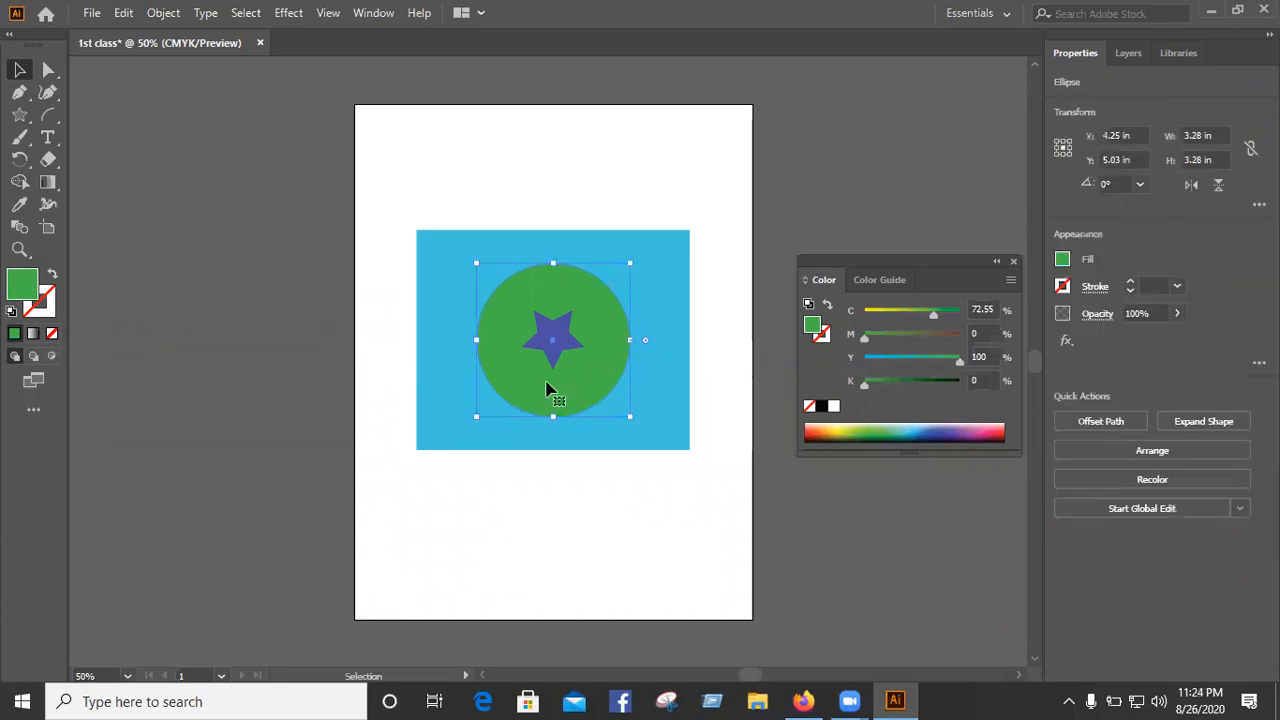
{"action": "right_click", "coordinate": [547, 382]}
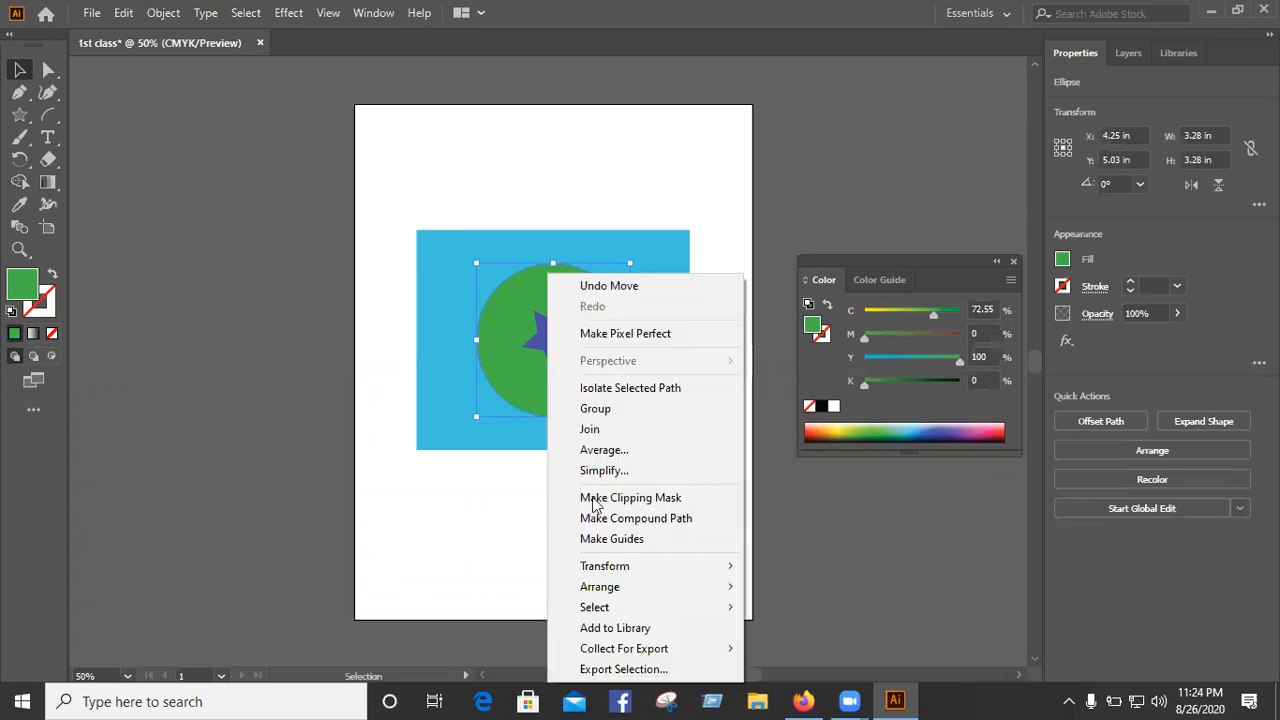
{"action": "mouse_move", "coordinate": [620, 588]}
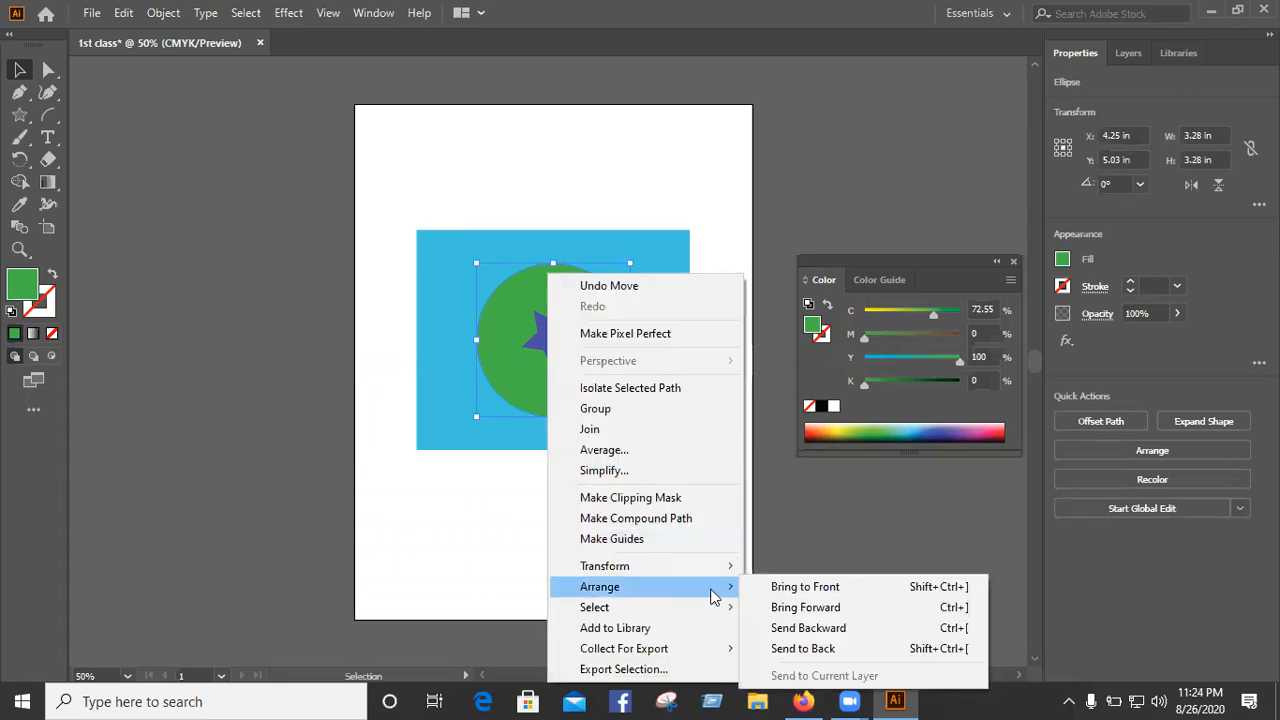
{"action": "left_click", "coordinate": [823, 637]}
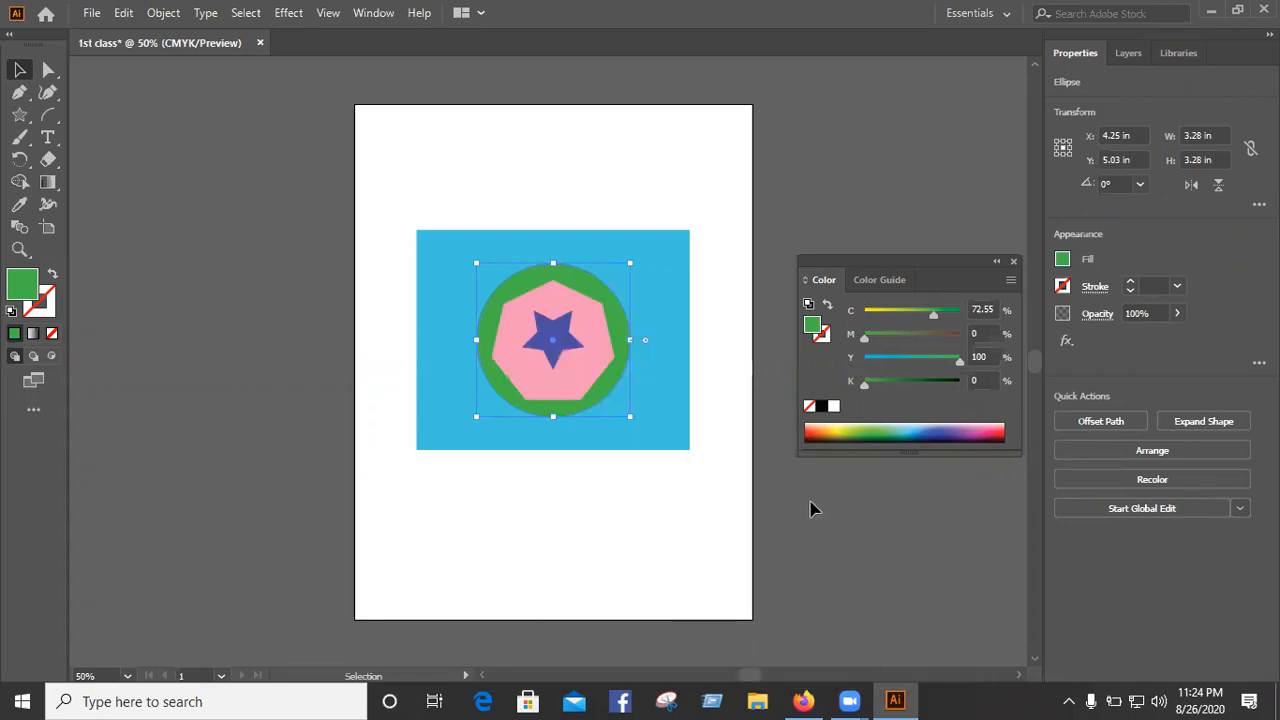
{"action": "left_click", "coordinate": [812, 509]}
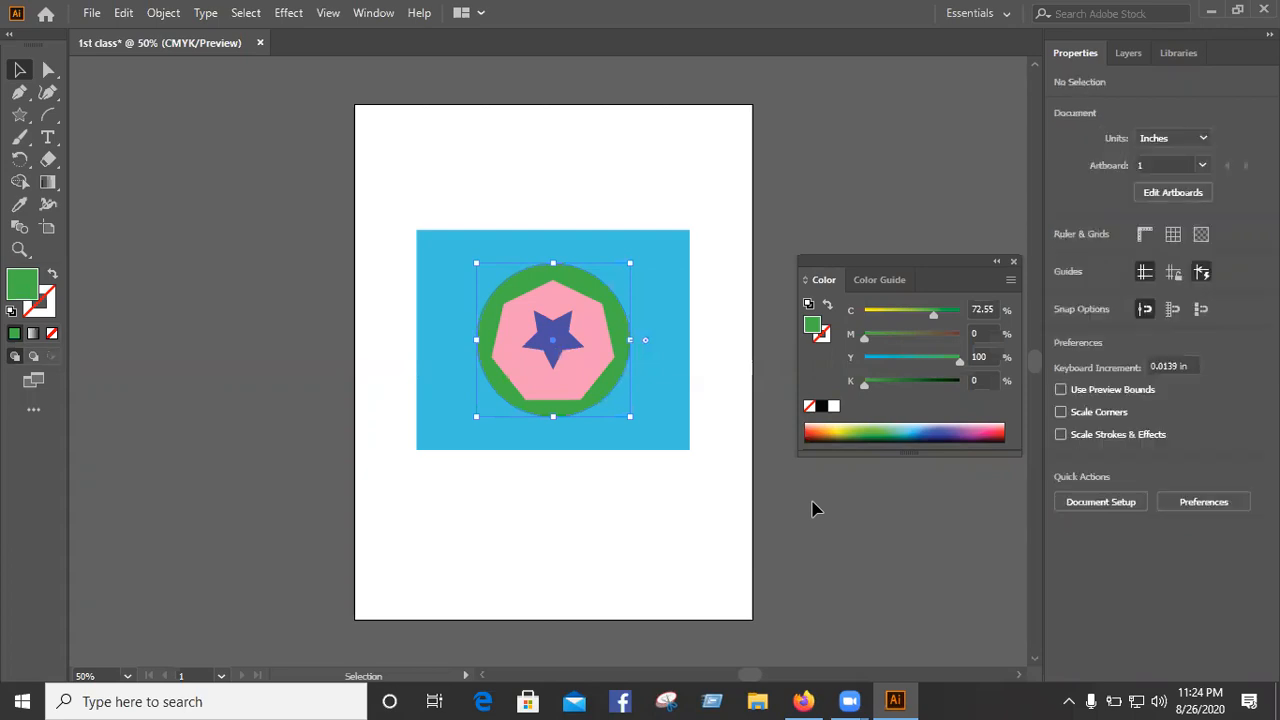
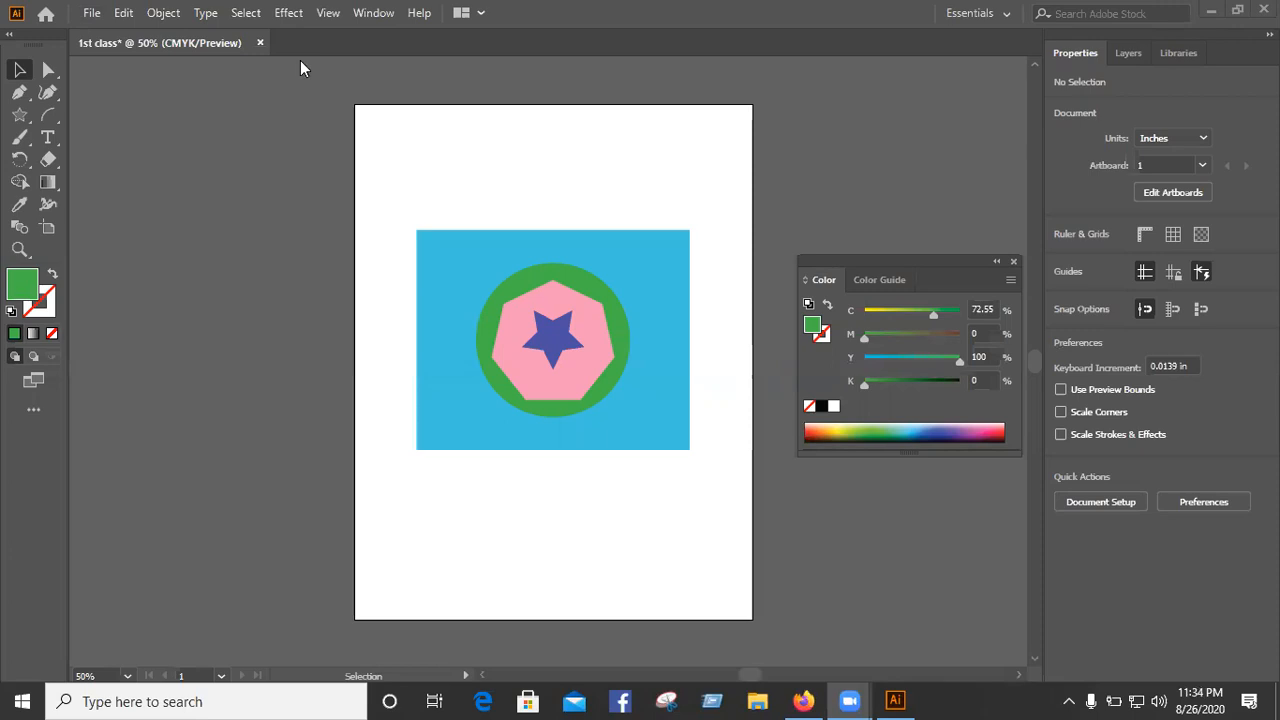
Step: Close the "1st class" document without saving its changes
{"action": "key", "text": "ctrl+w"}
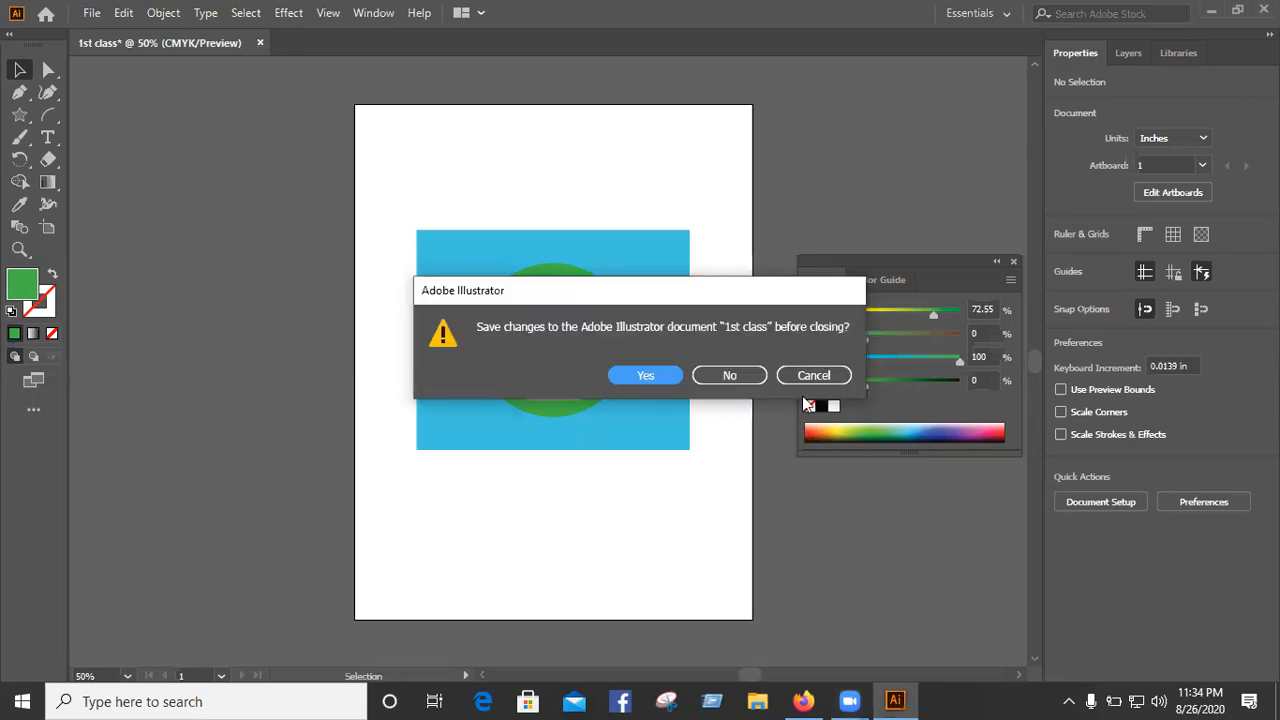
{"action": "left_click", "coordinate": [705, 351]}
{"action": "key", "text": "Escape"}
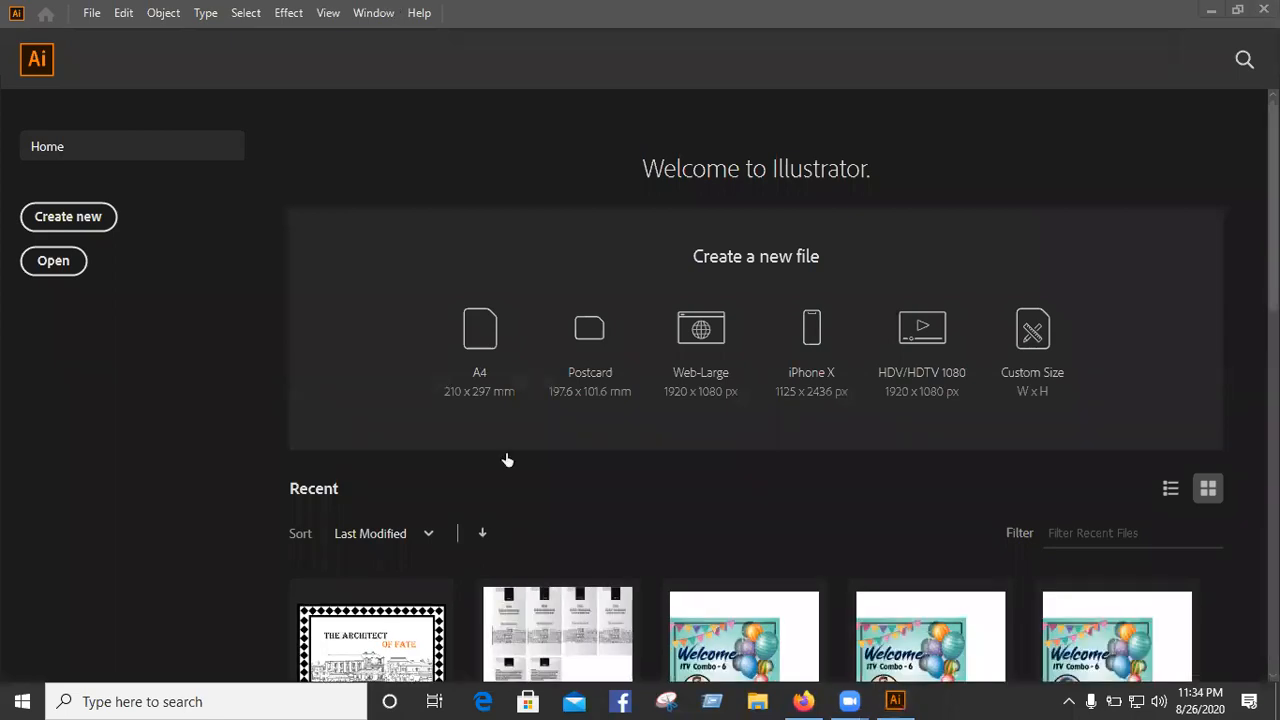
Step: Look through the recent files on the home screen and examine the view, filter and sort options
{"action": "scroll", "coordinate": [506, 452], "scroll_direction": "down", "scroll_amount": 2}
{"action": "scroll", "coordinate": [420, 240], "scroll_direction": "down", "scroll_amount": 4}
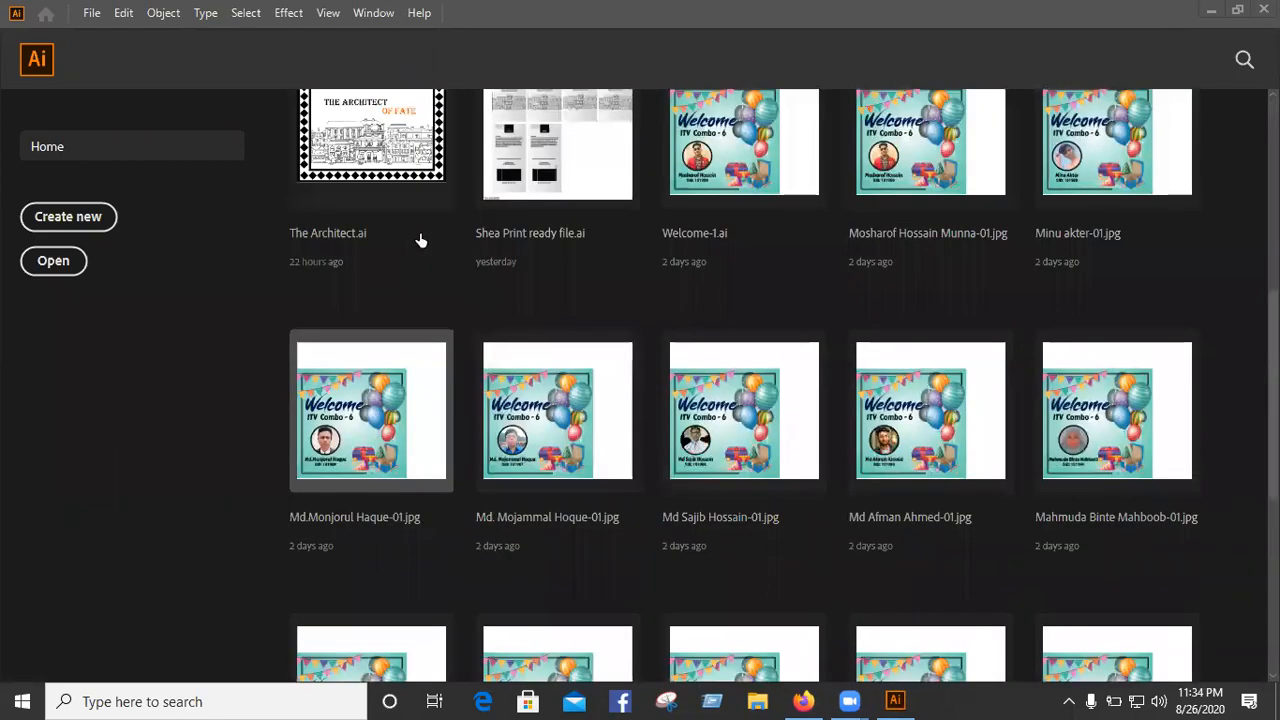
{"action": "scroll", "coordinate": [425, 245], "scroll_direction": "up", "scroll_amount": 2}
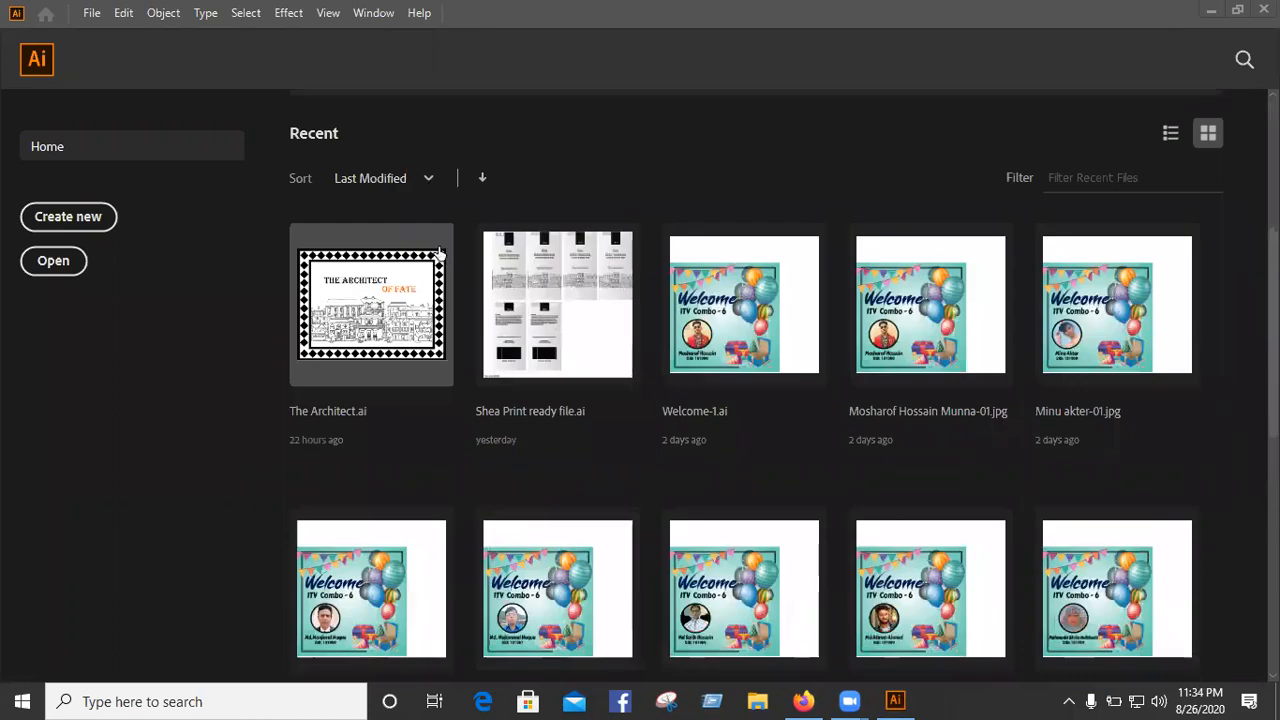
{"action": "left_click", "coordinate": [367, 275]}
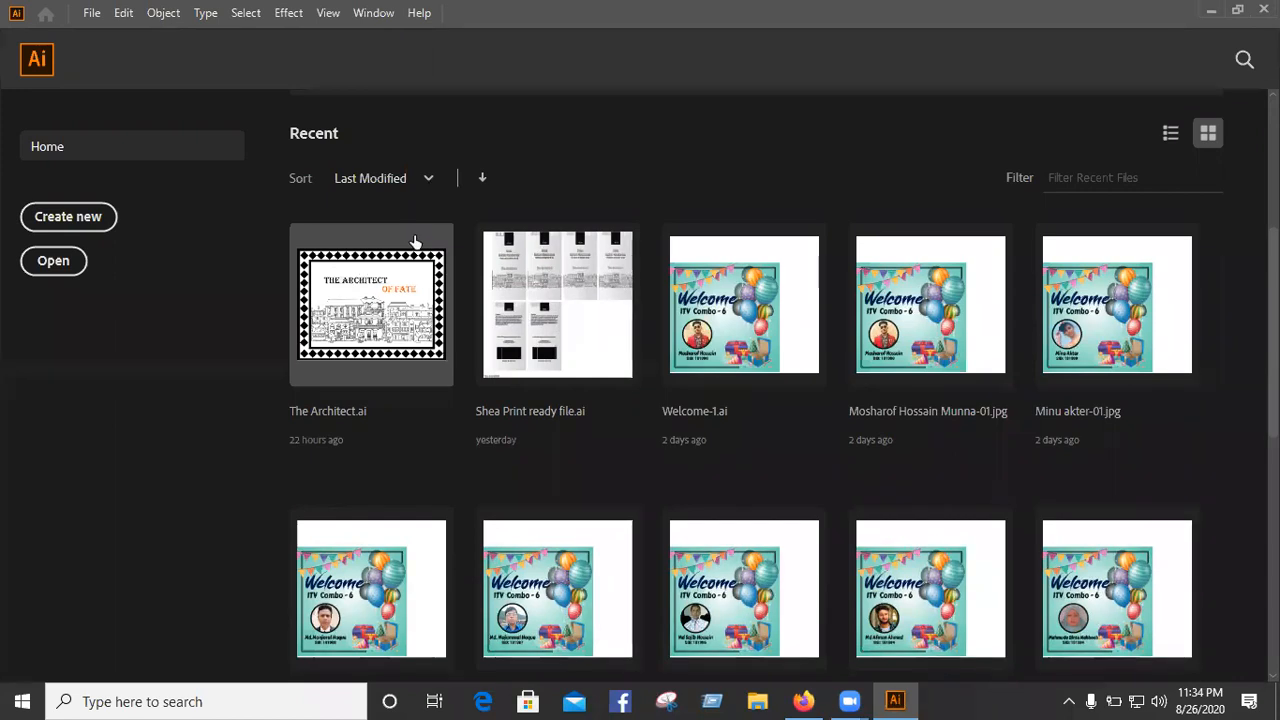
{"action": "scroll", "coordinate": [1147, 321], "scroll_direction": "up", "scroll_amount": 2}
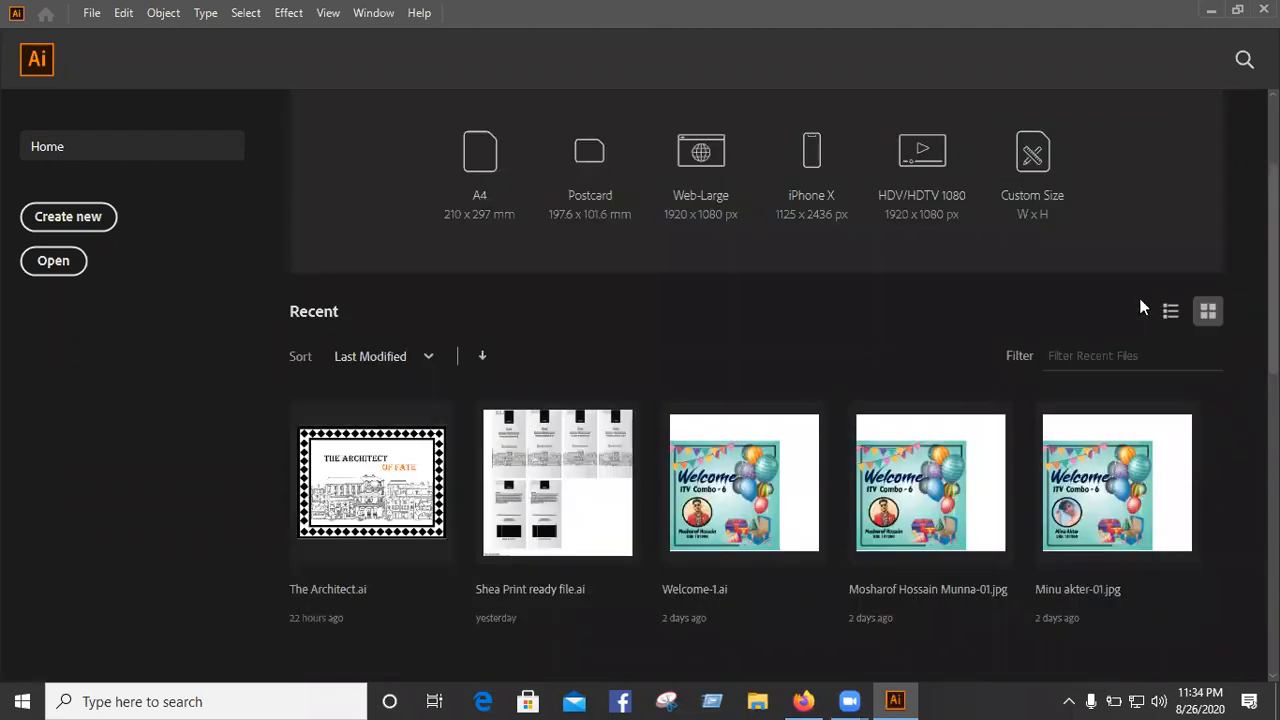
{"action": "scroll", "coordinate": [1160, 460], "scroll_direction": "up", "scroll_amount": 2}
{"action": "left_click", "coordinate": [1165, 483]}
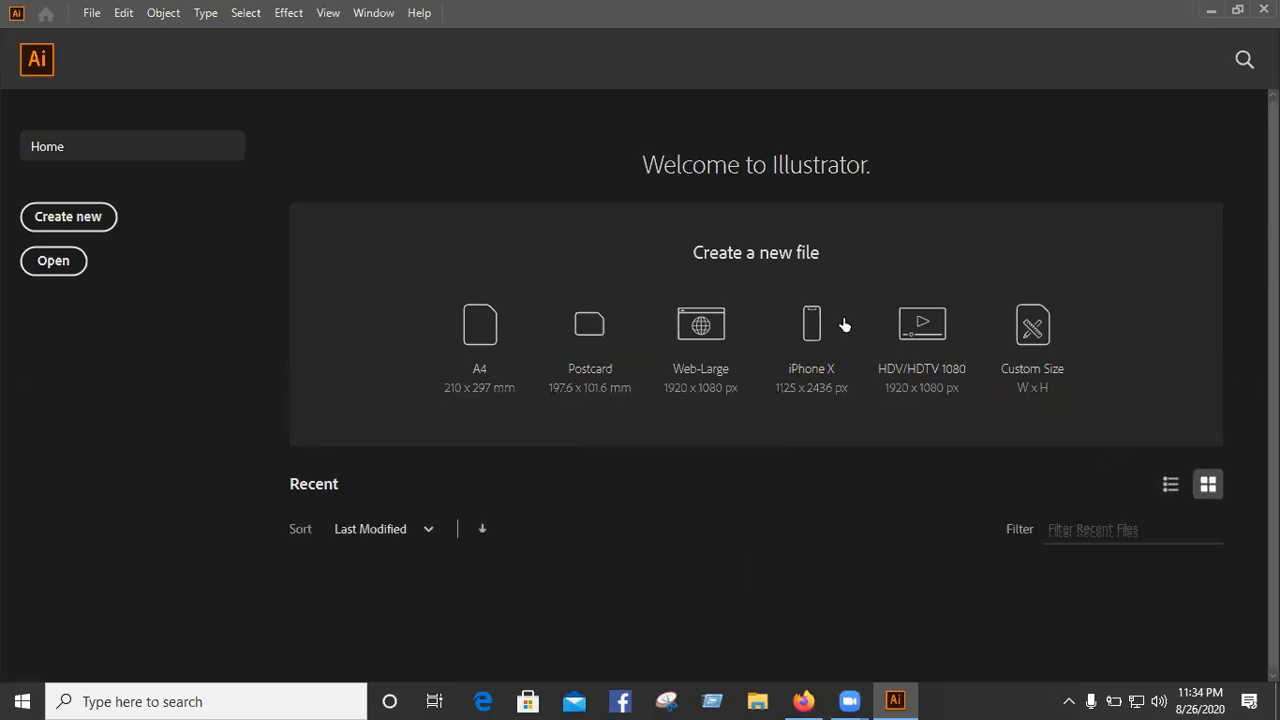
{"action": "scroll", "coordinate": [843, 325], "scroll_direction": "down", "scroll_amount": 3}
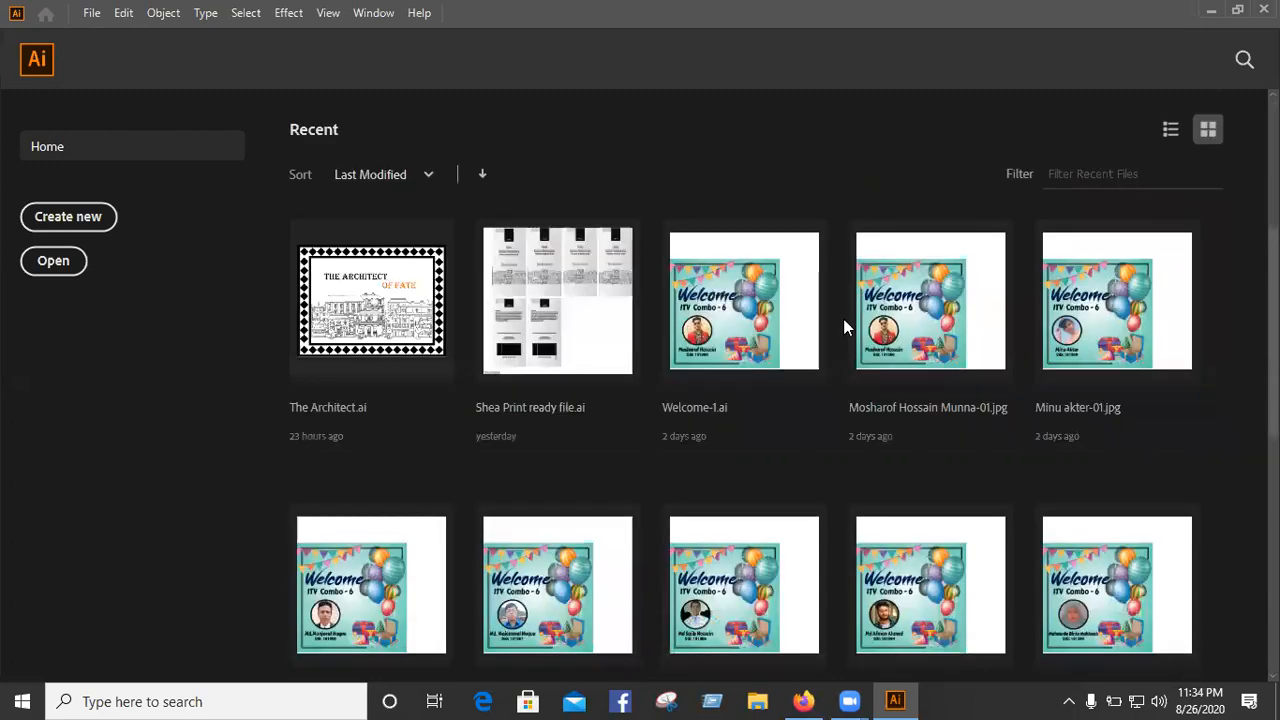
{"action": "scroll", "coordinate": [843, 325], "scroll_direction": "up", "scroll_amount": 2}
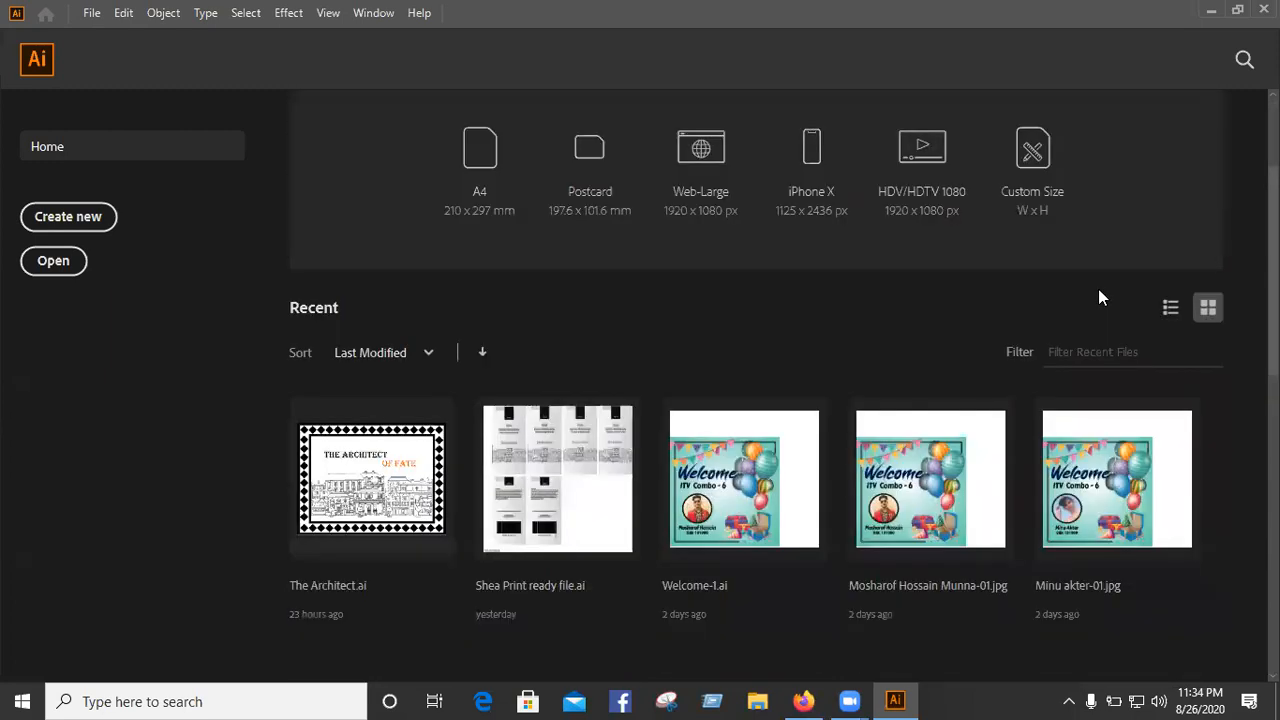
{"action": "left_click", "coordinate": [1062, 352]}
{"action": "left_click", "coordinate": [427, 355]}
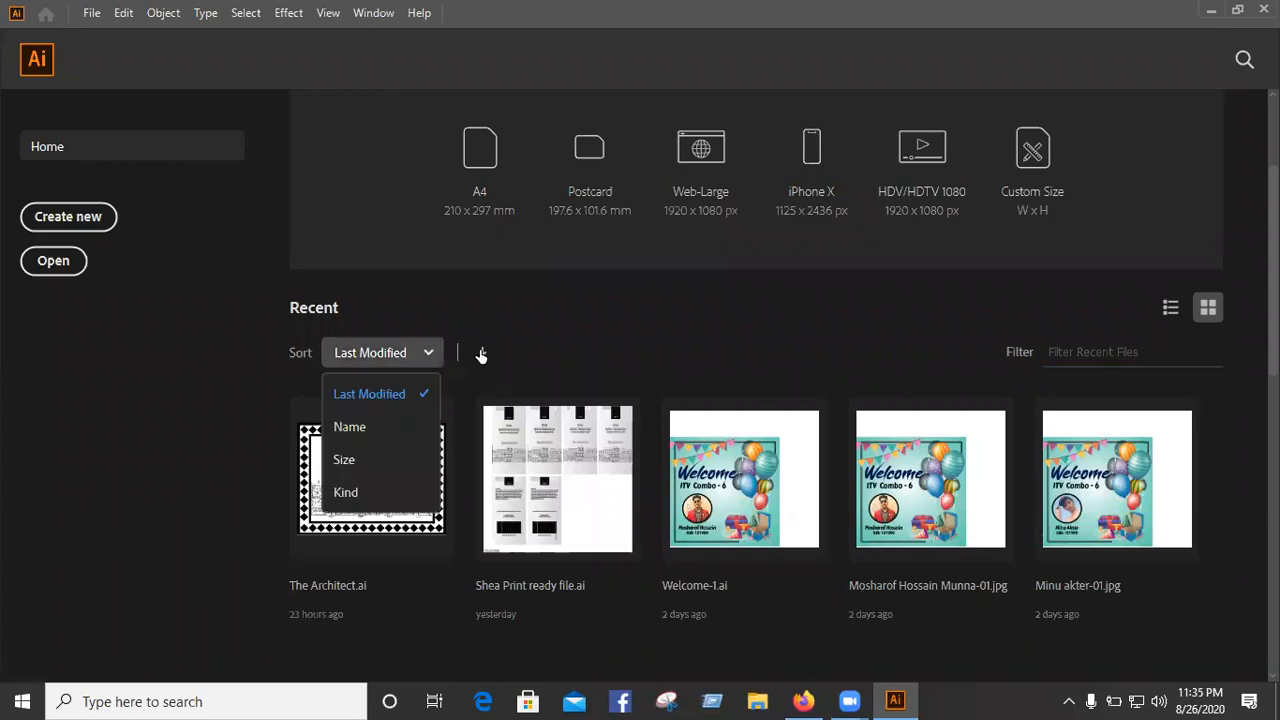
{"action": "left_click", "coordinate": [481, 356]}
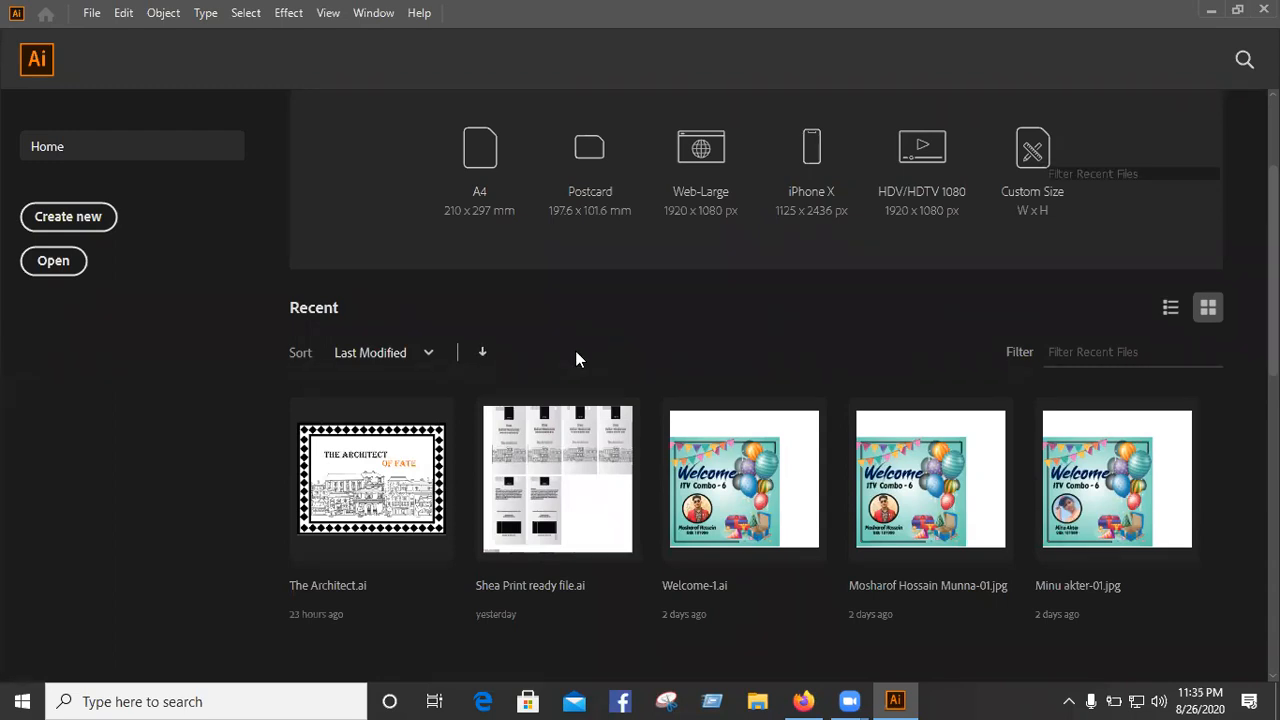
{"action": "scroll", "coordinate": [576, 358], "scroll_direction": "down", "scroll_amount": 5}
{"action": "scroll", "coordinate": [580, 364], "scroll_direction": "up", "scroll_amount": 5}
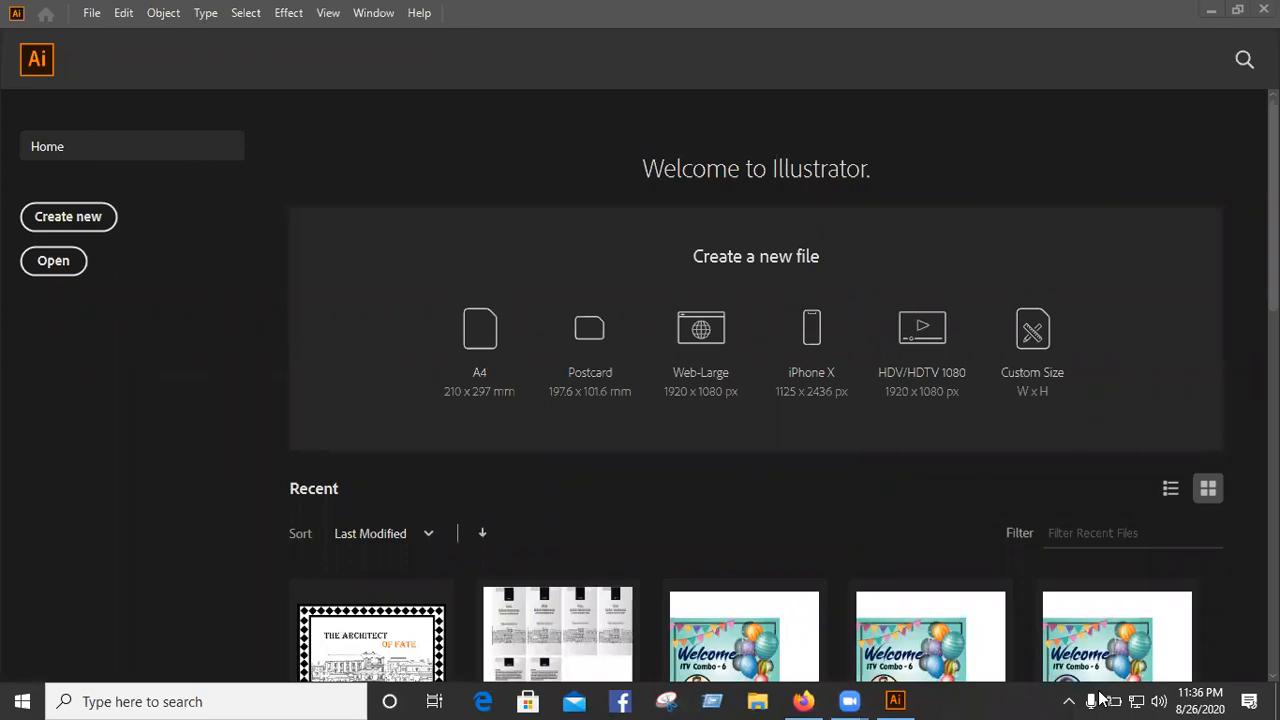
Step: Open Windows Security and dismiss the OneDrive setup suggestion for Virus & threat protection
{"action": "left_click", "coordinate": [1069, 701]}
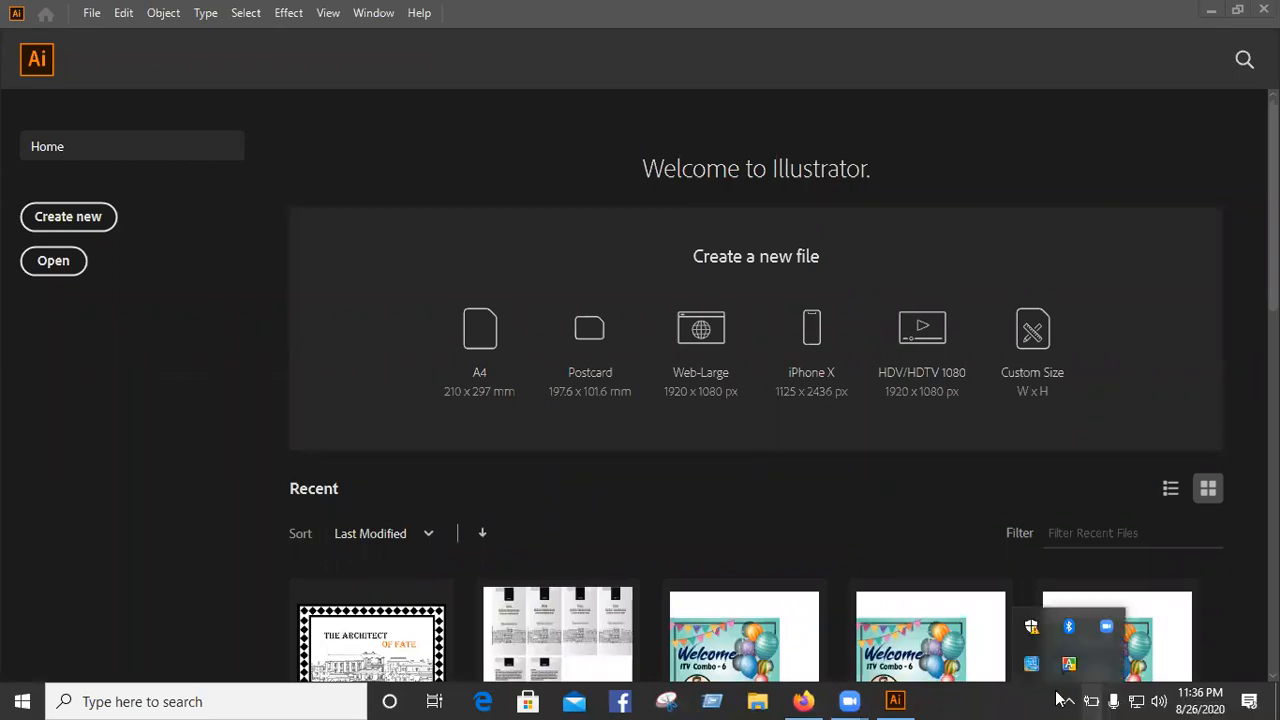
{"action": "left_click", "coordinate": [1031, 628]}
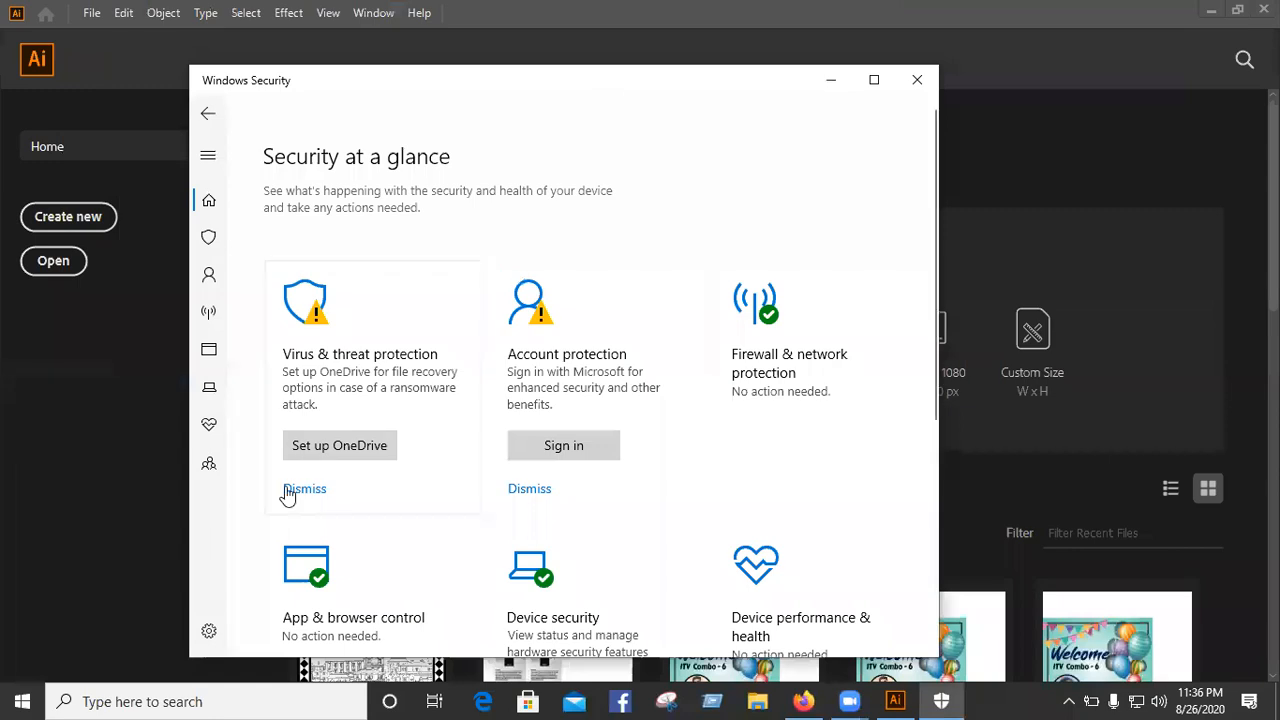
{"action": "left_click", "coordinate": [295, 489]}
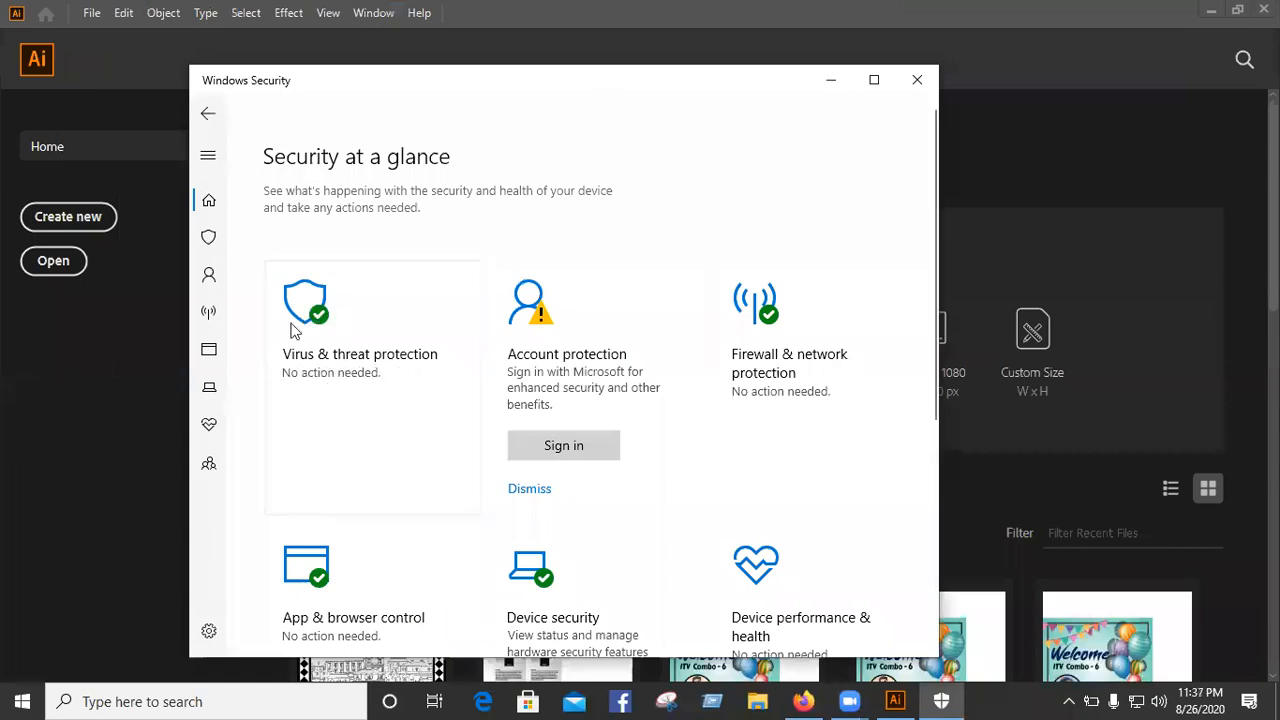
Step: Examine the Virus & threat protection page from its current threats to its privacy settings
{"action": "left_click", "coordinate": [223, 238]}
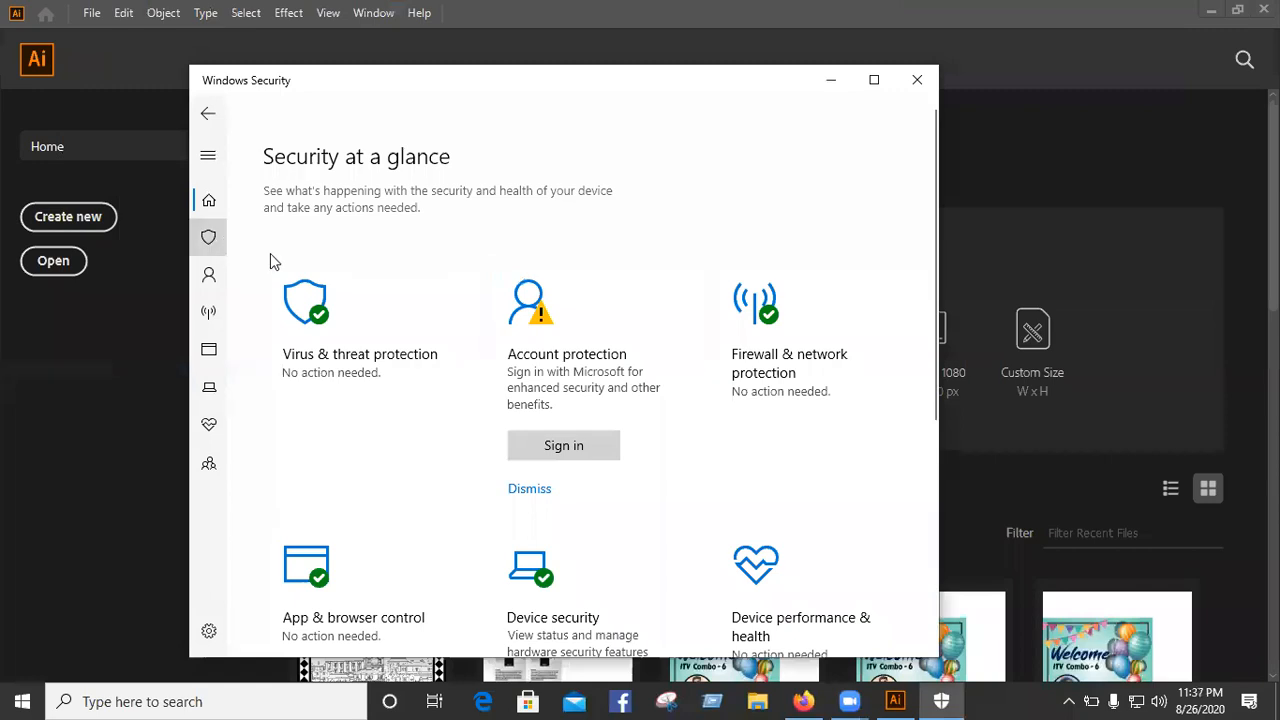
{"action": "scroll", "coordinate": [292, 328], "scroll_direction": "down", "scroll_amount": 3}
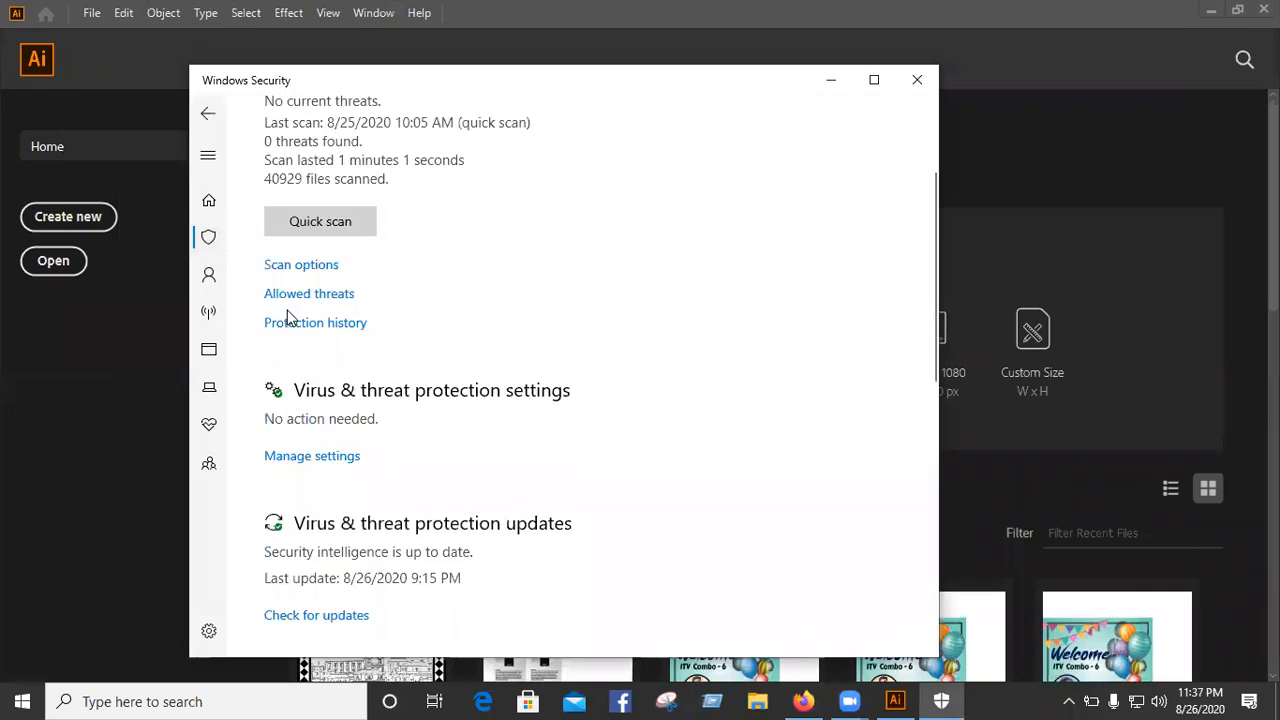
{"action": "scroll", "coordinate": [350, 468], "scroll_direction": "down", "scroll_amount": 5}
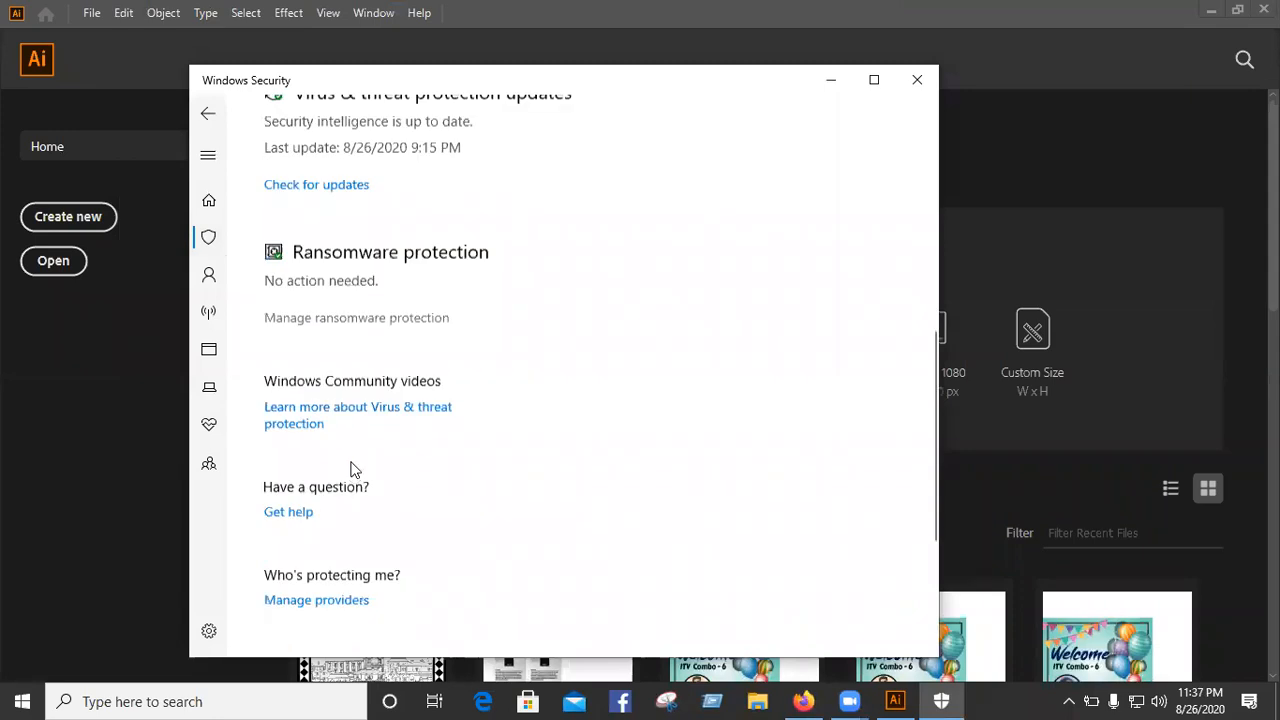
{"action": "scroll", "coordinate": [351, 467], "scroll_direction": "down", "scroll_amount": 3}
{"action": "scroll", "coordinate": [354, 466], "scroll_direction": "up", "scroll_amount": 2}
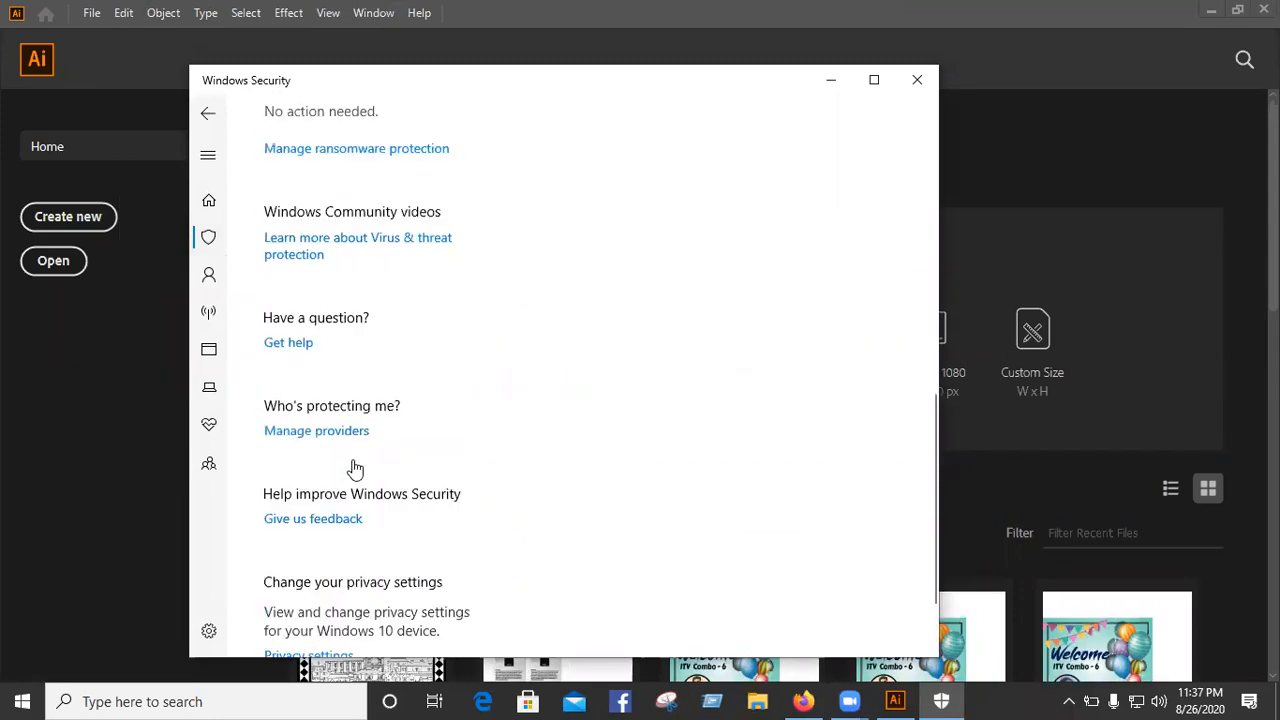
{"action": "scroll", "coordinate": [355, 453], "scroll_direction": "up", "scroll_amount": 6}
{"action": "scroll", "coordinate": [308, 450], "scroll_direction": "up", "scroll_amount": 2}
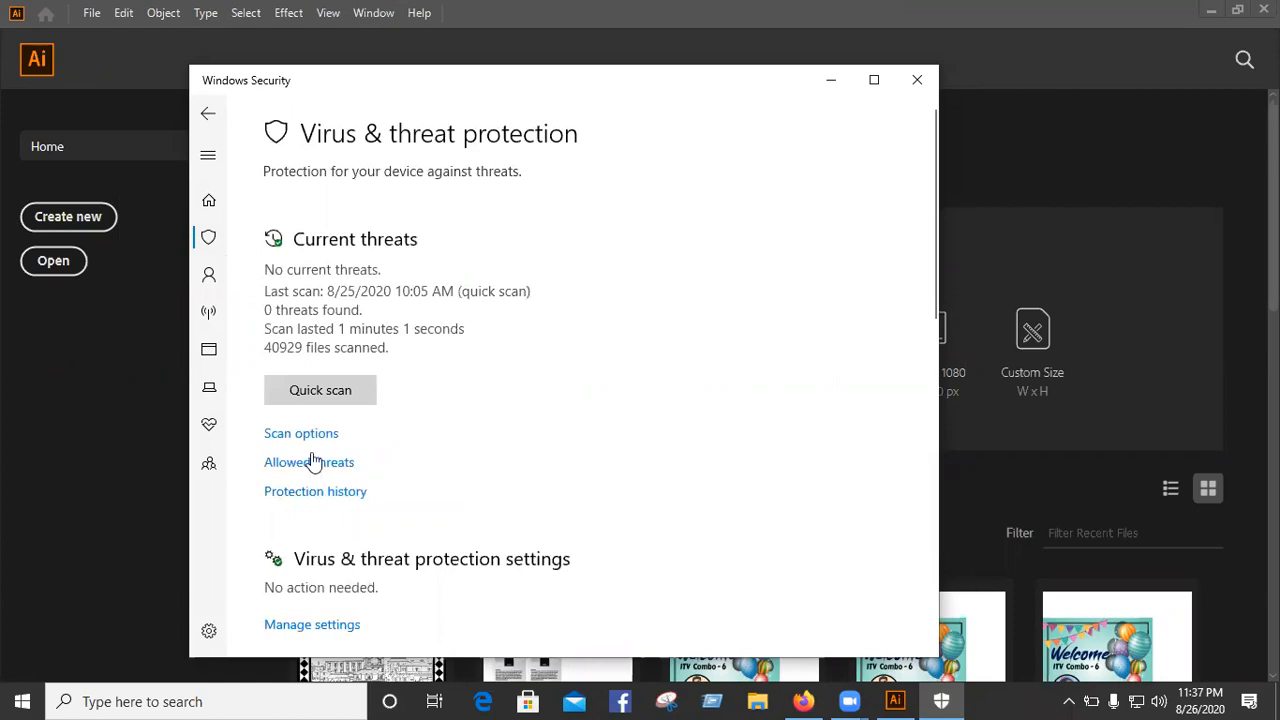
Step: Check the Account protection and Firewall & network protection pages, and return to the Security at a glance overview
{"action": "left_click", "coordinate": [209, 276]}
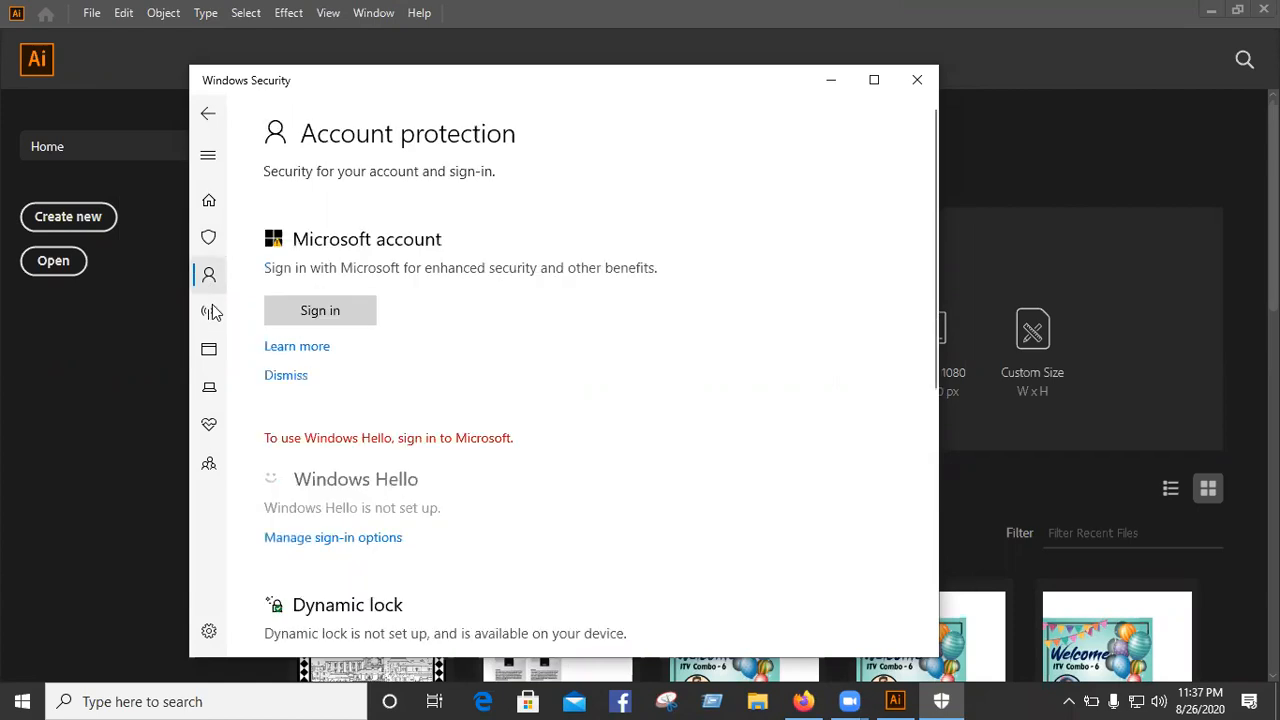
{"action": "scroll", "coordinate": [391, 440], "scroll_direction": "down", "scroll_amount": 5}
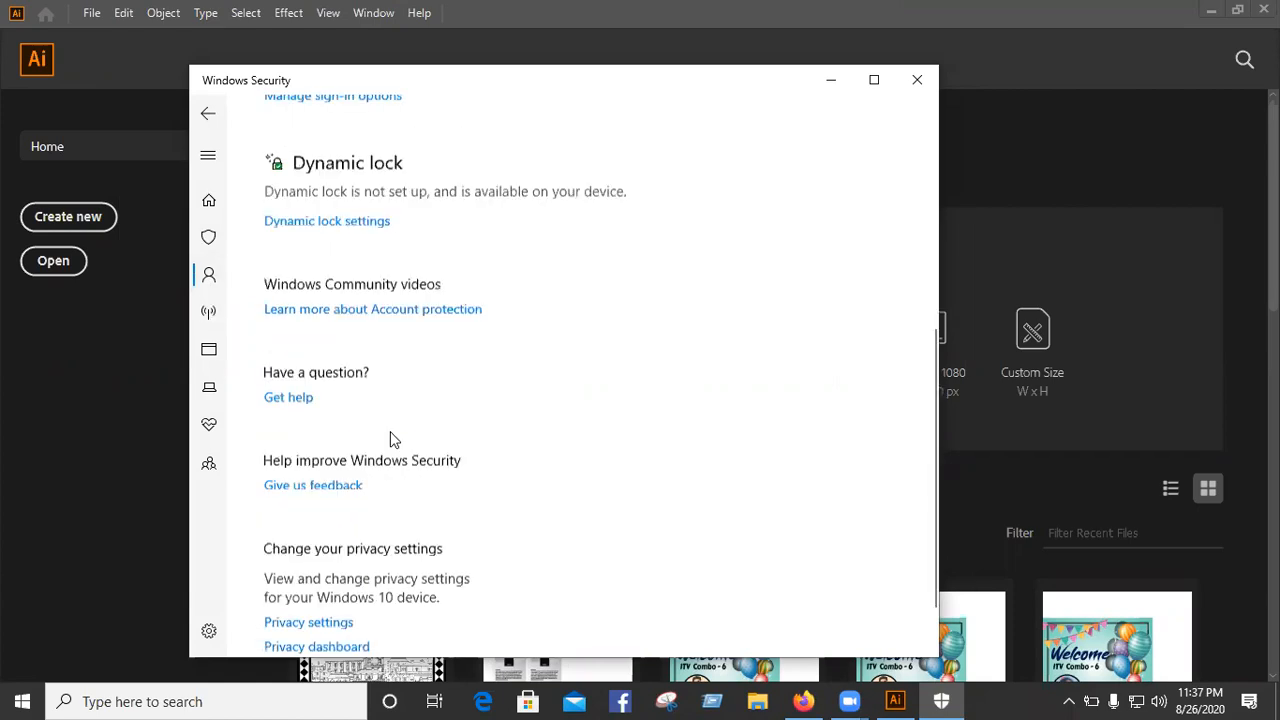
{"action": "scroll", "coordinate": [231, 322], "scroll_direction": "down", "scroll_amount": 1}
{"action": "scroll", "coordinate": [223, 320], "scroll_direction": "up", "scroll_amount": 3}
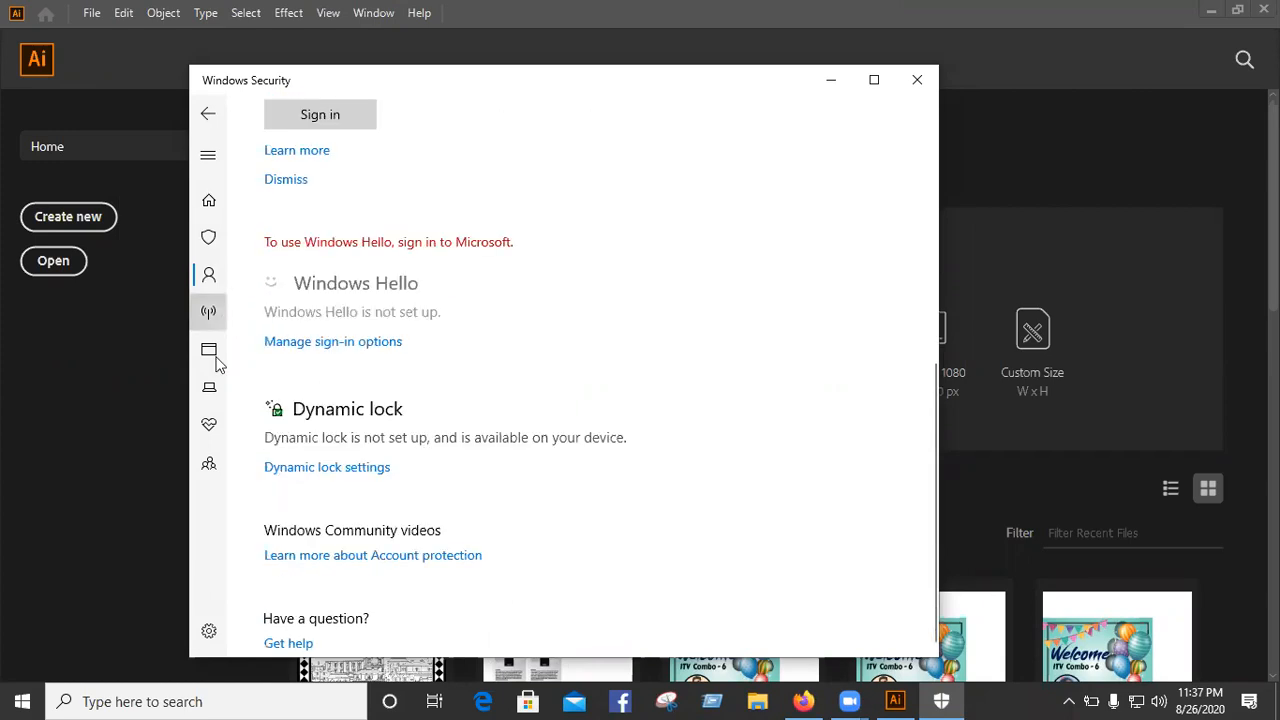
{"action": "left_click", "coordinate": [208, 313]}
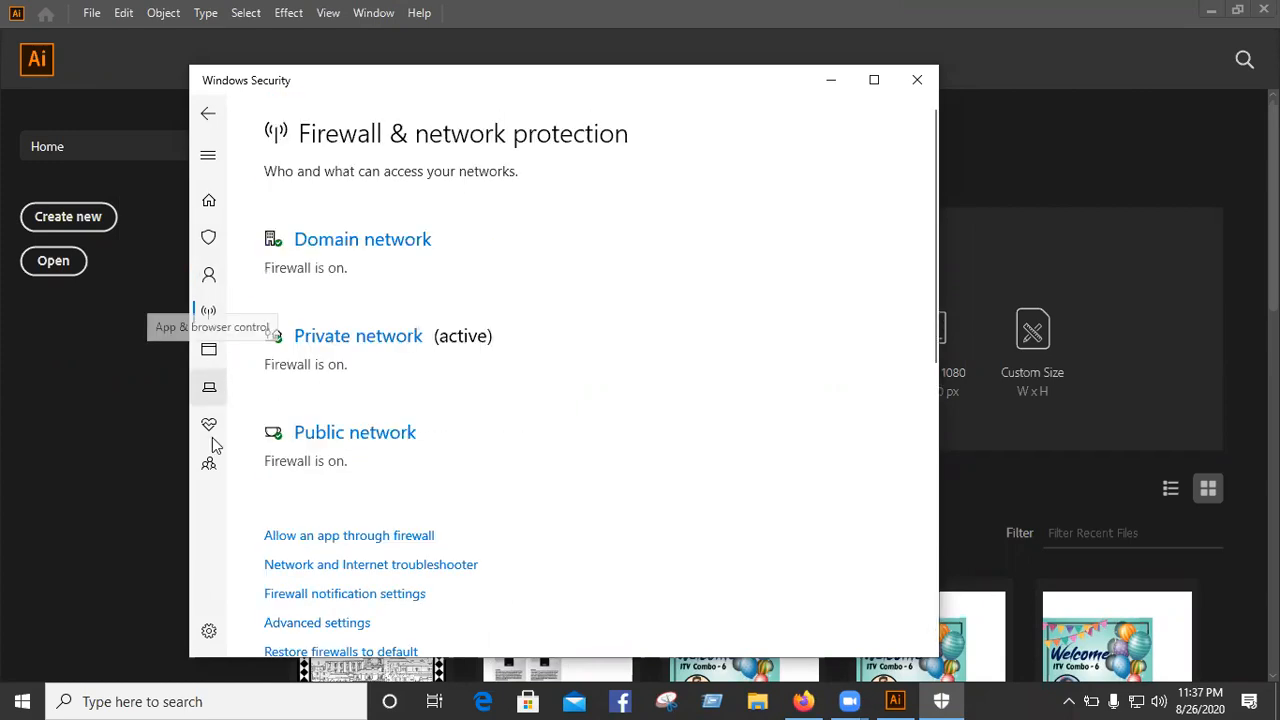
{"action": "left_click", "coordinate": [204, 210]}
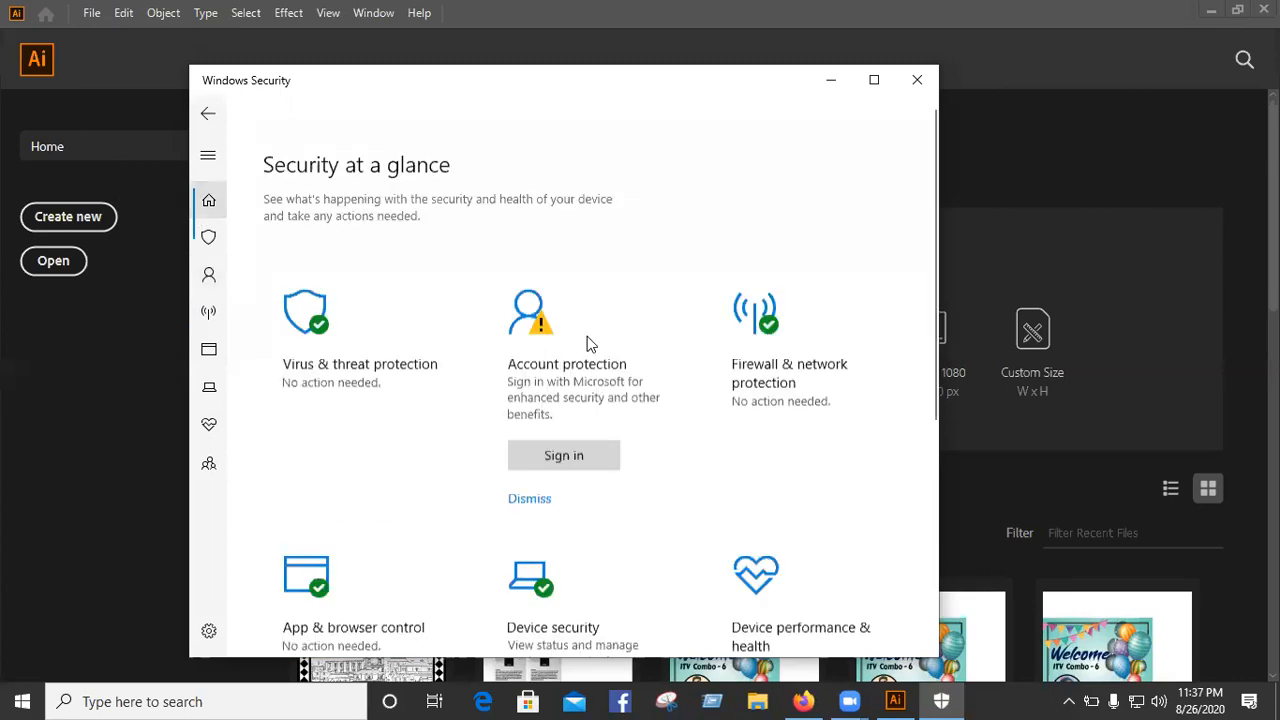
{"action": "scroll", "coordinate": [609, 363], "scroll_direction": "down", "scroll_amount": 3}
{"action": "scroll", "coordinate": [218, 245], "scroll_direction": "up", "scroll_amount": 3}
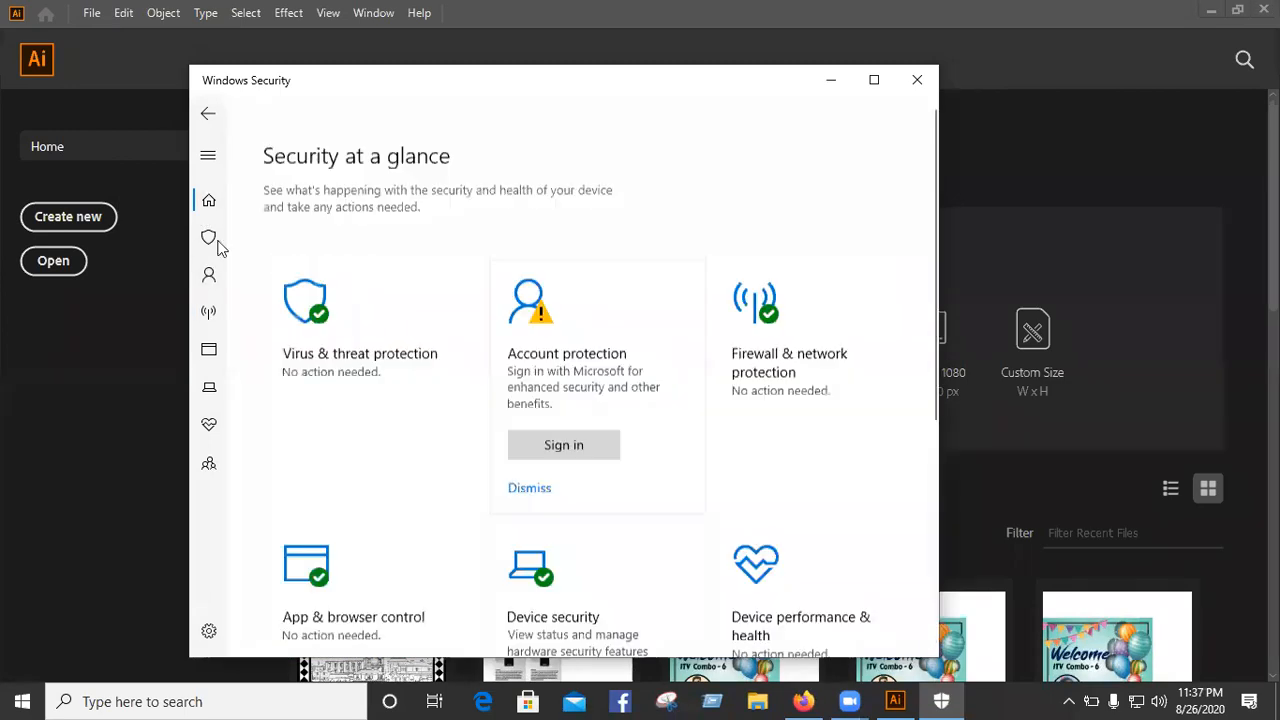
Step: Open the Virus & threat protection settings to view real-time and cloud-delivered protection
{"action": "left_click", "coordinate": [216, 243]}
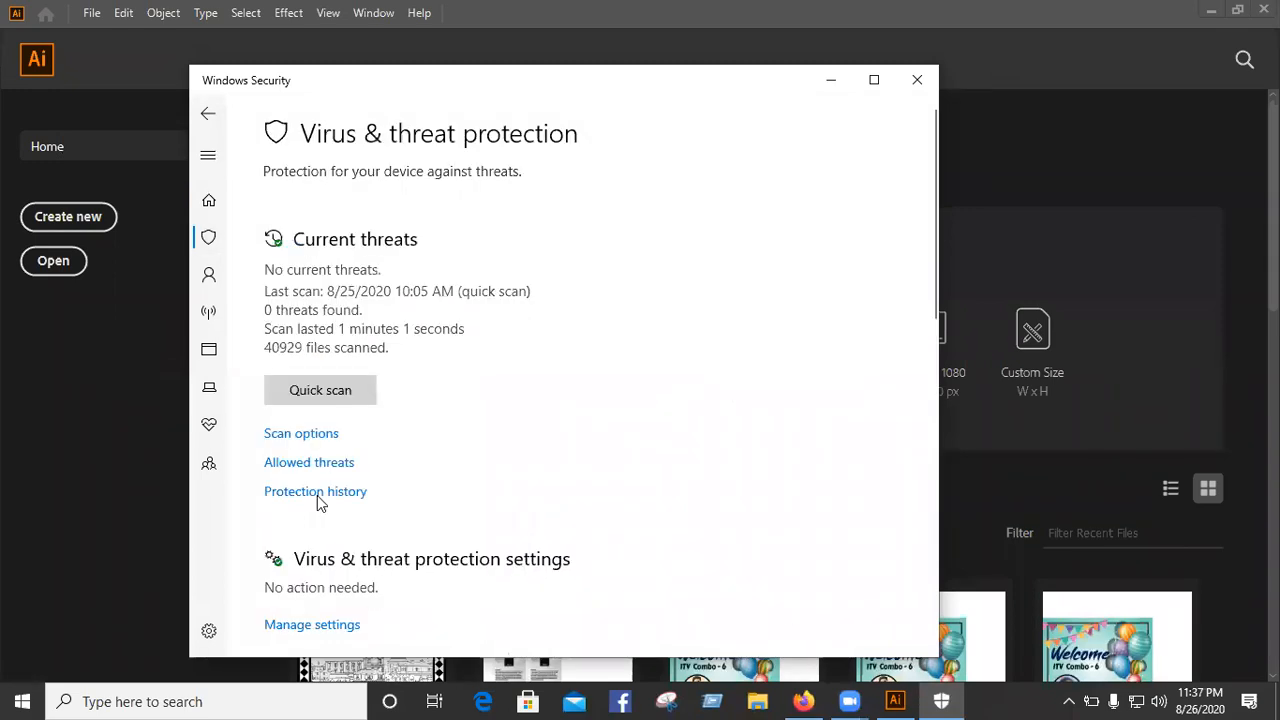
{"action": "scroll", "coordinate": [322, 480], "scroll_direction": "down", "scroll_amount": 3}
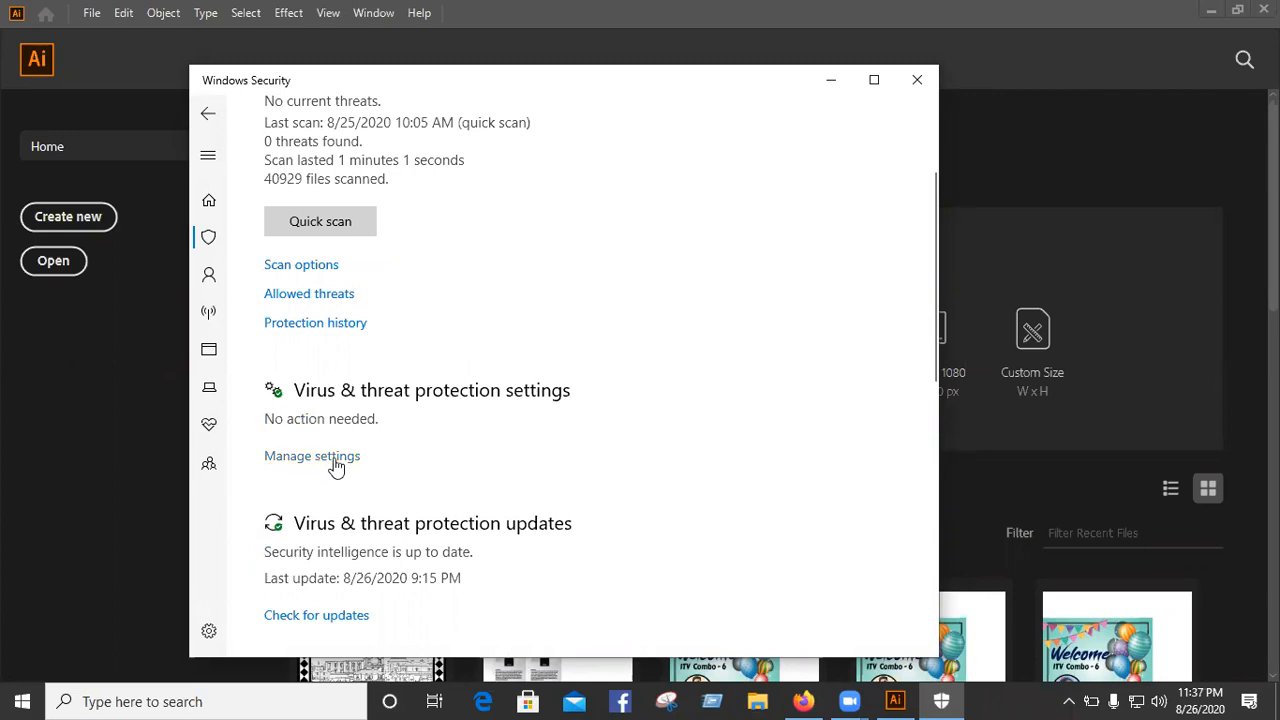
{"action": "scroll", "coordinate": [336, 466], "scroll_direction": "up", "scroll_amount": 3}
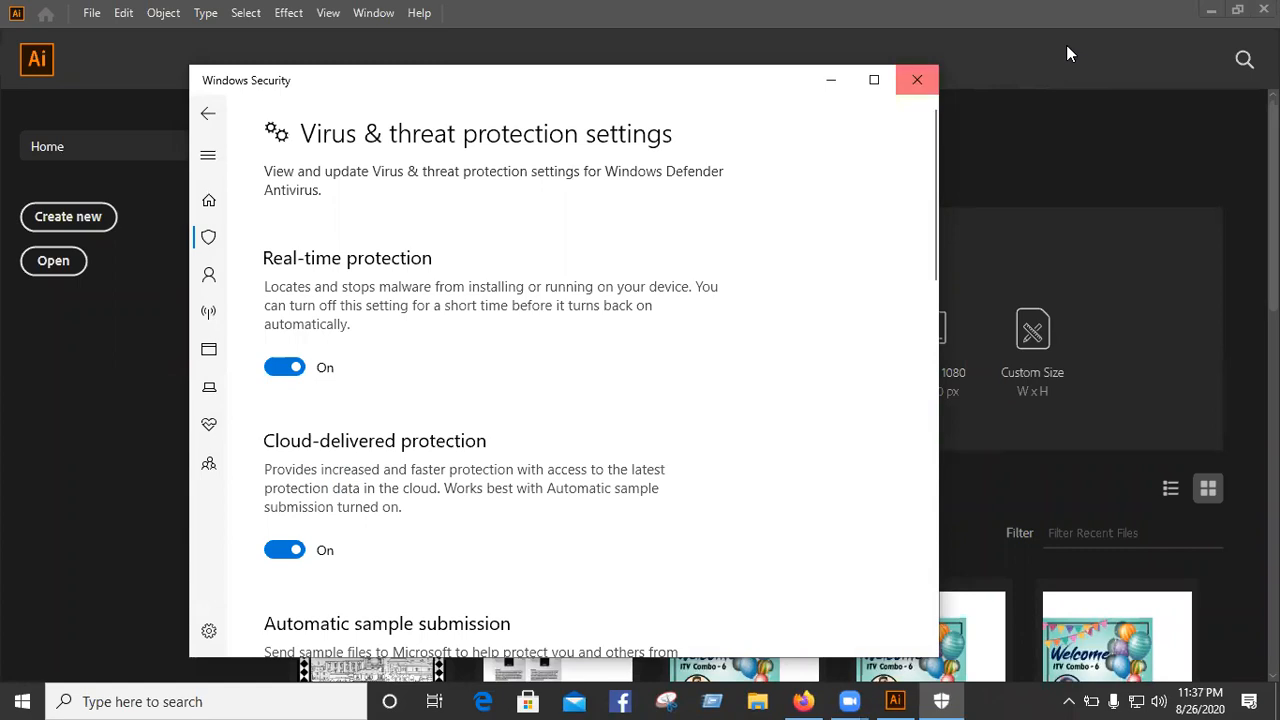
Step: Close Windows Security and minimize Illustrator to show the desktop
{"action": "left_click", "coordinate": [917, 80]}
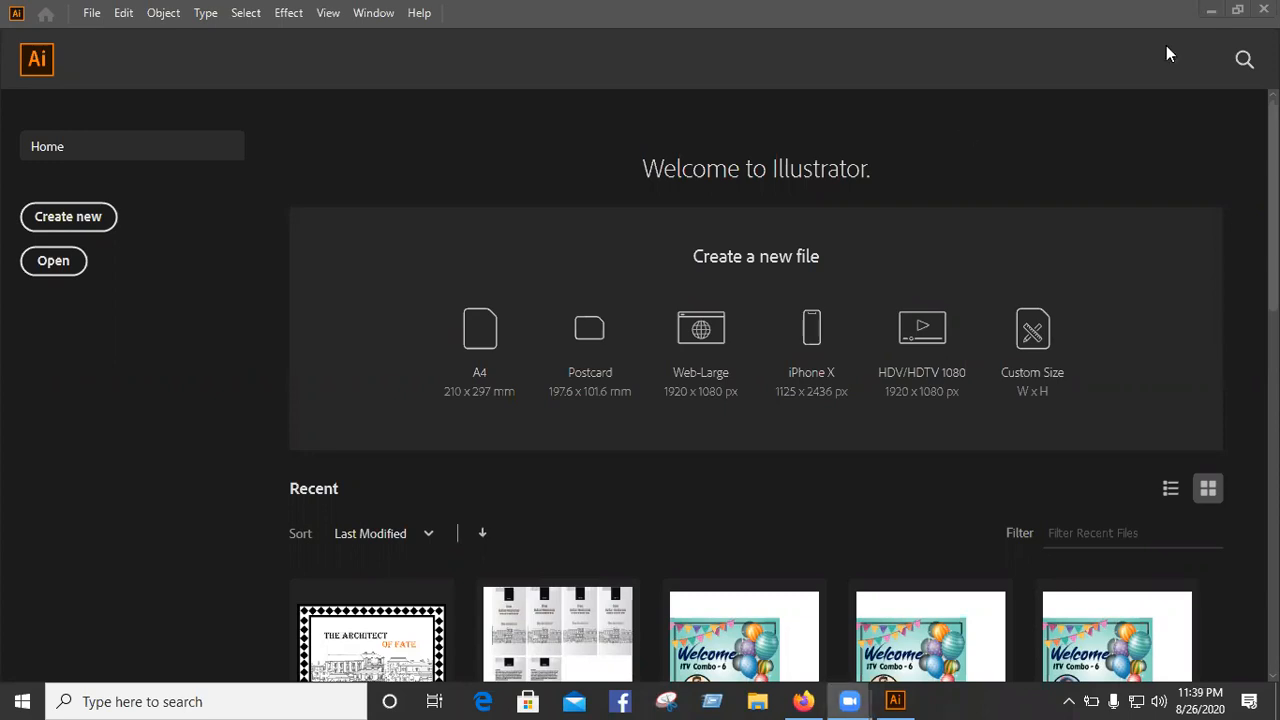
{"action": "left_click", "coordinate": [1212, 14]}
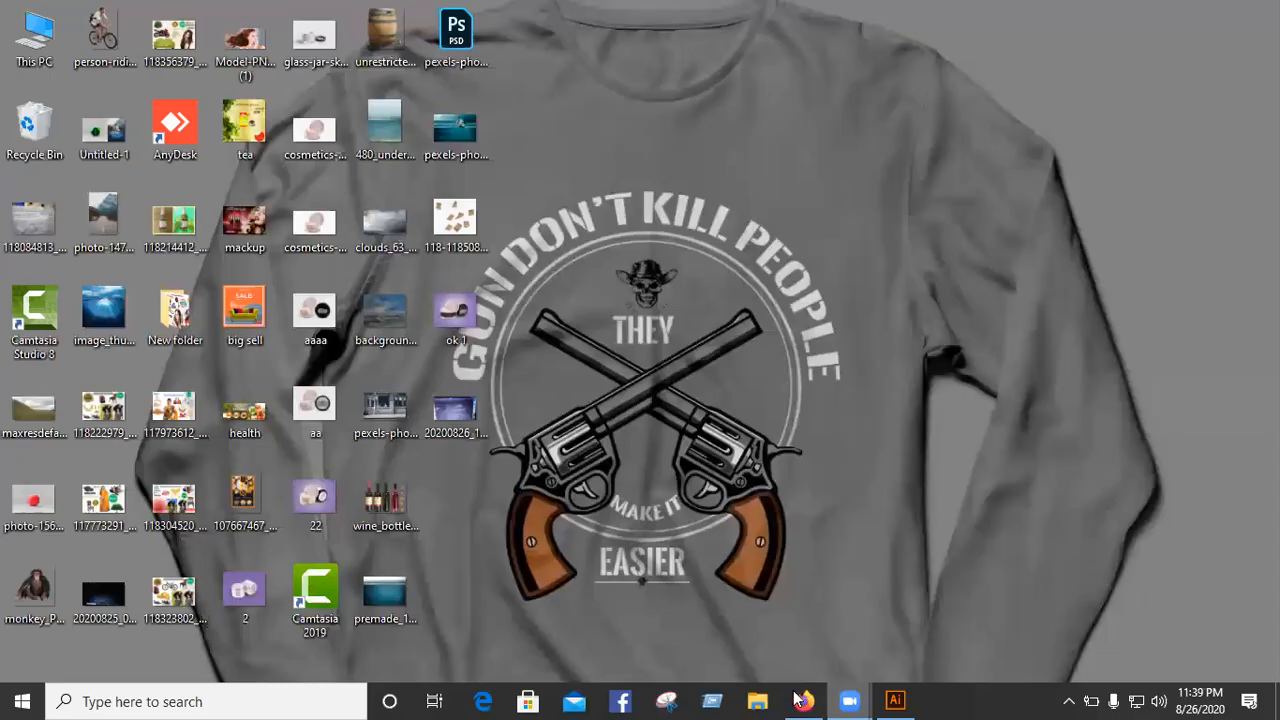